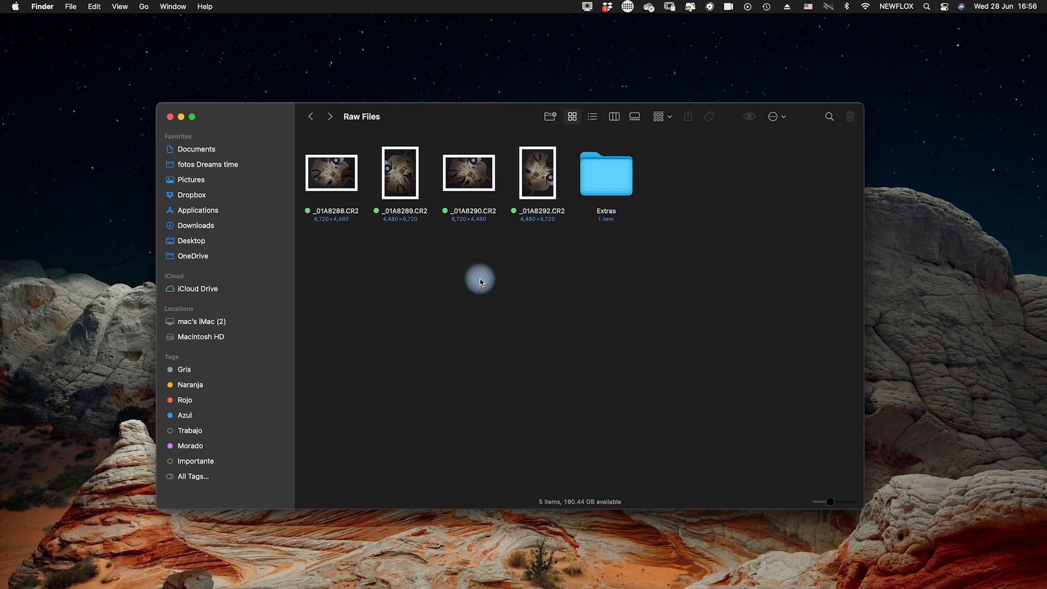
{"action": "left_click_drag", "start_coordinate": [324, 154], "coordinate": [551, 270]}
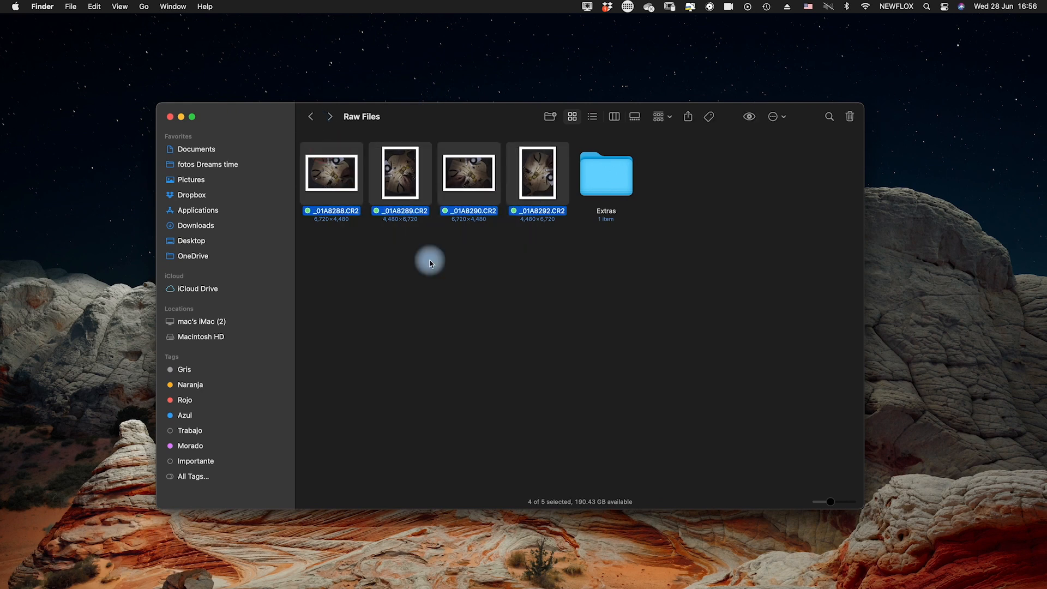
{"action": "left_click", "coordinate": [336, 136]}
{"action": "left_click_drag", "start_coordinate": [339, 153], "coordinate": [553, 264]}
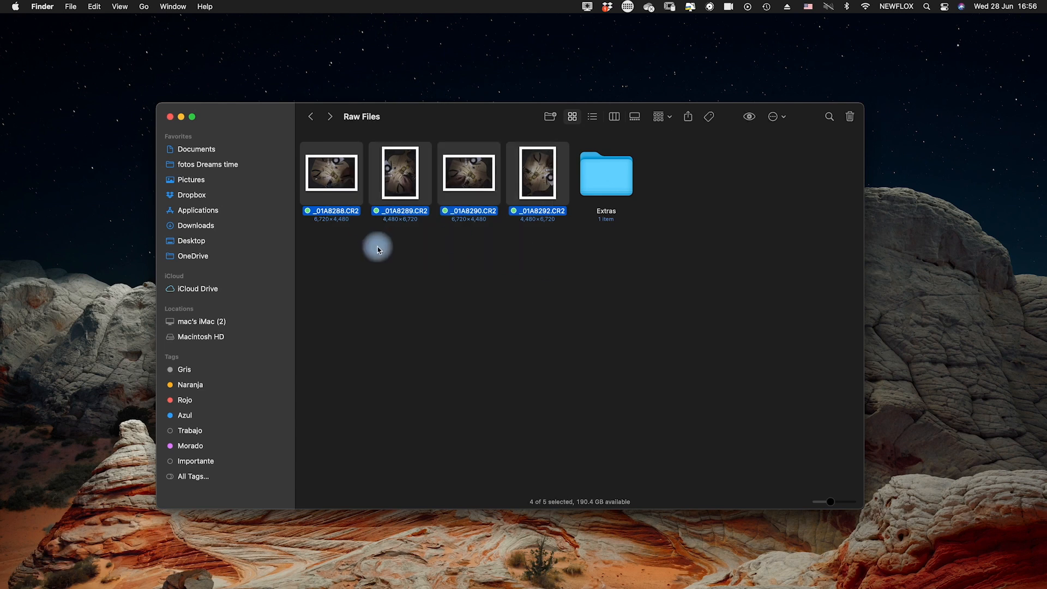
{"action": "left_click", "coordinate": [377, 245]}
{"action": "left_click", "coordinate": [400, 186]}
{"action": "left_click", "coordinate": [532, 190]}
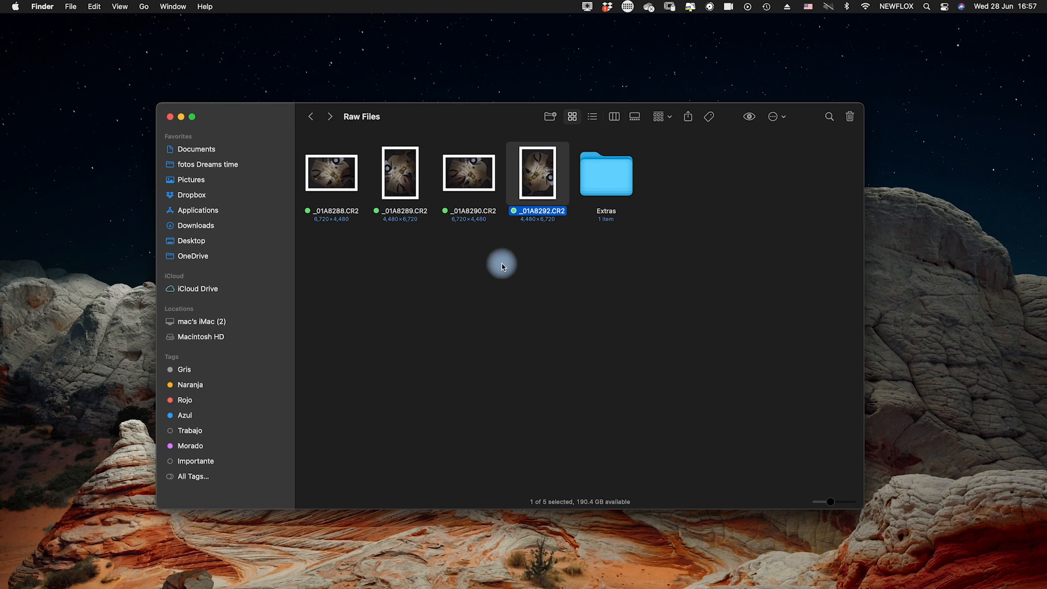
{"action": "left_click", "coordinate": [314, 144]}
{"action": "left_click_drag", "start_coordinate": [319, 142], "coordinate": [568, 244]}
{"action": "left_click", "coordinate": [537, 310]}
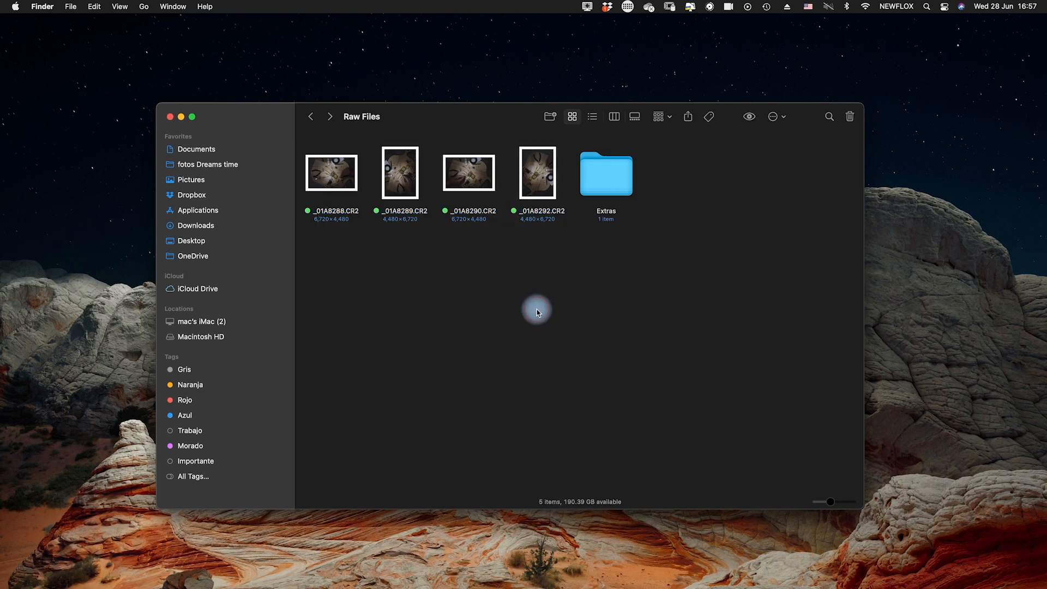
{"action": "left_click_drag", "start_coordinate": [277, 116], "coordinate": [264, 113]}
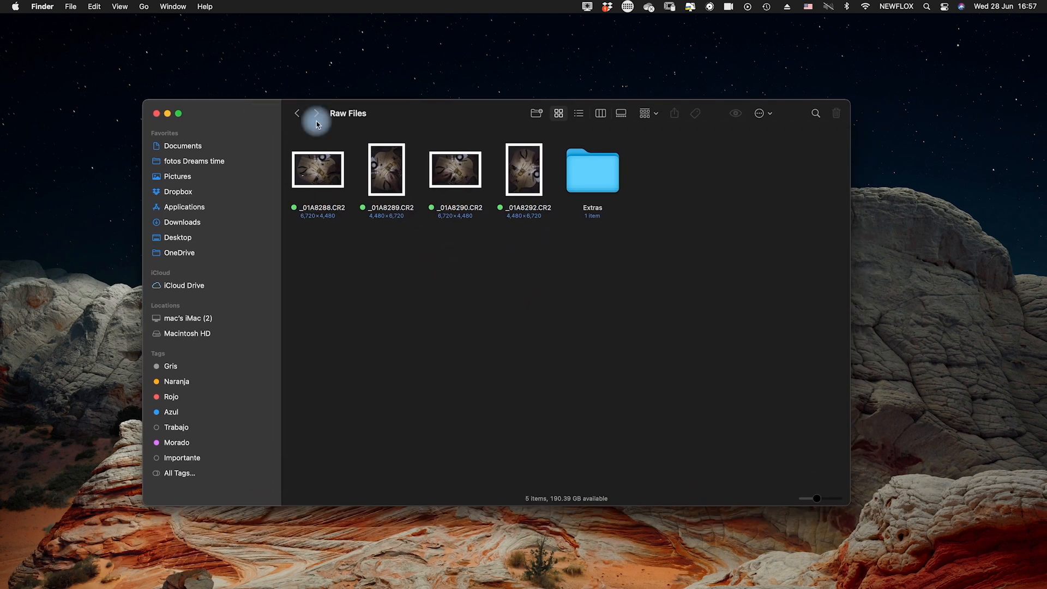
Open the four CR2 photos from the Raw Files folder in Affinity Photo, leaving out the Extras folder
{"action": "left_click_drag", "start_coordinate": [311, 142], "coordinate": [540, 287]}
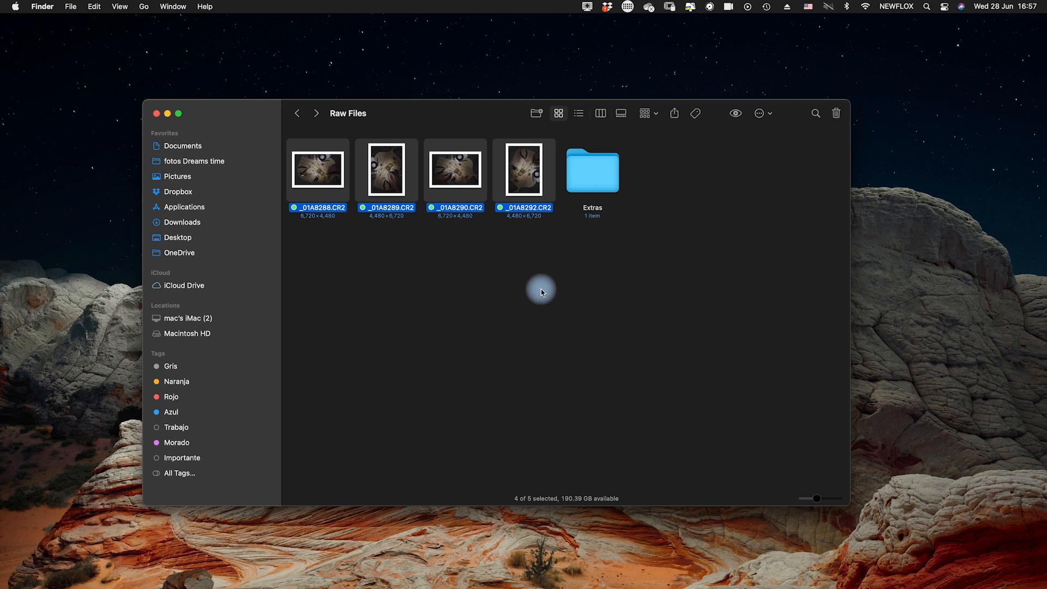
{"action": "left_click", "coordinate": [540, 287]}
{"action": "left_click_drag", "start_coordinate": [318, 144], "coordinate": [548, 253]}
{"action": "left_click_drag", "start_coordinate": [524, 171], "coordinate": [543, 564]}
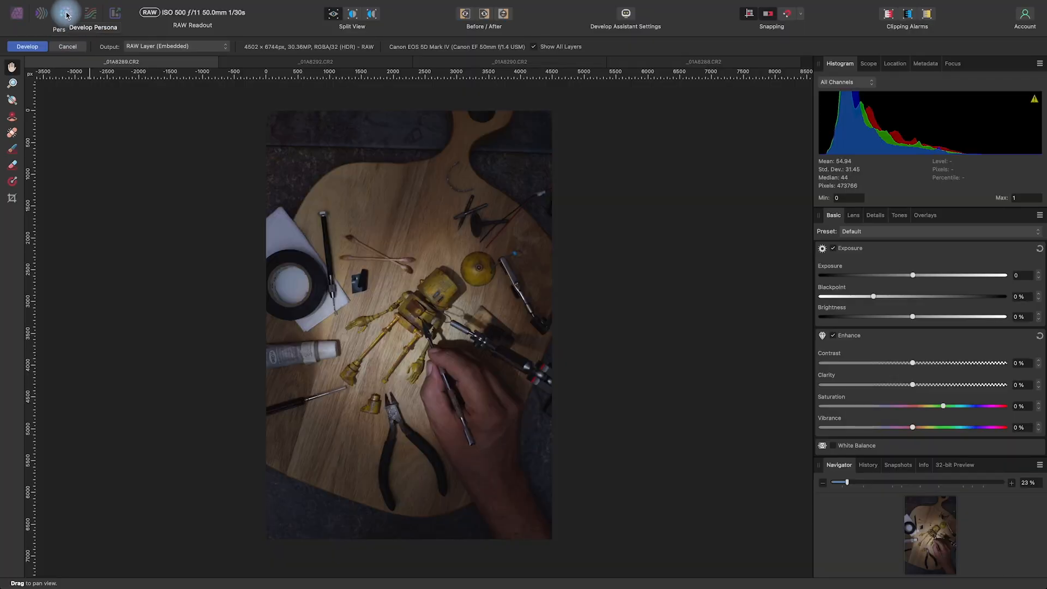
Examine each of the four raw photos and compare the hand positions and the orientation of the scene
{"action": "left_click", "coordinate": [284, 62]}
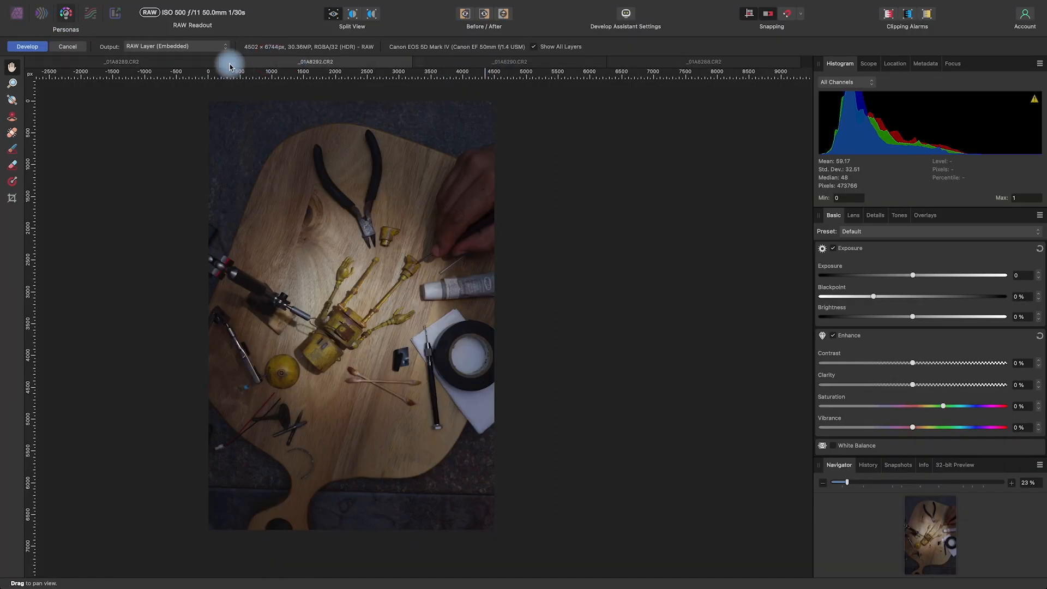
{"action": "left_click", "coordinate": [201, 62]}
{"action": "left_click", "coordinate": [261, 62]}
{"action": "left_click", "coordinate": [460, 62]}
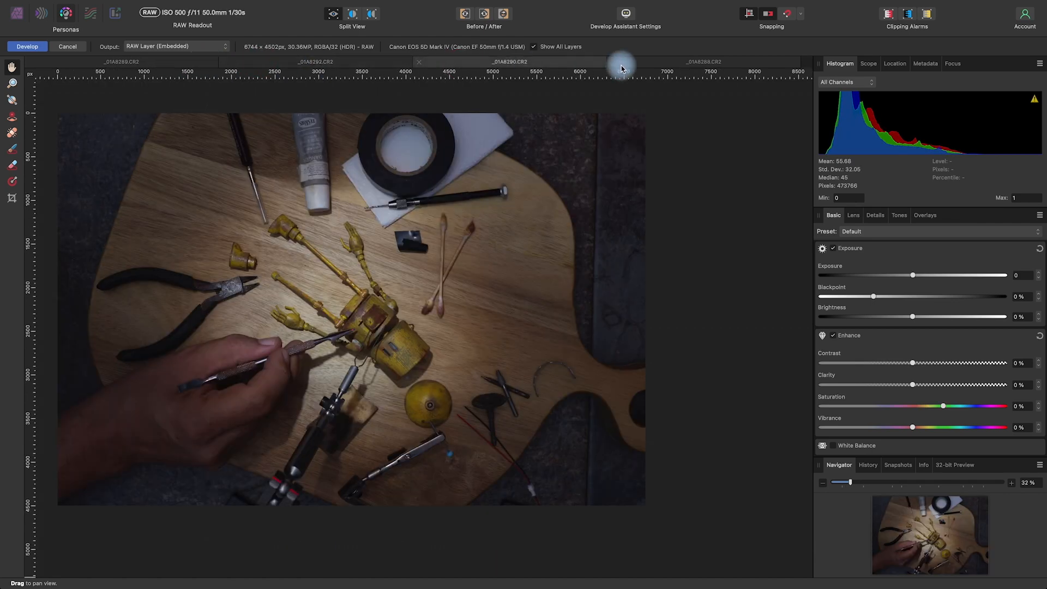
{"action": "left_click", "coordinate": [658, 62]}
{"action": "left_click_drag", "start_coordinate": [312, 181], "coordinate": [392, 203]}
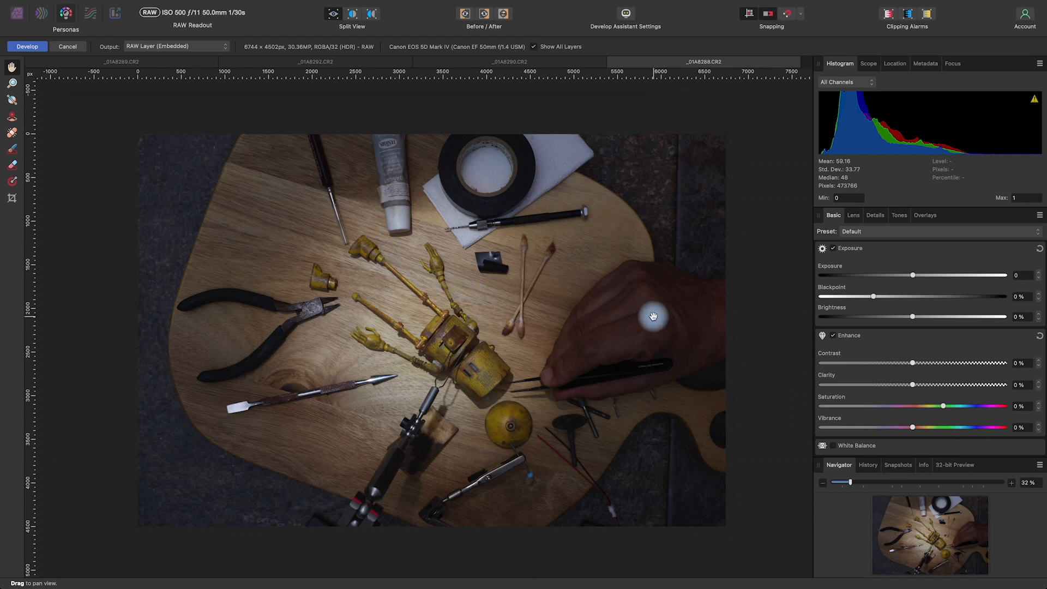
{"action": "left_click", "coordinate": [442, 62]}
{"action": "left_click", "coordinate": [338, 62]}
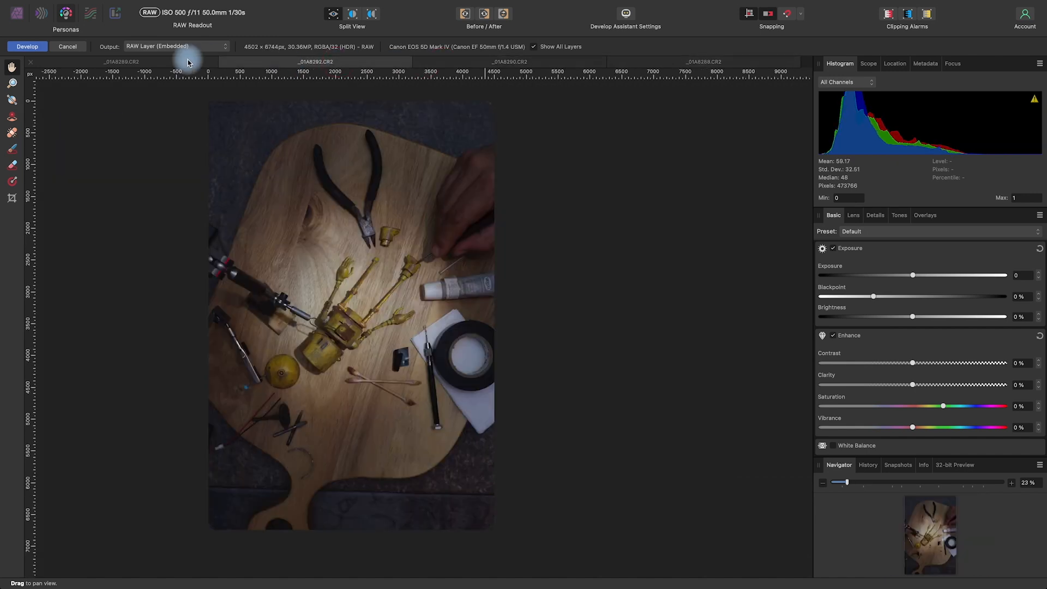
{"action": "left_click", "coordinate": [188, 61]}
{"action": "left_click_drag", "start_coordinate": [451, 199], "coordinate": [493, 200]}
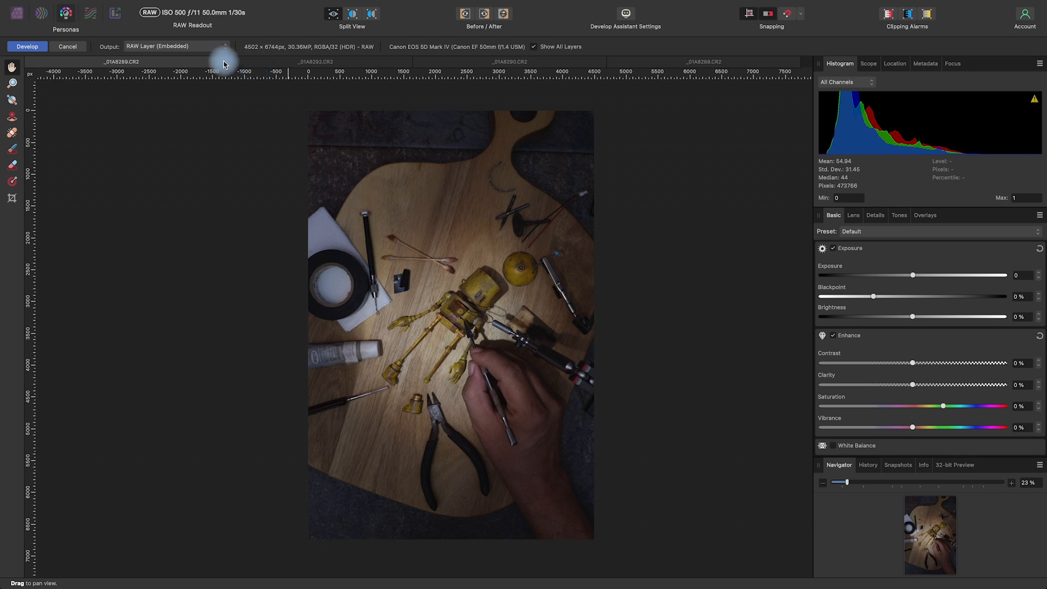
Develop the four raw photos _01A8289, _01A8292, _01A8290 and _01A8288 with the default settings
{"action": "left_click", "coordinate": [27, 47]}
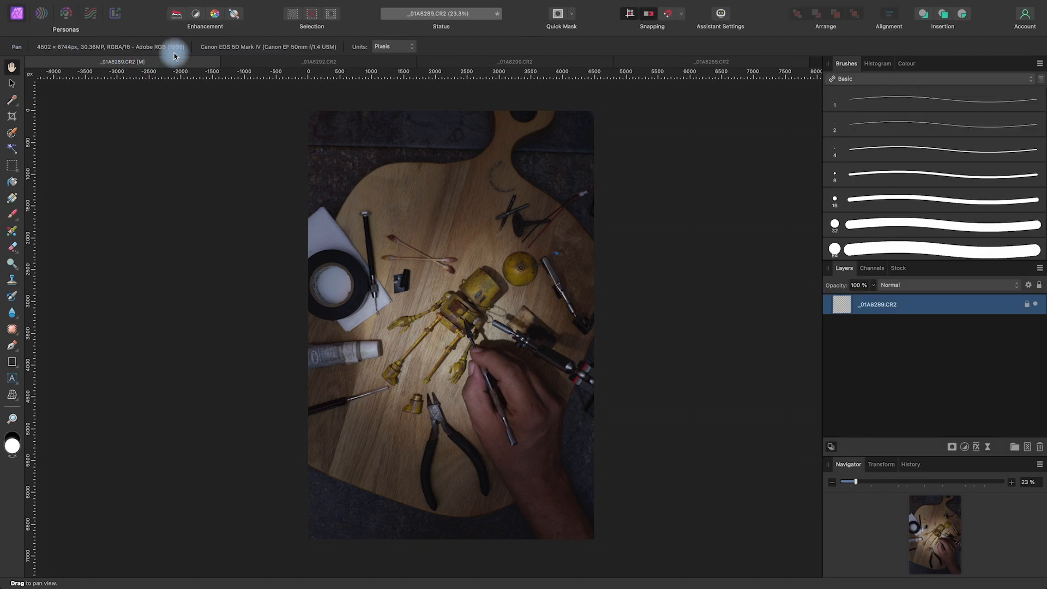
{"action": "left_click", "coordinate": [251, 59]}
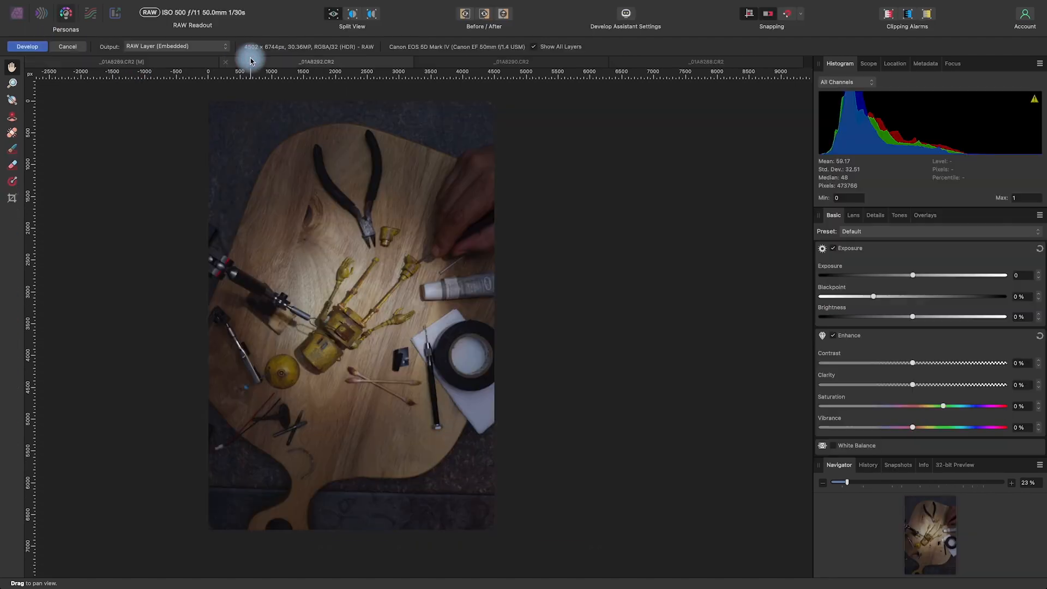
{"action": "left_click", "coordinate": [27, 47]}
{"action": "left_click", "coordinate": [444, 61]}
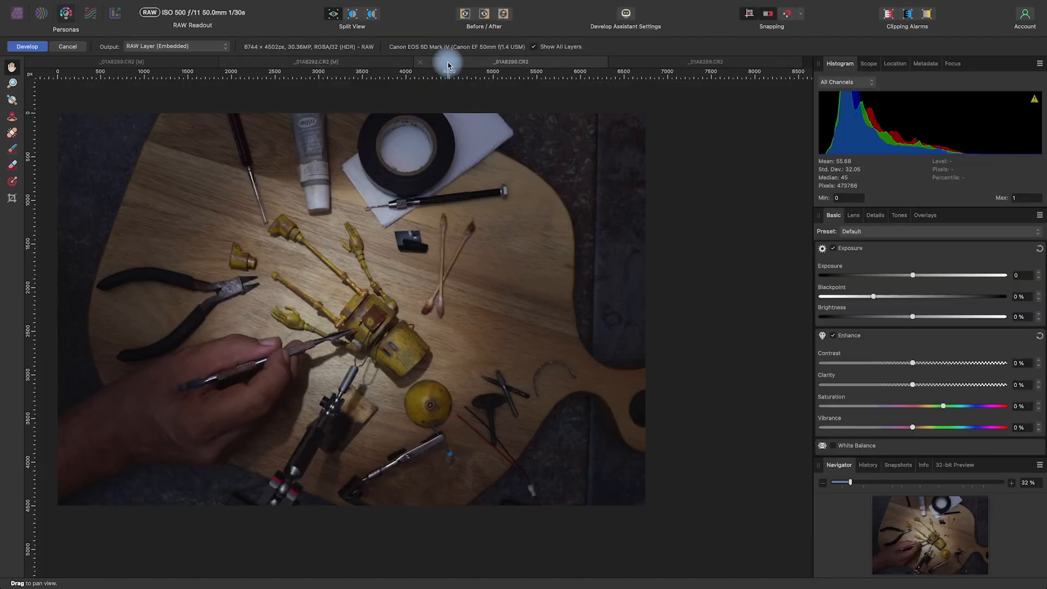
{"action": "left_click", "coordinate": [26, 47]}
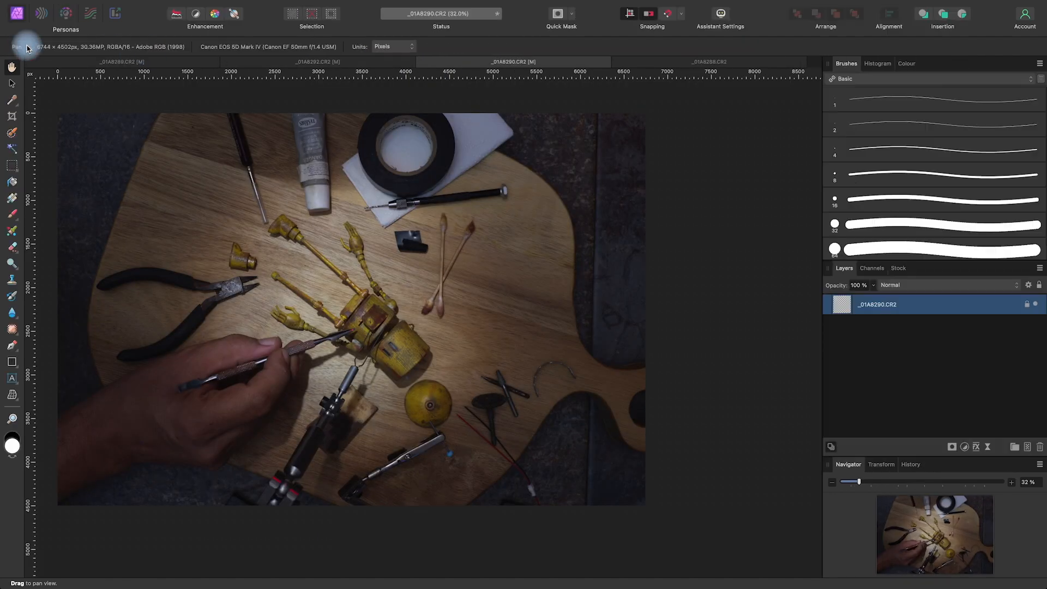
{"action": "left_click", "coordinate": [636, 59]}
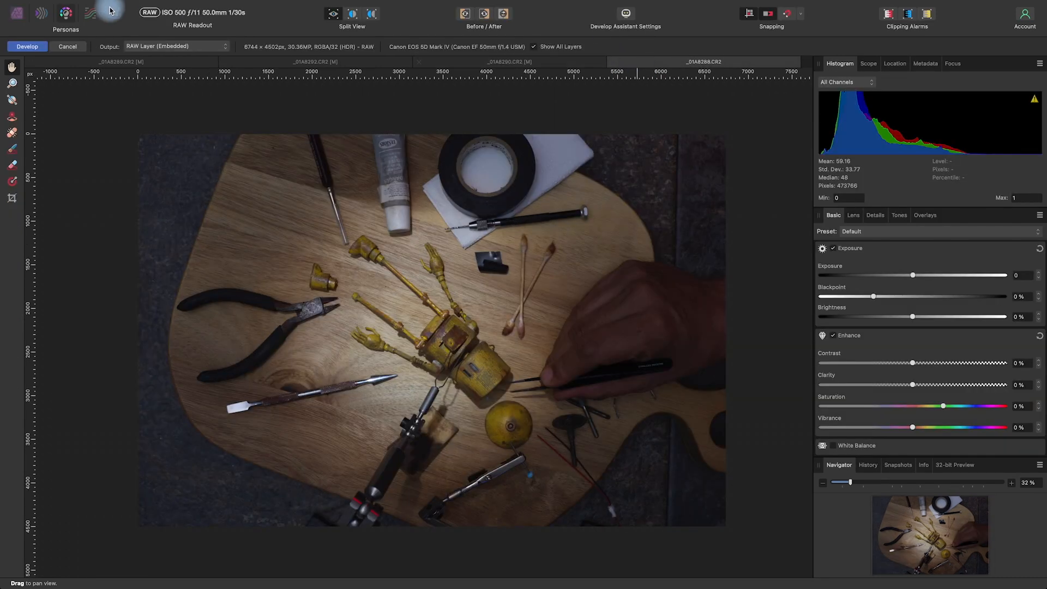
{"action": "left_click", "coordinate": [25, 47]}
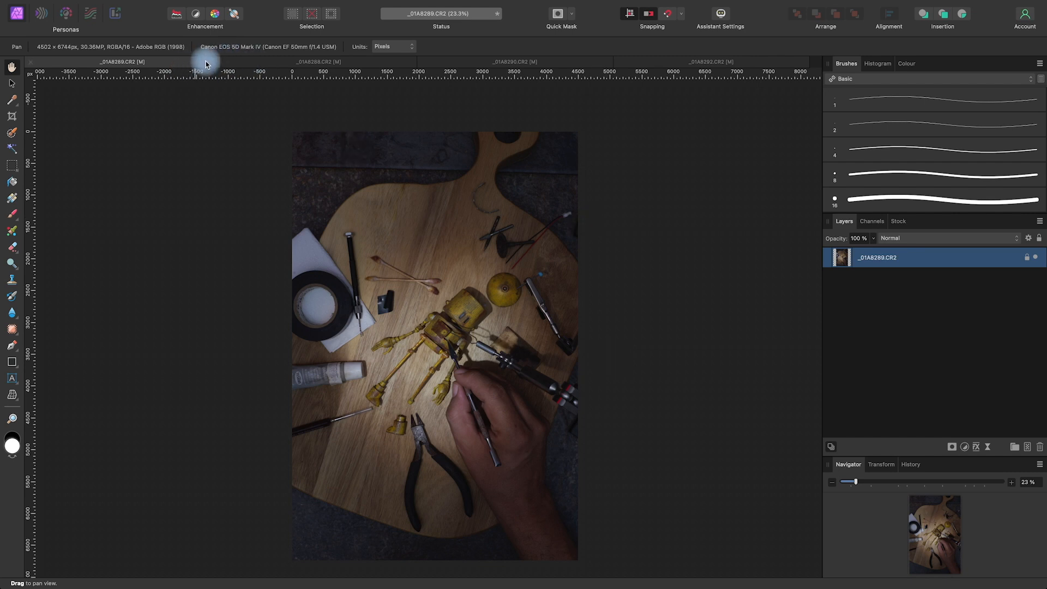
Review the four developed photos one after another and return to the _01A8289 document
{"action": "left_click", "coordinate": [241, 60]}
{"action": "left_click", "coordinate": [466, 63]}
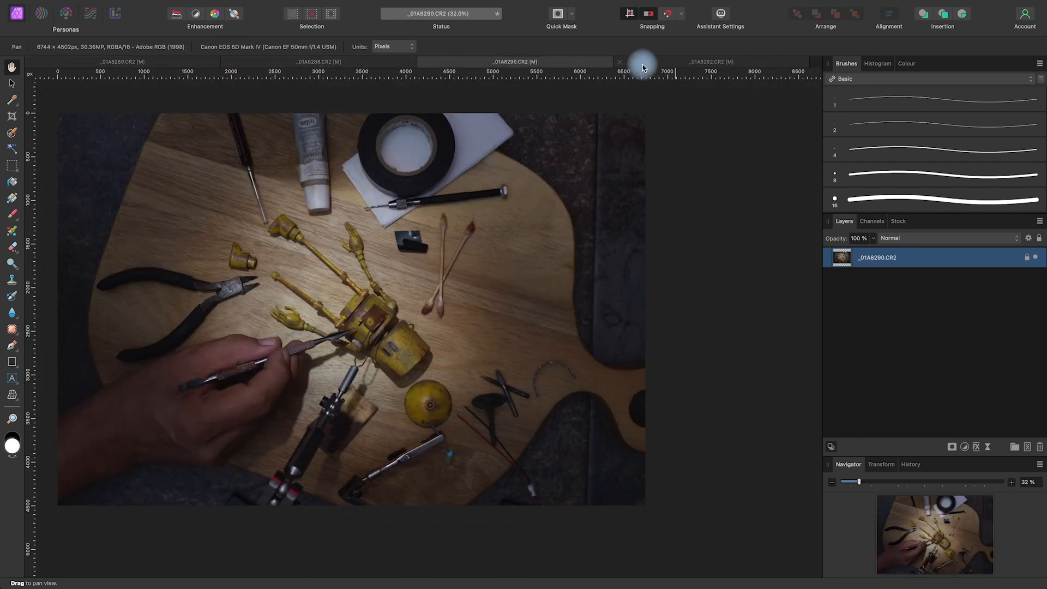
{"action": "left_click", "coordinate": [654, 63]}
{"action": "left_click", "coordinate": [166, 65]}
{"action": "key", "text": "space"}
{"action": "left_click_drag", "start_coordinate": [638, 366], "coordinate": [693, 418]}
{"action": "key", "text": "space"}
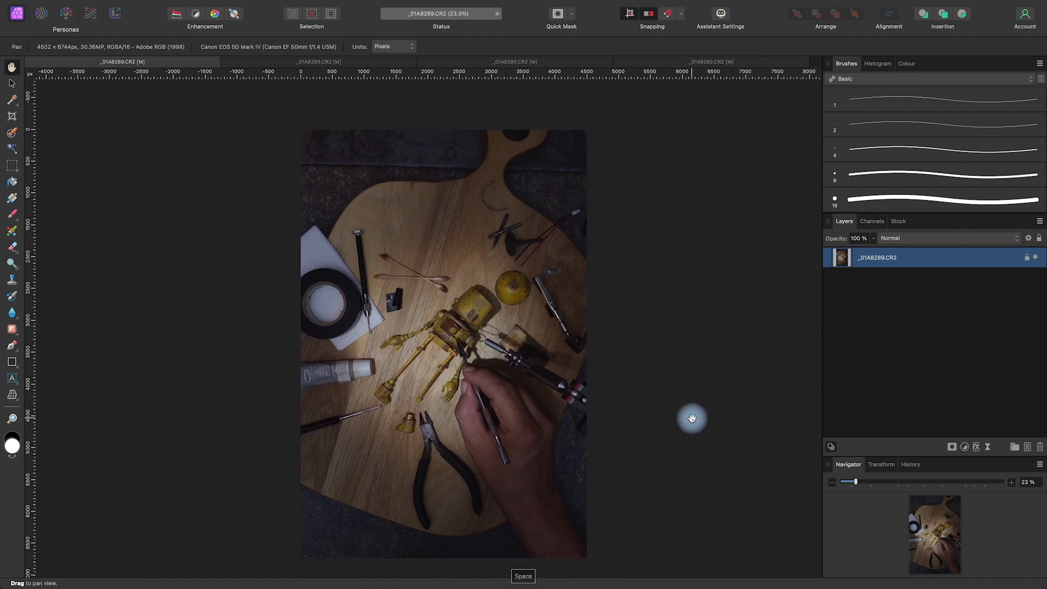
Copy the photo layers of _01A8288, _01A8290 and _01A8292 into the _01A8289 document, stacked in that order above its background
{"action": "left_click", "coordinate": [362, 61]}
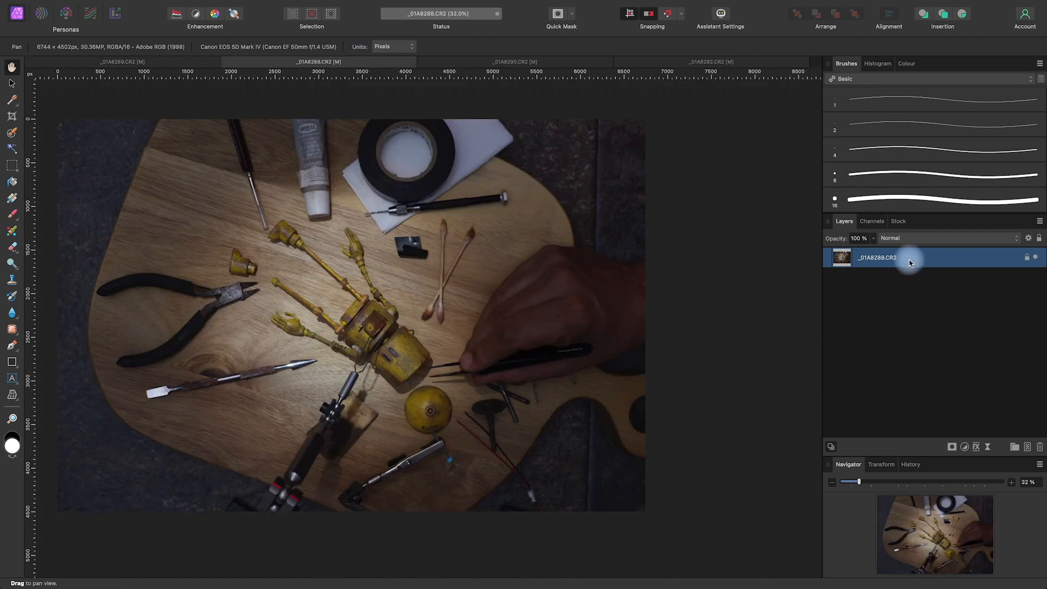
{"action": "left_click", "coordinate": [191, 63]}
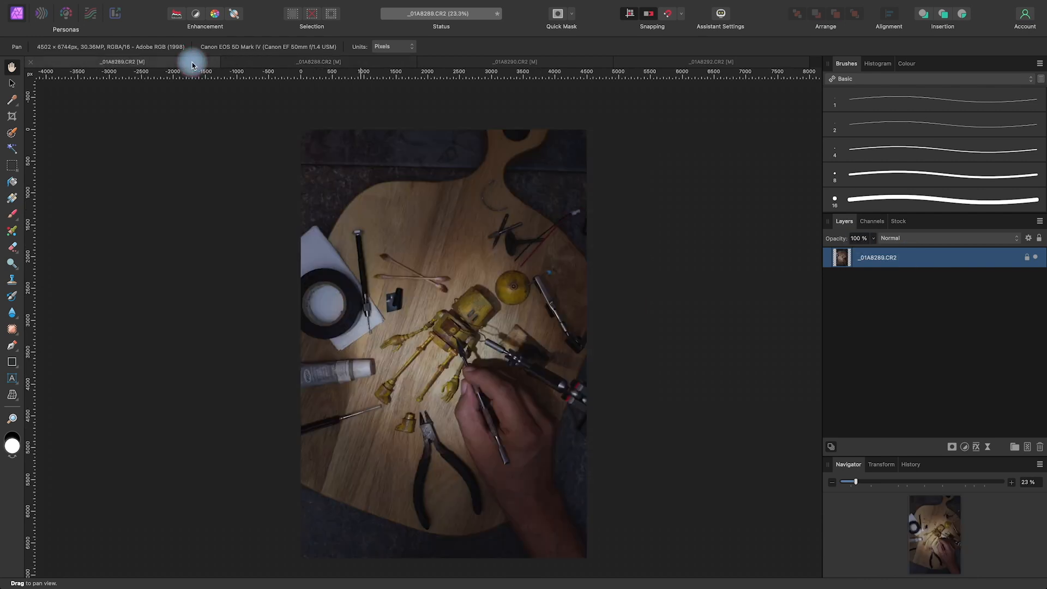
{"action": "key", "text": "super+v"}
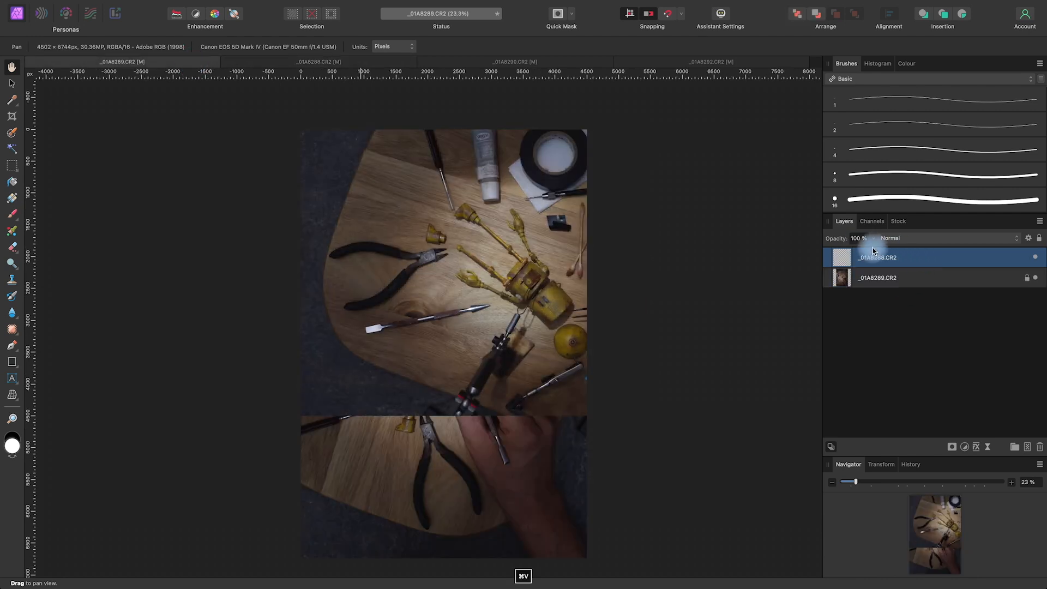
{"action": "left_click", "coordinate": [548, 63]}
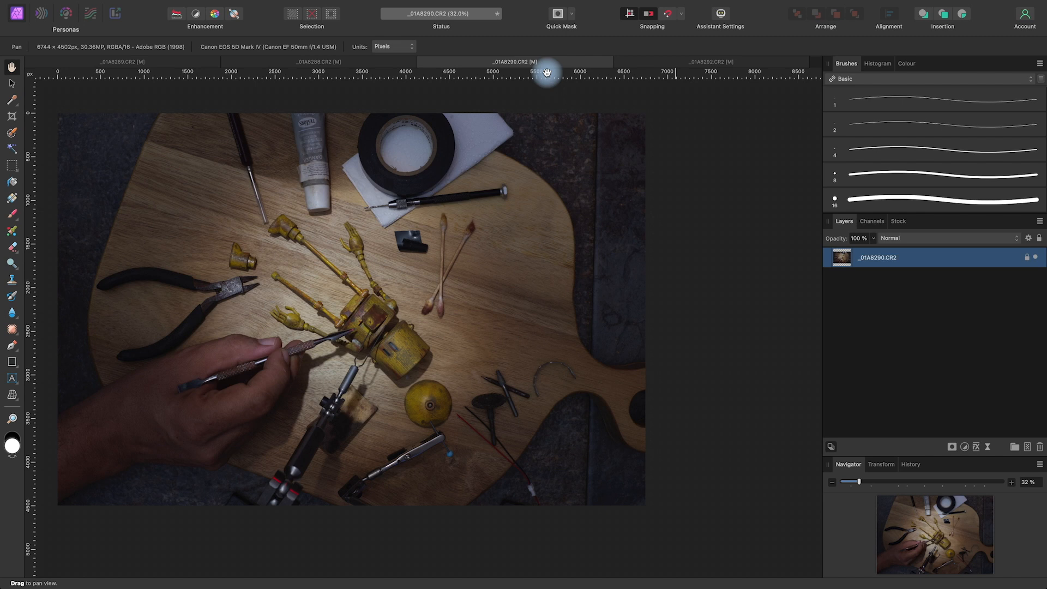
{"action": "left_click", "coordinate": [185, 63]}
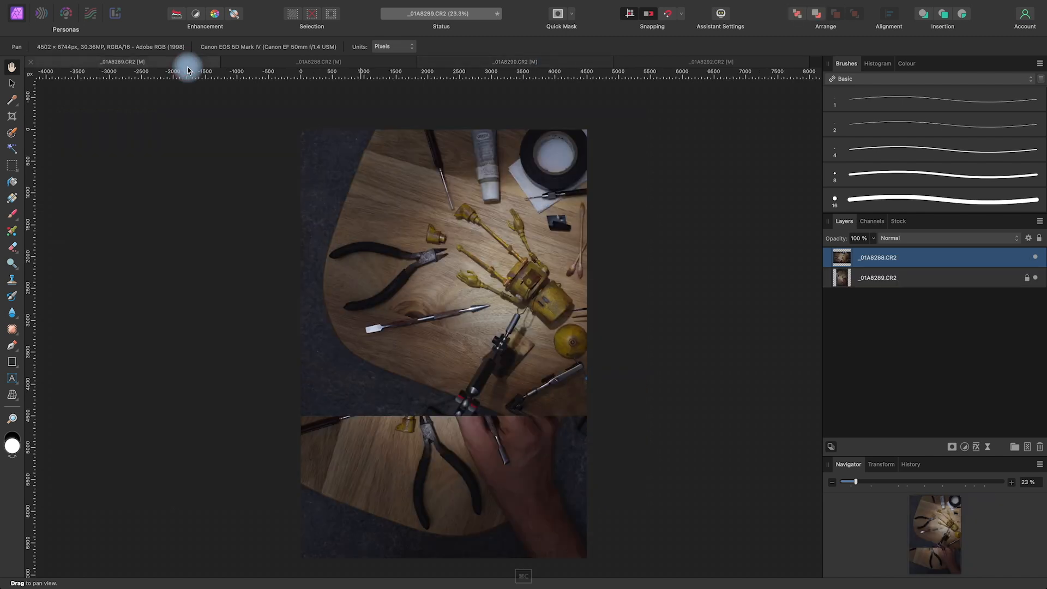
{"action": "key", "text": "super+v"}
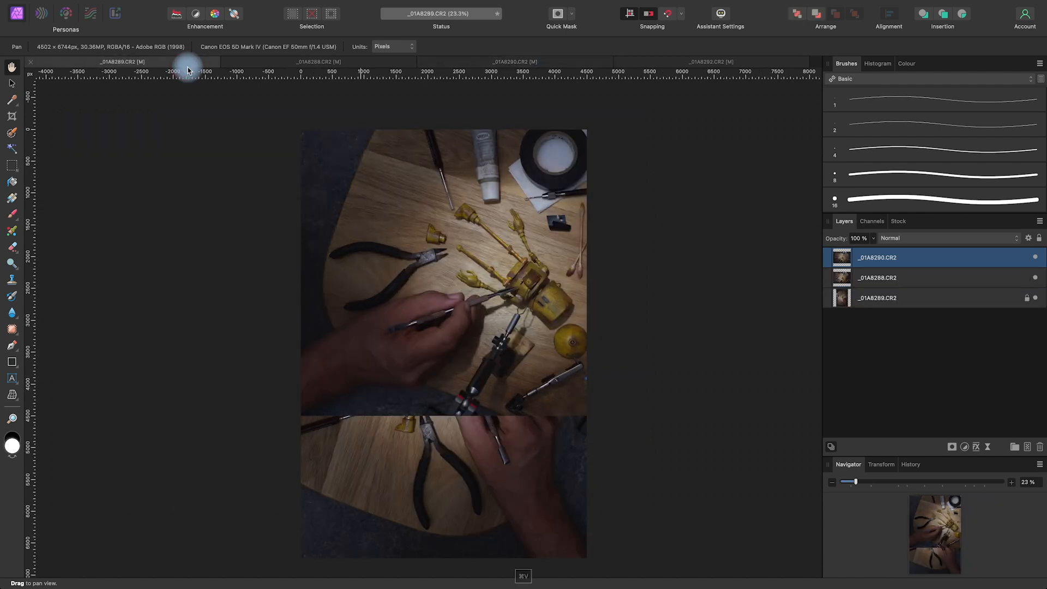
{"action": "left_click", "coordinate": [782, 63]}
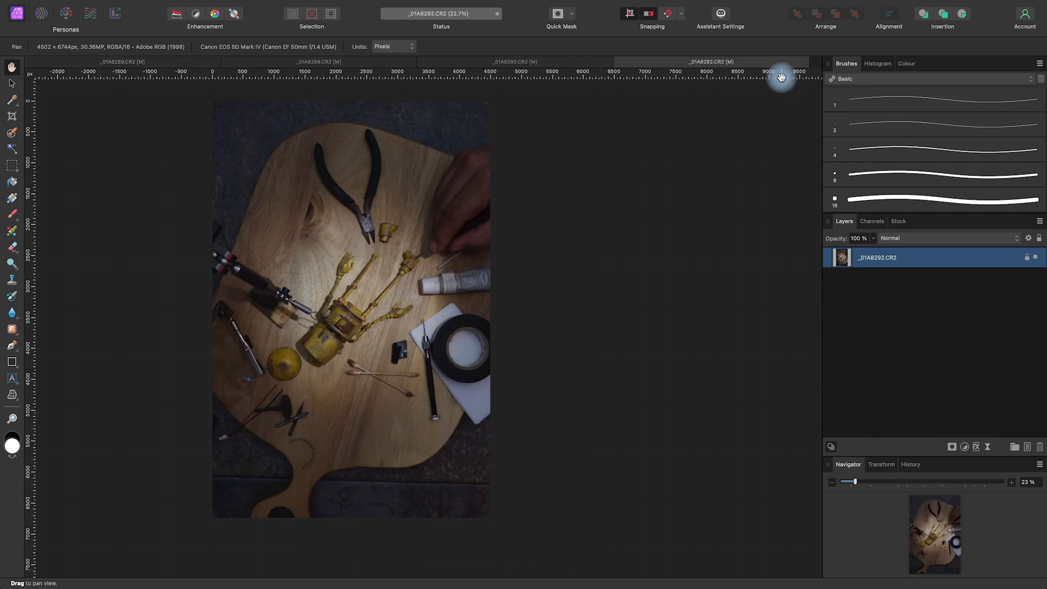
{"action": "left_click", "coordinate": [161, 63]}
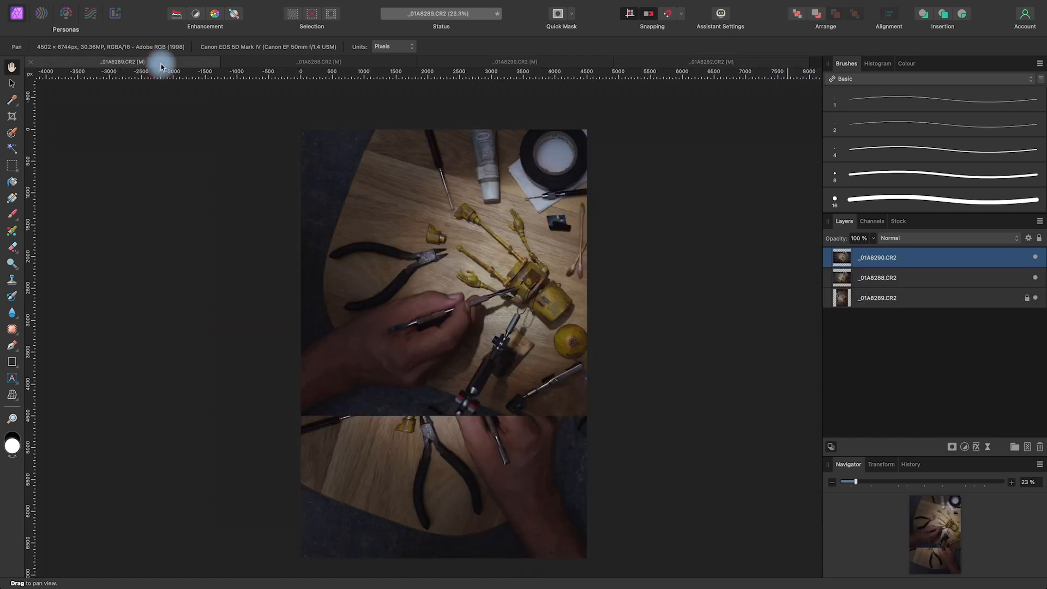
{"action": "key", "text": "super+v"}
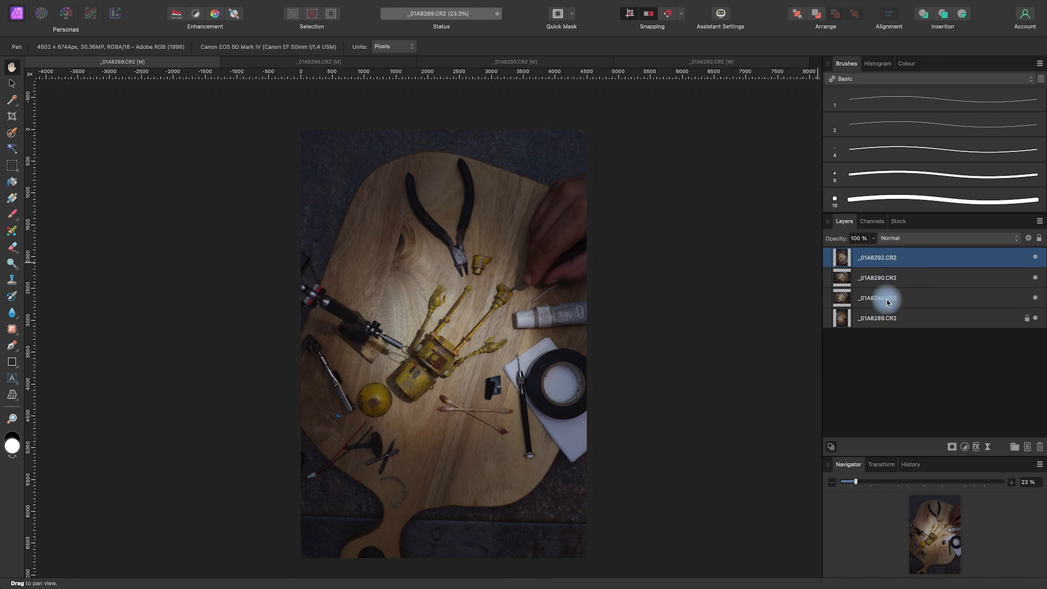
Close the source documents _01A8288, _01A8290 and _01A8292 without saving, keeping only the layered _01A8289 document open
{"action": "left_click", "coordinate": [382, 61]}
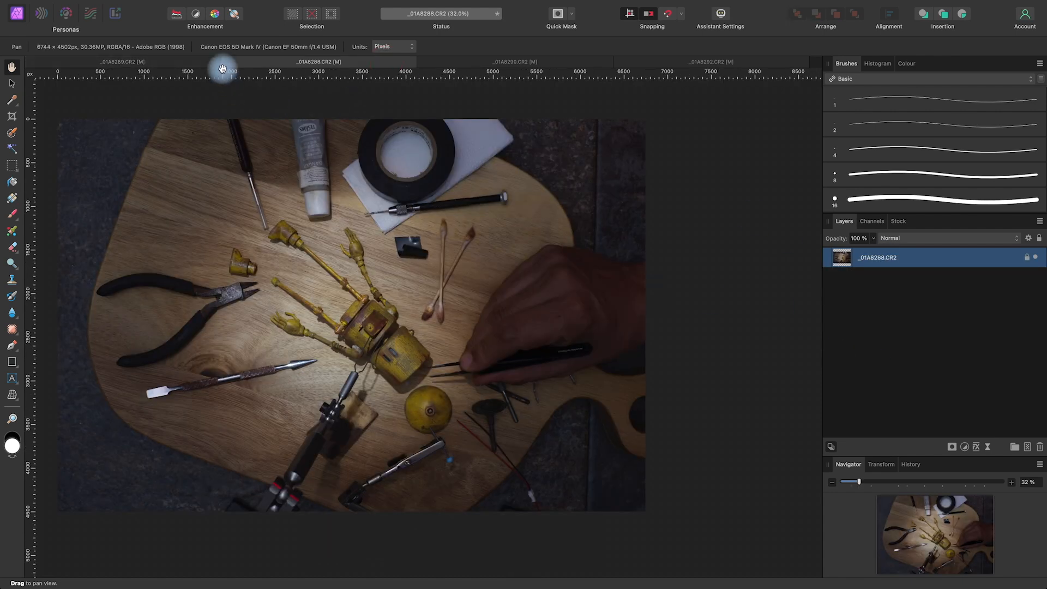
{"action": "left_click", "coordinate": [228, 66]}
{"action": "left_click", "coordinate": [528, 229]}
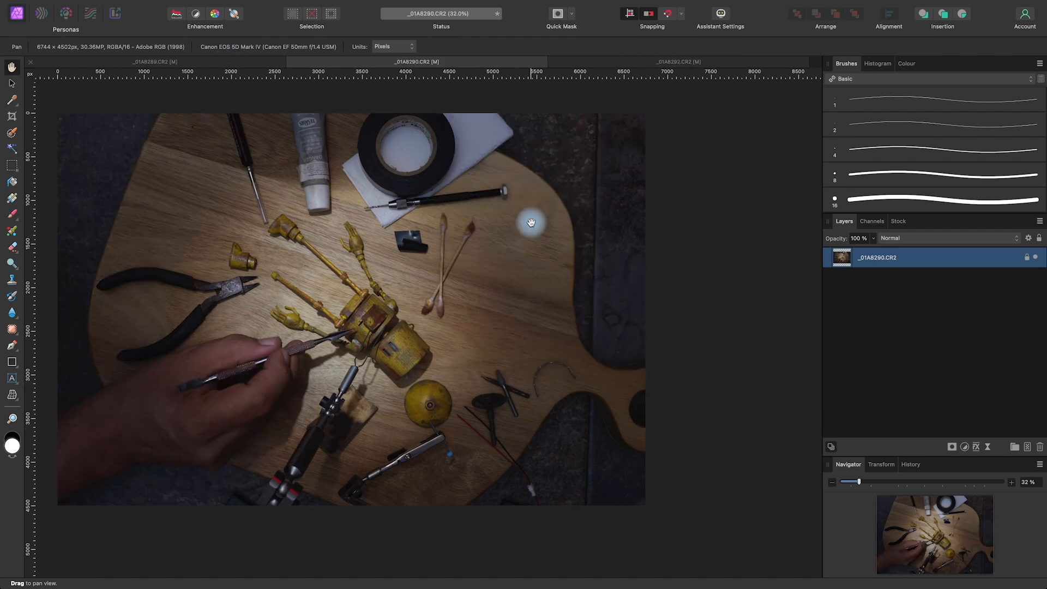
{"action": "left_click", "coordinate": [293, 62]}
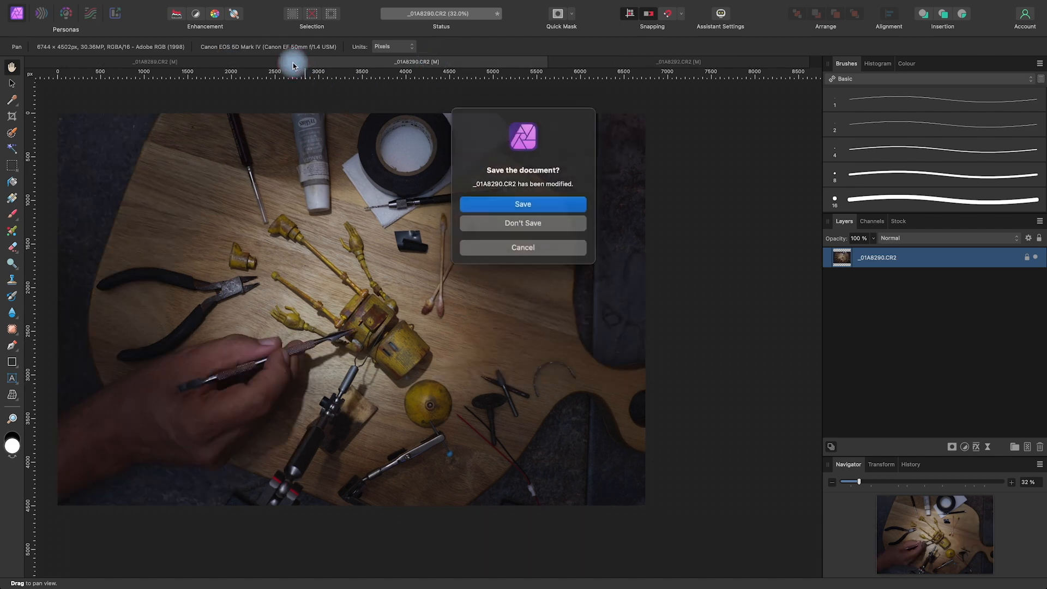
{"action": "left_click", "coordinate": [557, 224]}
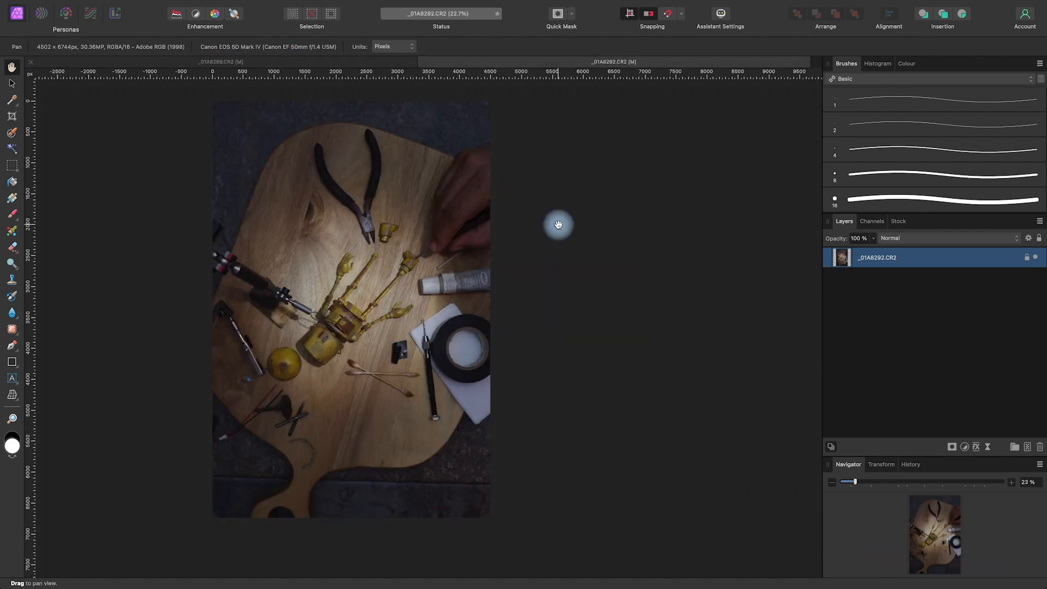
{"action": "left_click", "coordinate": [424, 61]}
{"action": "left_click", "coordinate": [557, 224]}
{"action": "key", "text": "space"}
{"action": "left_click_drag", "start_coordinate": [653, 390], "coordinate": [665, 367]}
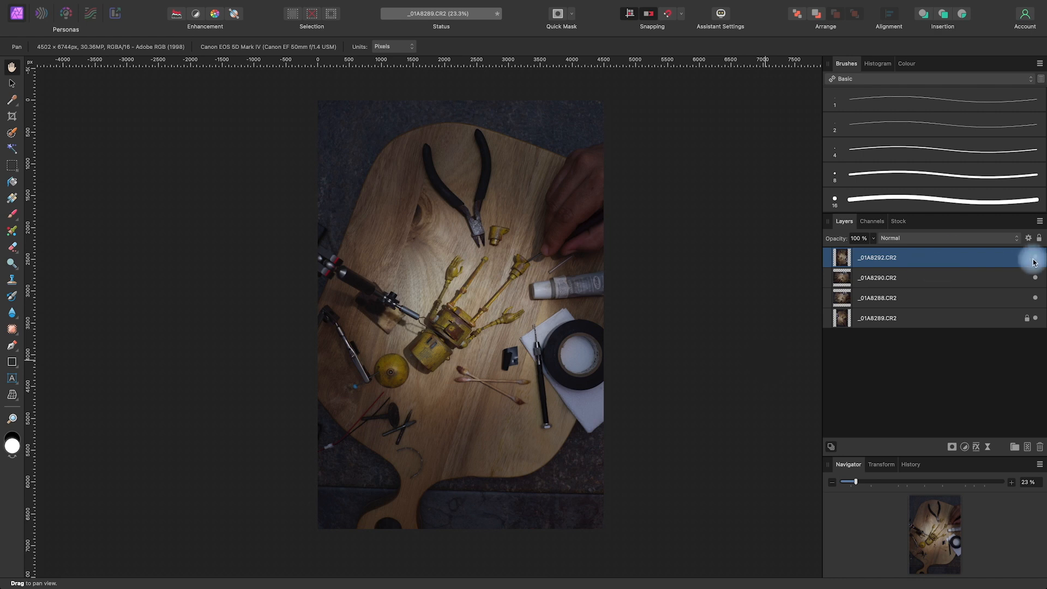
{"action": "key", "text": "space"}
{"action": "mouse_move", "coordinate": [640, 372]}
{"action": "left_mouse_down"}
{"action": "mouse_move", "coordinate": [642, 397]}
{"action": "mouse_move", "coordinate": [636, 379]}
{"action": "left_mouse_up"}
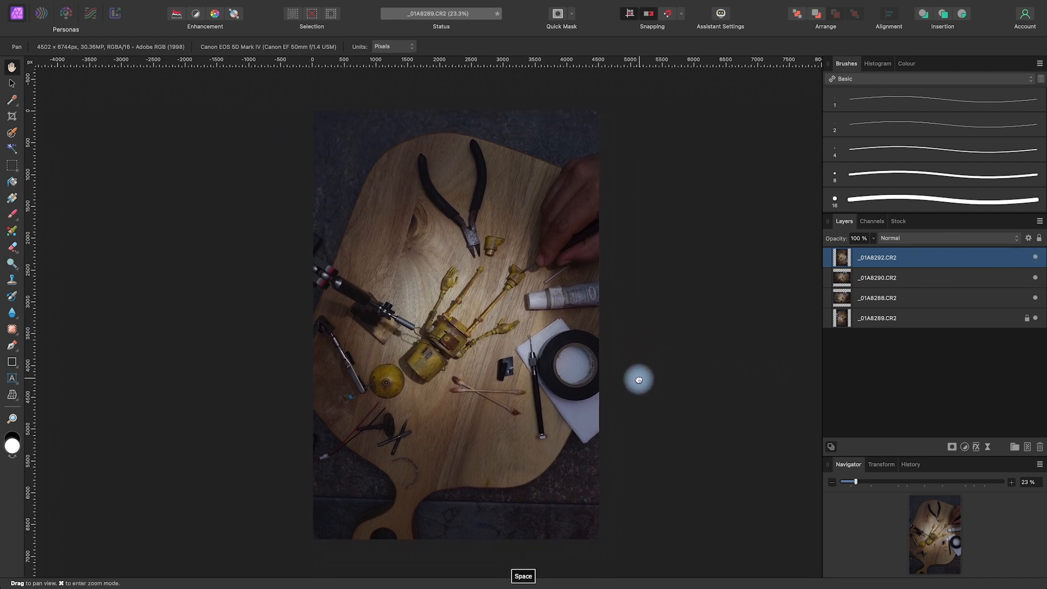
Hide the three upper photo layers _01A8292, _01A8290 and _01A8288, and unlock the background layer _01A8289
{"action": "left_click_drag", "start_coordinate": [649, 398], "coordinate": [646, 420]}
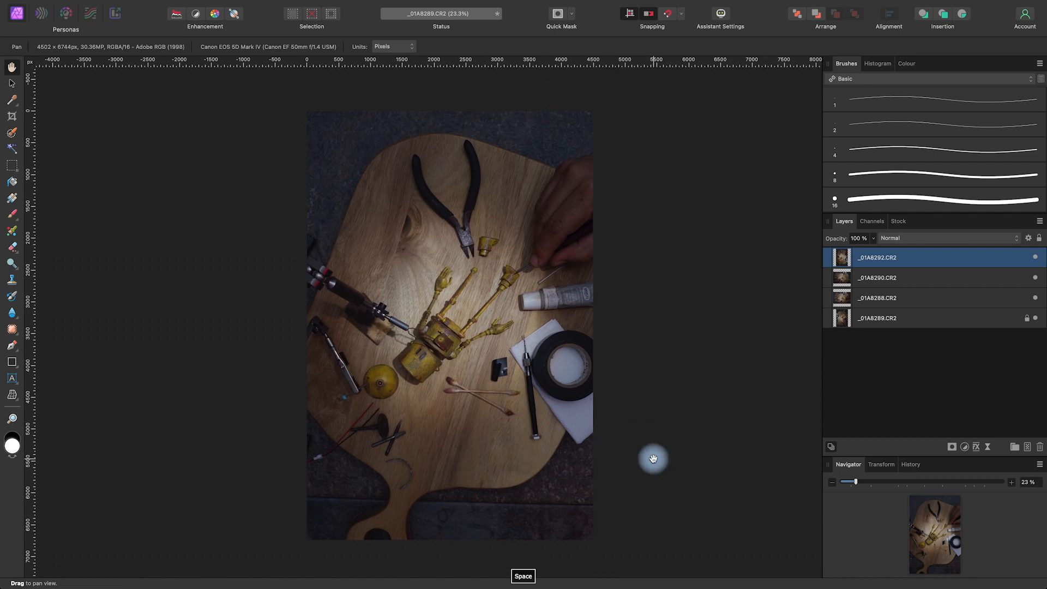
{"action": "left_click", "coordinate": [1035, 257]}
{"action": "left_click", "coordinate": [1035, 278]}
{"action": "left_click", "coordinate": [1036, 298]}
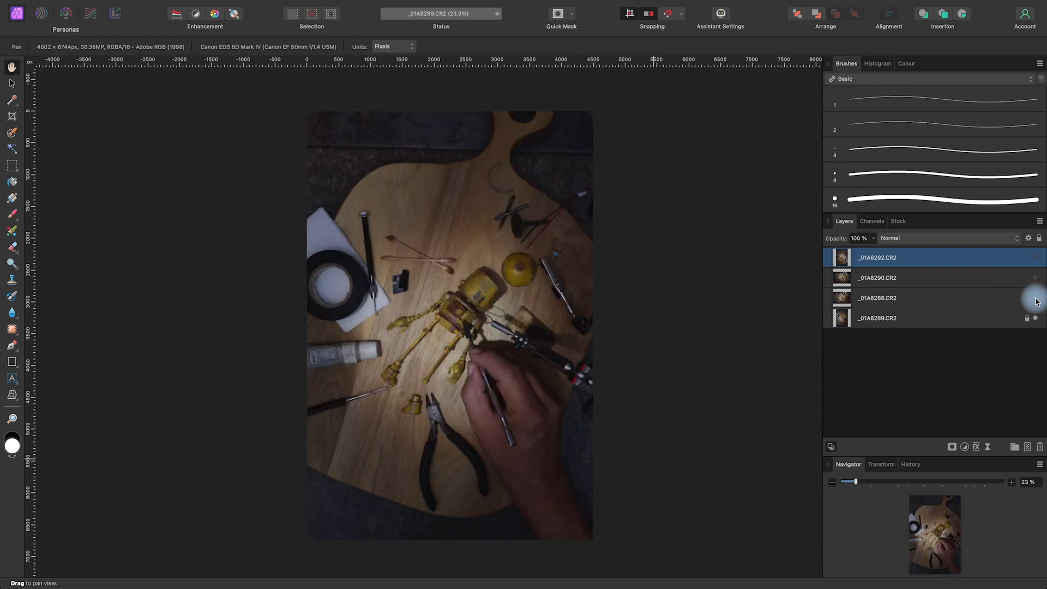
{"action": "left_click", "coordinate": [1036, 318]}
{"action": "left_click", "coordinate": [1036, 318]}
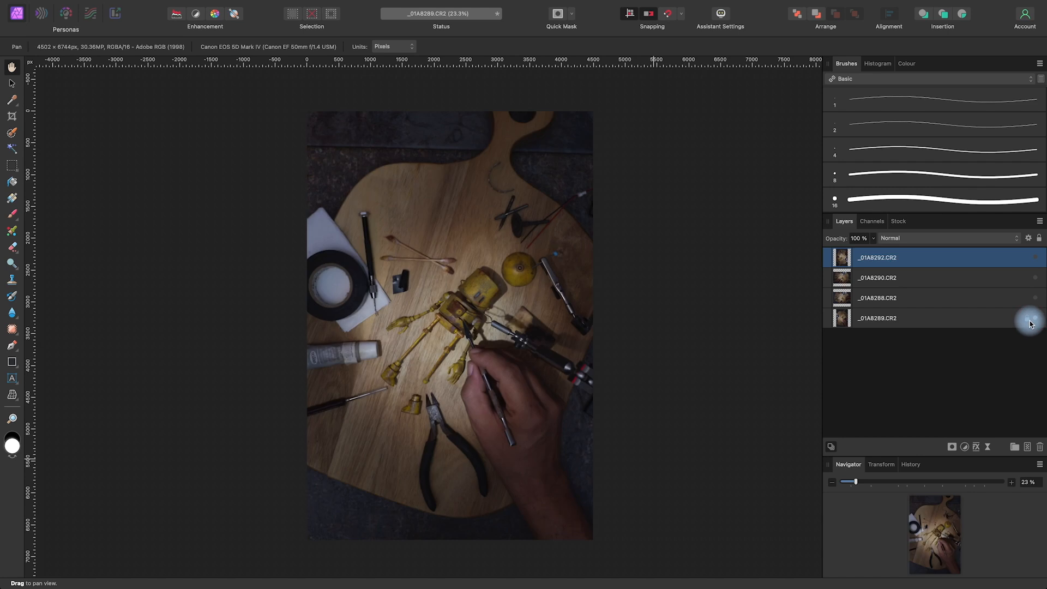
Show the _01A8288 layer and rotate it 90° anticlockwise so its orientation matches the background photo
{"action": "left_click", "coordinate": [975, 296]}
{"action": "left_click", "coordinate": [1036, 299]}
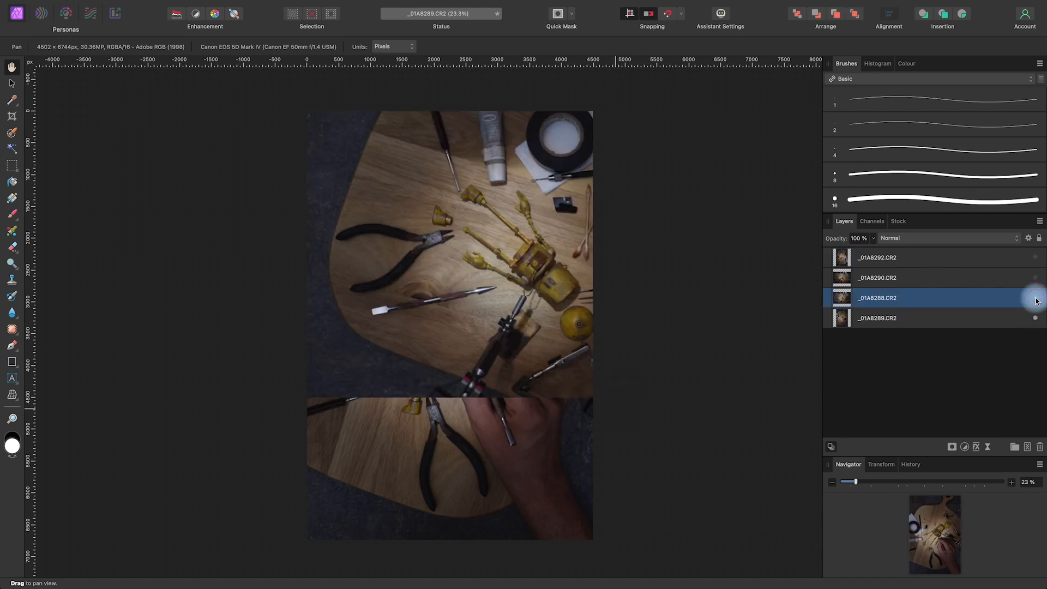
{"action": "key", "text": "v"}
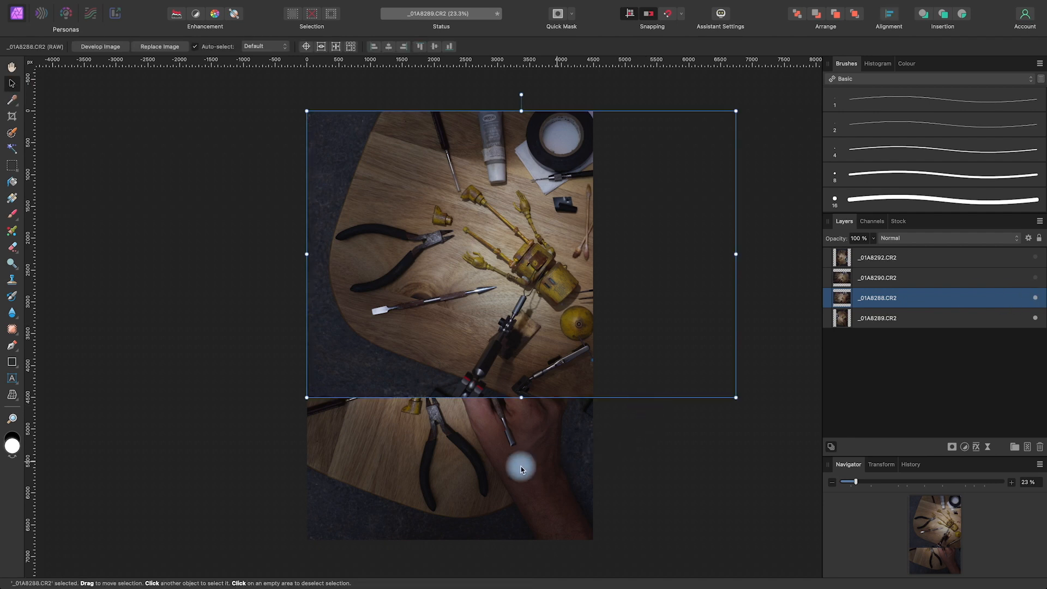
{"action": "left_click_drag", "start_coordinate": [298, 397], "coordinate": [635, 466]}
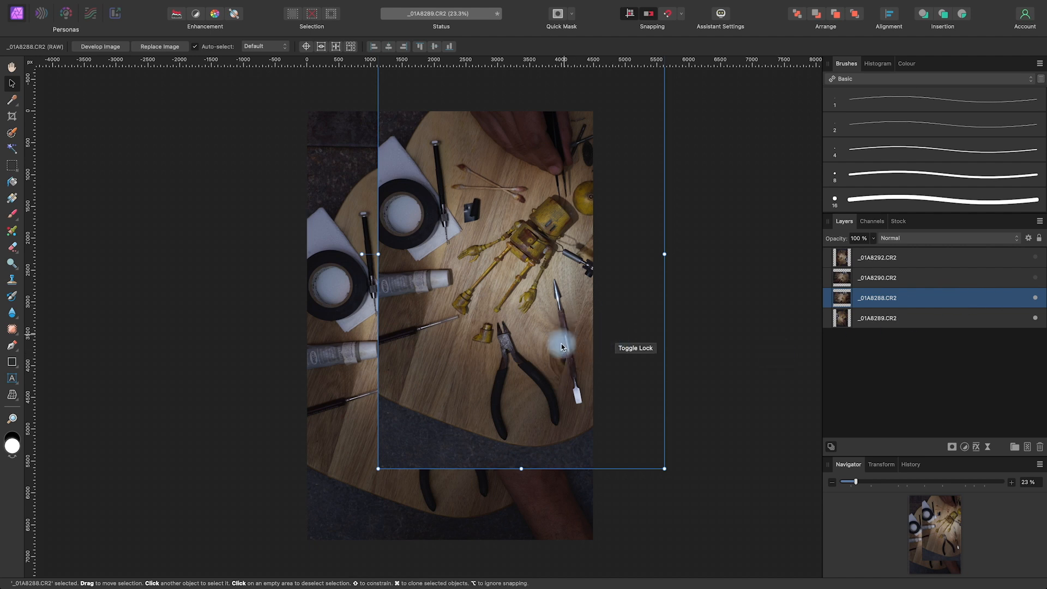
Show the _01A8290 layer, rotate it 90° anticlockwise and move it roughly over the background photo
{"action": "left_click", "coordinate": [962, 281]}
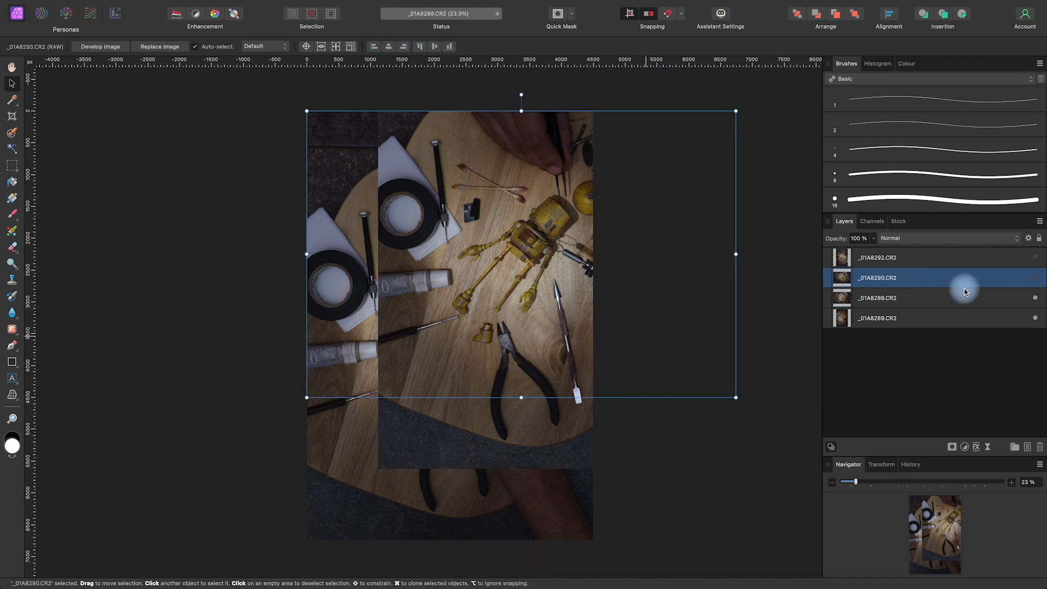
{"action": "left_click", "coordinate": [1037, 278]}
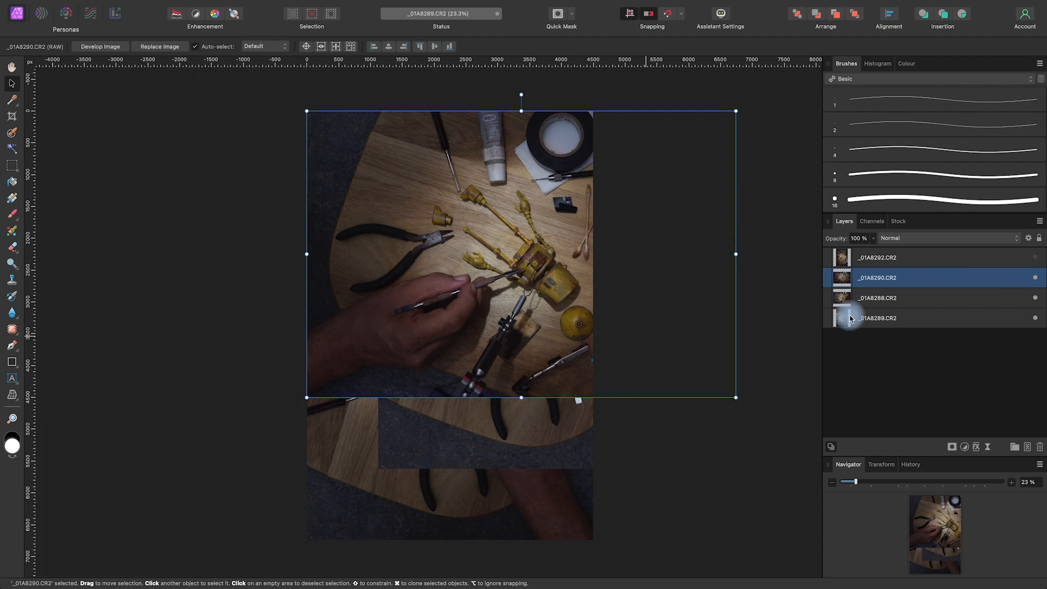
{"action": "left_click_drag", "start_coordinate": [299, 399], "coordinate": [662, 465]}
{"action": "left_click_drag", "start_coordinate": [561, 283], "coordinate": [520, 345]}
Show the _01A8292 layer and rotate it 180° to match the orientation of the background photo
{"action": "left_click", "coordinate": [972, 265]}
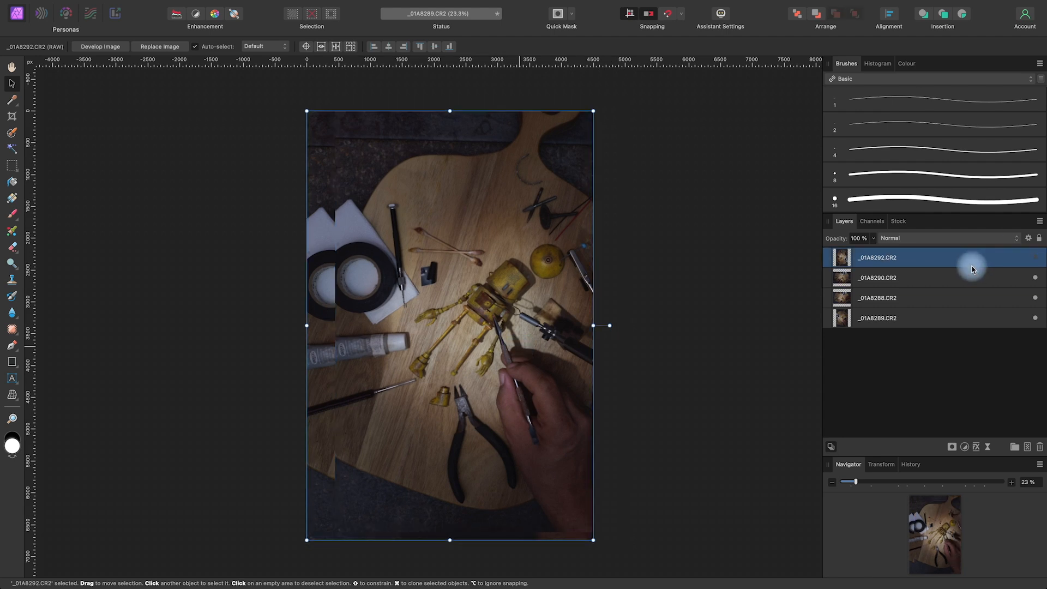
{"action": "left_click", "coordinate": [1036, 263]}
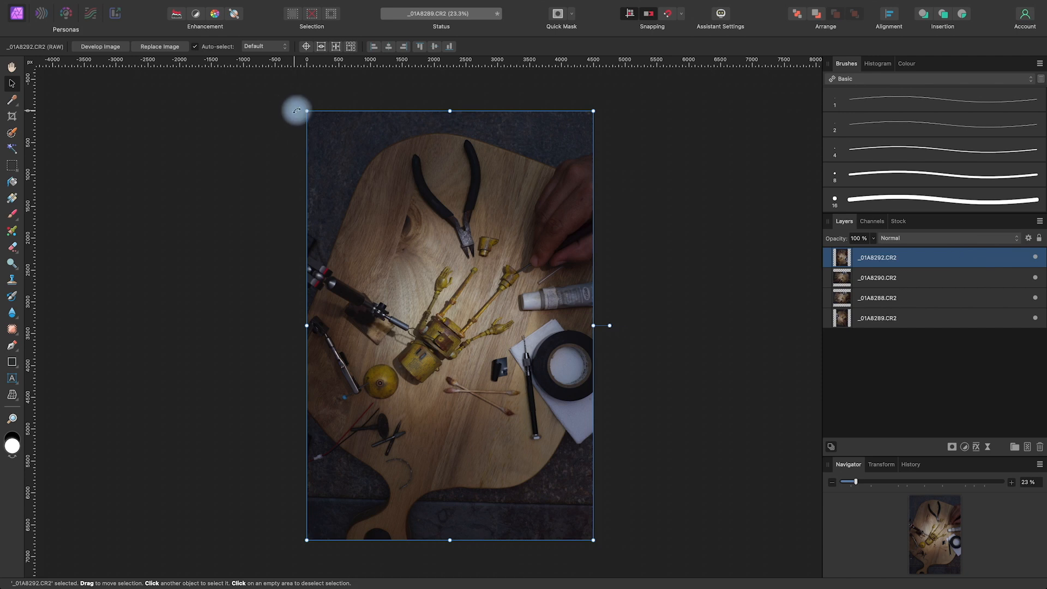
{"action": "left_click_drag", "start_coordinate": [299, 106], "coordinate": [567, 504]}
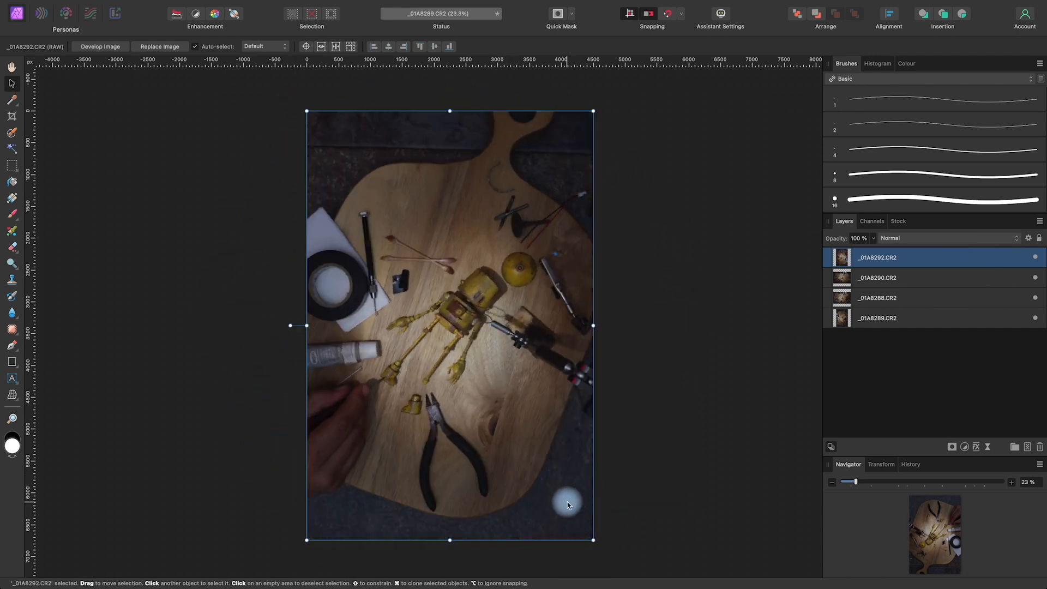
Deselect everything, then hide and show the three upper layers in turn to compare their positions with the background photo
{"action": "left_click", "coordinate": [889, 378]}
{"action": "left_click", "coordinate": [1034, 257]}
{"action": "left_click", "coordinate": [1035, 278]}
{"action": "left_click", "coordinate": [1035, 298]}
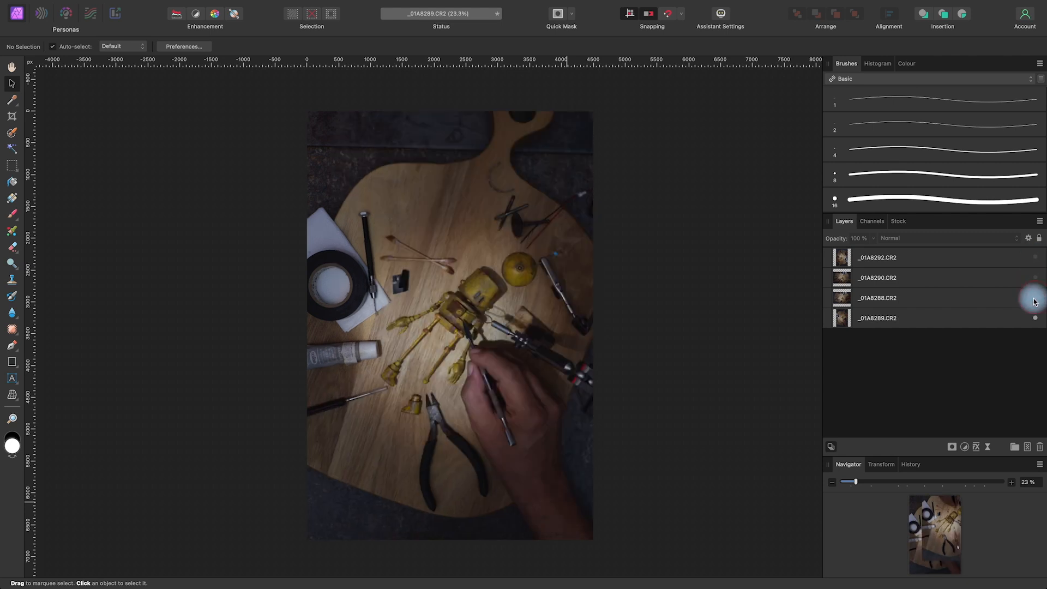
{"action": "left_click", "coordinate": [1036, 298]}
{"action": "left_click", "coordinate": [1036, 278]}
{"action": "left_click", "coordinate": [1035, 257]}
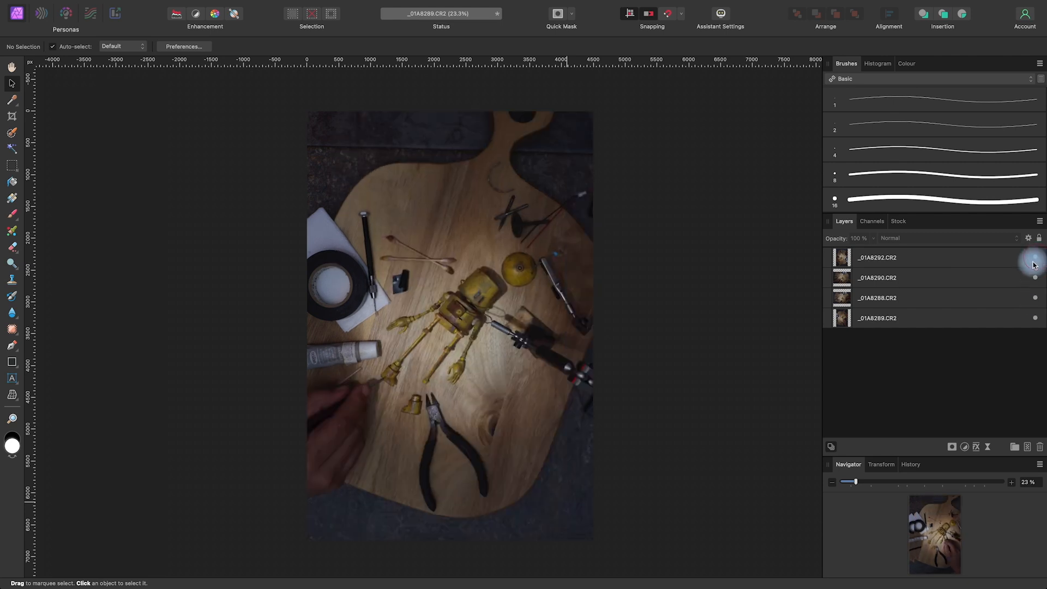
Select all four photo layers and align them to the centre horizontally and vertically, both relative to Spread
{"action": "left_click", "coordinate": [966, 319]}
{"action": "left_click", "coordinate": [966, 274], "text": "shift"}
{"action": "left_click", "coordinate": [968, 262], "text": "shift"}
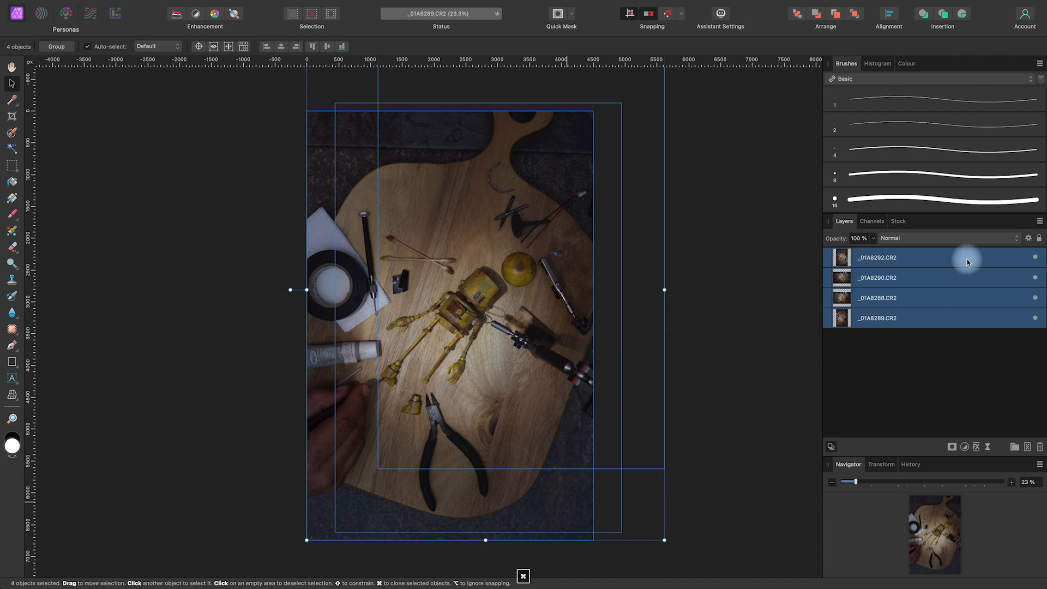
{"action": "left_click", "coordinate": [896, 19]}
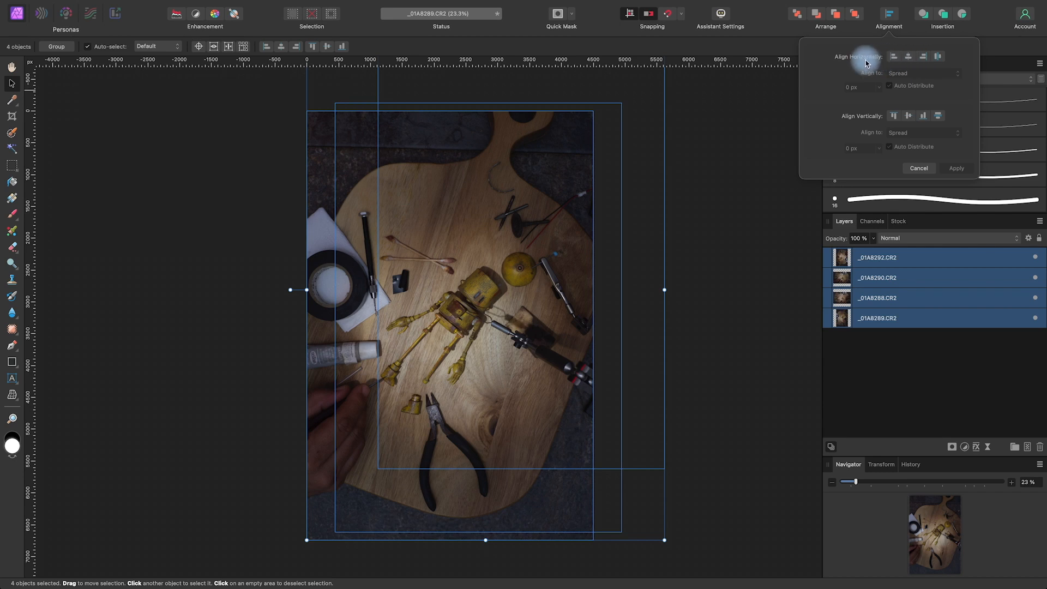
{"action": "left_click", "coordinate": [909, 58]}
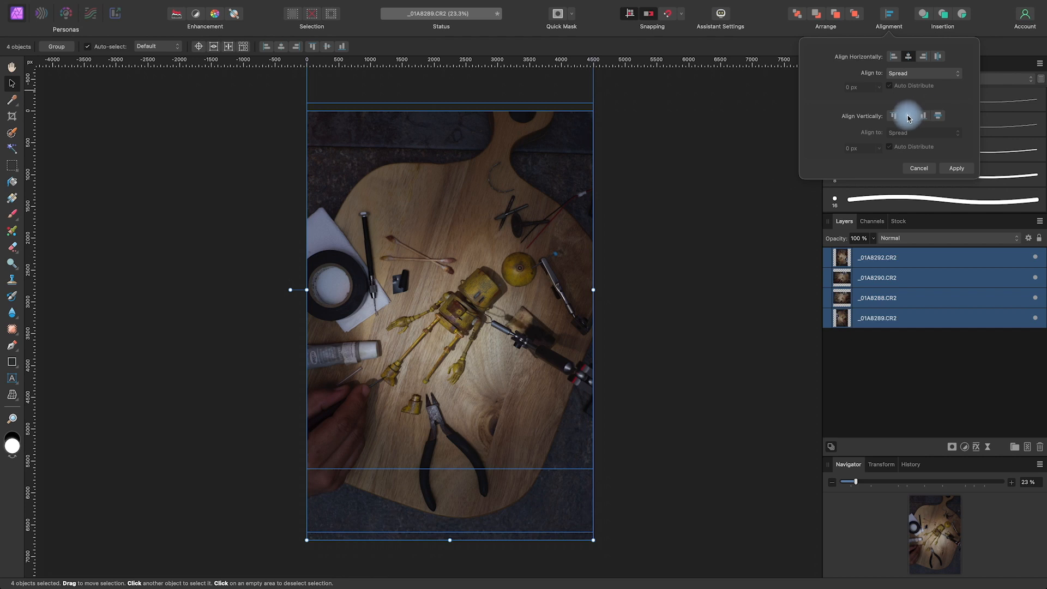
{"action": "left_click", "coordinate": [908, 116]}
{"action": "left_click", "coordinate": [917, 74]}
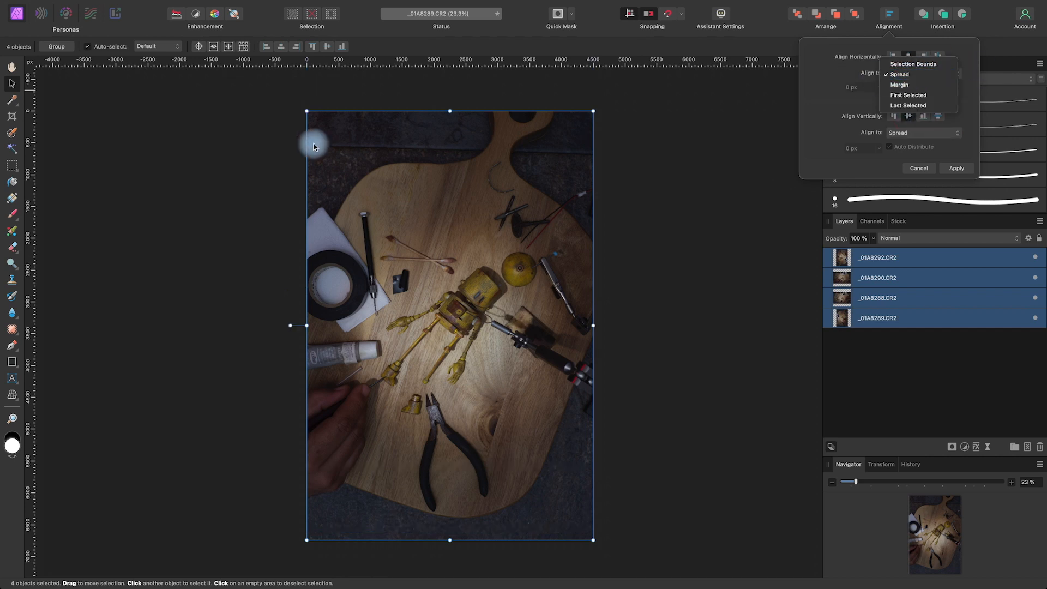
{"action": "left_click", "coordinate": [910, 75]}
{"action": "left_click", "coordinate": [915, 132]}
{"action": "left_click", "coordinate": [913, 135]}
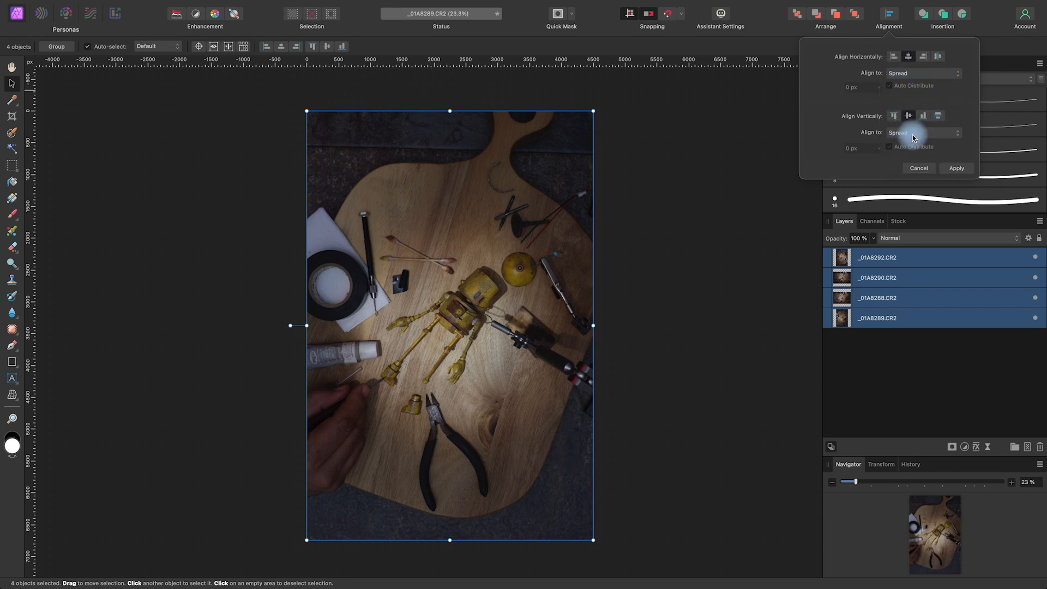
{"action": "left_click", "coordinate": [957, 169]}
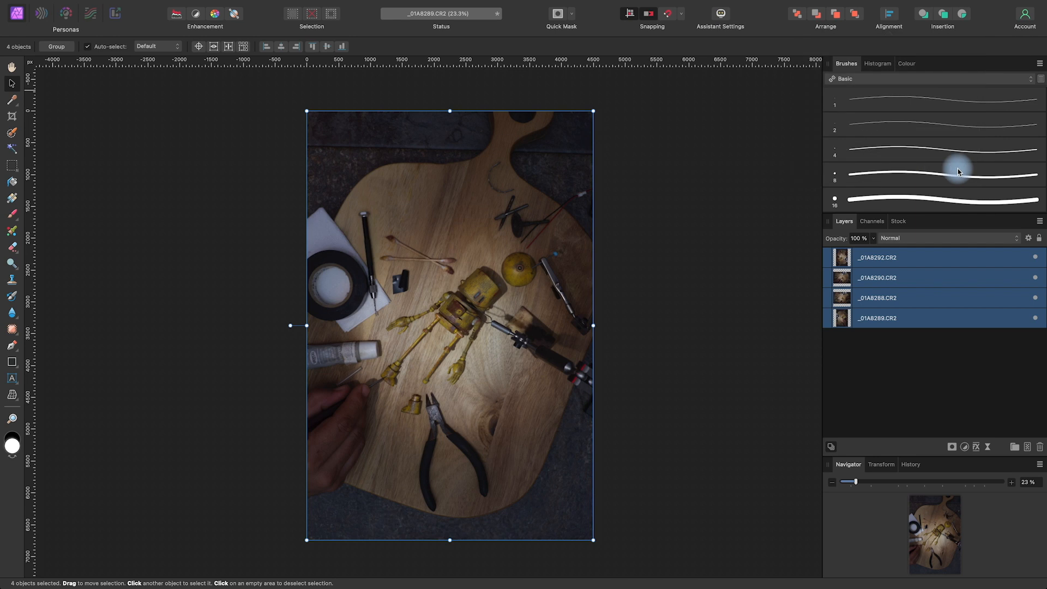
Hide all four layers and show them again one by one from the background upward to check their alignment
{"action": "left_click", "coordinate": [1035, 257]}
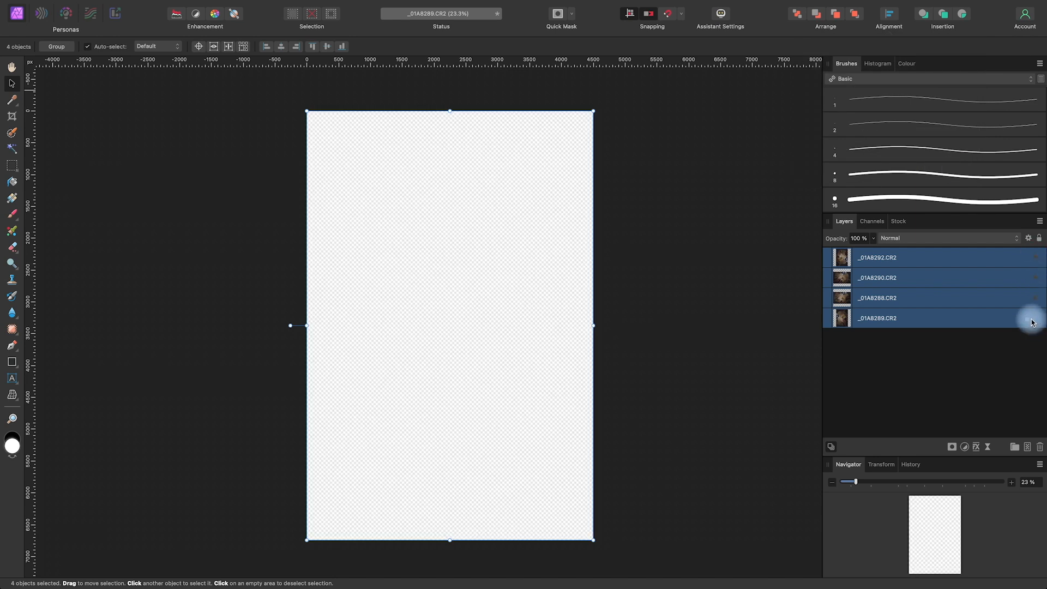
{"action": "left_click", "coordinate": [986, 354]}
{"action": "left_click", "coordinate": [1025, 319]}
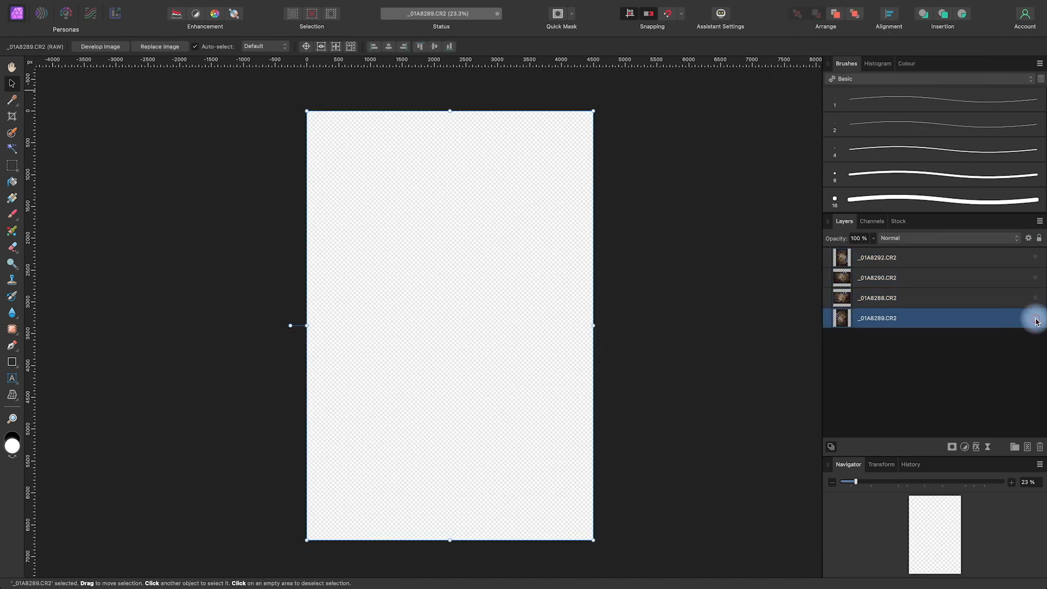
{"action": "left_click", "coordinate": [1036, 317]}
{"action": "left_click", "coordinate": [1034, 299]}
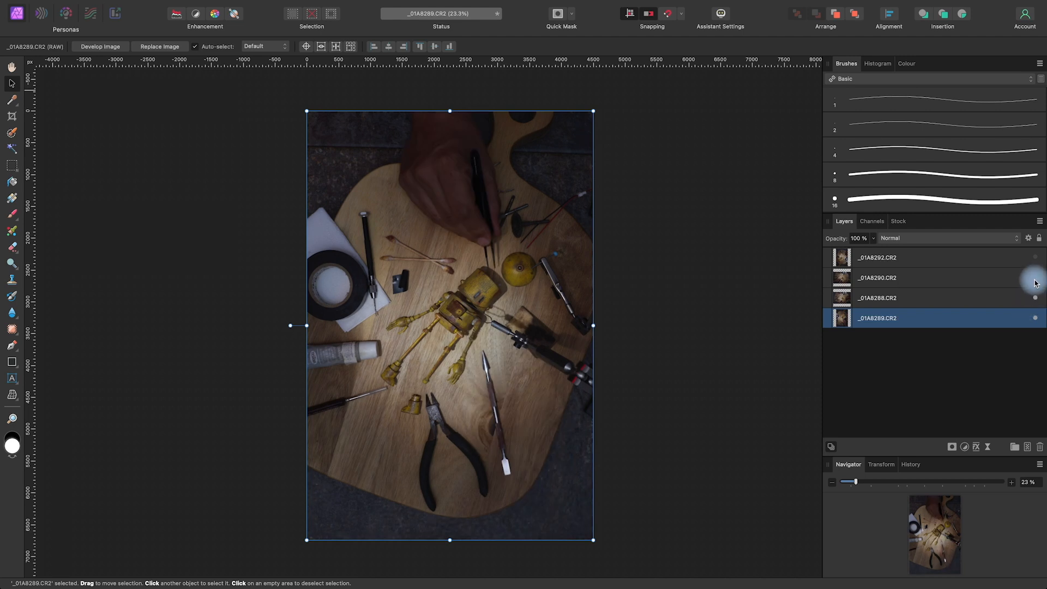
{"action": "left_click", "coordinate": [1035, 279]}
{"action": "left_click", "coordinate": [1035, 258]}
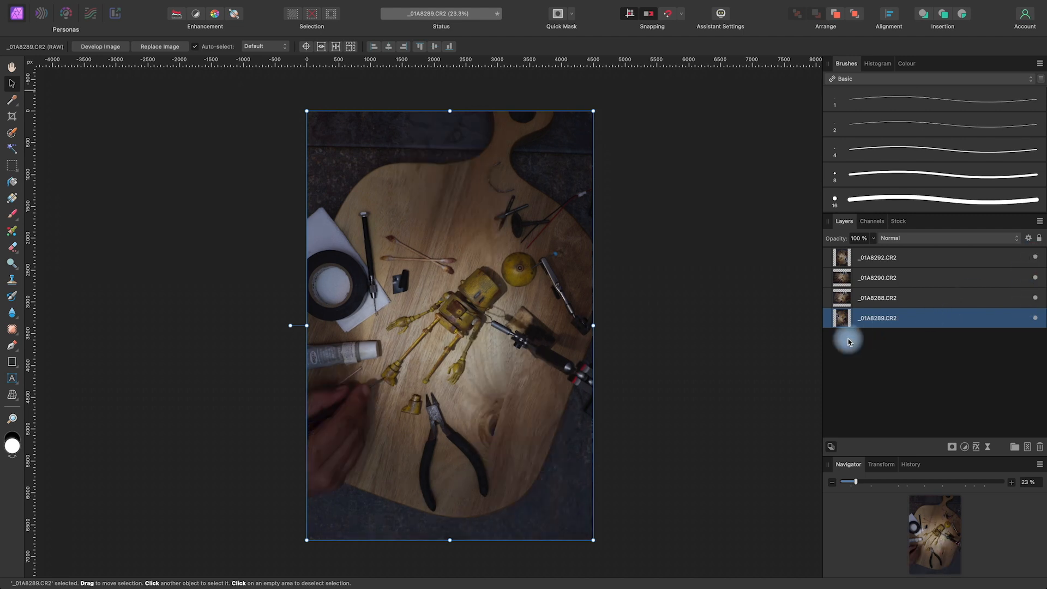
Deselect the layer and rotate the whole document 90° anticlockwise into landscape orientation
{"action": "left_click_drag", "start_coordinate": [645, 409], "coordinate": [638, 413]}
{"action": "left_click_drag", "start_coordinate": [627, 414], "coordinate": [624, 414]}
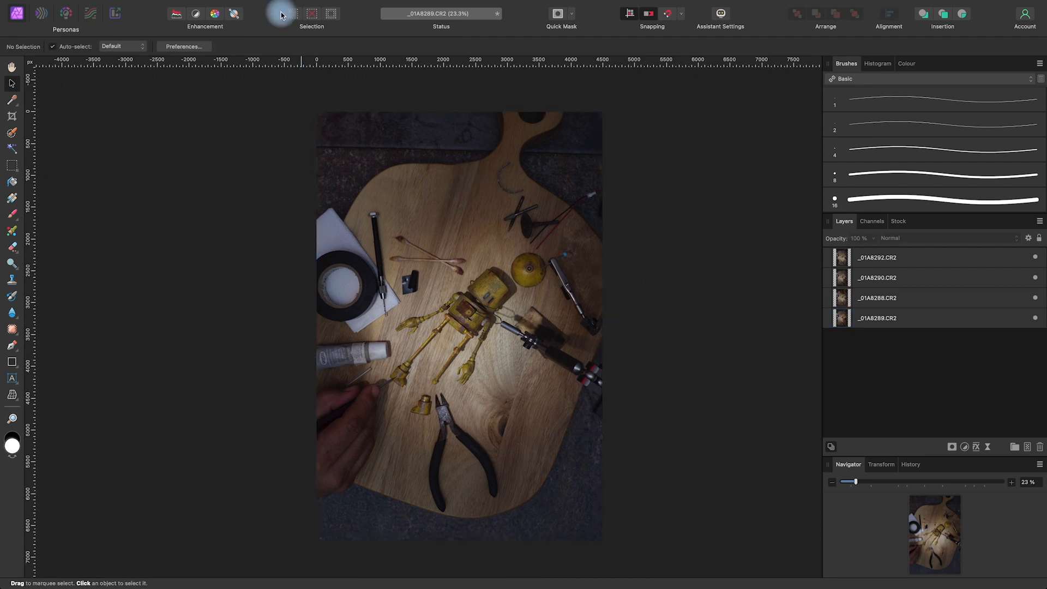
{"action": "mouse_move", "coordinate": [275, 2]}
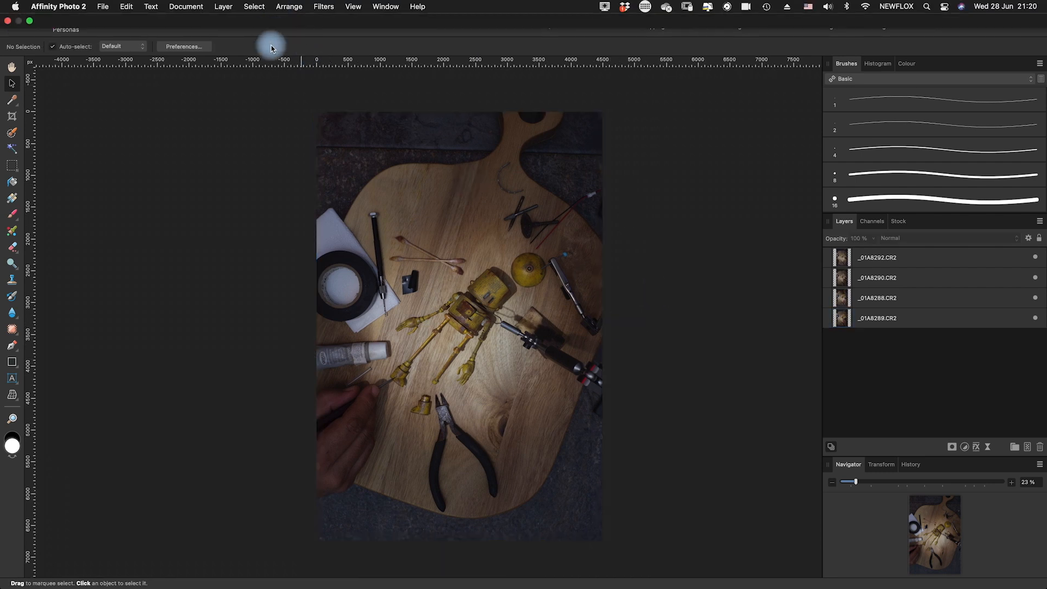
{"action": "left_click", "coordinate": [186, 6]}
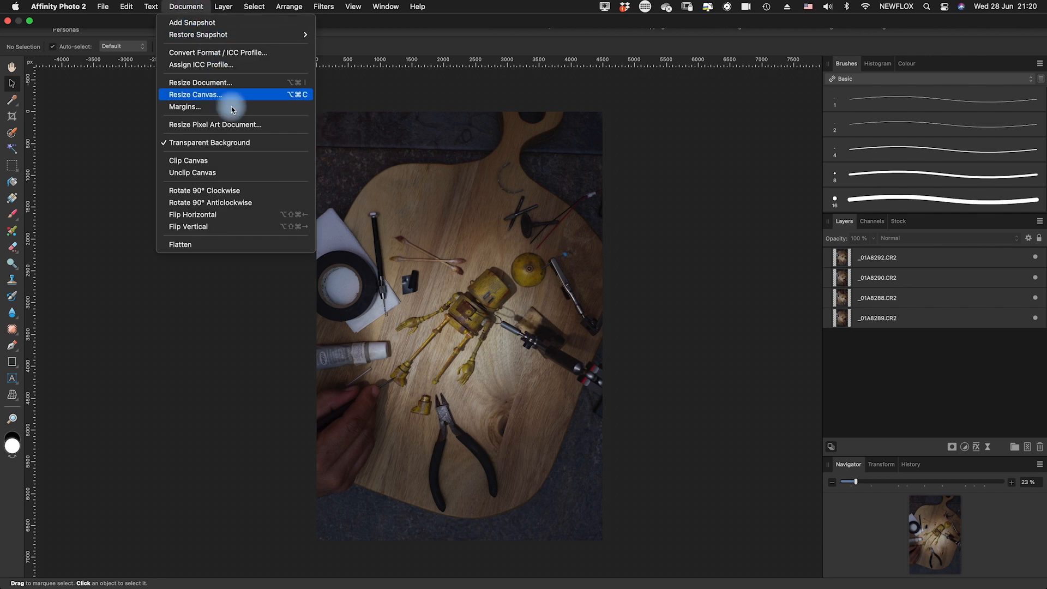
{"action": "left_click", "coordinate": [253, 204]}
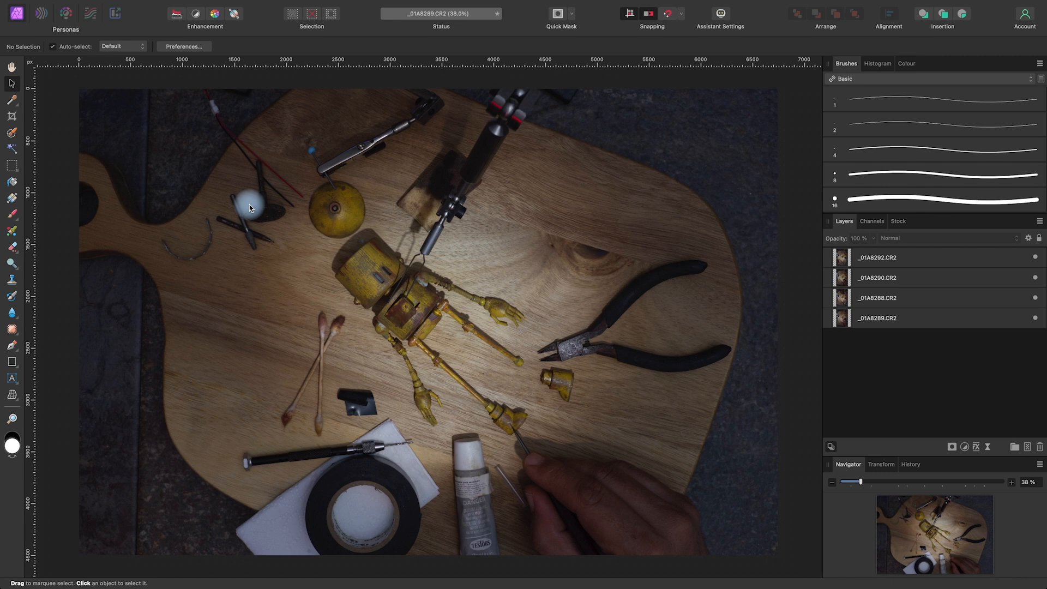
Switch the upper photo layers off and on in the rotated document to compare the hand positions
{"action": "scroll", "coordinate": [249, 205], "scroll_direction": "down", "scroll_amount": 3}
{"action": "key", "text": "space"}
{"action": "left_click_drag", "start_coordinate": [562, 293], "coordinate": [651, 349]}
{"action": "left_click", "coordinate": [1035, 257]}
{"action": "left_click", "coordinate": [1036, 278]}
{"action": "left_click", "coordinate": [1035, 298]}
{"action": "left_click", "coordinate": [1035, 298]}
{"action": "left_click", "coordinate": [1035, 278]}
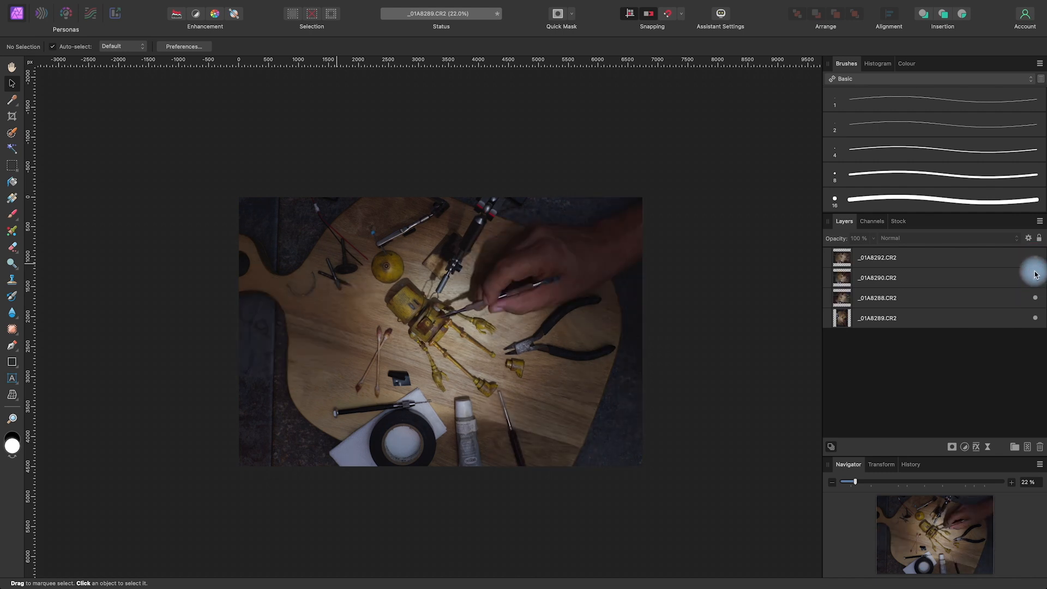
{"action": "left_click", "coordinate": [1030, 269]}
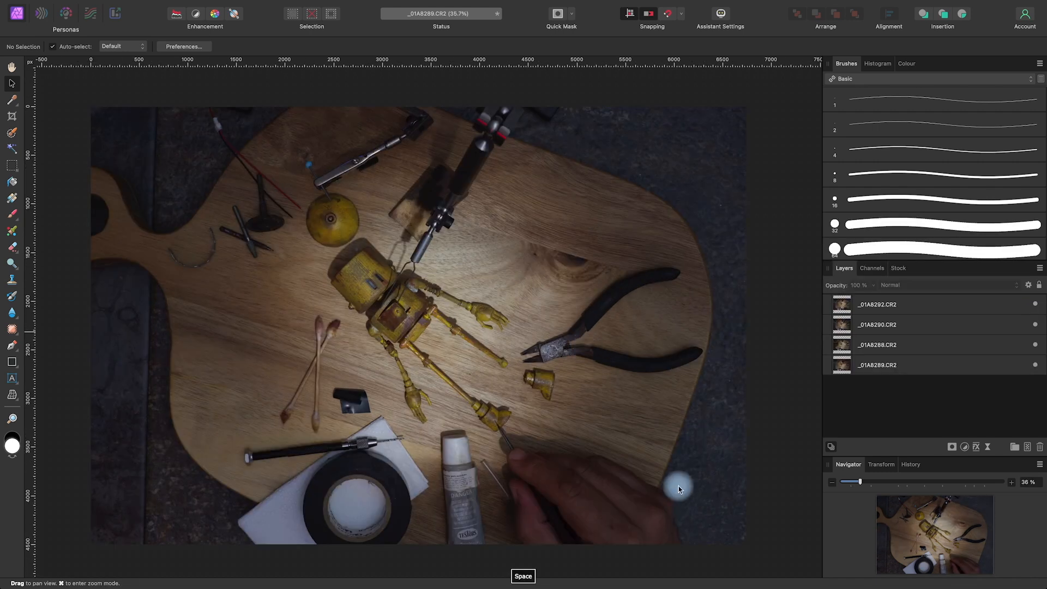
Hide the _01A8292 and _01A8288 layers and place _01A8290 directly above the background layer _01A8289
{"action": "left_click_drag", "start_coordinate": [688, 455], "coordinate": [694, 457]}
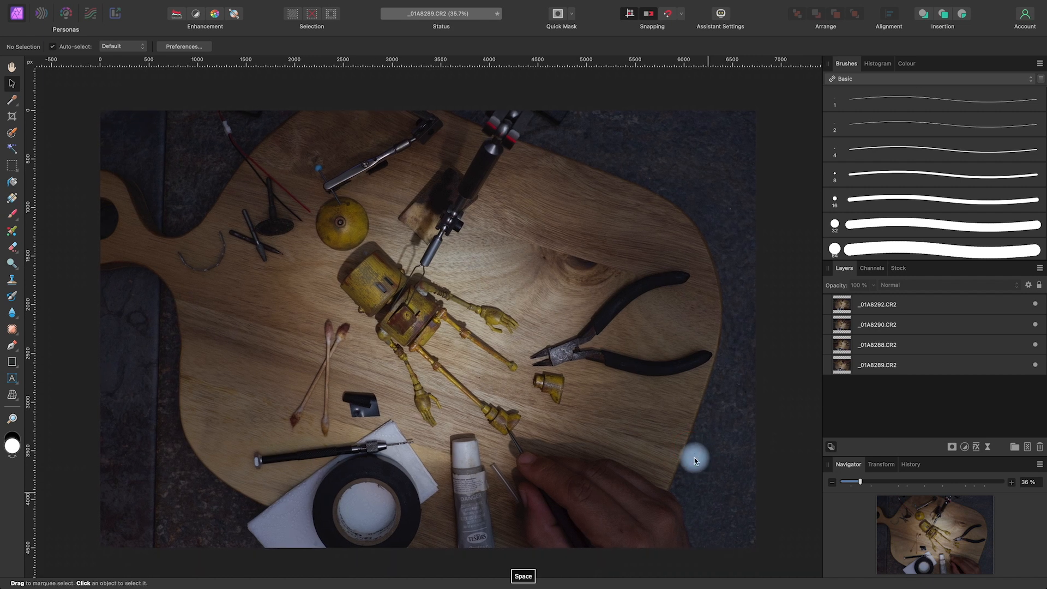
{"action": "left_click", "coordinate": [1035, 304]}
{"action": "left_click", "coordinate": [1035, 324]}
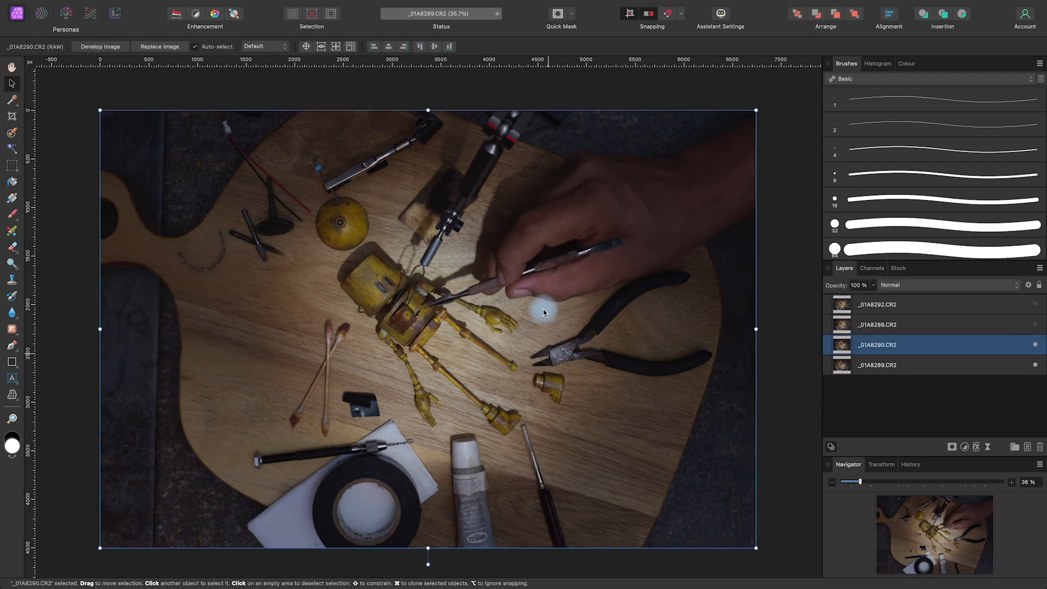
{"action": "key", "text": "space"}
{"action": "mouse_move", "coordinate": [678, 379]}
{"action": "left_mouse_down"}
{"action": "mouse_move", "coordinate": [703, 375]}
{"action": "mouse_move", "coordinate": [691, 375]}
{"action": "left_mouse_up"}
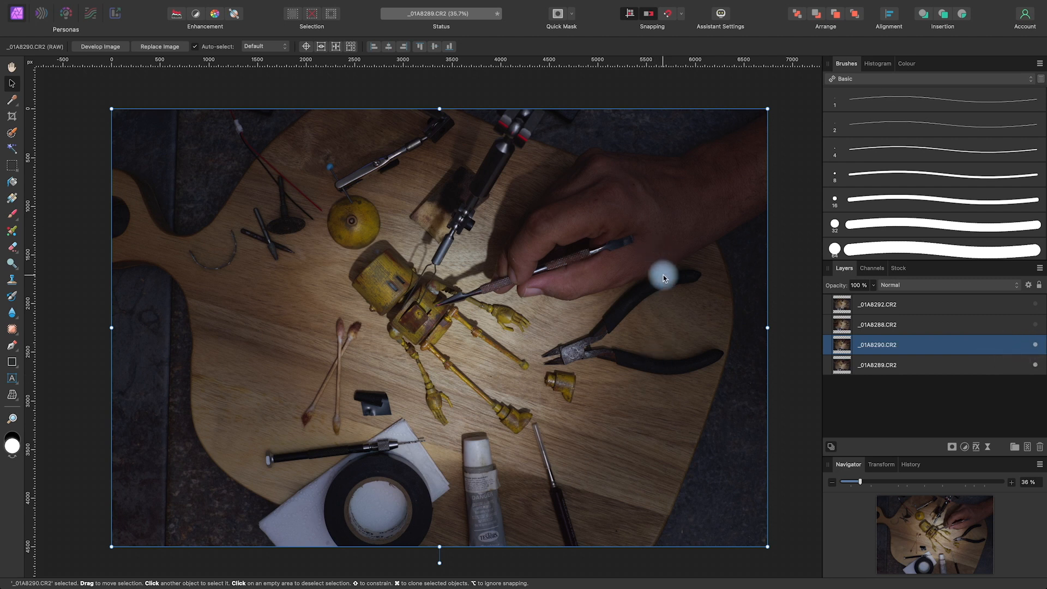
Toggle the visibility of _01A8290 repeatedly to compare its hand and tool position with _01A8289
{"action": "left_click", "coordinate": [1035, 345]}
{"action": "left_click", "coordinate": [1035, 344]}
{"action": "left_click", "coordinate": [1035, 345]}
{"action": "left_click", "coordinate": [1034, 346]}
{"action": "left_click", "coordinate": [1033, 346]}
{"action": "left_click", "coordinate": [1034, 346]}
{"action": "left_click", "coordinate": [1033, 346]}
{"action": "left_click", "coordinate": [1034, 346]}
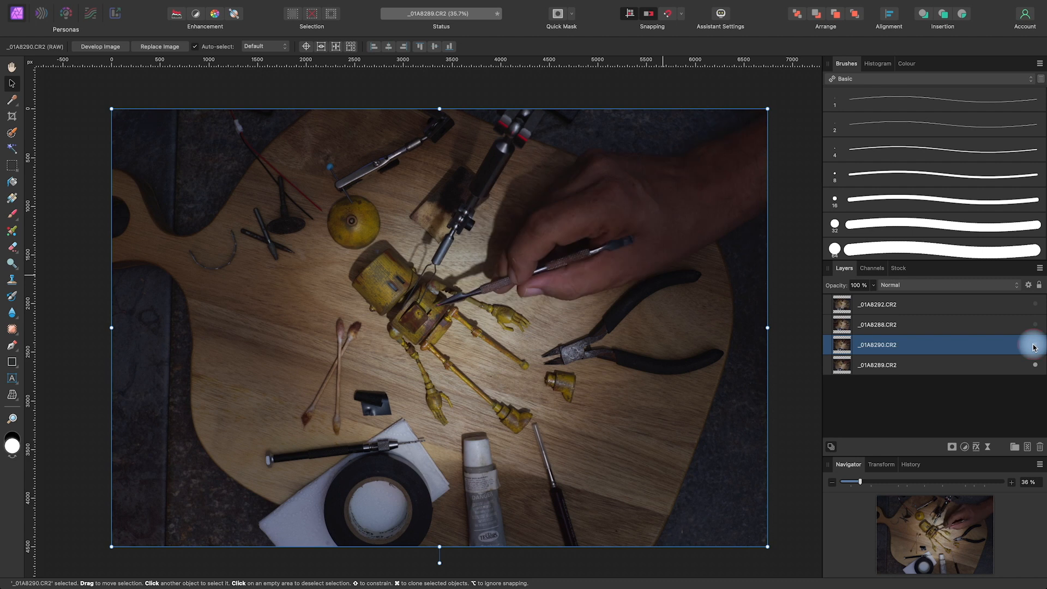
{"action": "left_click", "coordinate": [1034, 346]}
{"action": "left_click", "coordinate": [1033, 346]}
{"action": "left_click", "coordinate": [1033, 346]}
{"action": "left_click", "coordinate": [1034, 346]}
{"action": "left_click", "coordinate": [1034, 346]}
{"action": "left_click", "coordinate": [1034, 346]}
{"action": "left_click", "coordinate": [1034, 346]}
{"action": "left_click", "coordinate": [1034, 346]}
{"action": "left_click", "coordinate": [1034, 347]}
{"action": "left_click", "coordinate": [1034, 346]}
{"action": "left_click", "coordinate": [1033, 346]}
{"action": "left_click", "coordinate": [1034, 346]}
{"action": "left_click", "coordinate": [1034, 346]}
{"action": "left_click", "coordinate": [1034, 347]}
{"action": "left_click", "coordinate": [1034, 347]}
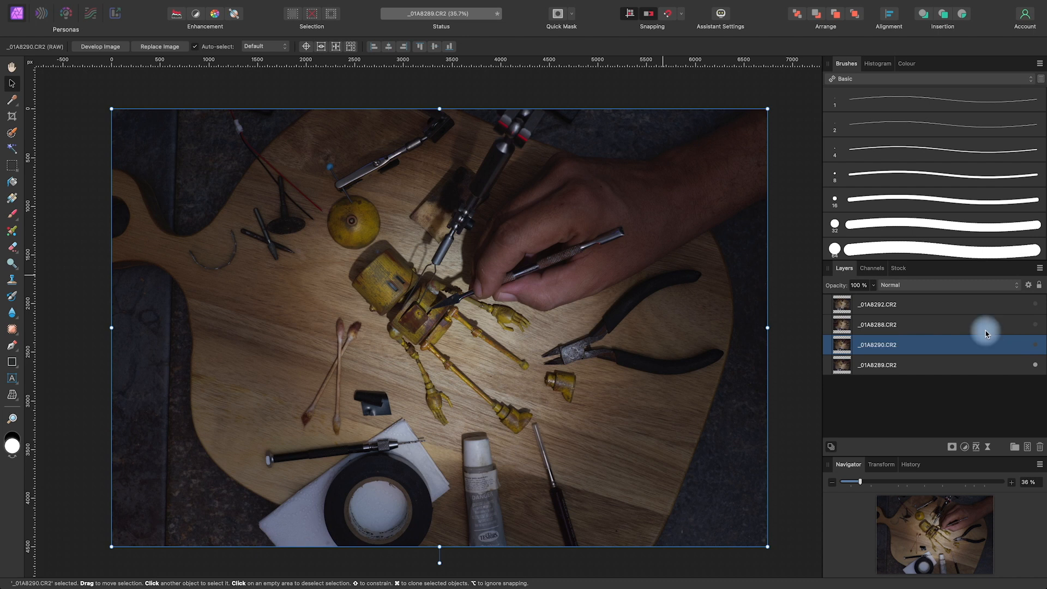
Leave the _01A8290 layer hidden and move it to the top of the layer stack, above _01A8292
{"action": "left_click", "coordinate": [1034, 347]}
{"action": "left_click", "coordinate": [1034, 347]}
{"action": "left_click_drag", "start_coordinate": [994, 352], "coordinate": [947, 305]}
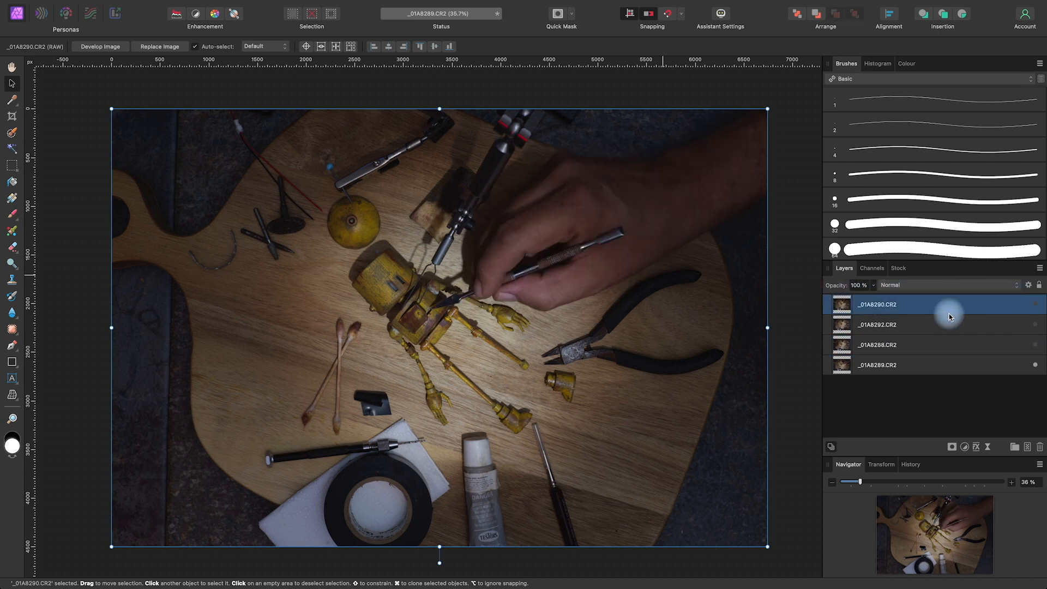
Rename the hidden _01A8290.CR2 layer at the top of the stack as Animation
{"action": "double_click", "coordinate": [883, 304]}
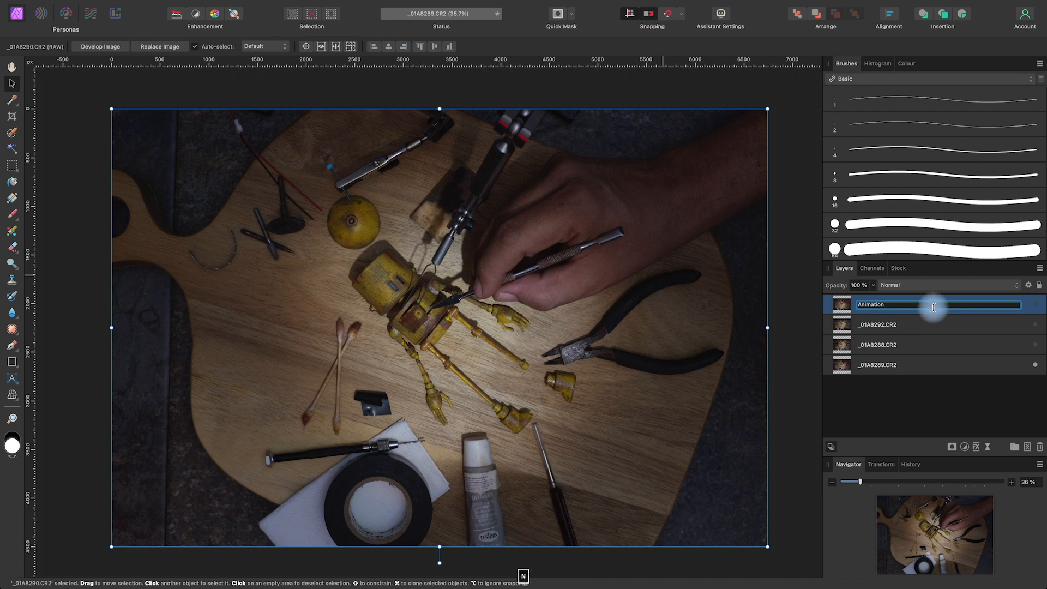
{"action": "left_click", "coordinate": [950, 420]}
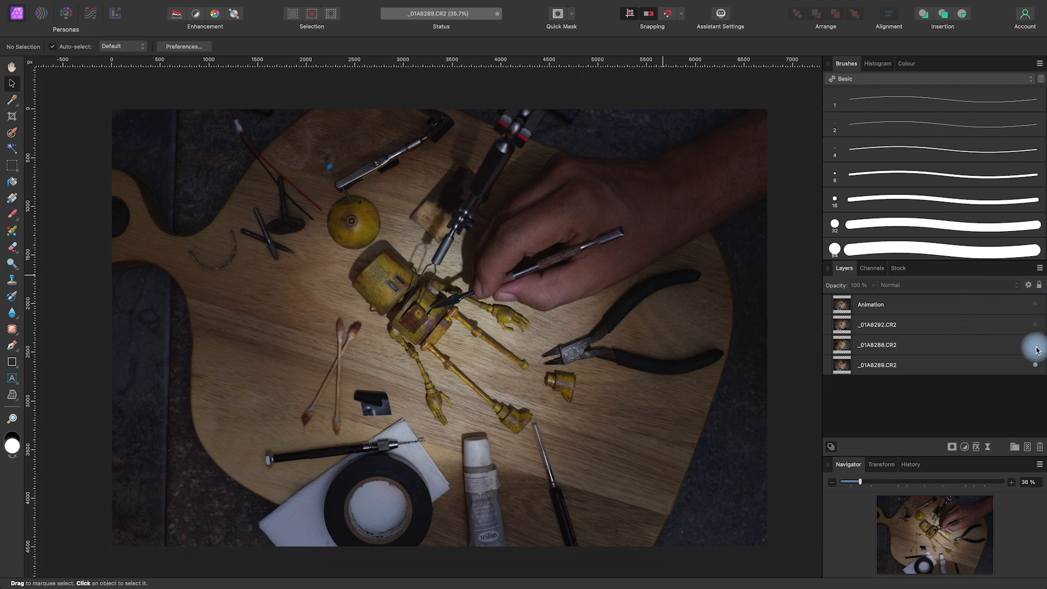
Switch the _01A8288 and _01A8292 layers on and off to compare their hand positions with _01A8289
{"action": "left_click", "coordinate": [1008, 364]}
{"action": "left_click", "coordinate": [1036, 346]}
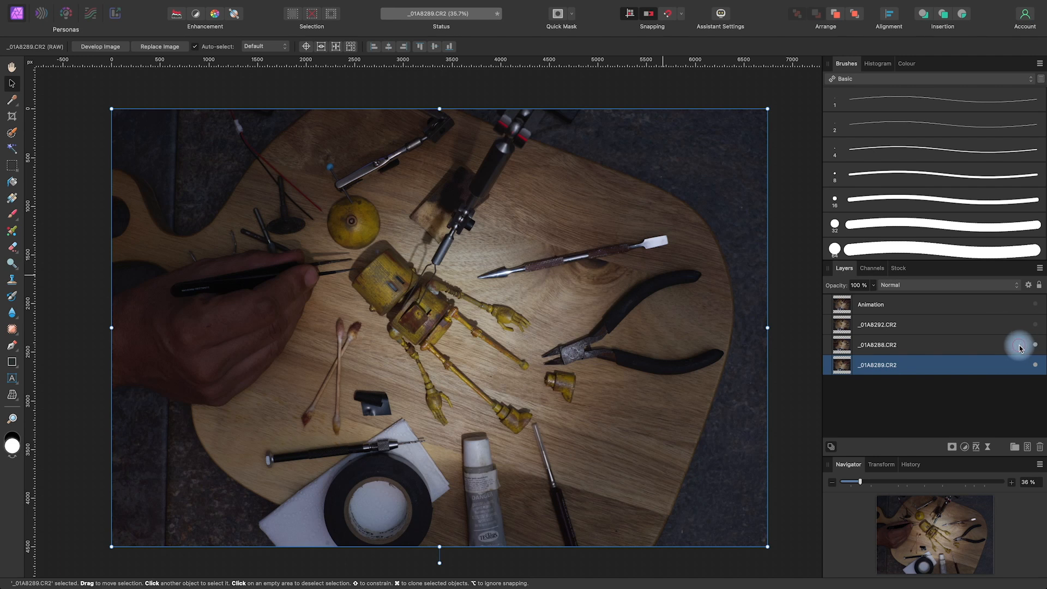
{"action": "left_click", "coordinate": [1038, 339]}
{"action": "left_click", "coordinate": [1036, 326]}
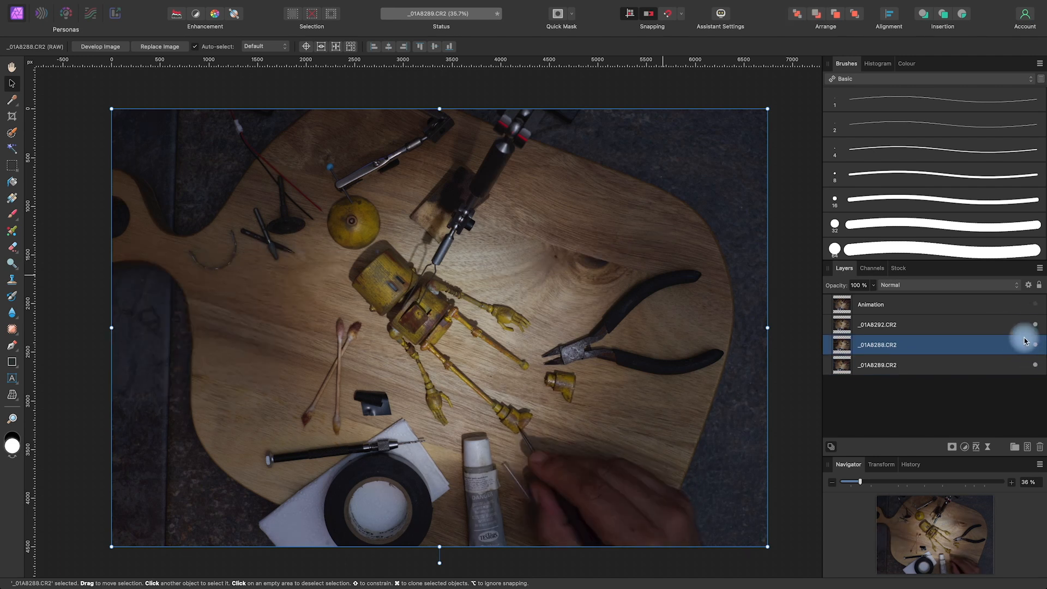
{"action": "left_click", "coordinate": [1033, 329]}
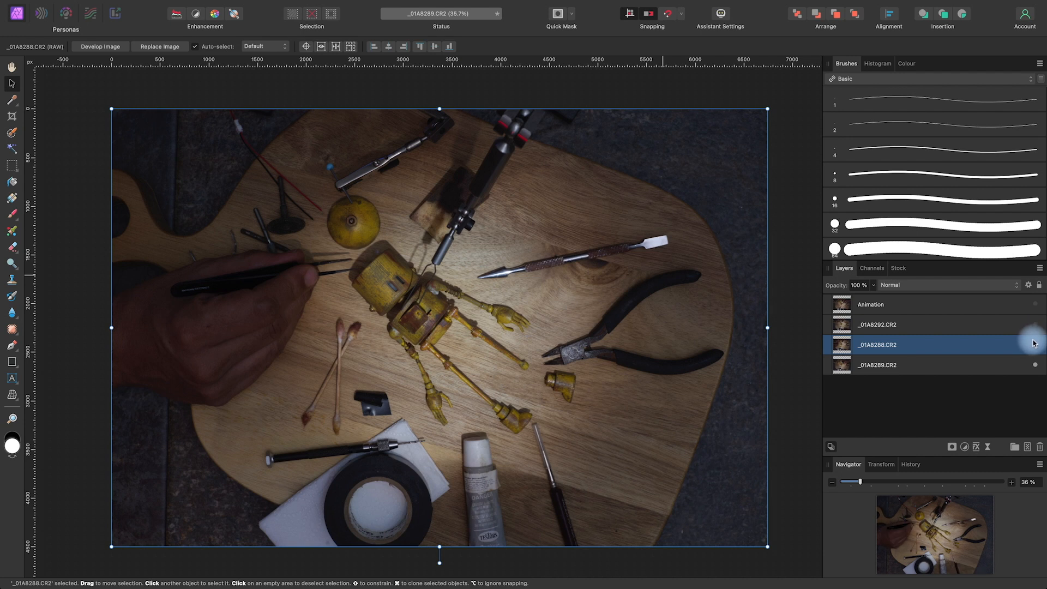
{"action": "left_click", "coordinate": [1037, 346]}
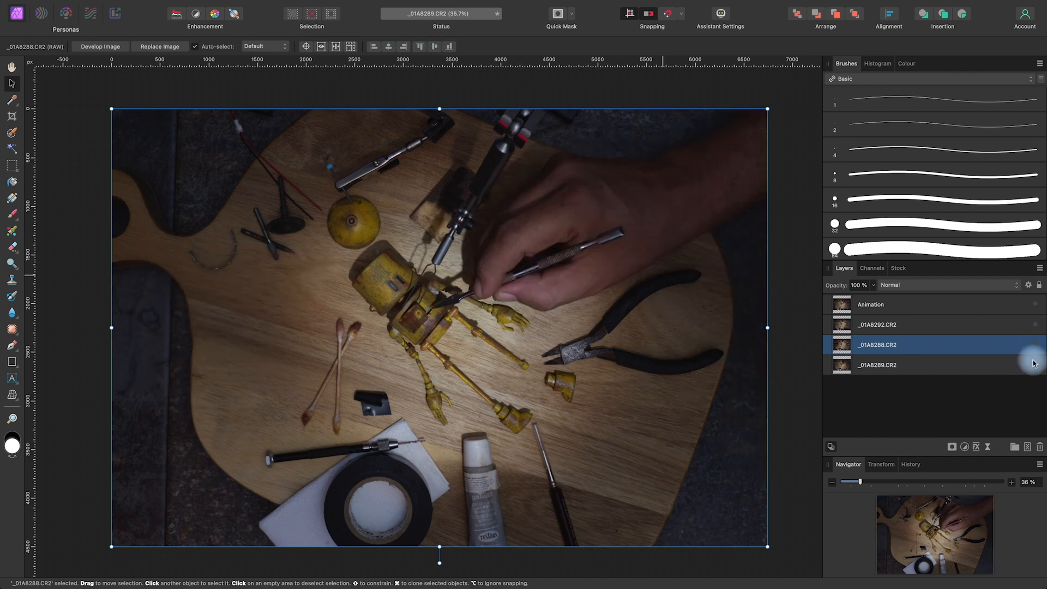
{"action": "left_click", "coordinate": [1028, 345]}
{"action": "left_click", "coordinate": [1036, 347]}
{"action": "left_click", "coordinate": [1029, 345]}
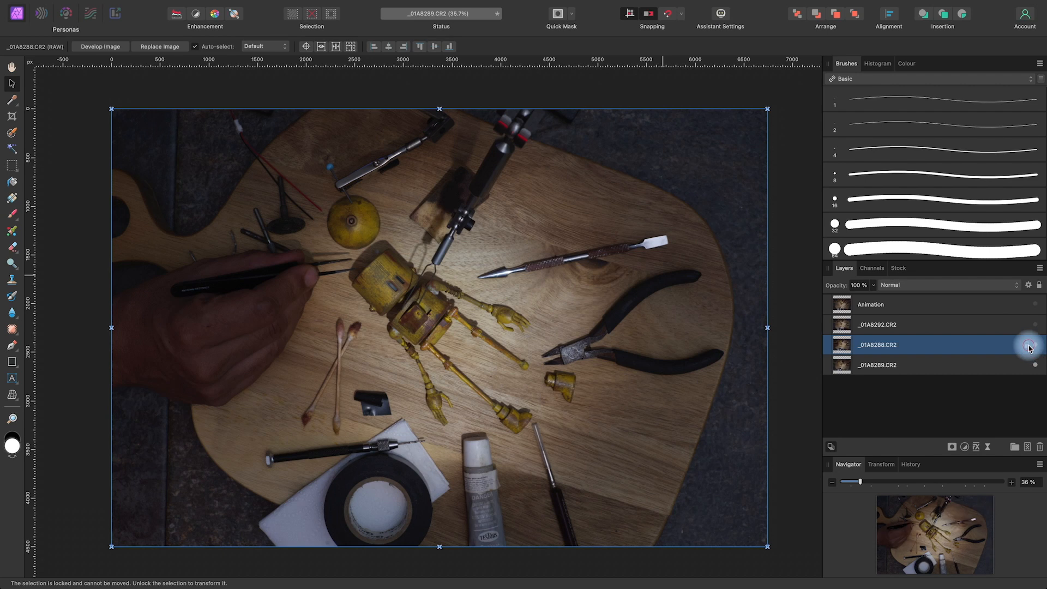
Move _01A8288.CR2 to the bottom of the layer stack, rename it BAse, and keep _01A8289.CR2 hidden above it
{"action": "left_click_drag", "start_coordinate": [1028, 343], "coordinate": [884, 363]}
{"action": "double_click", "coordinate": [878, 369]}
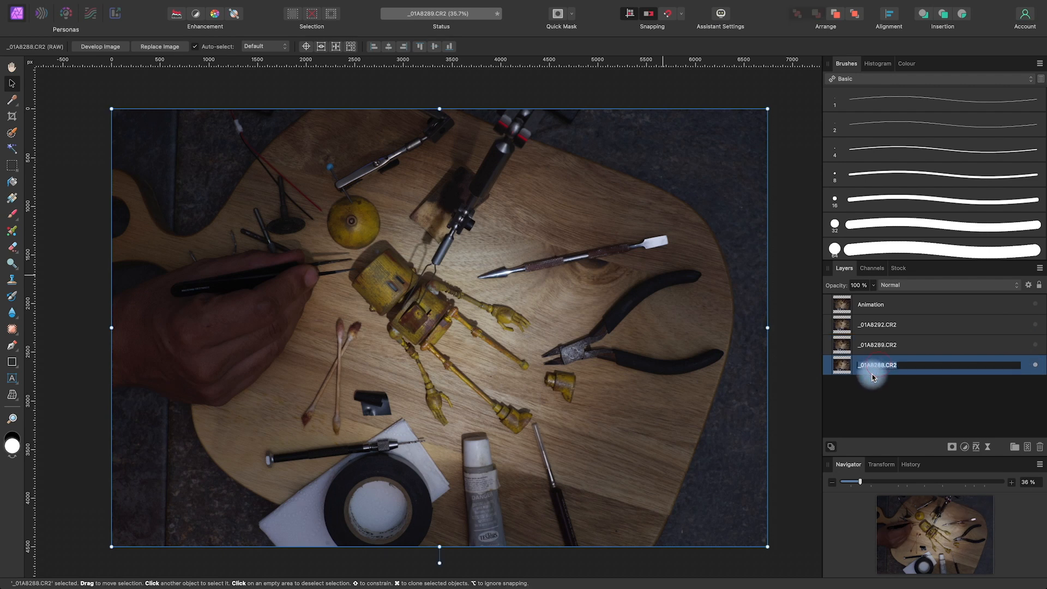
{"action": "type", "text": "BAse"}
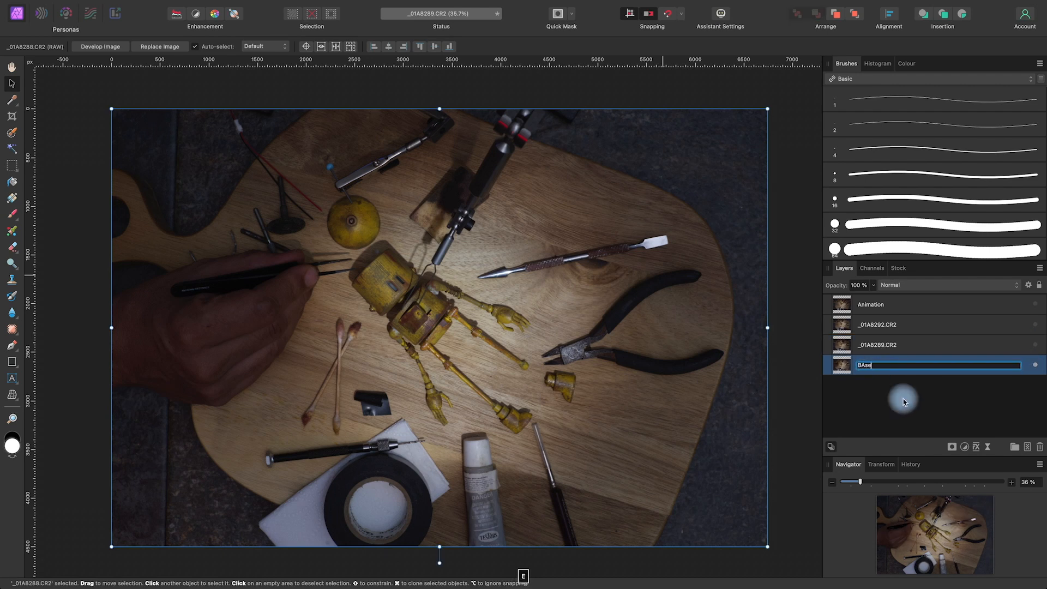
{"action": "left_click", "coordinate": [903, 398]}
Rename the _01A8289.CR2 layer as 1 and the _01A8292.CR2 layer as 2
{"action": "double_click", "coordinate": [880, 353]}
{"action": "type", "text": "1"}
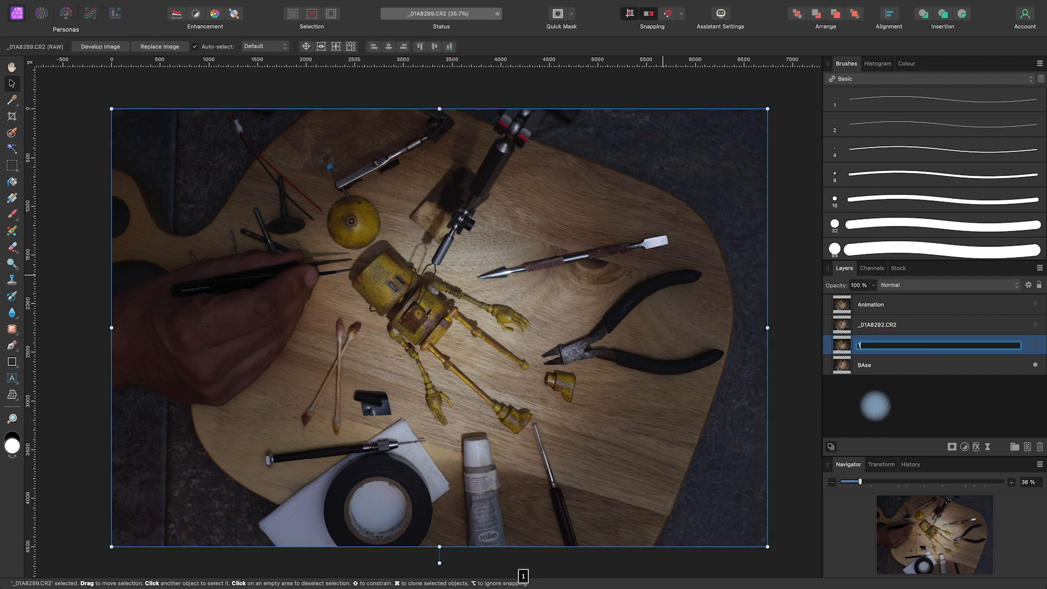
{"action": "left_click", "coordinate": [878, 328]}
{"action": "key", "text": "2"}
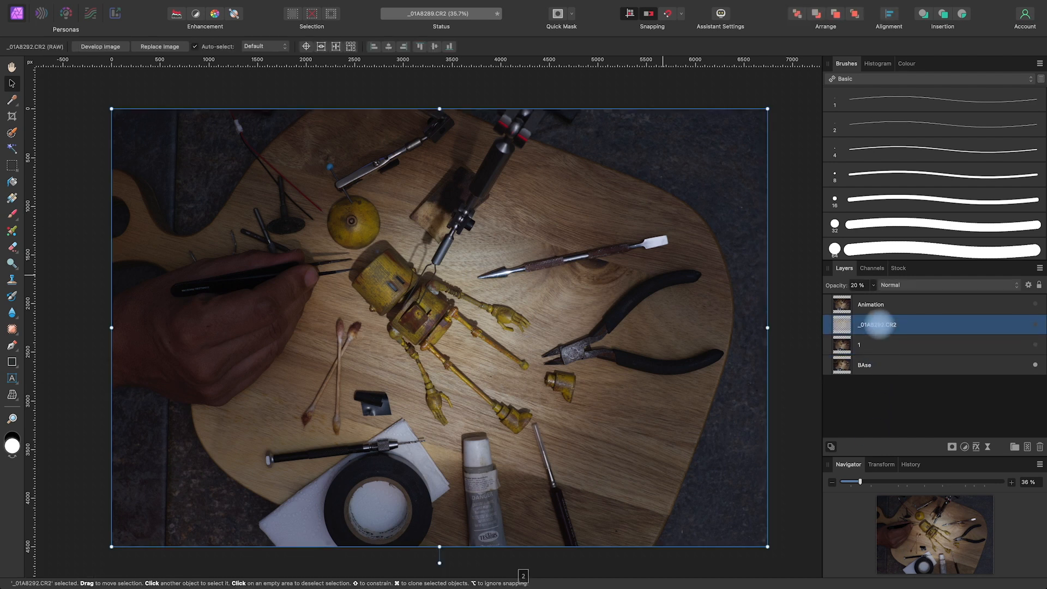
{"action": "double_click", "coordinate": [880, 324]}
{"action": "type", "text": "2"}
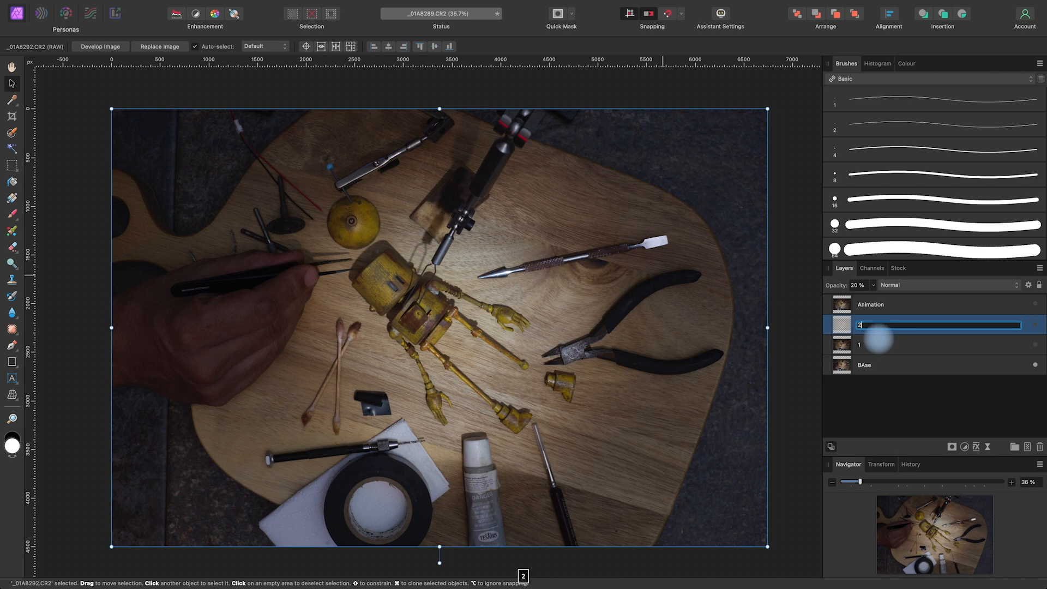
{"action": "left_click", "coordinate": [863, 405]}
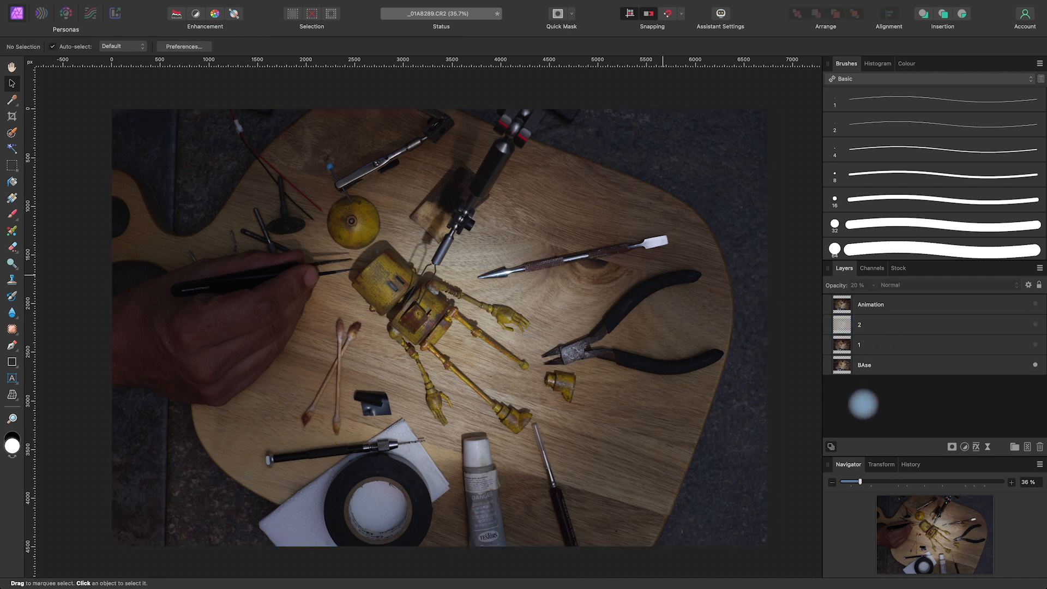
Examine the background seams and clutter around the hand in the BAse photo up close, comparing it briefly with layer 1
{"action": "left_click", "coordinate": [896, 370]}
{"action": "scroll", "coordinate": [376, 424], "scroll_direction": "up", "scroll_amount": 5}
{"action": "left_click_drag", "start_coordinate": [377, 424], "coordinate": [600, 405]}
{"action": "key", "text": "space"}
{"action": "left_click_drag", "start_coordinate": [503, 510], "coordinate": [576, 469]}
{"action": "left_click_drag", "start_coordinate": [565, 283], "coordinate": [578, 218]}
{"action": "mouse_move", "coordinate": [580, 339]}
{"action": "left_mouse_down"}
{"action": "mouse_move", "coordinate": [575, 371]}
{"action": "mouse_move", "coordinate": [577, 345]}
{"action": "mouse_move", "coordinate": [571, 354]}
{"action": "left_mouse_up"}
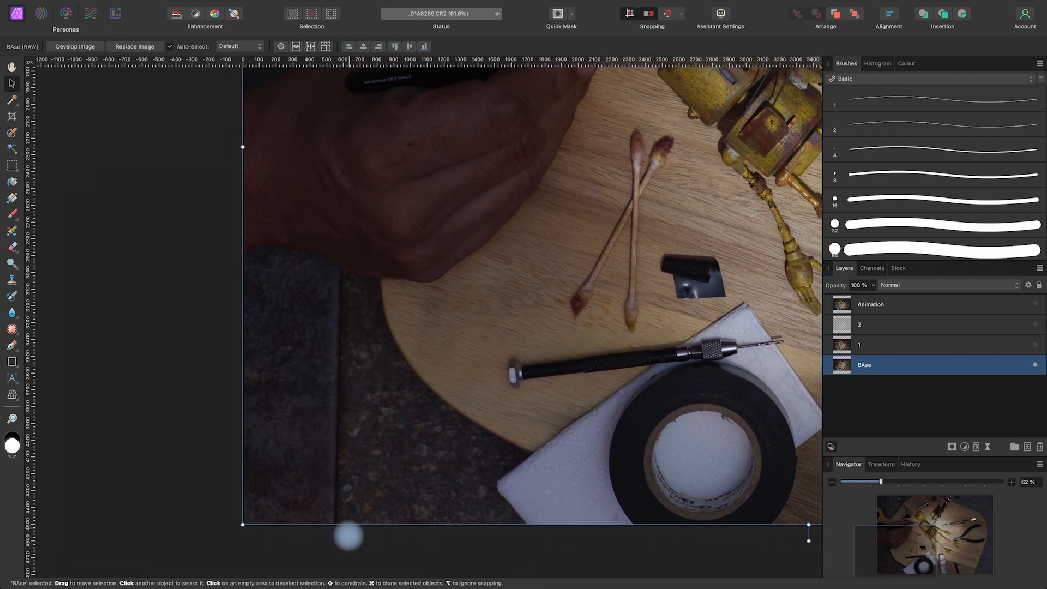
{"action": "key", "text": "space"}
{"action": "left_click_drag", "start_coordinate": [506, 171], "coordinate": [498, 374]}
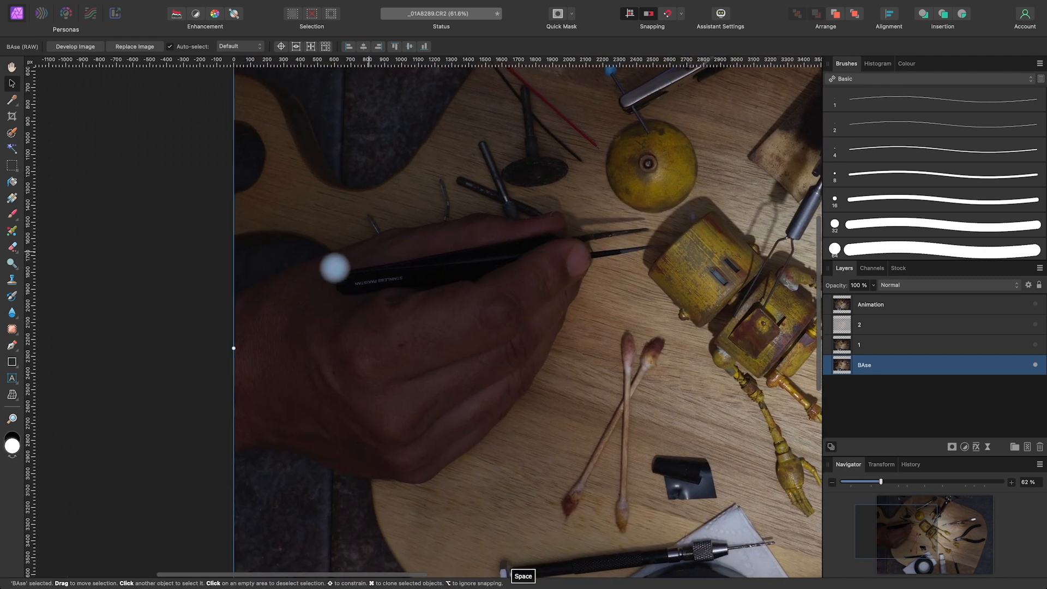
{"action": "key", "text": "space"}
{"action": "left_click_drag", "start_coordinate": [494, 477], "coordinate": [545, 262]}
{"action": "key", "text": "space"}
{"action": "left_click_drag", "start_coordinate": [461, 140], "coordinate": [448, 217]}
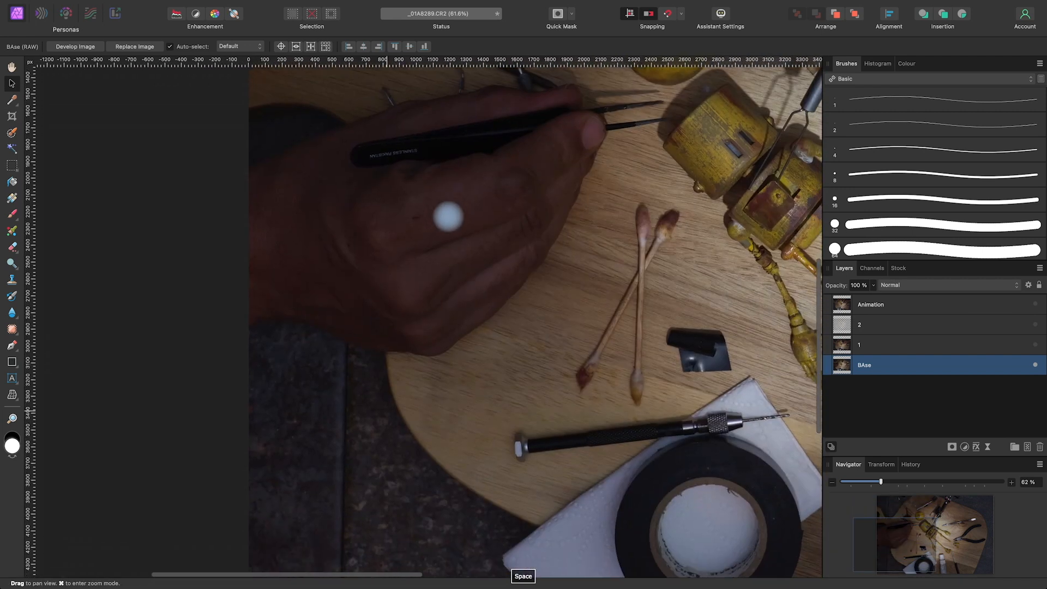
{"action": "left_click_drag", "start_coordinate": [463, 414], "coordinate": [461, 339]}
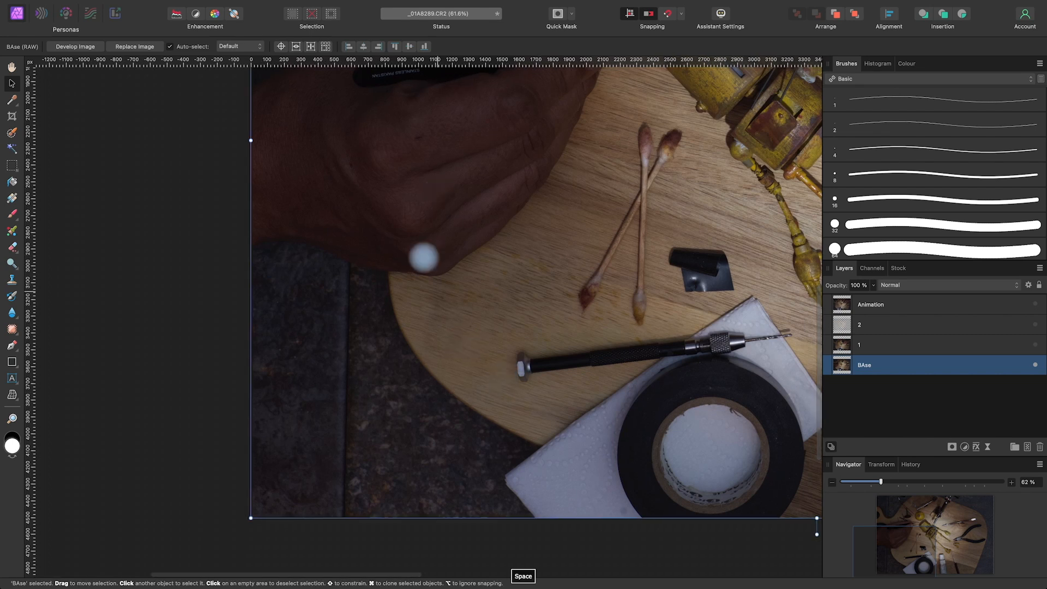
{"action": "key", "text": "space"}
{"action": "left_click_drag", "start_coordinate": [475, 168], "coordinate": [475, 220]}
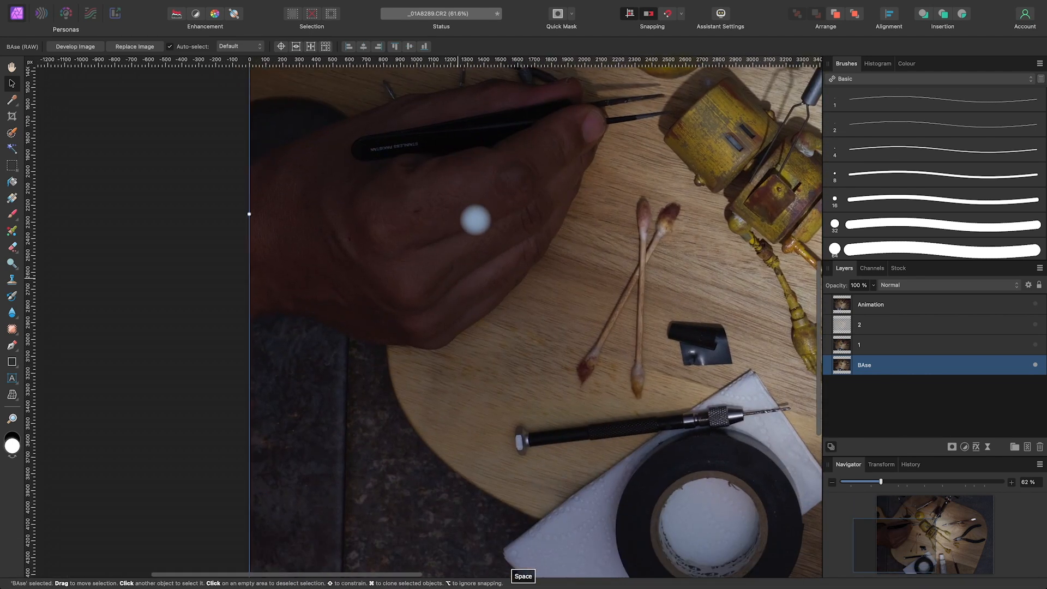
{"action": "left_click", "coordinate": [1035, 345]}
{"action": "left_click", "coordinate": [1035, 345]}
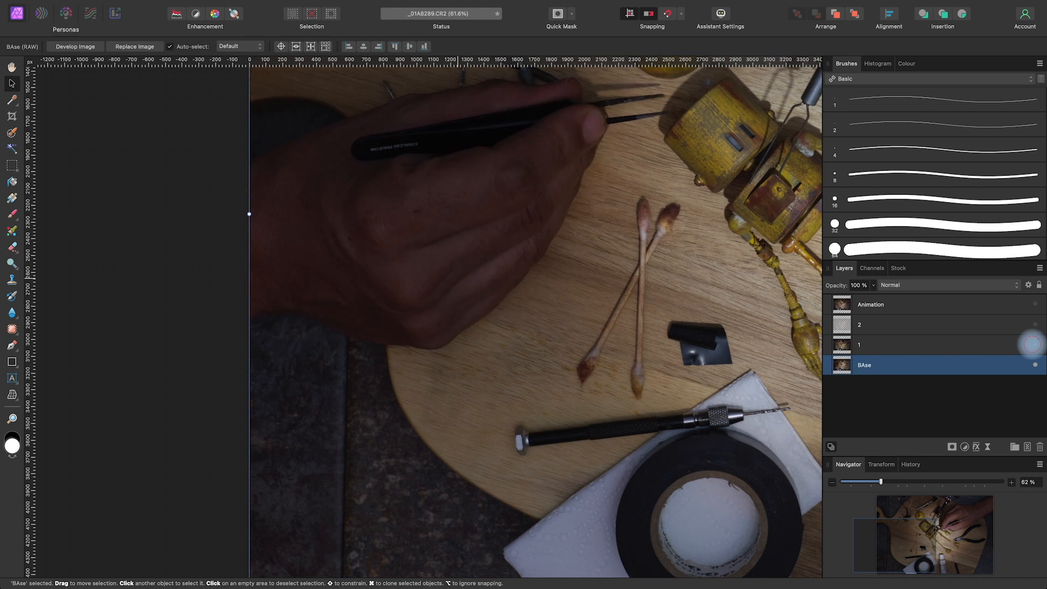
Add an empty pixel layer above BAse and set the Patch Tool to sample from Current Layer & Below
{"action": "key", "text": "space"}
{"action": "left_click_drag", "start_coordinate": [520, 471], "coordinate": [510, 362]}
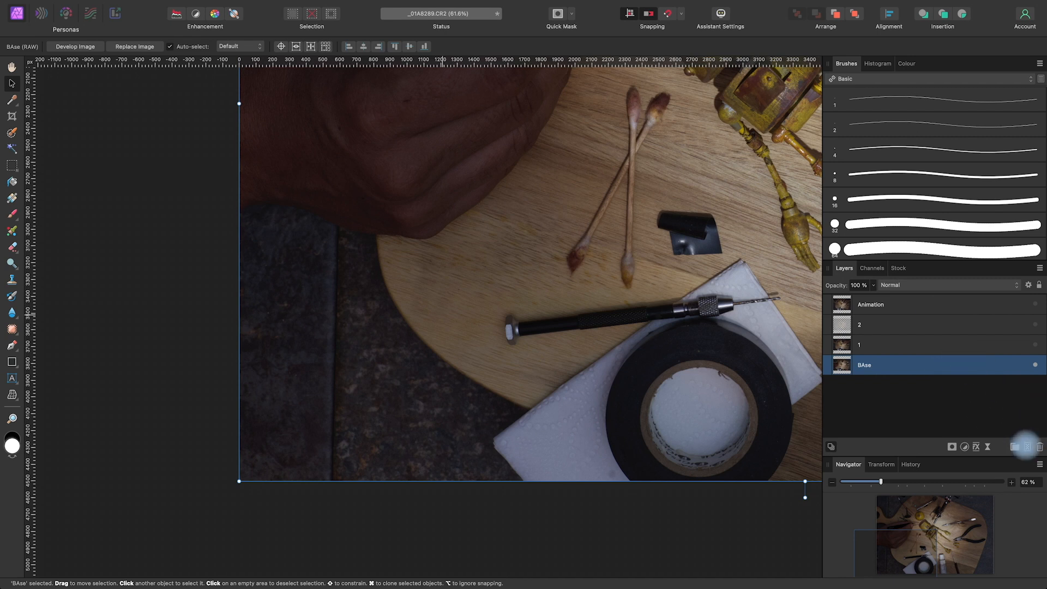
{"action": "left_click", "coordinate": [1028, 447]}
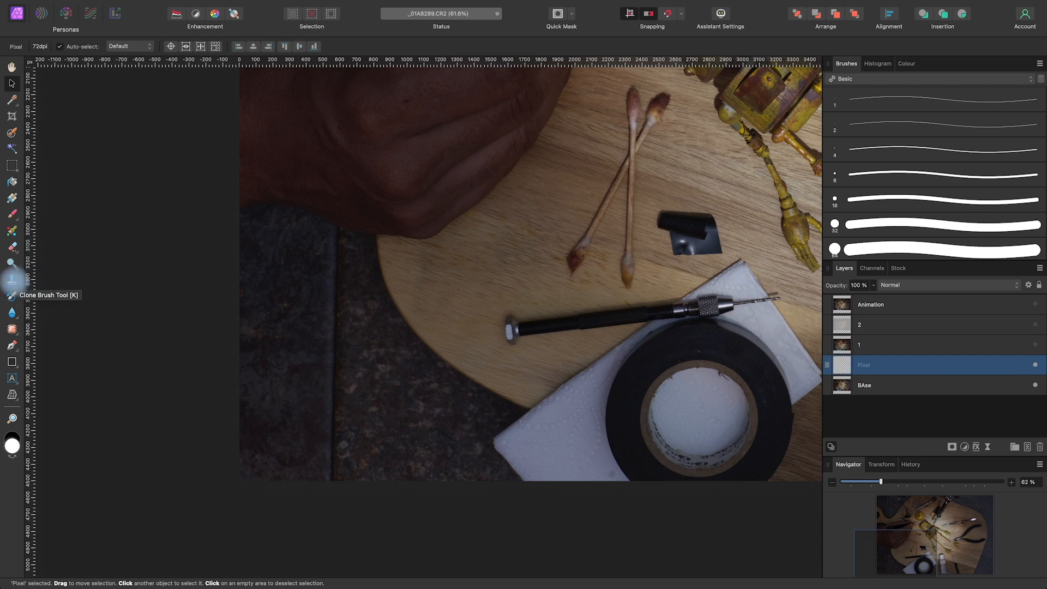
{"action": "left_click", "coordinate": [12, 329]}
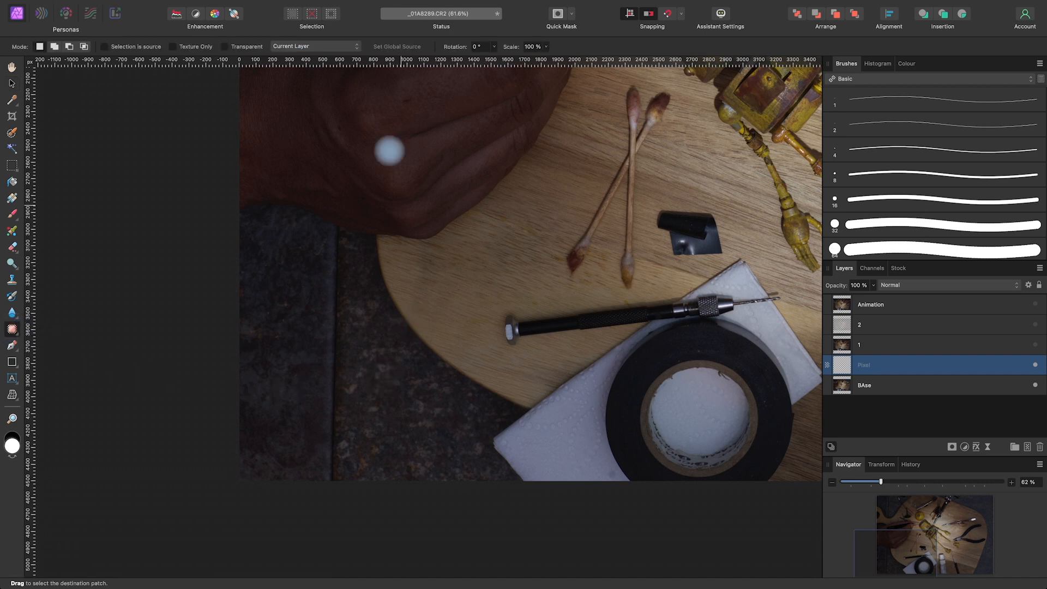
{"action": "left_click", "coordinate": [325, 46]}
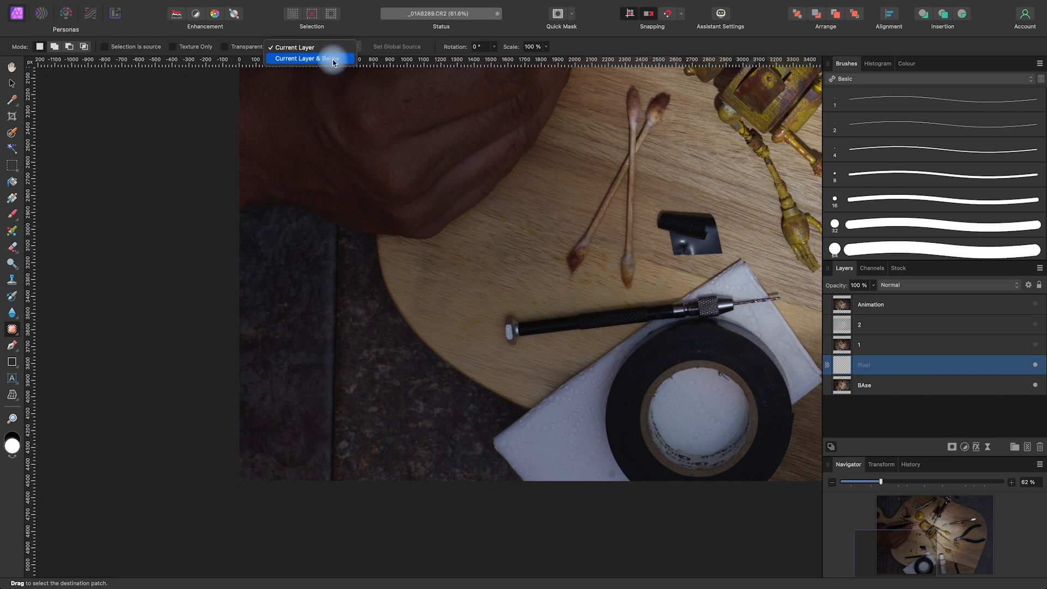
{"action": "left_click", "coordinate": [333, 58]}
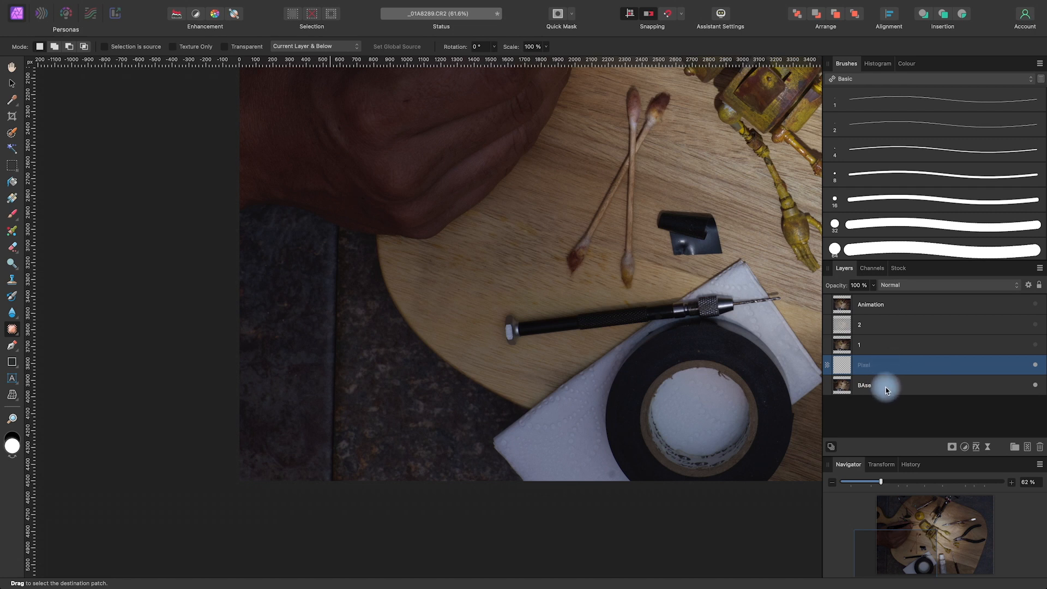
Patch the vertical seam in the dark background below the hand with neighbouring texture on the pixel layer
{"action": "key", "text": "space"}
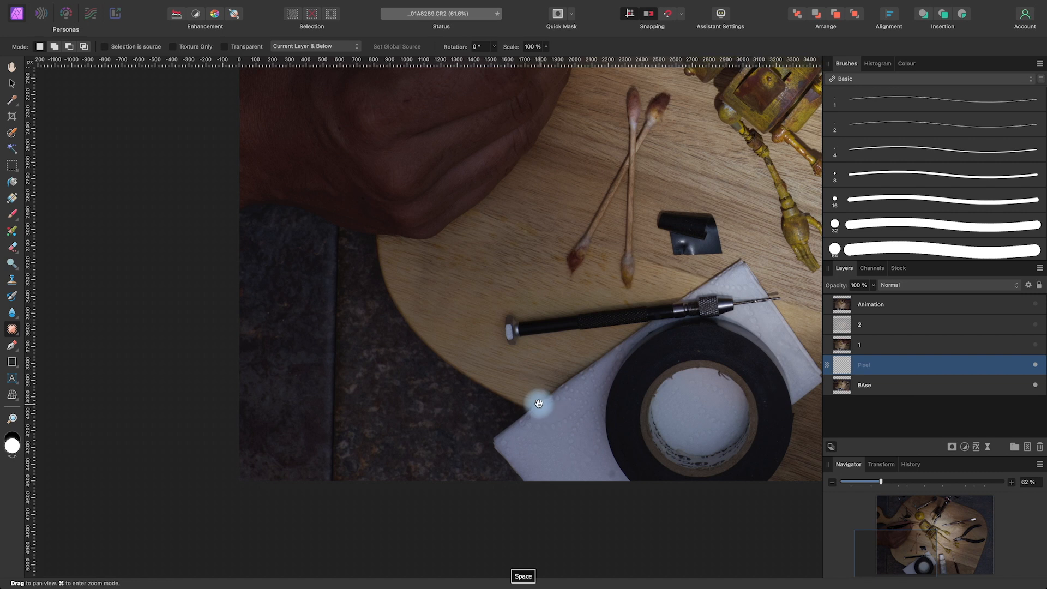
{"action": "left_click_drag", "start_coordinate": [552, 410], "coordinate": [615, 414]}
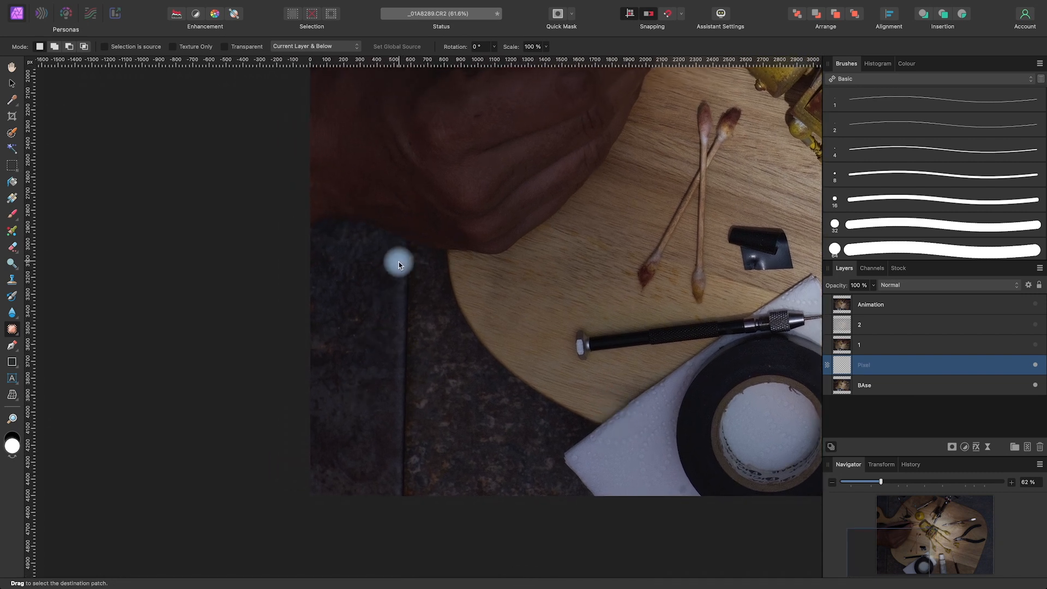
{"action": "mouse_move", "coordinate": [398, 253]}
{"action": "left_mouse_down"}
{"action": "mouse_move", "coordinate": [392, 469]}
{"action": "mouse_move", "coordinate": [401, 481]}
{"action": "mouse_move", "coordinate": [418, 478]}
{"action": "mouse_move", "coordinate": [421, 279]}
{"action": "mouse_move", "coordinate": [404, 242]}
{"action": "mouse_move", "coordinate": [388, 301]}
{"action": "mouse_move", "coordinate": [354, 340]}
{"action": "mouse_move", "coordinate": [352, 312]}
{"action": "mouse_move", "coordinate": [332, 339]}
{"action": "left_mouse_up"}
Patch the vertical seam in the dark background above the wooden board at the photo's upper left, and deselect the patch
{"action": "key", "text": "space"}
{"action": "left_click_drag", "start_coordinate": [519, 212], "coordinate": [523, 537]}
{"action": "left_click_drag", "start_coordinate": [515, 354], "coordinate": [519, 422]}
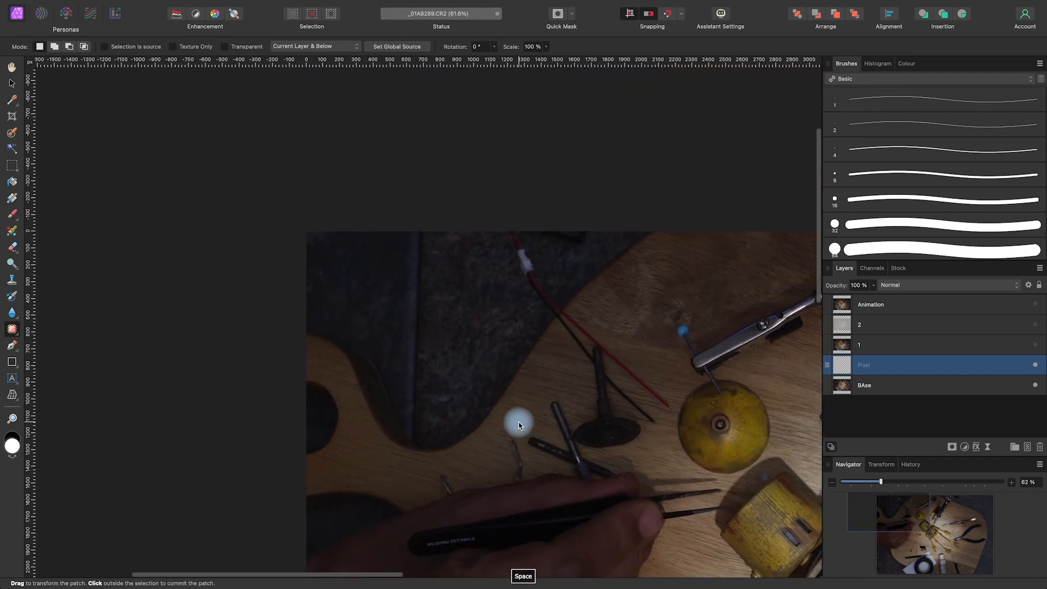
{"action": "left_click_drag", "start_coordinate": [404, 230], "coordinate": [410, 365]}
{"action": "left_click_drag", "start_coordinate": [436, 324], "coordinate": [439, 406]}
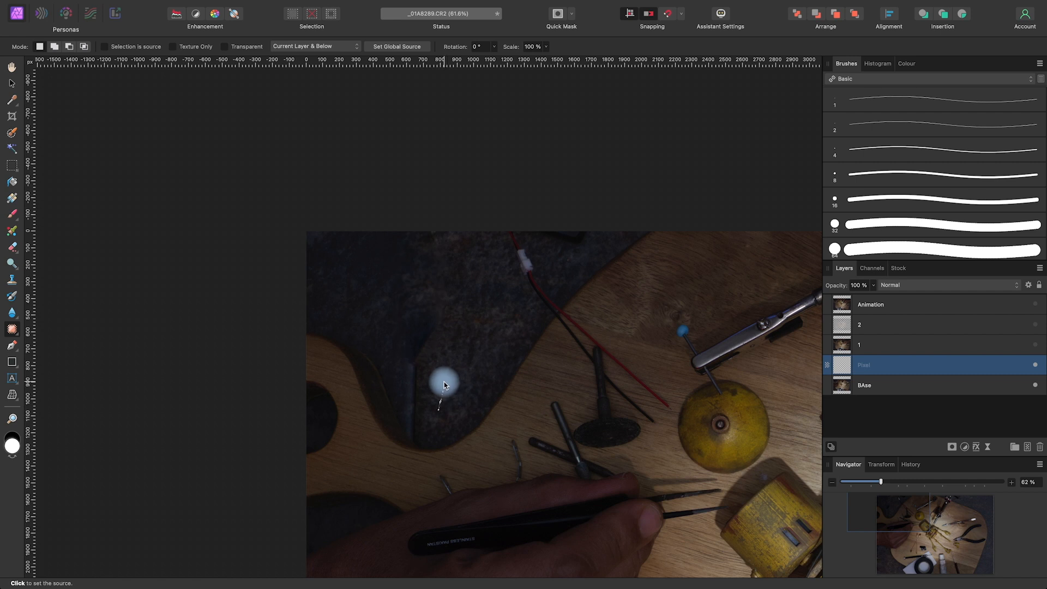
{"action": "mouse_move", "coordinate": [399, 368]}
{"action": "left_mouse_down"}
{"action": "mouse_move", "coordinate": [411, 436]}
{"action": "mouse_move", "coordinate": [425, 439]}
{"action": "mouse_move", "coordinate": [444, 380]}
{"action": "left_mouse_up"}
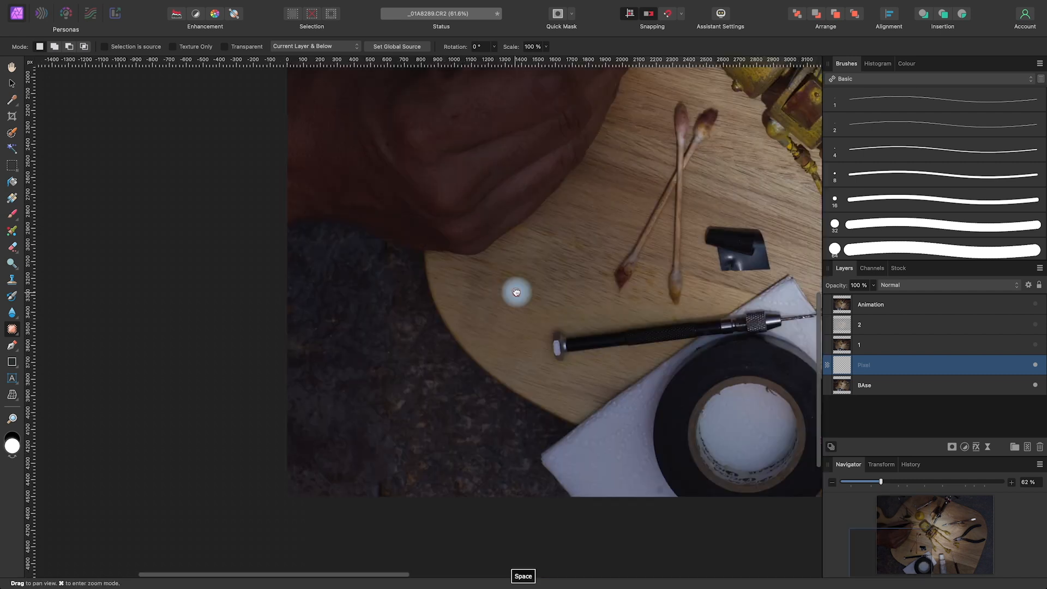
{"action": "left_click_drag", "start_coordinate": [516, 292], "coordinate": [533, 306]}
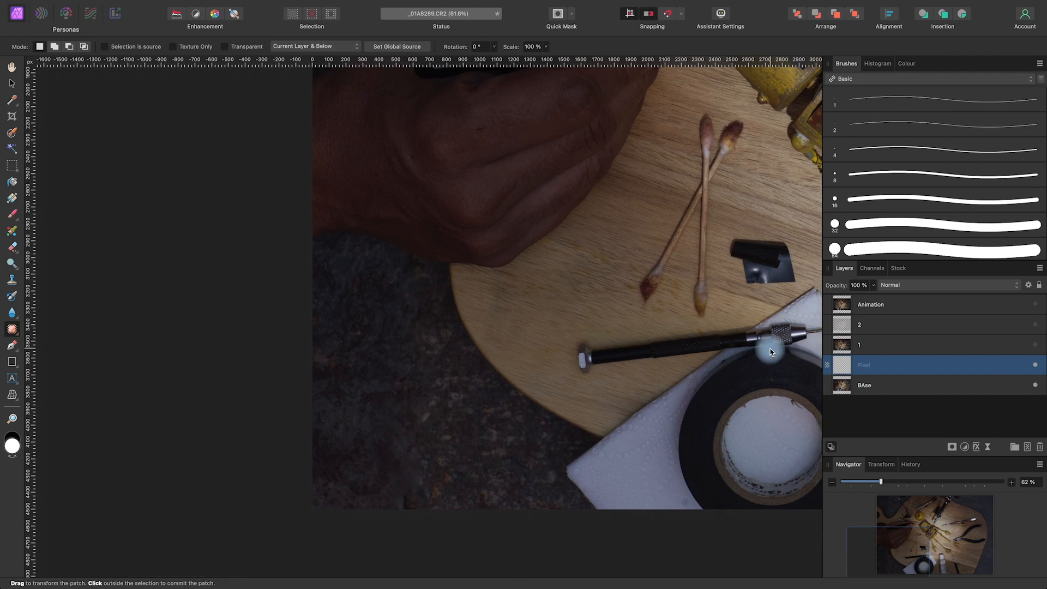
{"action": "key", "text": "super+d"}
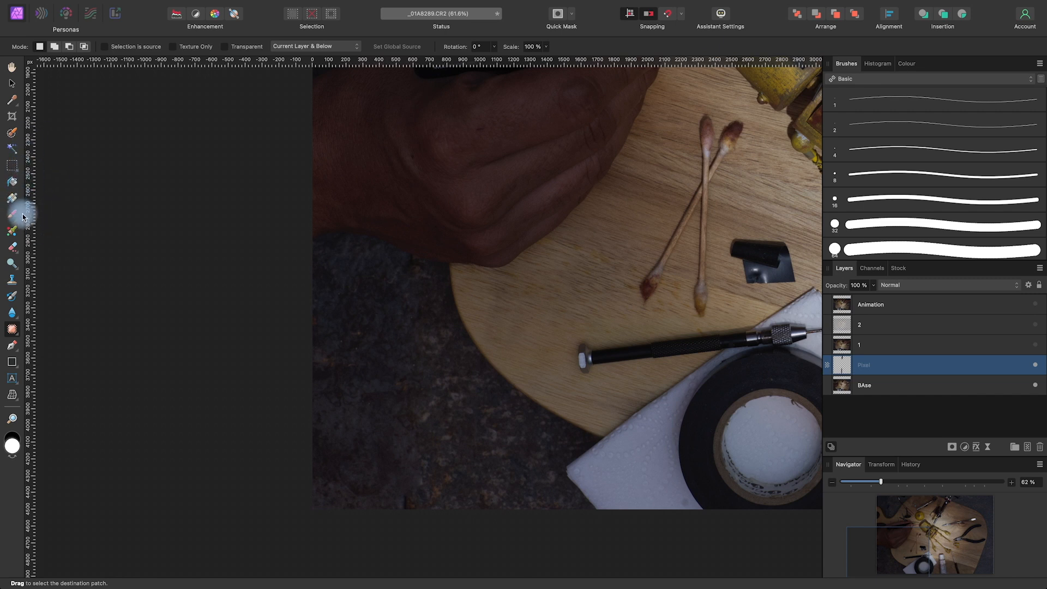
Touch up the seam remnant at the photo's lower edge with the Clone Brush, sampling nearby dark background from Current Layer & Below
{"action": "left_click", "coordinate": [14, 281]}
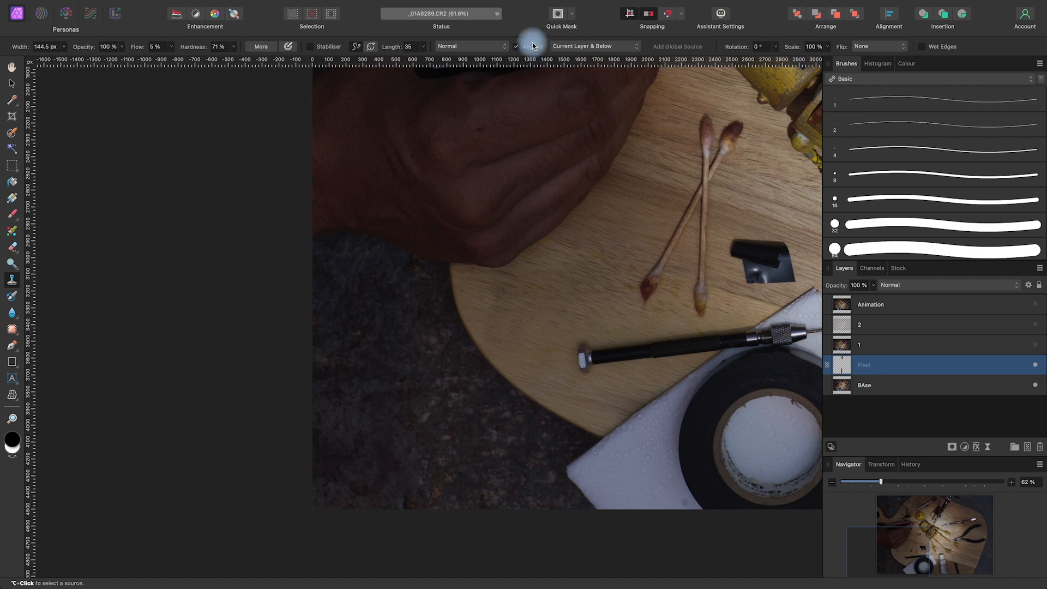
{"action": "left_click", "coordinate": [615, 46]}
{"action": "left_click", "coordinate": [613, 47]}
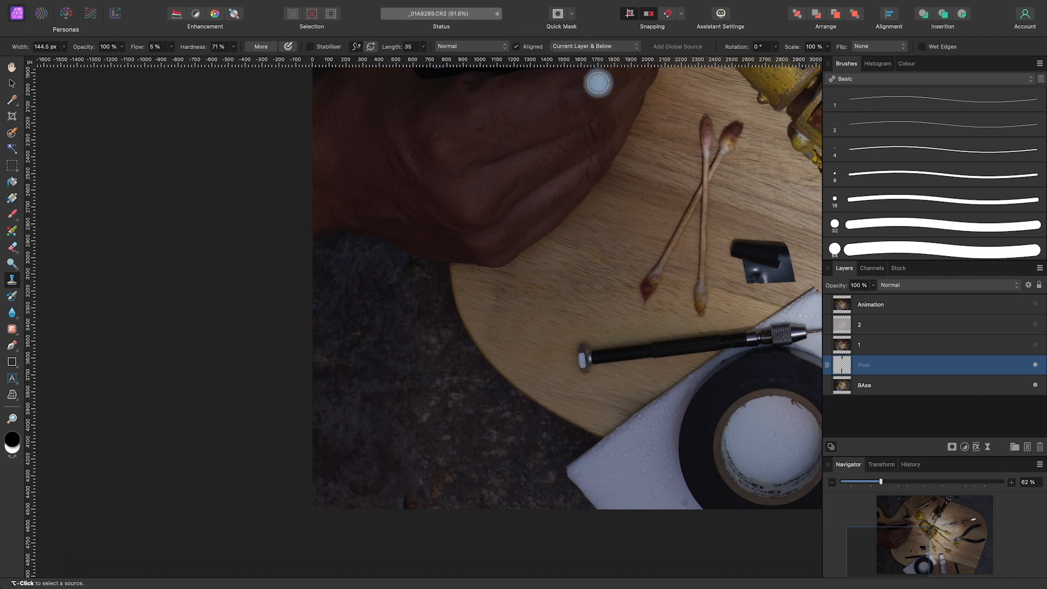
{"action": "left_click", "coordinate": [388, 474], "text": "alt"}
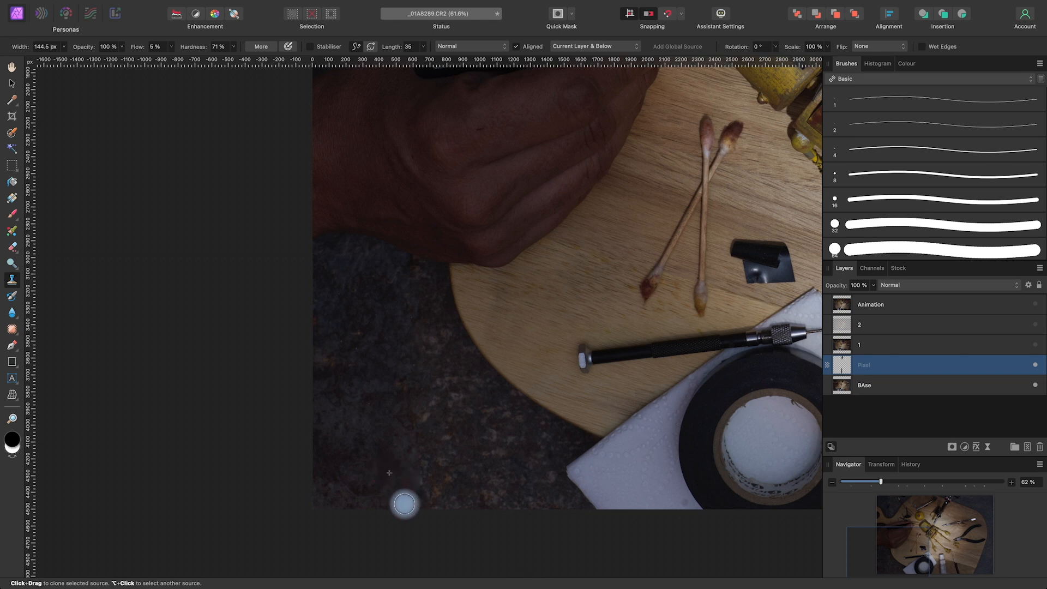
{"action": "key", "text": "space"}
{"action": "mouse_move", "coordinate": [506, 182]}
{"action": "left_mouse_down"}
{"action": "mouse_move", "coordinate": [491, 302]}
{"action": "mouse_move", "coordinate": [512, 400]}
{"action": "mouse_move", "coordinate": [493, 379]}
{"action": "left_mouse_up"}
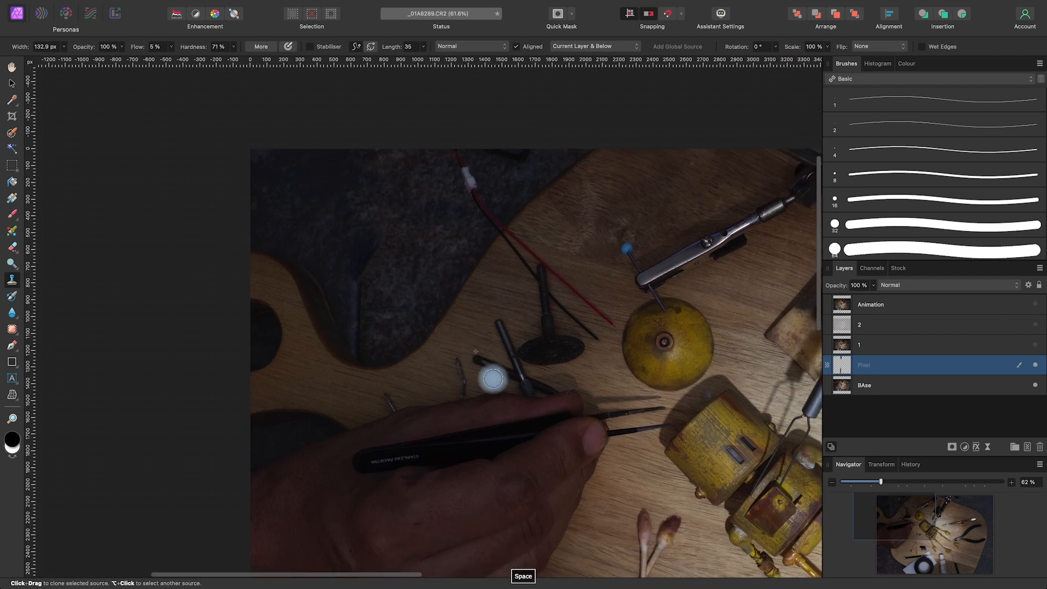
Patch the bluish seam remnant in the dark background at the photo's upper left with nearby texture and commit the patch
{"action": "left_click", "coordinate": [16, 332]}
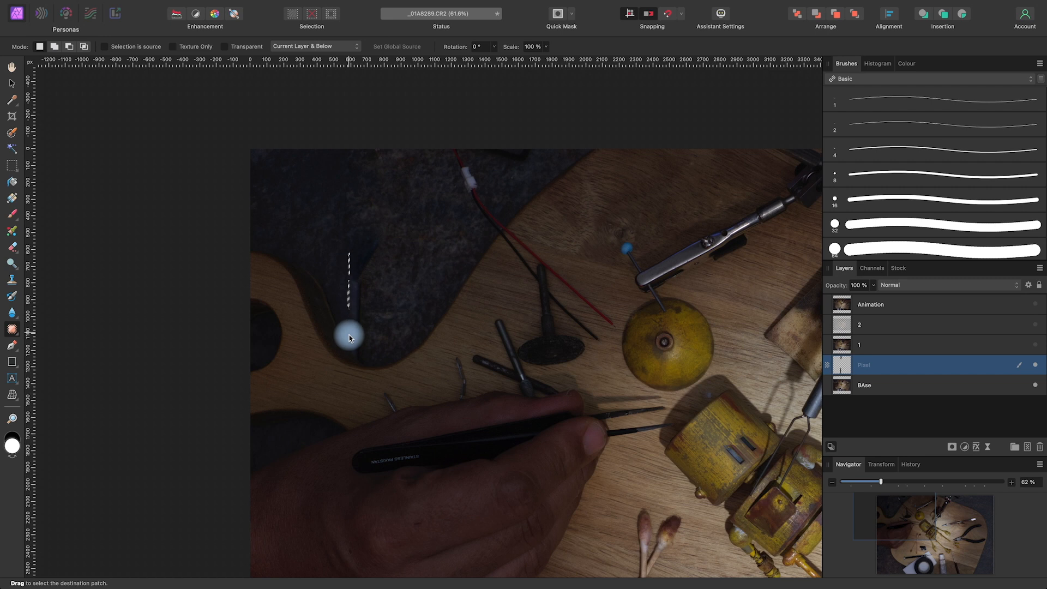
{"action": "mouse_move", "coordinate": [387, 251]}
{"action": "left_mouse_down"}
{"action": "mouse_move", "coordinate": [385, 229]}
{"action": "mouse_move", "coordinate": [355, 216]}
{"action": "left_mouse_up"}
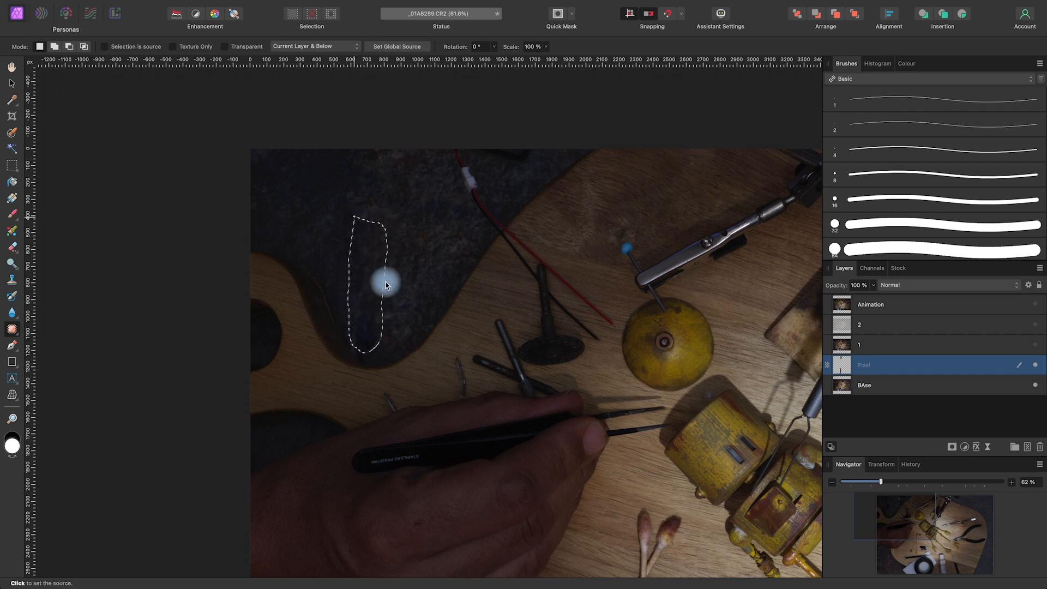
{"action": "left_click", "coordinate": [421, 254]}
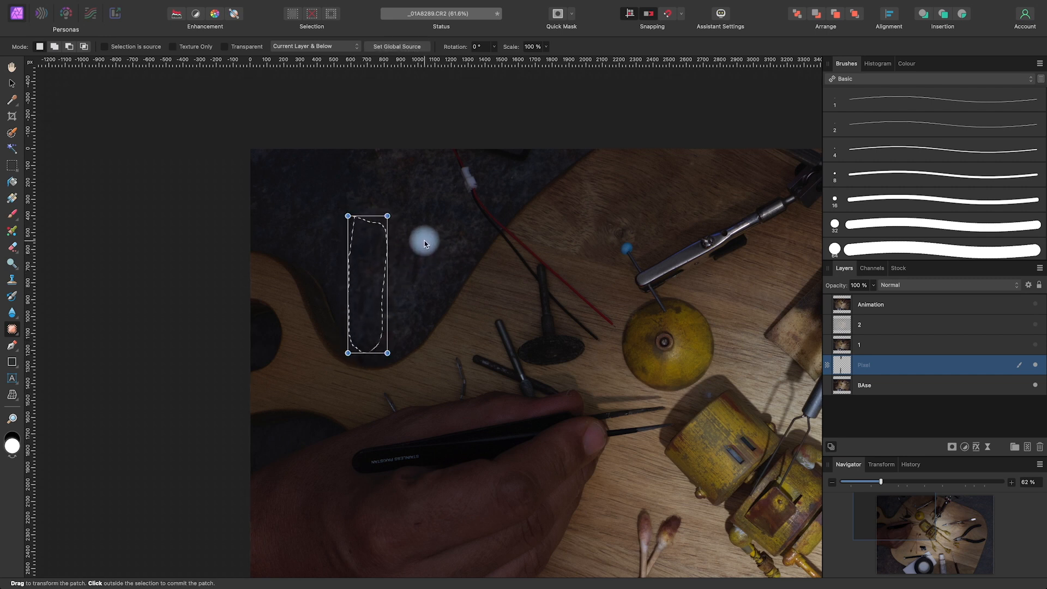
{"action": "left_click", "coordinate": [428, 232]}
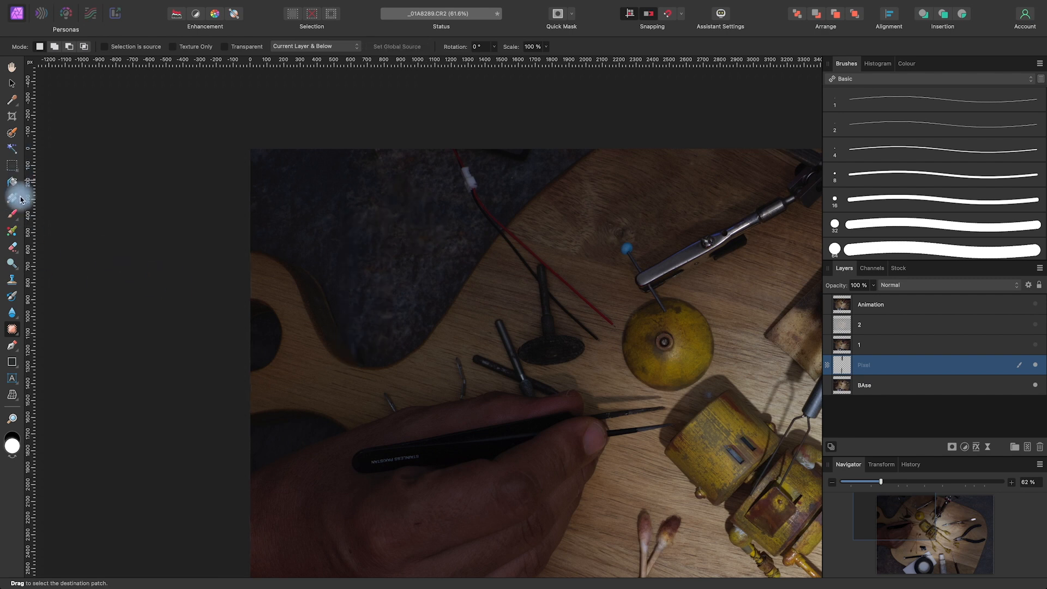
Inspect the retouched base photo from the hand and lower background to the whole frame for leftover seams
{"action": "left_click", "coordinate": [12, 279]}
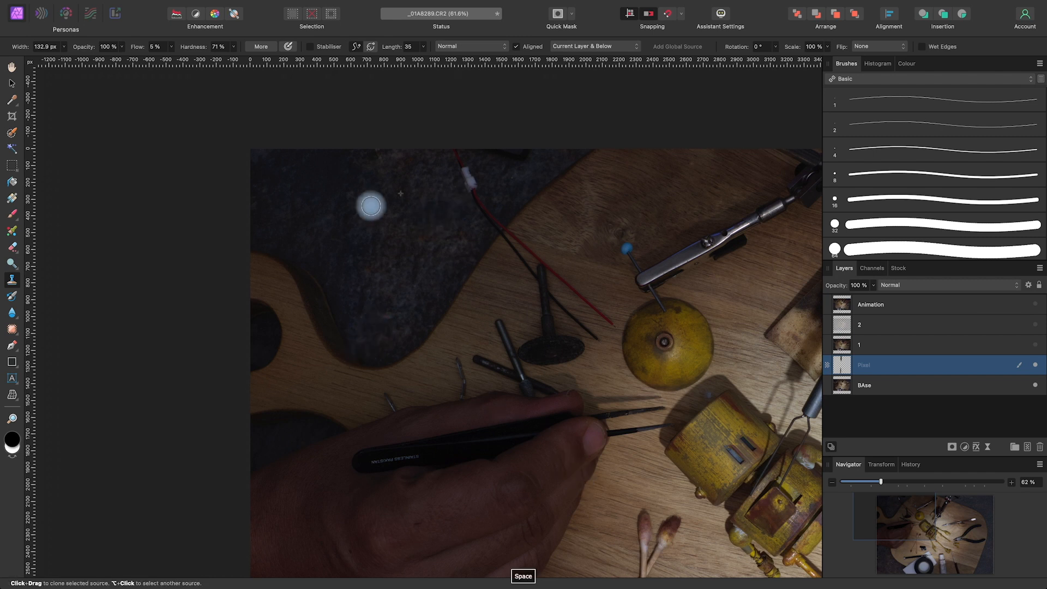
{"action": "left_click_drag", "start_coordinate": [533, 493], "coordinate": [514, 204]}
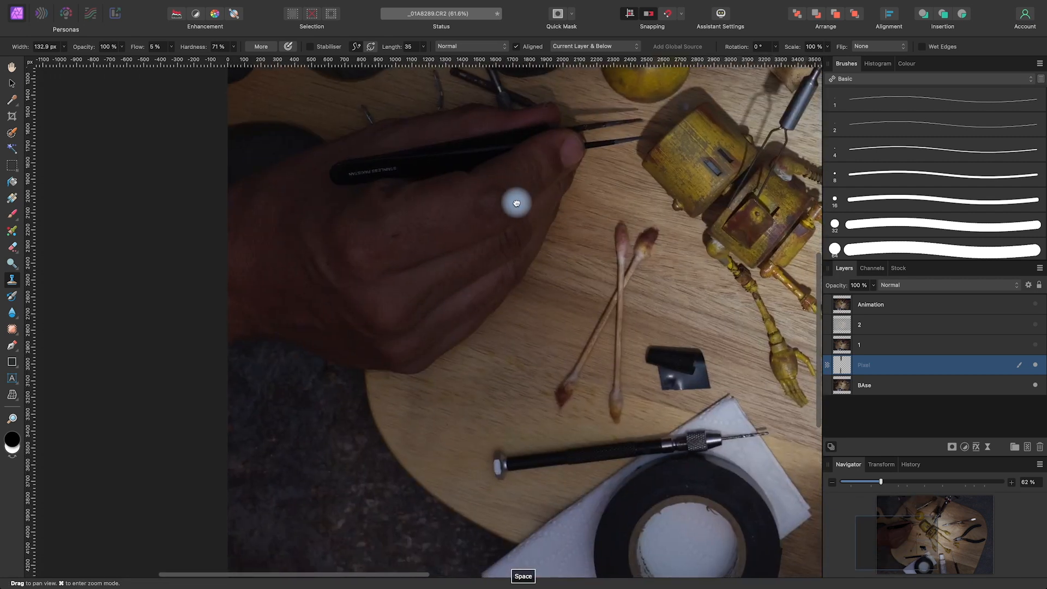
{"action": "left_click_drag", "start_coordinate": [499, 467], "coordinate": [404, 418]}
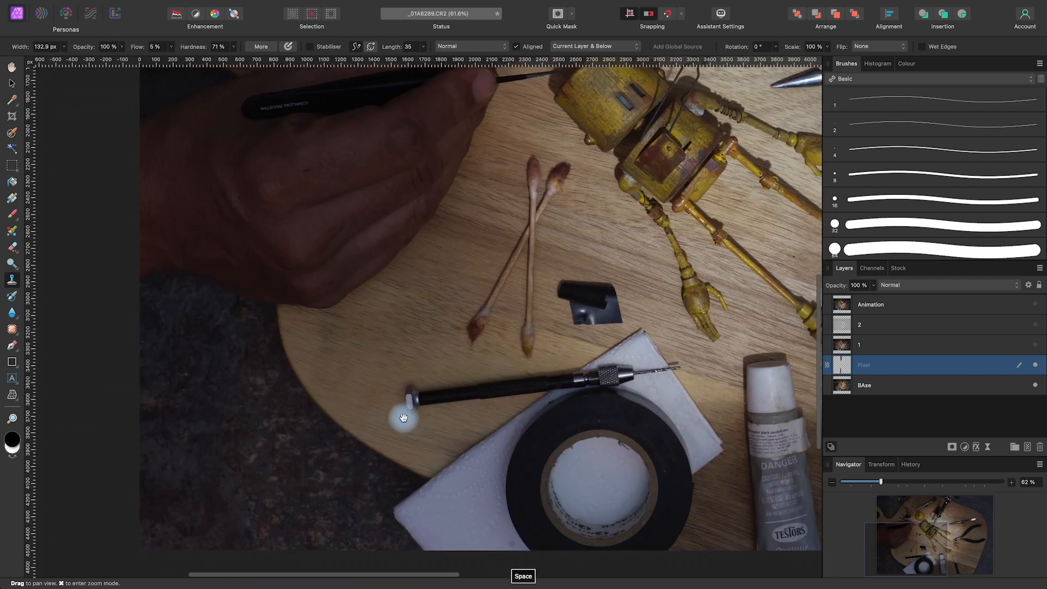
{"action": "scroll", "coordinate": [403, 418], "scroll_direction": "down", "scroll_amount": 5}
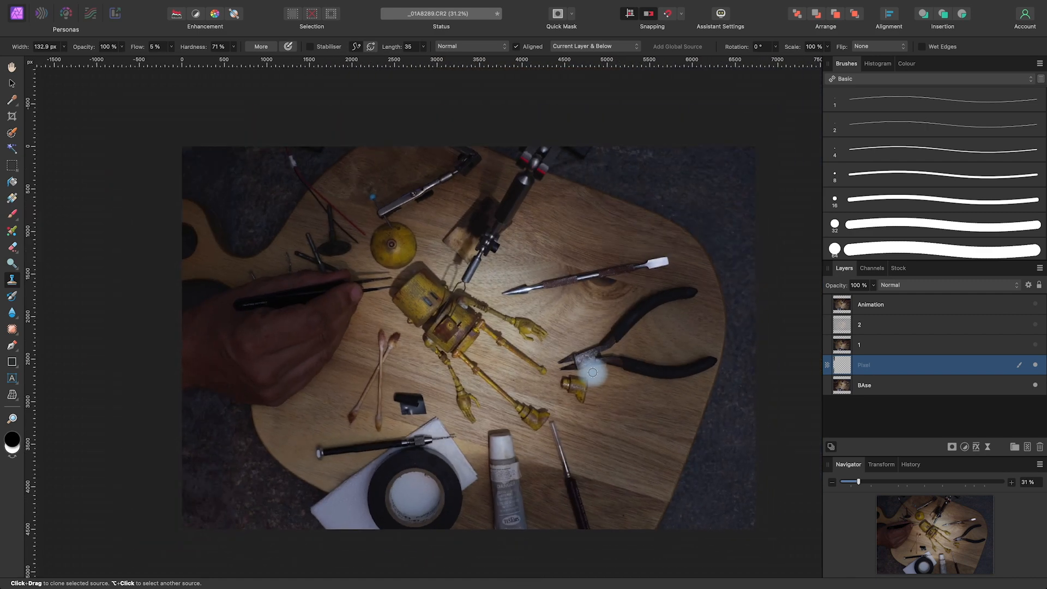
{"action": "scroll", "coordinate": [593, 372], "scroll_direction": "up", "scroll_amount": 3}
{"action": "left_click_drag", "start_coordinate": [457, 223], "coordinate": [580, 315]}
{"action": "left_click_drag", "start_coordinate": [692, 480], "coordinate": [450, 382]}
{"action": "left_click_drag", "start_coordinate": [704, 274], "coordinate": [678, 465]}
{"action": "mouse_move", "coordinate": [404, 388]}
{"action": "left_mouse_down"}
{"action": "mouse_move", "coordinate": [620, 407]}
{"action": "mouse_move", "coordinate": [694, 359]}
{"action": "left_mouse_up"}
{"action": "scroll", "coordinate": [694, 359], "scroll_direction": "down", "scroll_amount": 5}
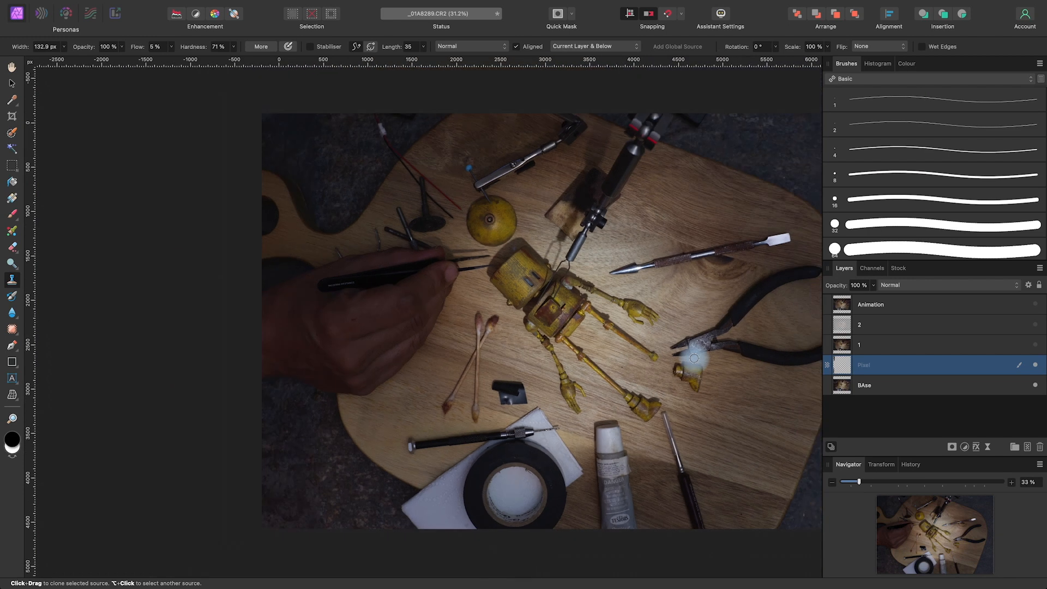
{"action": "left_click_drag", "start_coordinate": [754, 422], "coordinate": [623, 421]}
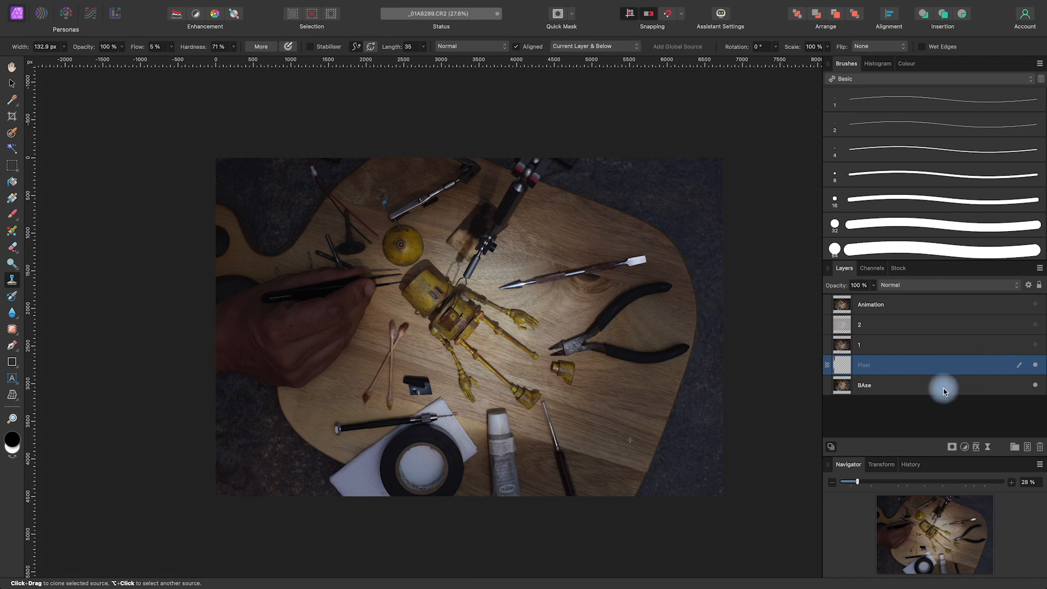
Group the retouching Pixel layer with the BAse layer and name the group base
{"action": "left_click", "coordinate": [944, 388], "text": "super"}
{"action": "left_click", "coordinate": [1014, 448]}
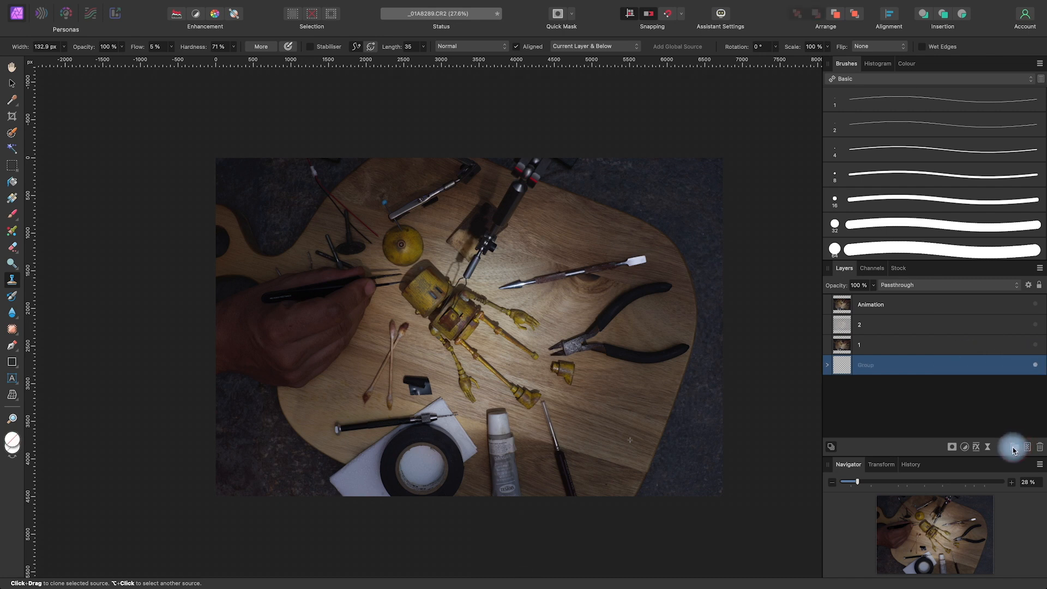
{"action": "double_click", "coordinate": [869, 366]}
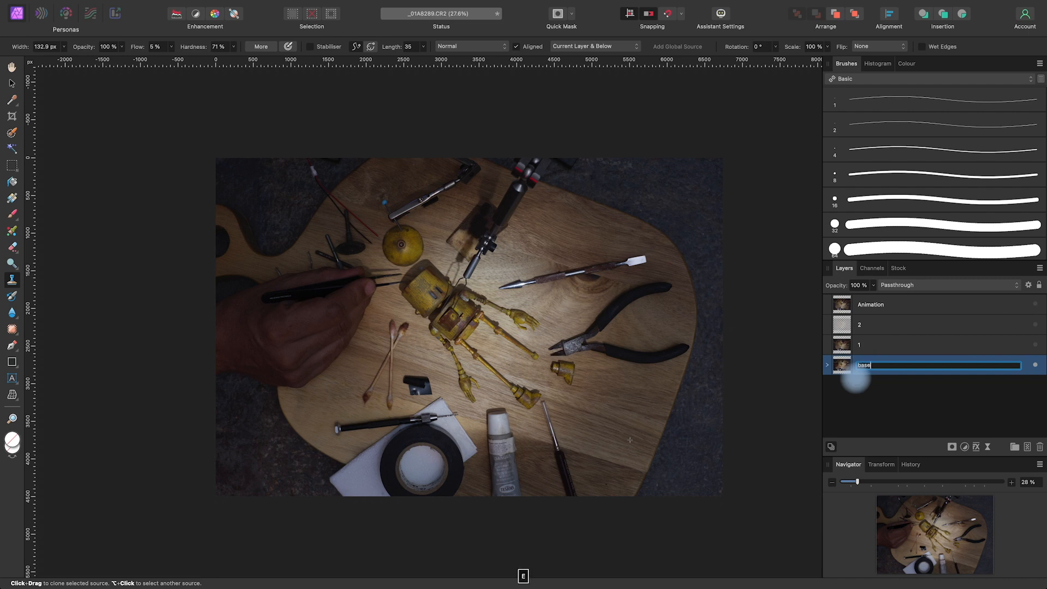
{"action": "left_click", "coordinate": [883, 402]}
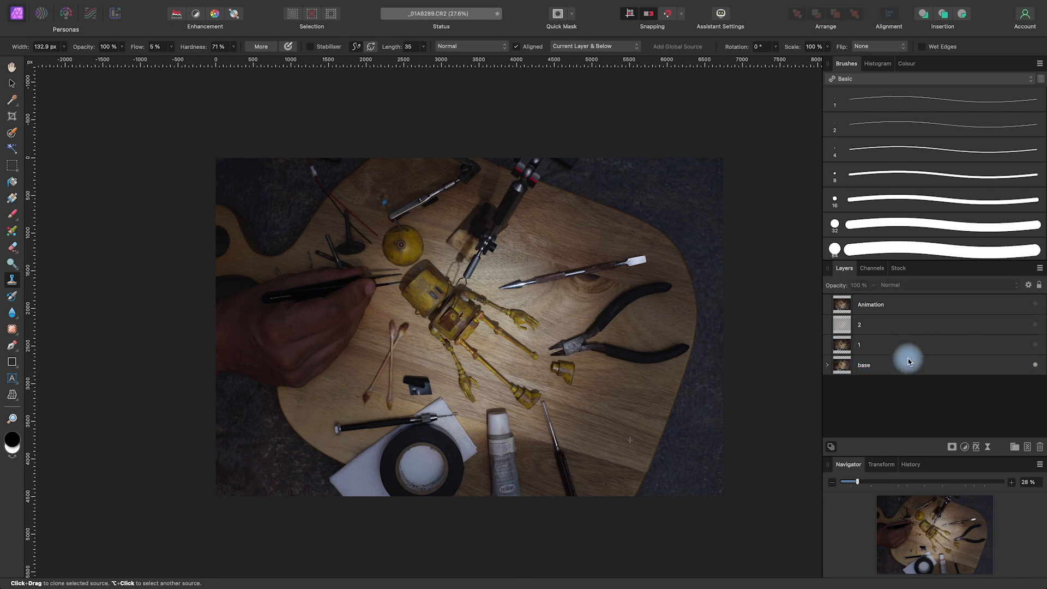
Make layer 1 visible, compare it with the base, and add a mask layer to it
{"action": "left_click", "coordinate": [1037, 347]}
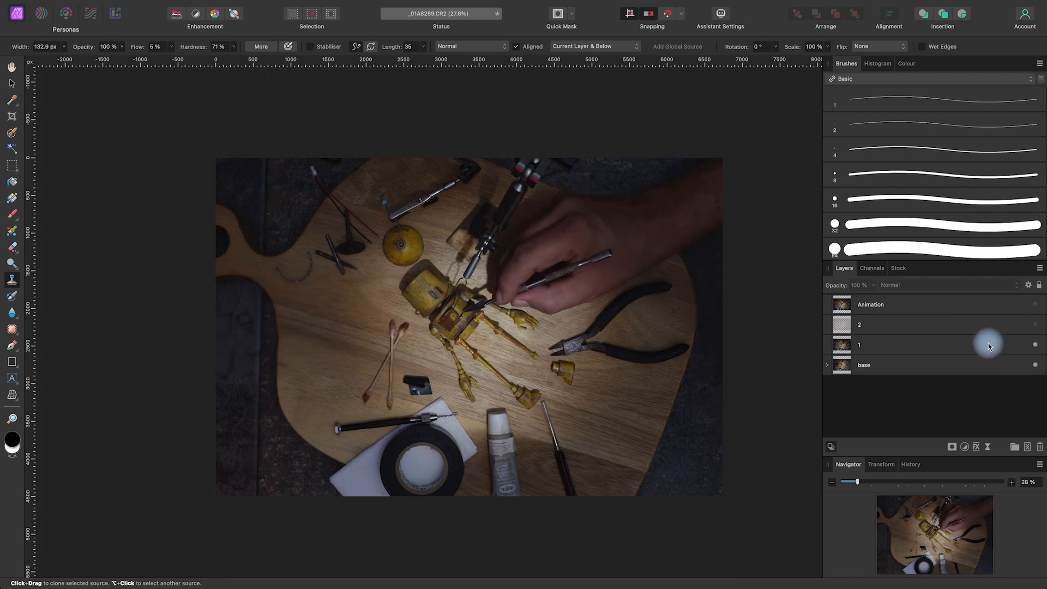
{"action": "left_click", "coordinate": [1035, 346]}
{"action": "left_click", "coordinate": [1034, 346]}
{"action": "left_click", "coordinate": [1033, 345]}
{"action": "left_click", "coordinate": [1033, 345]}
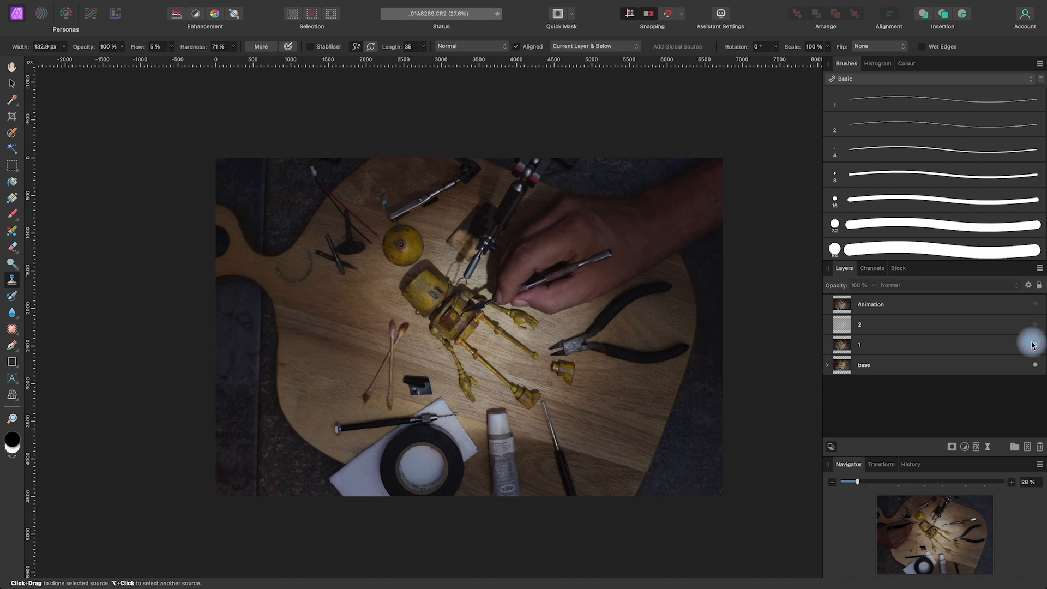
{"action": "left_click", "coordinate": [967, 348]}
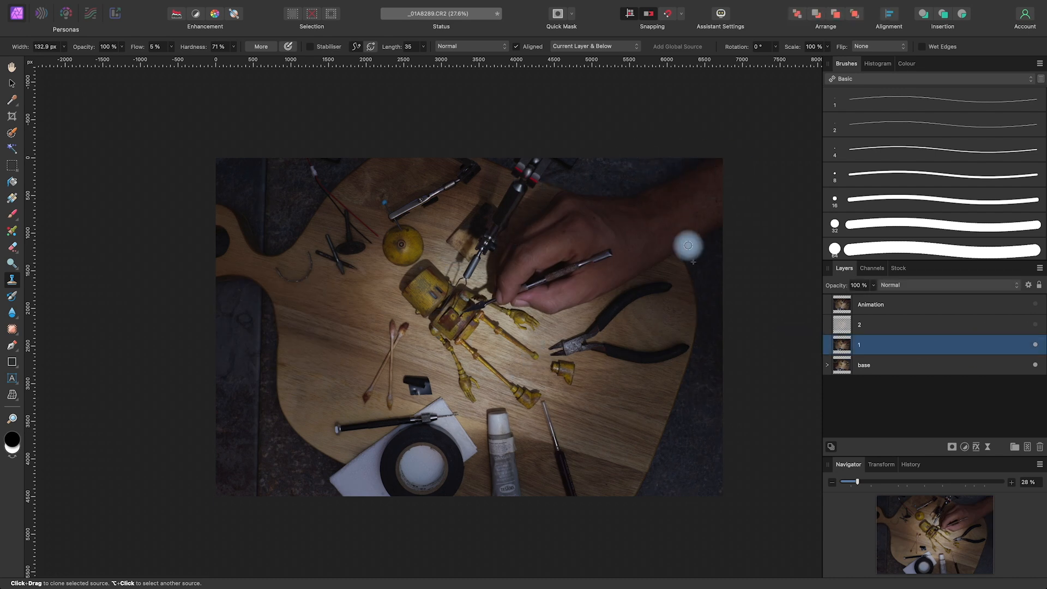
{"action": "left_click", "coordinate": [952, 449]}
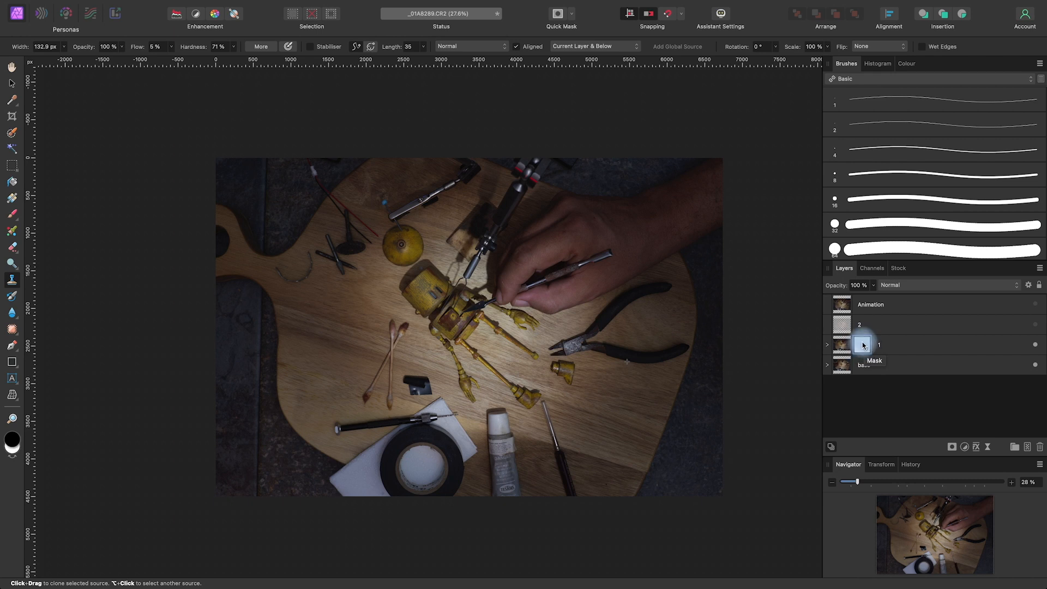
Fill layer 1's mask with a custom black colour at Grey 0 and 100% opacity, hiding the layer's content
{"action": "mouse_move", "coordinate": [126, 5]}
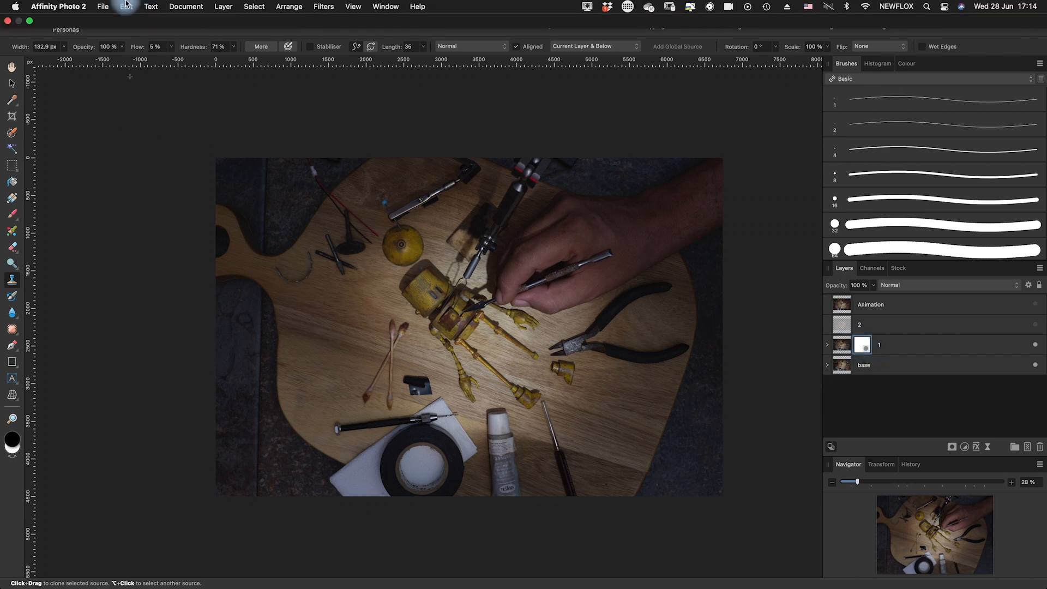
{"action": "left_click", "coordinate": [129, 7]}
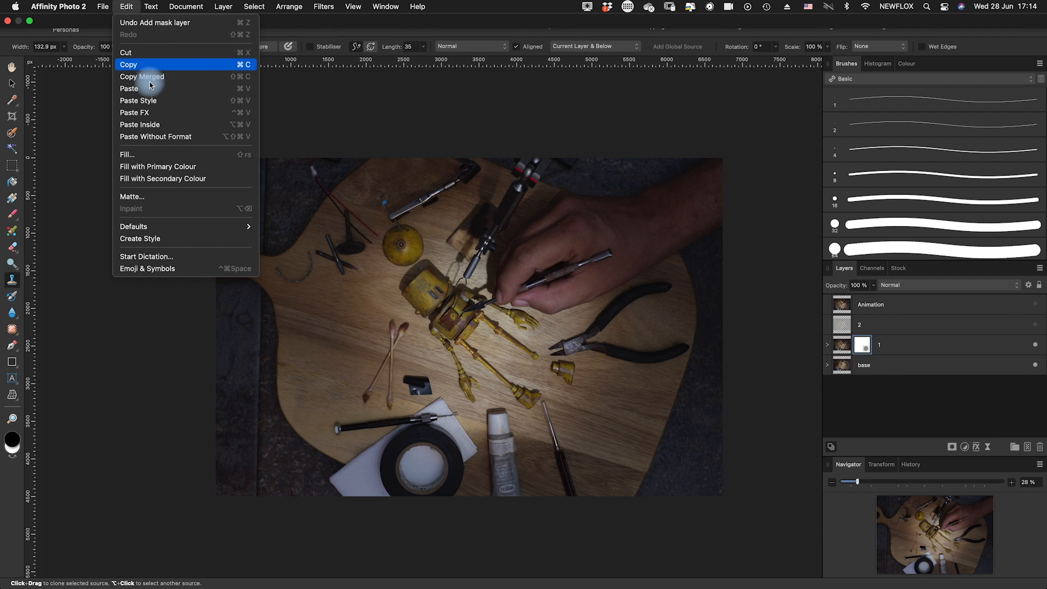
{"action": "left_click", "coordinate": [147, 152]}
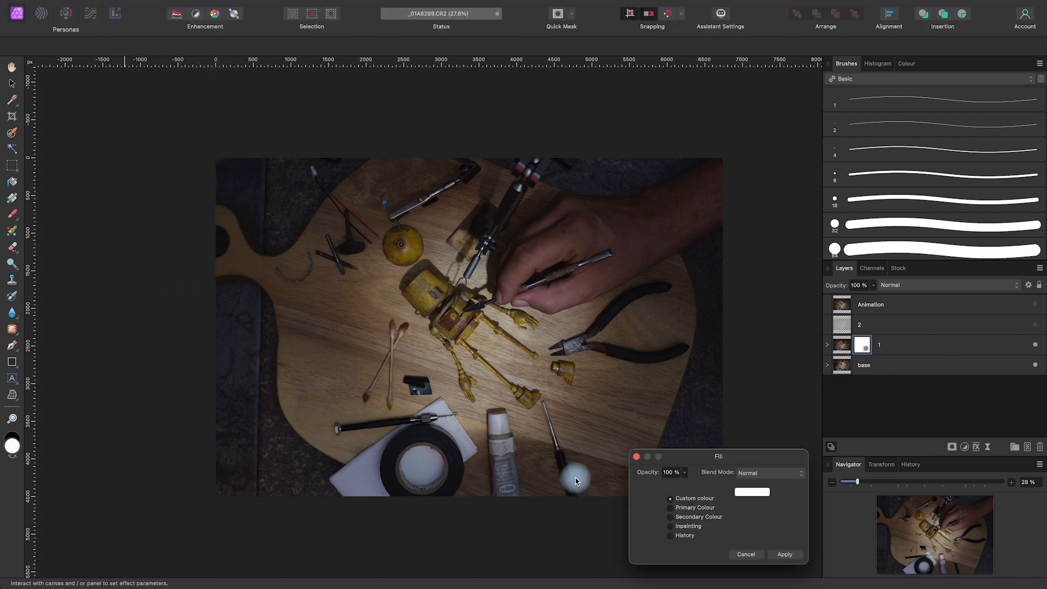
{"action": "left_click", "coordinate": [757, 492]}
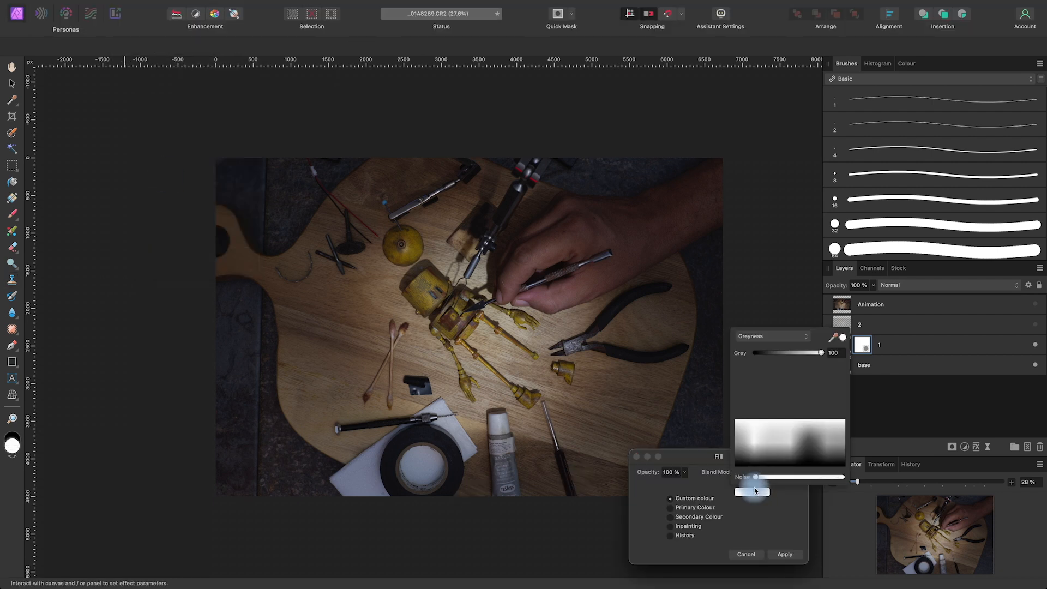
{"action": "left_click_drag", "start_coordinate": [823, 355], "coordinate": [733, 385]}
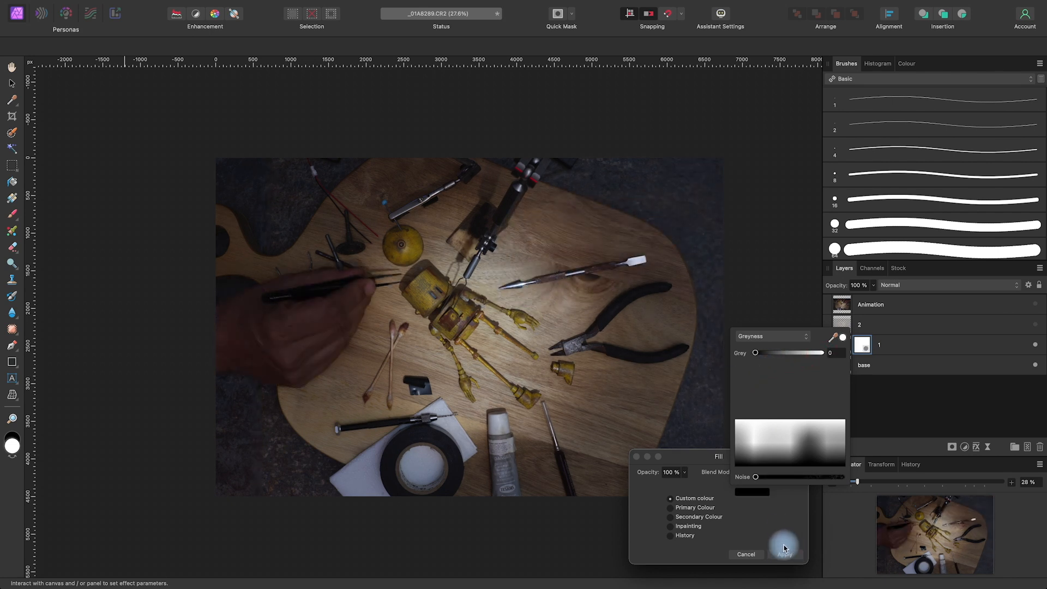
{"action": "left_click_drag", "start_coordinate": [758, 353], "coordinate": [828, 360]}
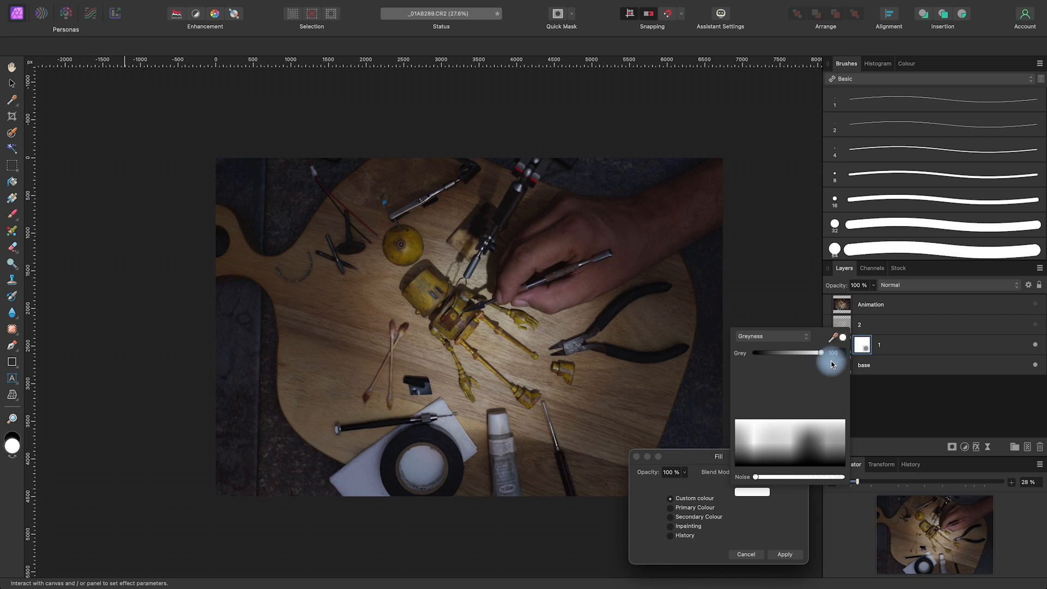
{"action": "left_click_drag", "start_coordinate": [833, 364], "coordinate": [758, 373]}
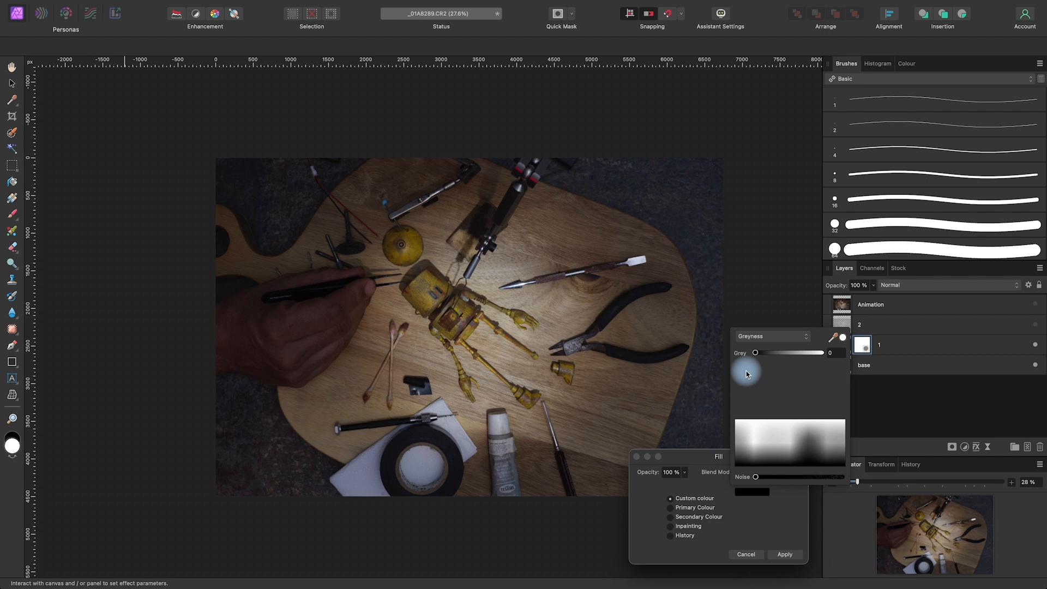
{"action": "left_click", "coordinate": [788, 554]}
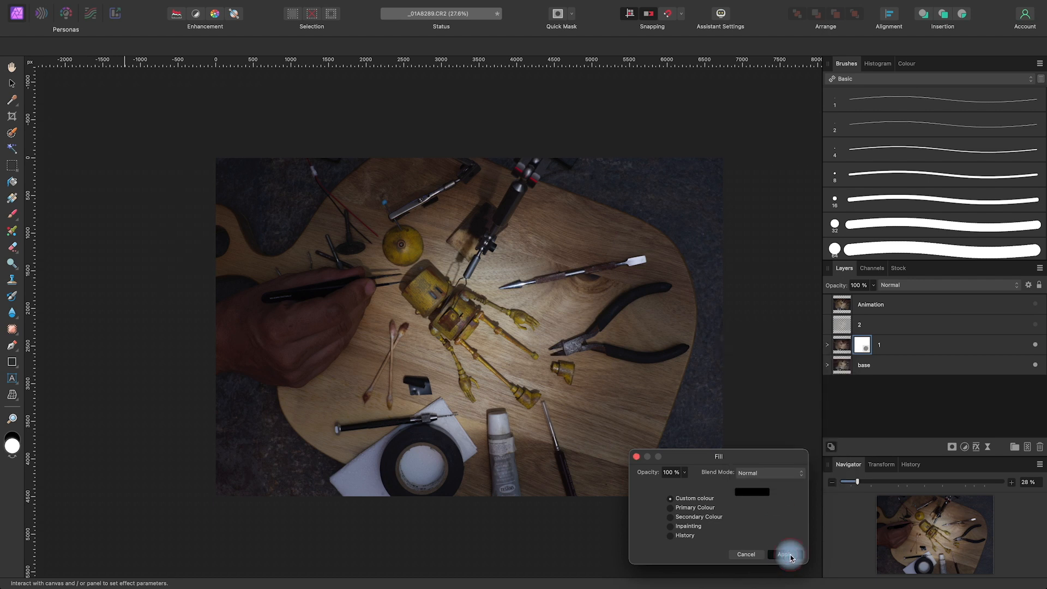
{"action": "left_click", "coordinate": [789, 554]}
Paint white on layer 1's mask with a 1533.7 px, 68% hardness brush to reveal the hand and arm working on the robot
{"action": "left_click", "coordinate": [868, 347]}
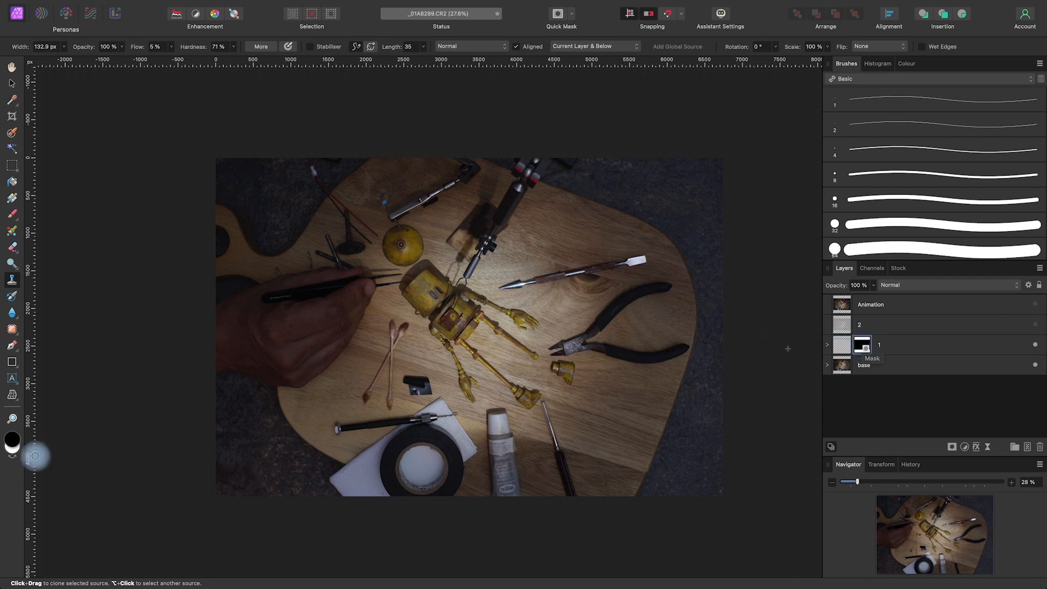
{"action": "left_click", "coordinate": [13, 215]}
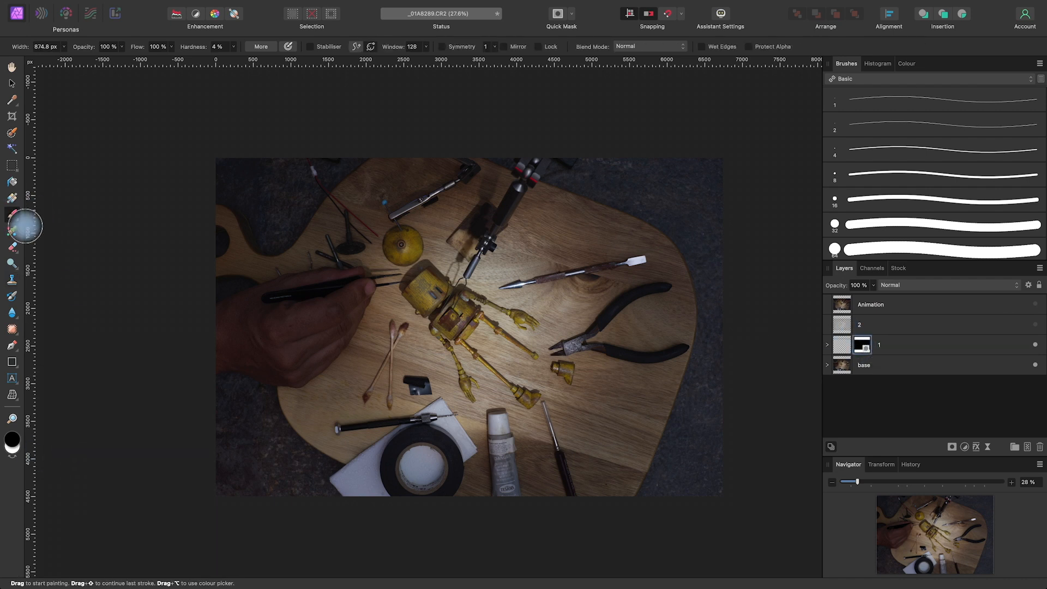
{"action": "left_click", "coordinate": [15, 460]}
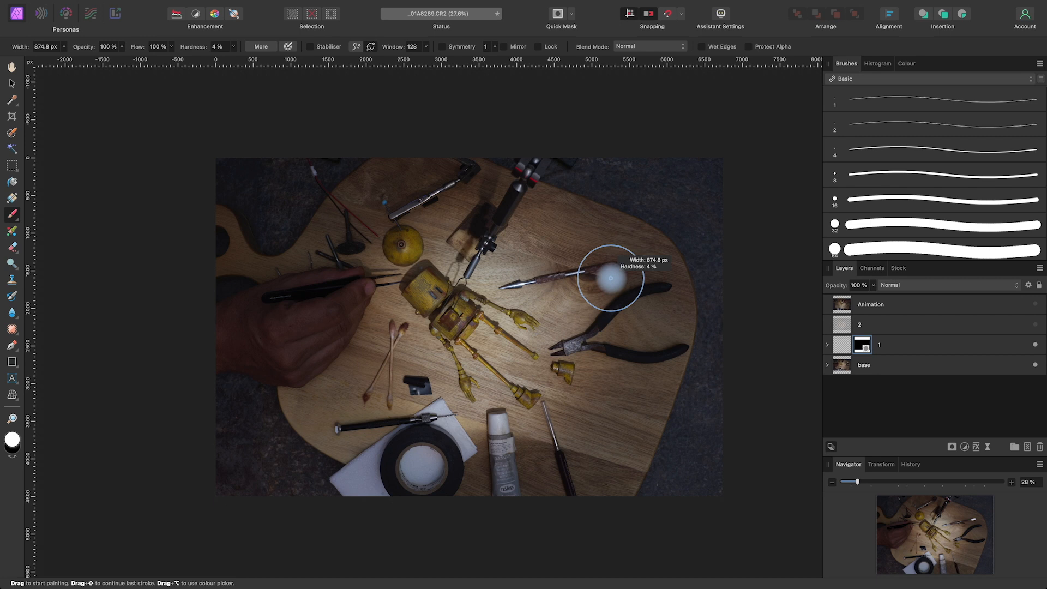
{"action": "mouse_move", "coordinate": [611, 279]}
{"action": "left_mouse_down", "text": "ctrl+alt"}
{"action": "mouse_move", "coordinate": [636, 278]}
{"action": "mouse_move", "coordinate": [621, 422]}
{"action": "left_mouse_up", "text": "ctrl+alt"}
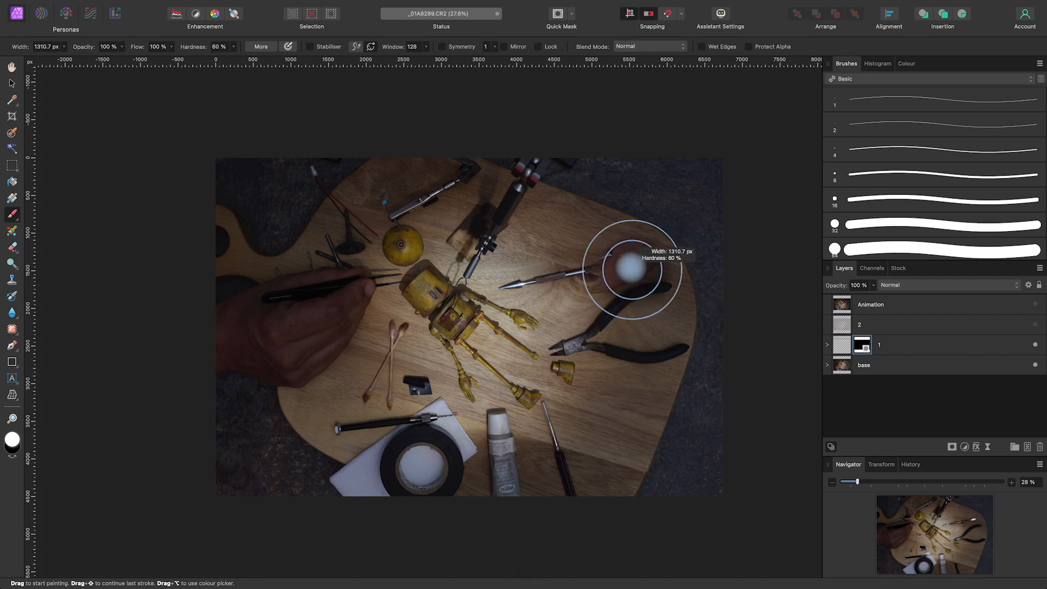
{"action": "mouse_move", "coordinate": [618, 272]}
{"action": "left_mouse_down", "text": "ctrl+alt"}
{"action": "mouse_move", "coordinate": [629, 295]}
{"action": "mouse_move", "coordinate": [620, 271]}
{"action": "mouse_move", "coordinate": [639, 263]}
{"action": "mouse_move", "coordinate": [608, 249]}
{"action": "mouse_move", "coordinate": [586, 255]}
{"action": "mouse_move", "coordinate": [604, 260]}
{"action": "mouse_move", "coordinate": [725, 180]}
{"action": "mouse_move", "coordinate": [641, 254]}
{"action": "mouse_move", "coordinate": [594, 257]}
{"action": "mouse_move", "coordinate": [573, 276]}
{"action": "mouse_move", "coordinate": [558, 253]}
{"action": "mouse_move", "coordinate": [539, 255]}
{"action": "mouse_move", "coordinate": [530, 263]}
{"action": "mouse_move", "coordinate": [536, 281]}
{"action": "mouse_move", "coordinate": [537, 271]}
{"action": "mouse_move", "coordinate": [519, 291]}
{"action": "mouse_move", "coordinate": [510, 286]}
{"action": "mouse_move", "coordinate": [511, 300]}
{"action": "mouse_move", "coordinate": [494, 295]}
{"action": "mouse_move", "coordinate": [500, 311]}
{"action": "mouse_move", "coordinate": [613, 288]}
{"action": "mouse_move", "coordinate": [584, 231]}
{"action": "mouse_move", "coordinate": [591, 202]}
{"action": "mouse_move", "coordinate": [605, 201]}
{"action": "mouse_move", "coordinate": [524, 221]}
{"action": "mouse_move", "coordinate": [557, 181]}
{"action": "mouse_move", "coordinate": [585, 208]}
{"action": "mouse_move", "coordinate": [682, 188]}
{"action": "mouse_move", "coordinate": [711, 197]}
{"action": "mouse_move", "coordinate": [670, 274]}
{"action": "mouse_move", "coordinate": [699, 297]}
{"action": "mouse_move", "coordinate": [718, 283]}
{"action": "mouse_move", "coordinate": [521, 275]}
{"action": "mouse_move", "coordinate": [501, 297]}
{"action": "mouse_move", "coordinate": [585, 278]}
{"action": "mouse_move", "coordinate": [677, 341]}
{"action": "mouse_move", "coordinate": [733, 346]}
{"action": "mouse_move", "coordinate": [600, 251]}
{"action": "mouse_move", "coordinate": [534, 268]}
{"action": "mouse_move", "coordinate": [498, 307]}
{"action": "mouse_move", "coordinate": [591, 249]}
{"action": "mouse_move", "coordinate": [684, 326]}
{"action": "mouse_move", "coordinate": [714, 418]}
{"action": "mouse_move", "coordinate": [686, 426]}
{"action": "mouse_move", "coordinate": [681, 486]}
{"action": "mouse_move", "coordinate": [703, 441]}
{"action": "mouse_move", "coordinate": [731, 274]}
{"action": "mouse_move", "coordinate": [648, 485]}
{"action": "mouse_move", "coordinate": [603, 256]}
{"action": "mouse_move", "coordinate": [498, 273]}
{"action": "mouse_move", "coordinate": [497, 213]}
{"action": "mouse_move", "coordinate": [633, 228]}
{"action": "mouse_move", "coordinate": [675, 189]}
{"action": "mouse_move", "coordinate": [648, 164]}
{"action": "left_mouse_up", "text": "ctrl+alt"}
Compare the composite with and without layer 1 to check how the masked hand blends into the base
{"action": "key", "text": "space"}
{"action": "left_click_drag", "start_coordinate": [767, 398], "coordinate": [745, 398]}
{"action": "left_click", "coordinate": [1035, 345]}
{"action": "left_click", "coordinate": [1035, 345]}
{"action": "left_click", "coordinate": [1035, 345]}
{"action": "left_click", "coordinate": [1035, 345]}
{"action": "left_click", "coordinate": [1035, 344]}
{"action": "left_click", "coordinate": [1035, 345]}
{"action": "left_click", "coordinate": [1035, 345]}
{"action": "left_click", "coordinate": [1035, 345]}
{"action": "left_click", "coordinate": [1036, 345]}
{"action": "left_click", "coordinate": [1036, 344]}
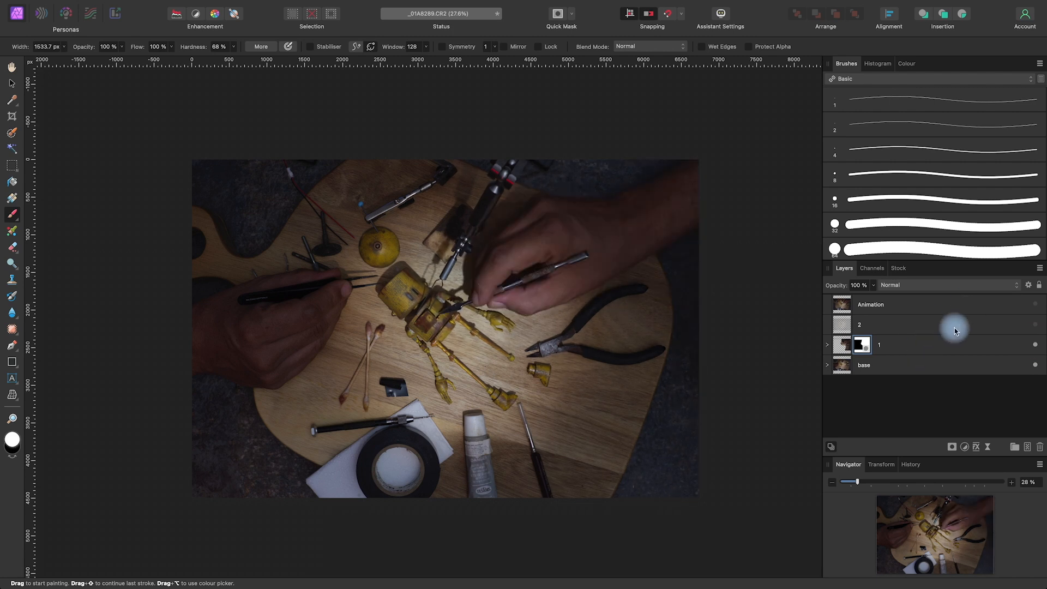
Select layer 2 and make it visible, comparing it with the composite around the hand near the robot's foot
{"action": "left_click", "coordinate": [987, 331]}
{"action": "left_click", "coordinate": [1035, 325]}
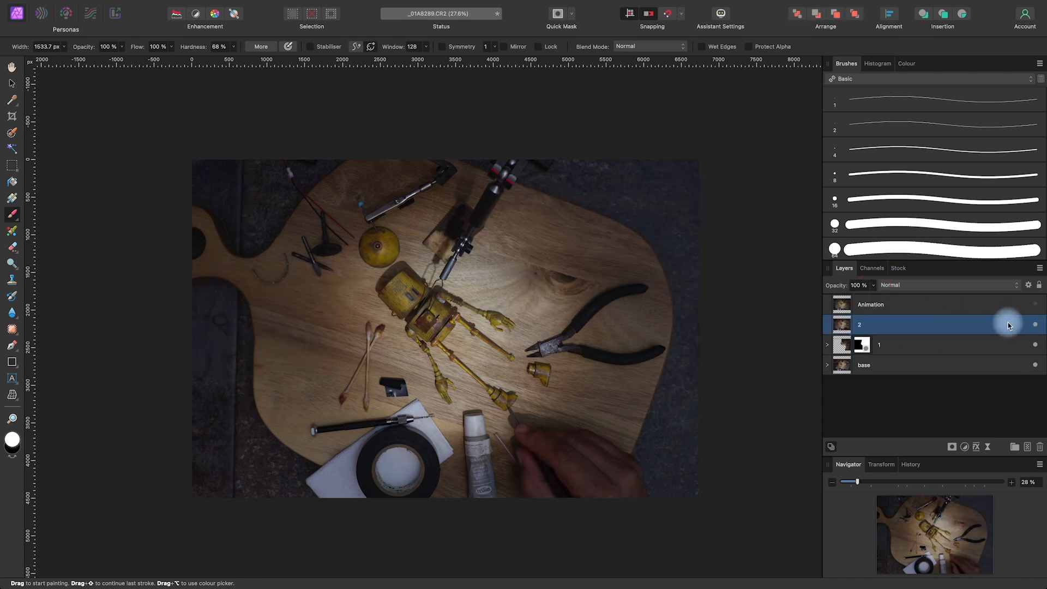
{"action": "left_click", "coordinate": [1034, 324]}
{"action": "left_click", "coordinate": [1034, 324]}
{"action": "left_click", "coordinate": [1033, 323]}
{"action": "left_click", "coordinate": [1033, 326]}
{"action": "key", "text": "space"}
{"action": "left_click_drag", "start_coordinate": [590, 470], "coordinate": [572, 417]}
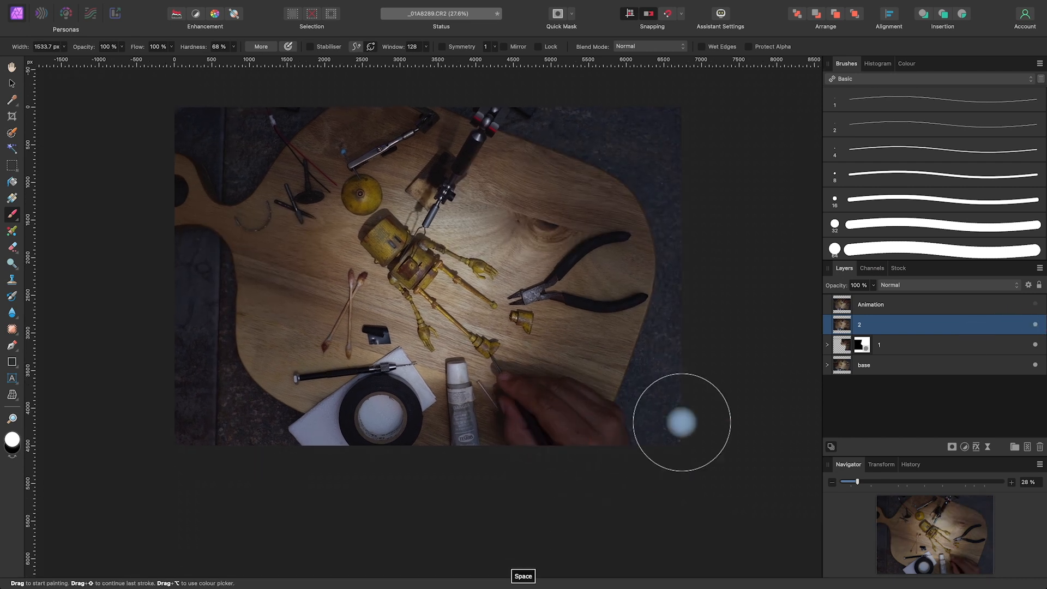
Add a mask layer to layer 2 and fill it with the primary colour to hide the layer's content
{"action": "left_click", "coordinate": [953, 448], "text": "alt"}
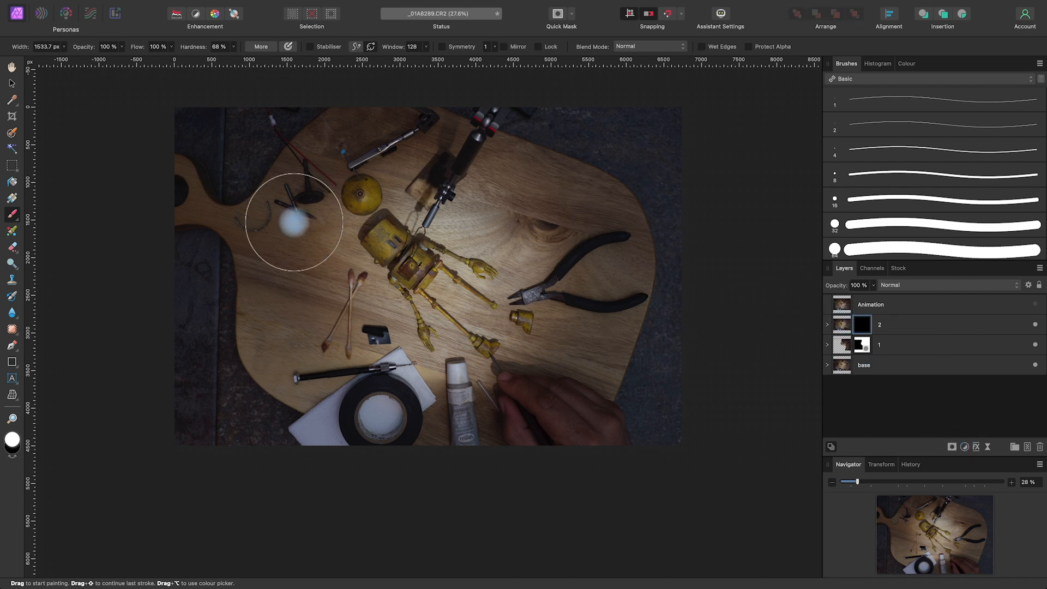
{"action": "left_click", "coordinate": [127, 5]}
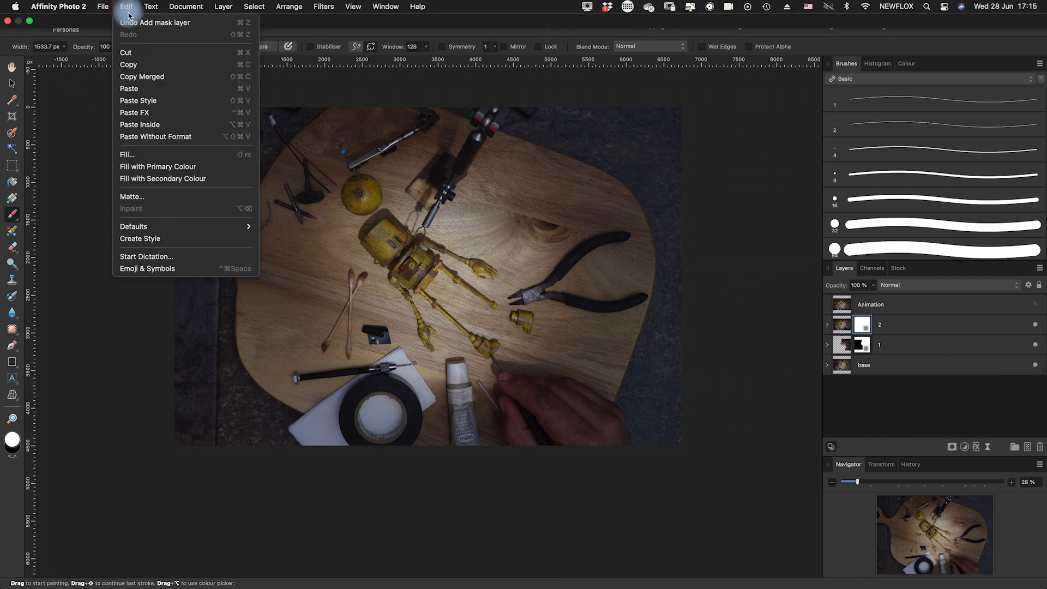
{"action": "left_click", "coordinate": [181, 168]}
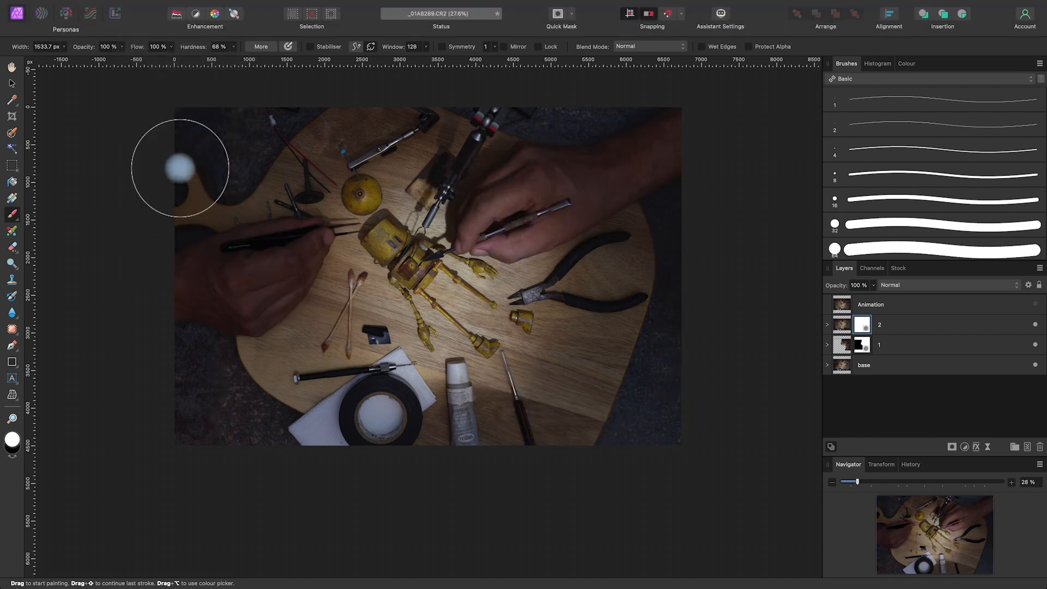
Paint white on layer 2's mask to reveal the hand holding the tool at the robot's foot
{"action": "left_click_drag", "start_coordinate": [706, 408], "coordinate": [686, 448]}
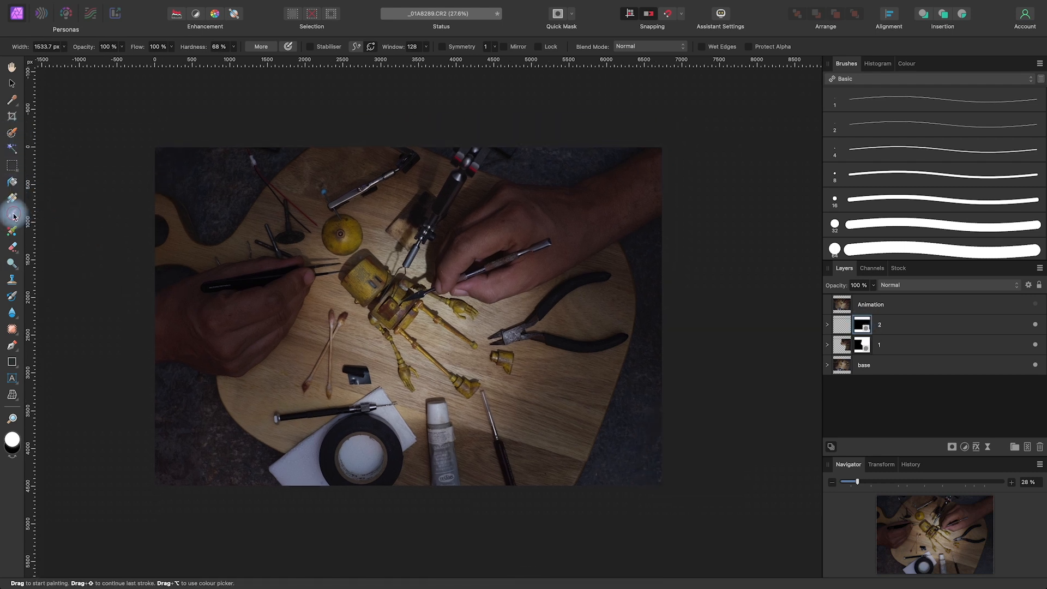
{"action": "mouse_move", "coordinate": [499, 456]}
{"action": "left_mouse_down"}
{"action": "mouse_move", "coordinate": [585, 488]}
{"action": "mouse_move", "coordinate": [621, 479]}
{"action": "mouse_move", "coordinate": [624, 487]}
{"action": "mouse_move", "coordinate": [560, 482]}
{"action": "mouse_move", "coordinate": [487, 439]}
{"action": "mouse_move", "coordinate": [468, 406]}
{"action": "mouse_move", "coordinate": [500, 398]}
{"action": "mouse_move", "coordinate": [489, 394]}
{"action": "mouse_move", "coordinate": [443, 466]}
{"action": "mouse_move", "coordinate": [510, 444]}
{"action": "mouse_move", "coordinate": [401, 454]}
{"action": "mouse_move", "coordinate": [482, 424]}
{"action": "mouse_move", "coordinate": [523, 440]}
{"action": "left_mouse_up"}
{"action": "key", "text": "space"}
{"action": "left_click_drag", "start_coordinate": [655, 515], "coordinate": [679, 499]}
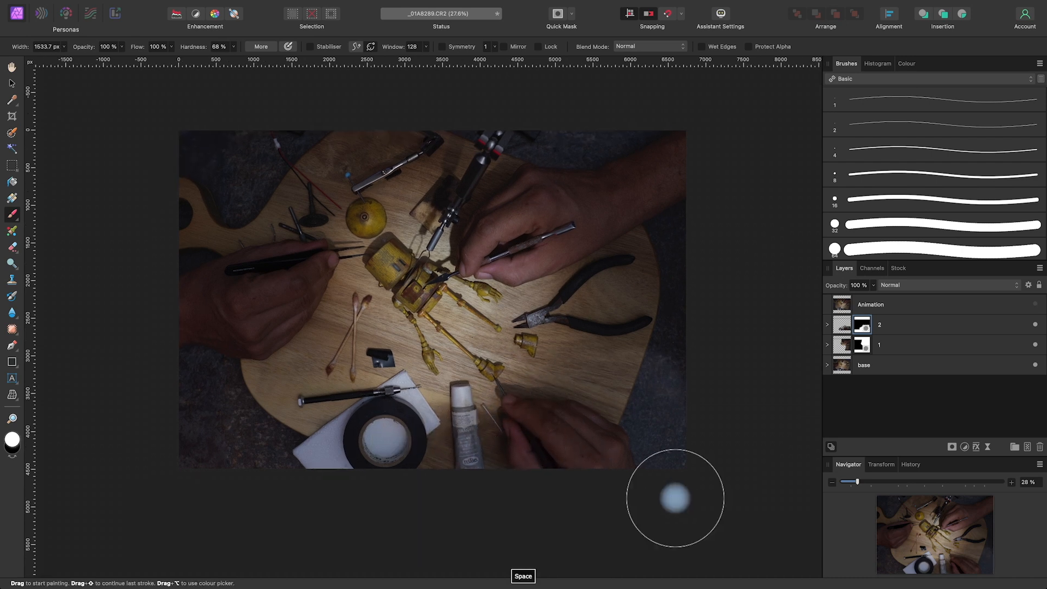
Hide and show layers 2 and 1 in turn to compare the base with each revealed hand
{"action": "left_click", "coordinate": [1036, 326]}
{"action": "left_click", "coordinate": [1035, 344]}
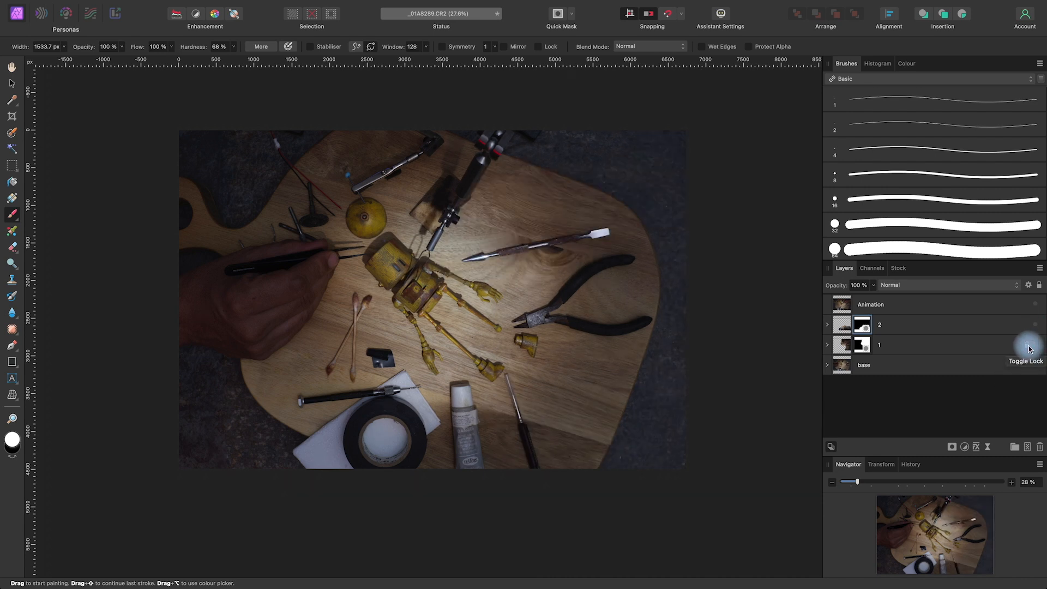
{"action": "left_click", "coordinate": [1035, 345]}
{"action": "left_click", "coordinate": [1035, 345]}
{"action": "left_click", "coordinate": [1035, 345]}
{"action": "left_click", "coordinate": [1036, 327]}
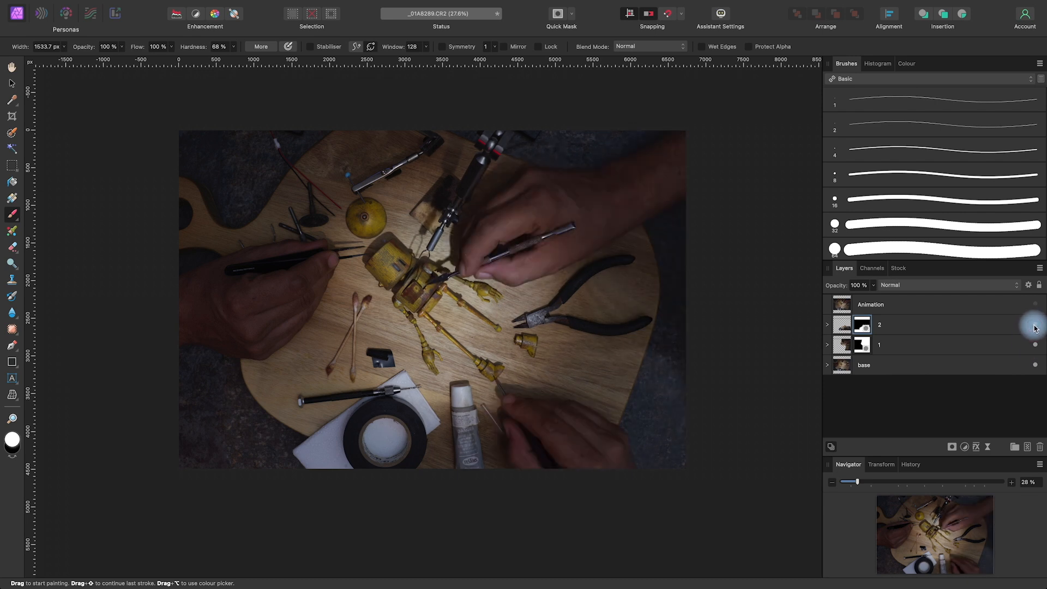
{"action": "left_click", "coordinate": [999, 309]}
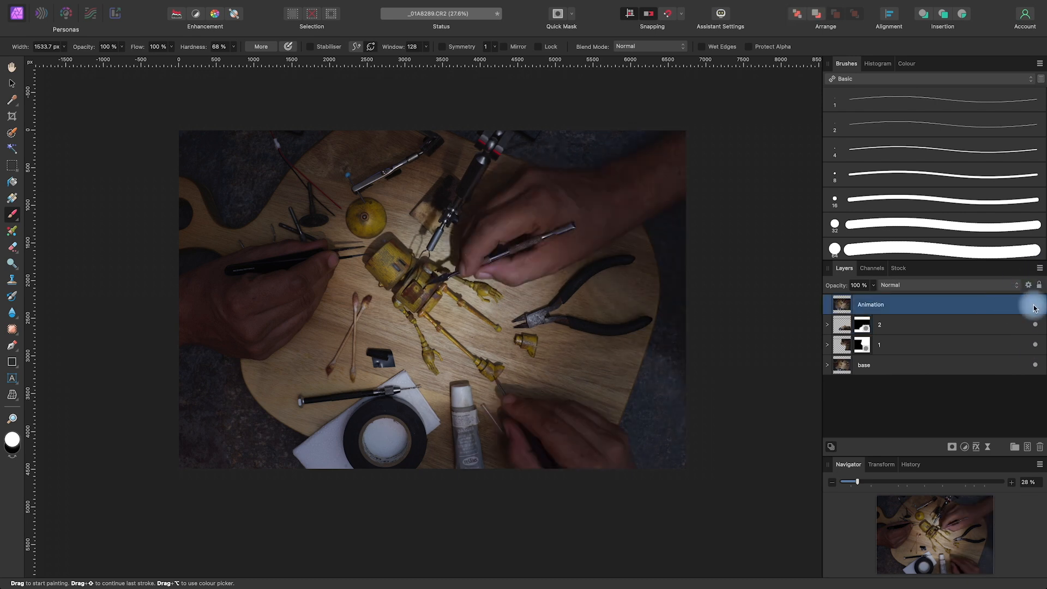
{"action": "key", "text": "space"}
{"action": "left_click_drag", "start_coordinate": [743, 402], "coordinate": [742, 418]}
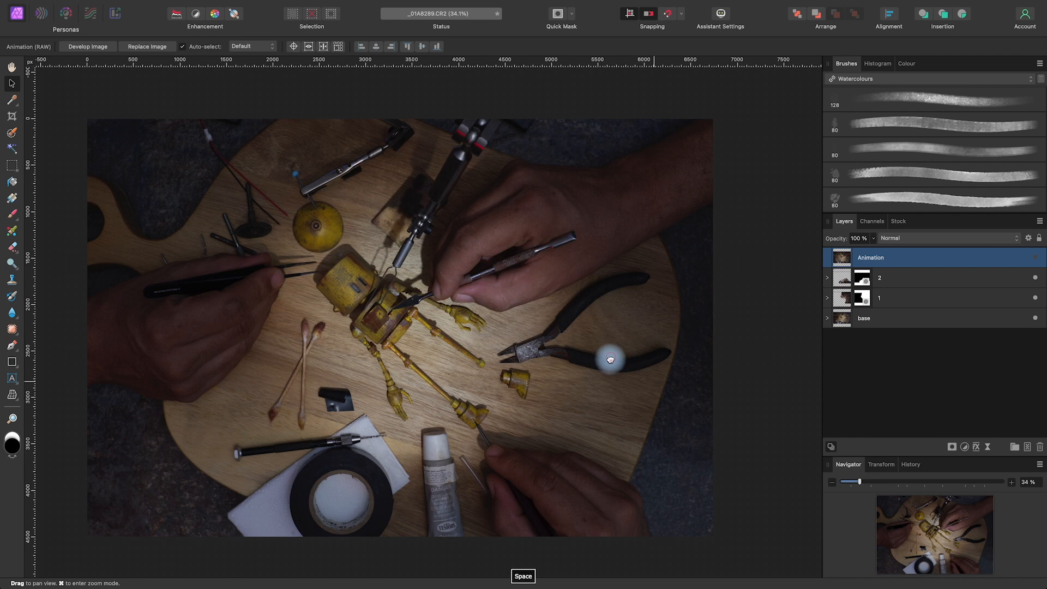
{"action": "left_click_drag", "start_coordinate": [610, 359], "coordinate": [646, 355]}
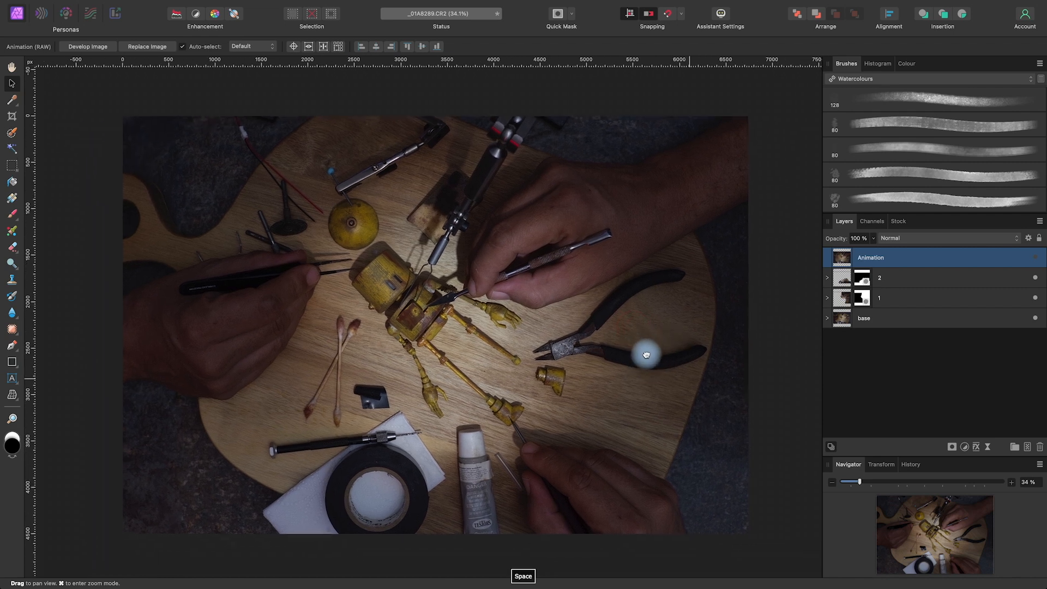
{"action": "left_click_drag", "start_coordinate": [735, 349], "coordinate": [682, 365]}
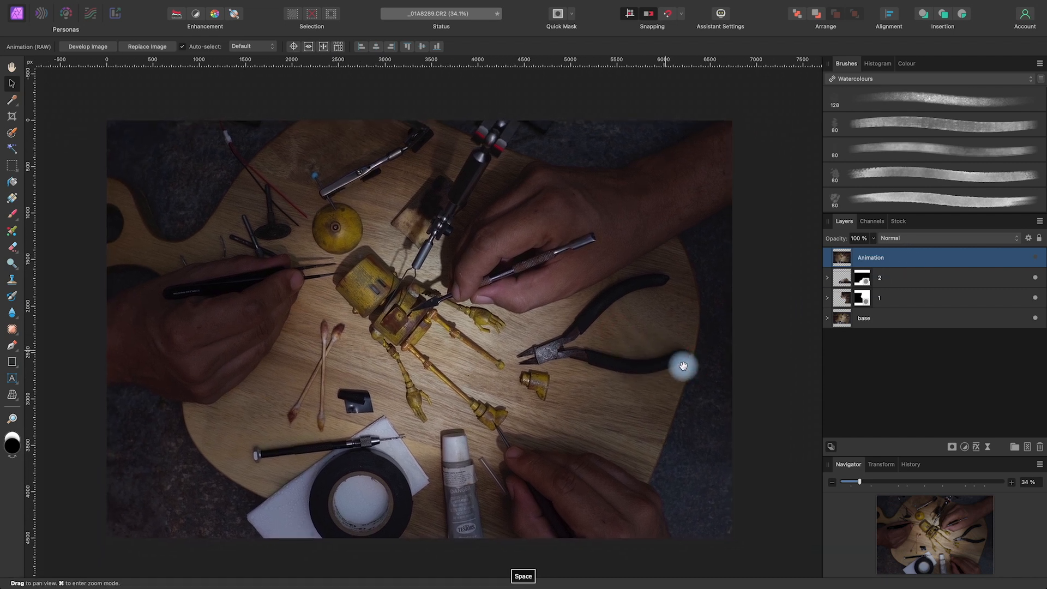
Add an empty pixel layer directly above layer 2
{"action": "left_click", "coordinate": [926, 277]}
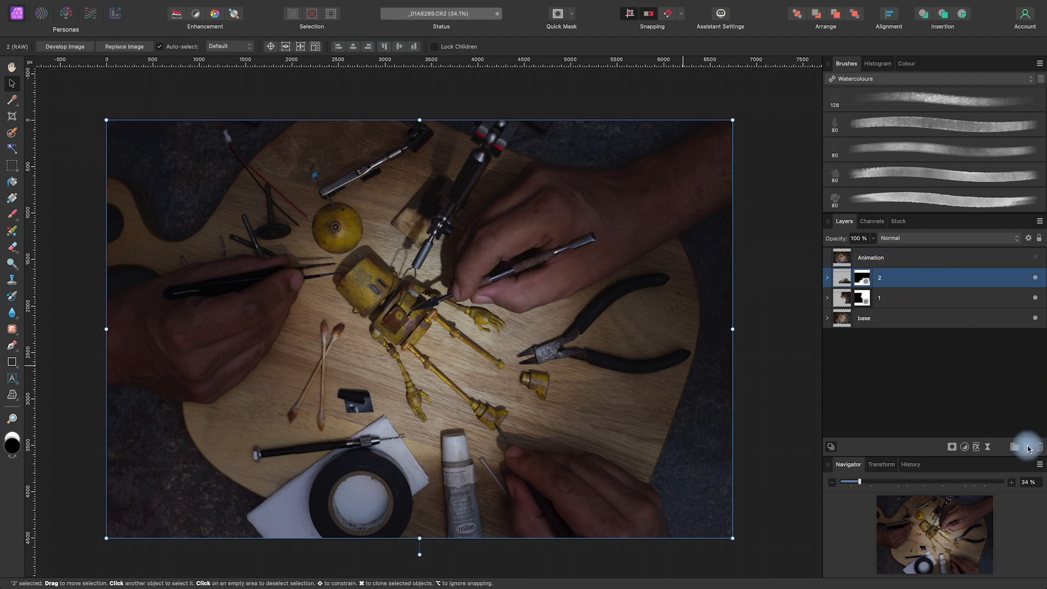
{"action": "left_click", "coordinate": [1029, 449]}
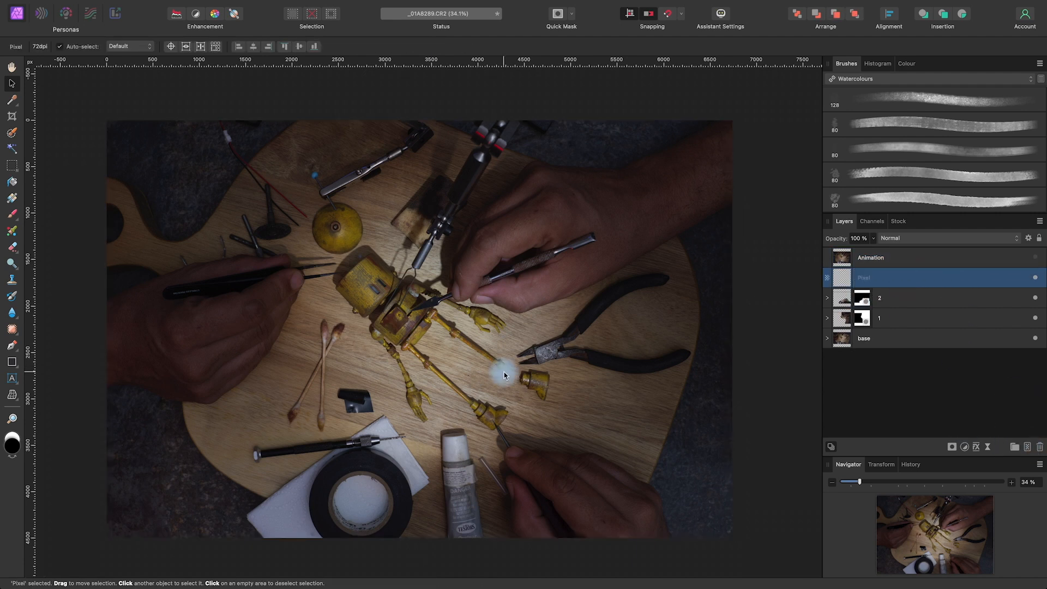
{"action": "scroll", "coordinate": [504, 372], "scroll_direction": "up", "scroll_amount": 5}
{"action": "key", "text": "space"}
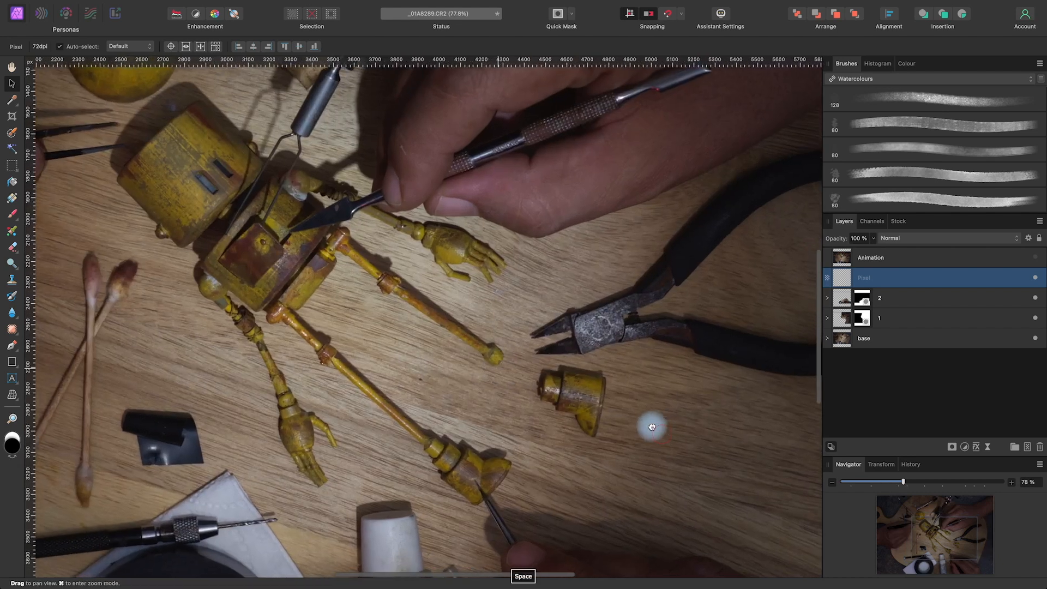
{"action": "left_click_drag", "start_coordinate": [651, 426], "coordinate": [607, 398]}
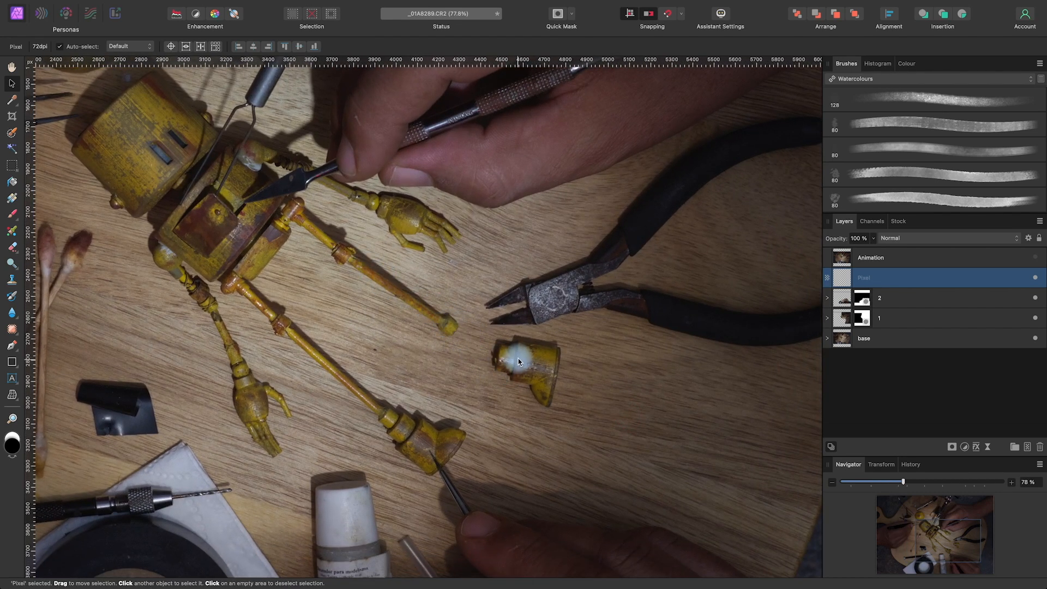
{"action": "key", "text": "space"}
{"action": "left_click_drag", "start_coordinate": [540, 316], "coordinate": [551, 334]}
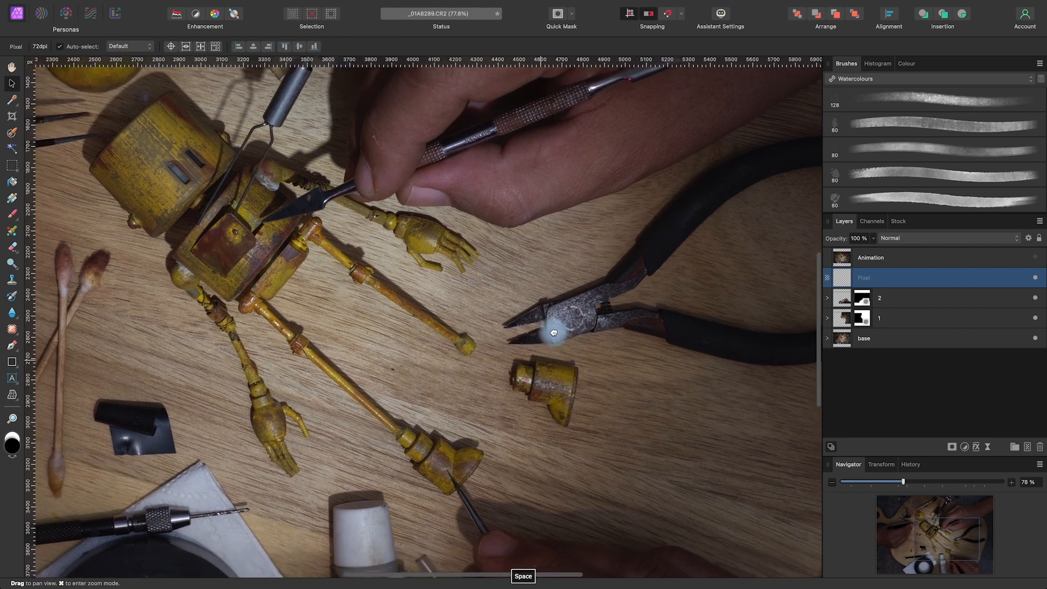
{"action": "left_click_drag", "start_coordinate": [601, 370], "coordinate": [604, 353]}
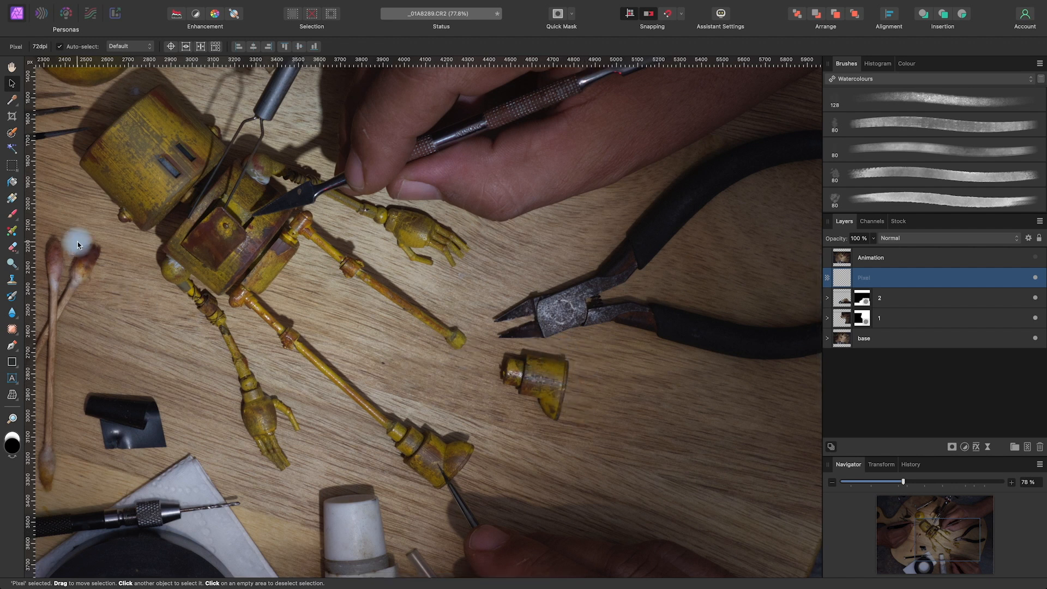
Choose the Paint Brush with a textured 80 px brush from the Watercolours category
{"action": "left_click", "coordinate": [12, 215]}
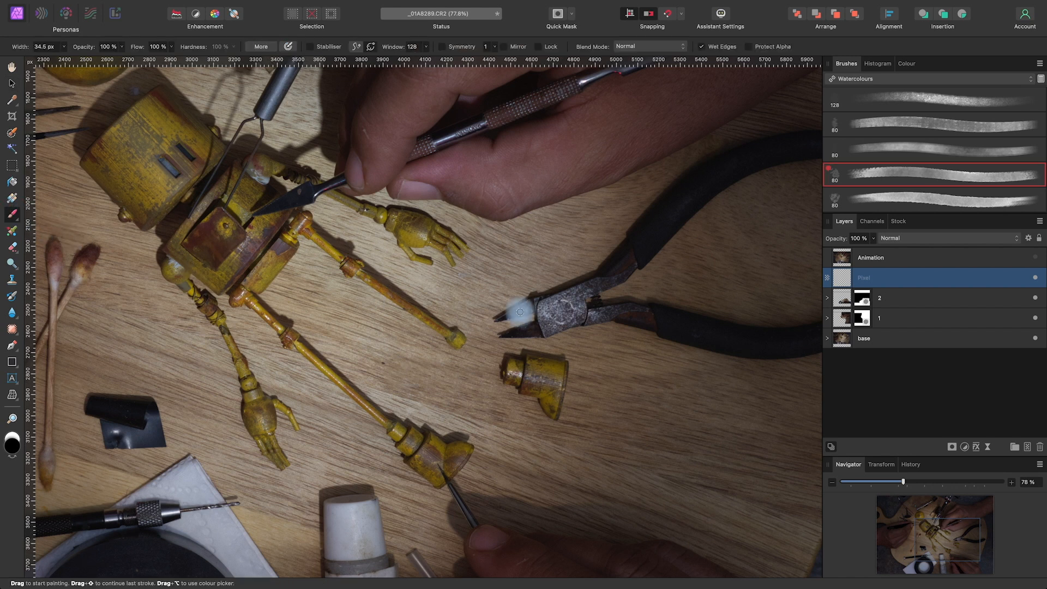
{"action": "left_click", "coordinate": [881, 80]}
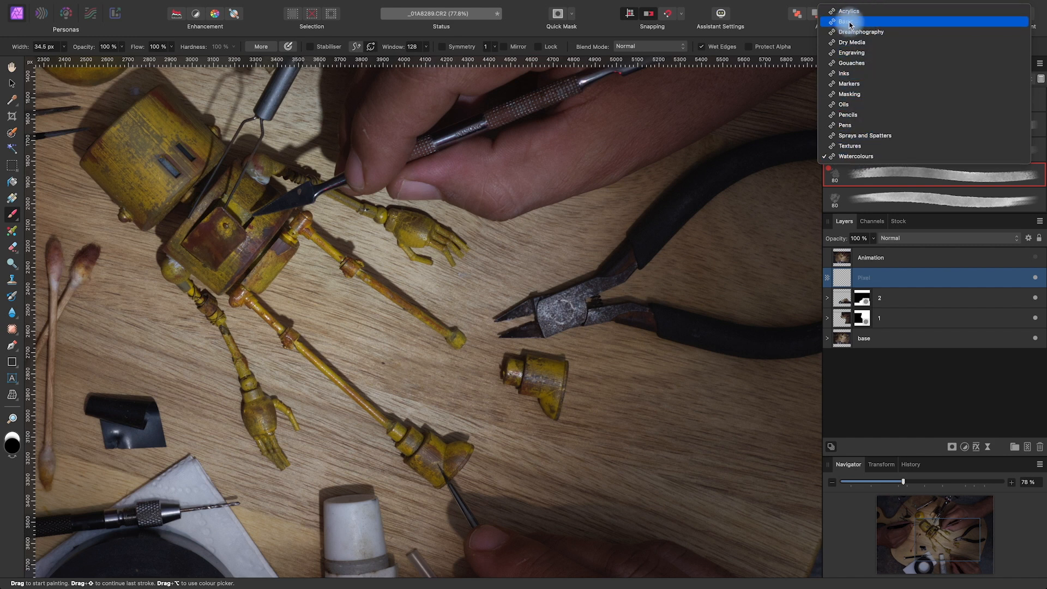
{"action": "left_click", "coordinate": [867, 156]}
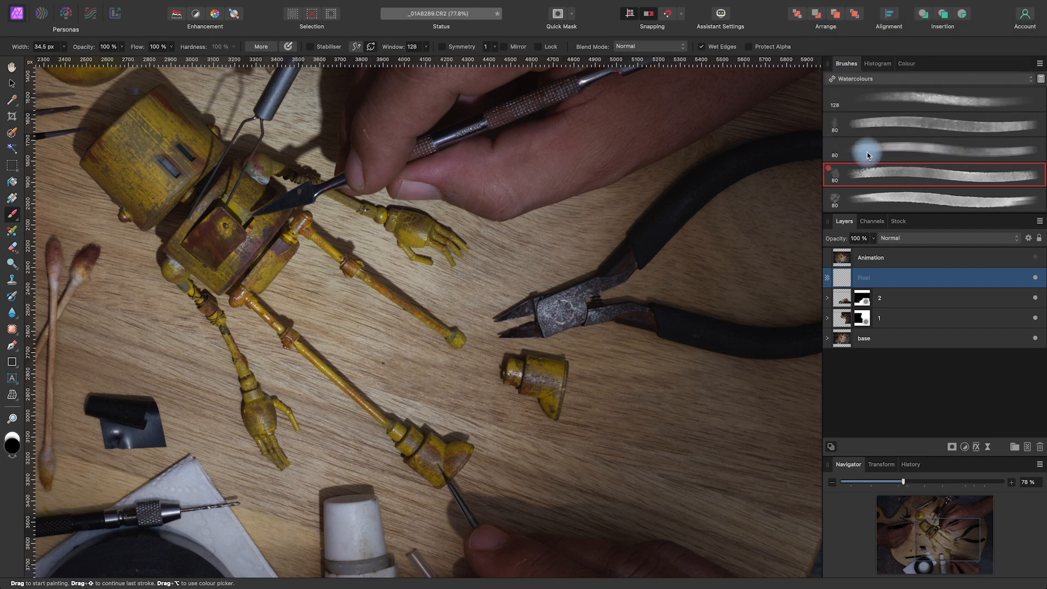
{"action": "left_click", "coordinate": [925, 180]}
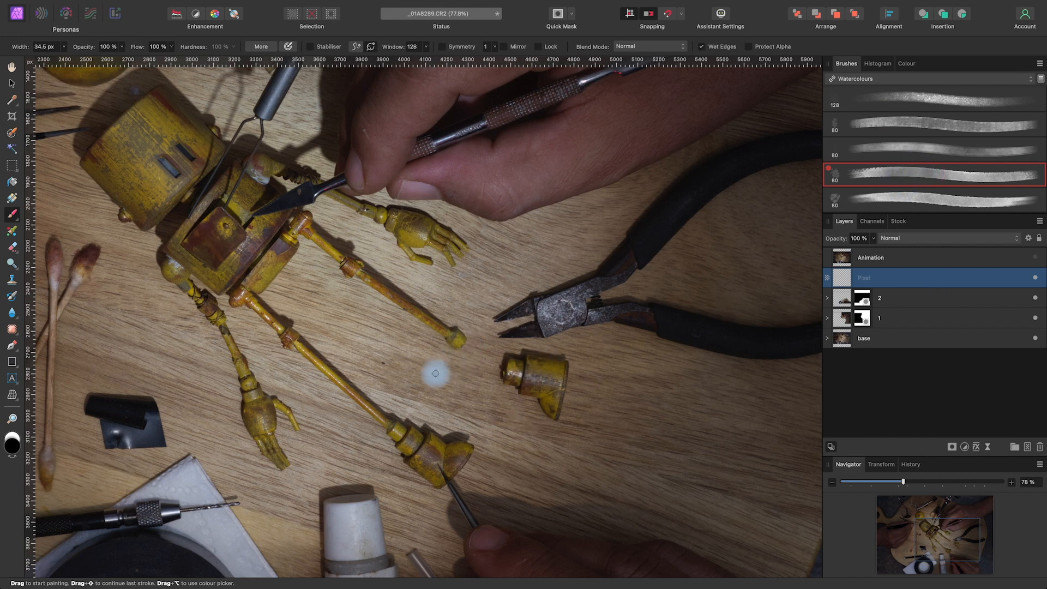
Set the brush colour to dark brown 3D2A1E
{"action": "double_click", "coordinate": [13, 445]}
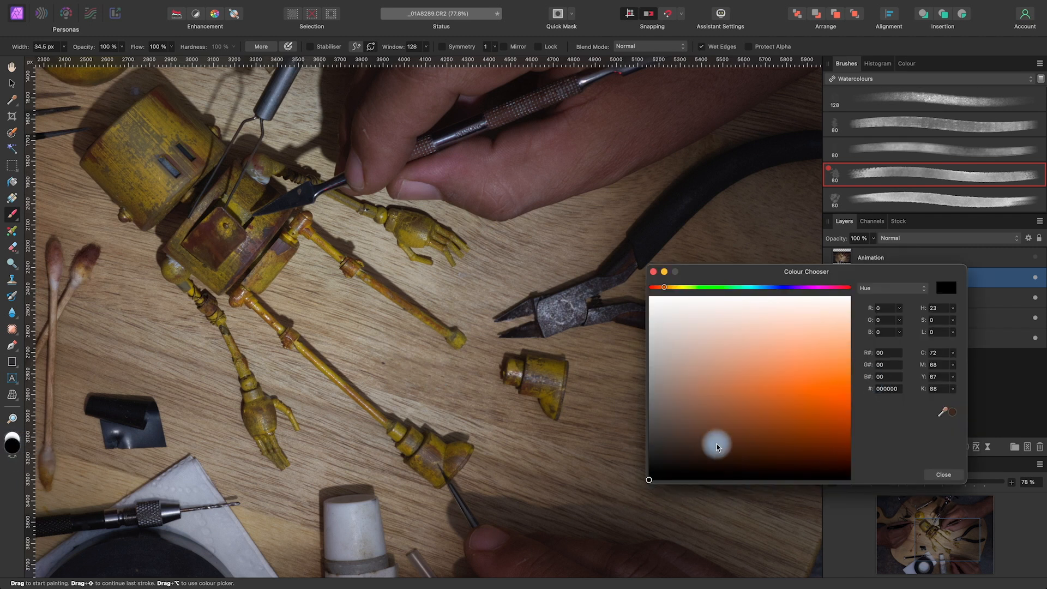
{"action": "left_click", "coordinate": [694, 454]}
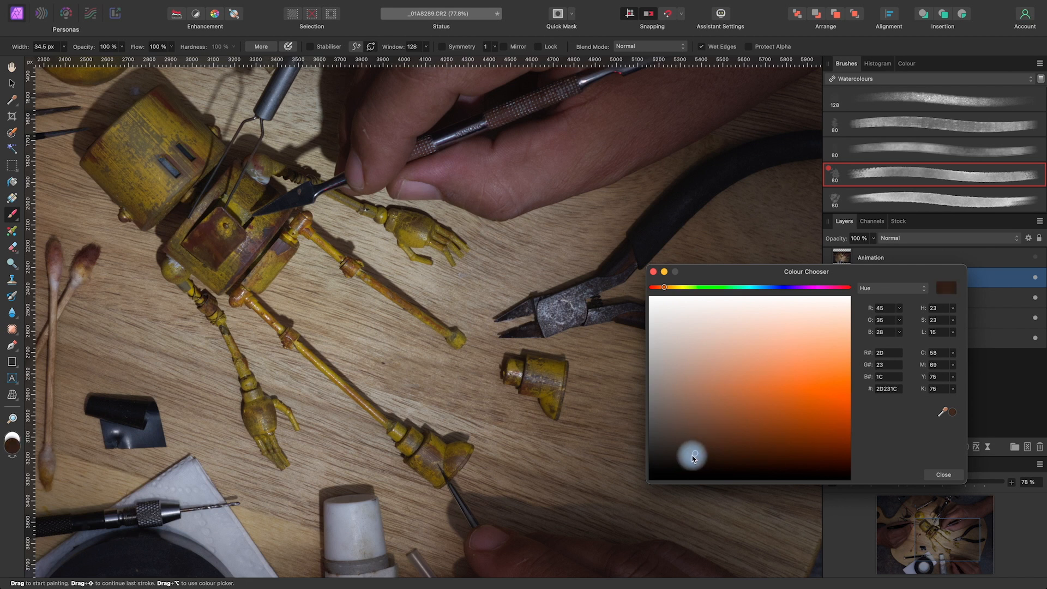
{"action": "mouse_move", "coordinate": [714, 444]}
{"action": "left_mouse_down"}
{"action": "mouse_move", "coordinate": [721, 435]}
{"action": "mouse_move", "coordinate": [731, 440]}
{"action": "mouse_move", "coordinate": [720, 447]}
{"action": "mouse_move", "coordinate": [739, 451]}
{"action": "left_mouse_up"}
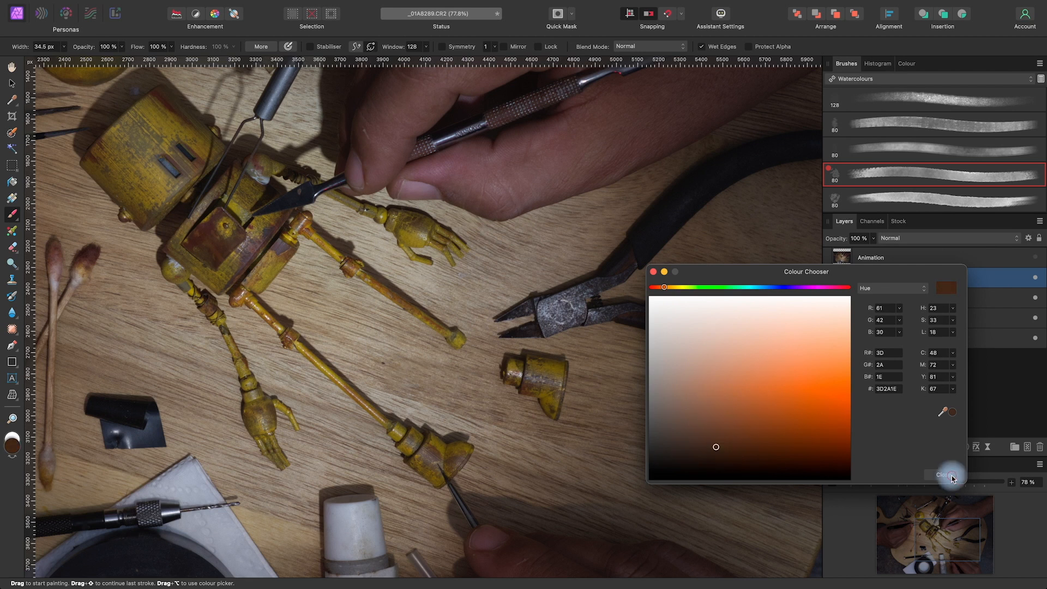
{"action": "left_click", "coordinate": [943, 475]}
Set the watercolour brush to 70.9 px width and 82% flow
{"action": "left_click_drag", "start_coordinate": [462, 366], "coordinate": [466, 360]}
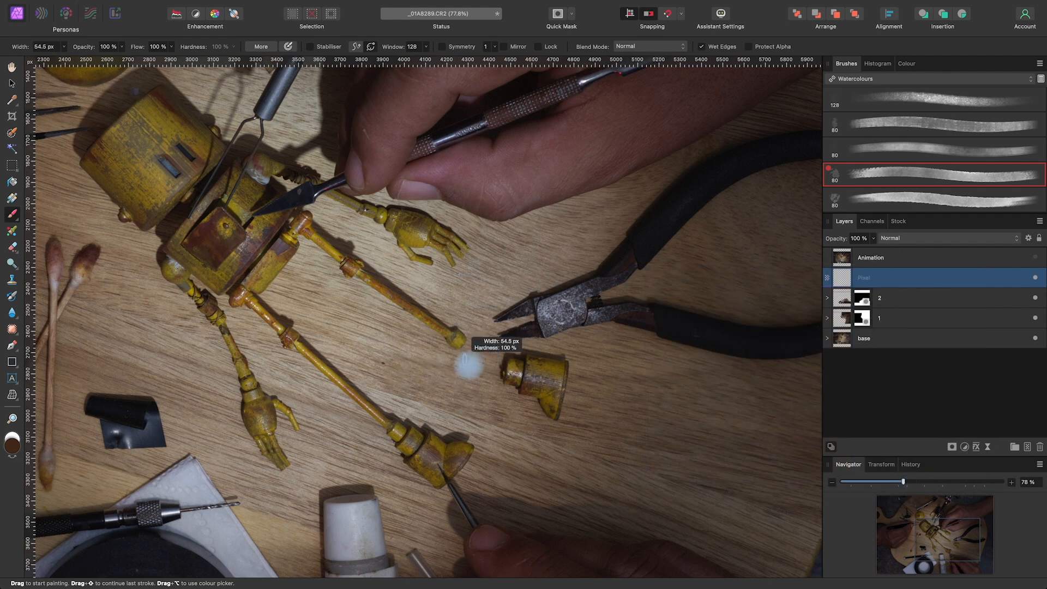
{"action": "left_click_drag", "start_coordinate": [465, 360], "coordinate": [467, 362]}
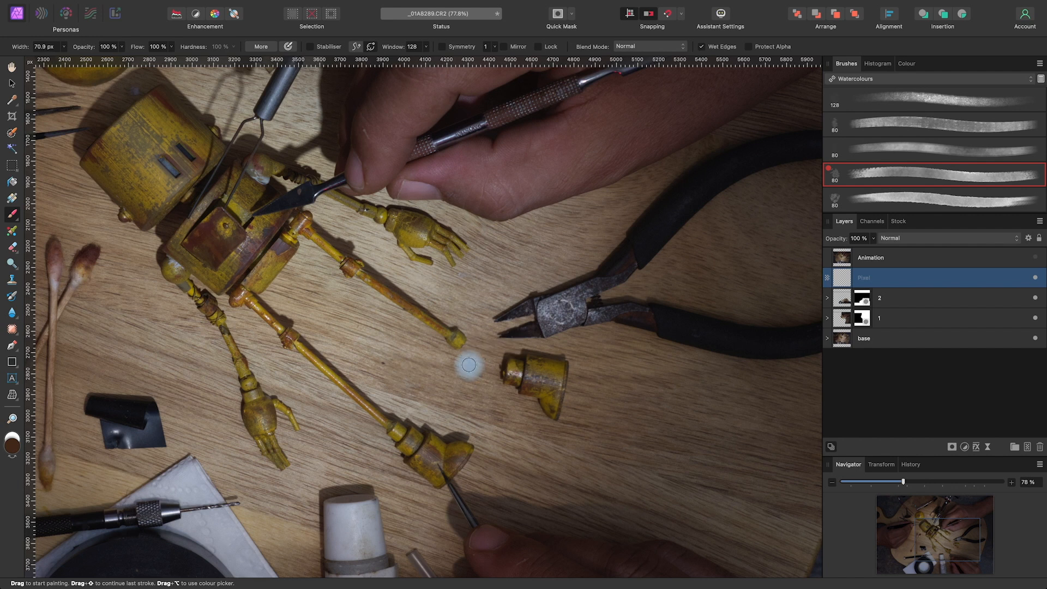
{"action": "left_click", "coordinate": [171, 46]}
{"action": "left_click_drag", "start_coordinate": [169, 60], "coordinate": [153, 61]}
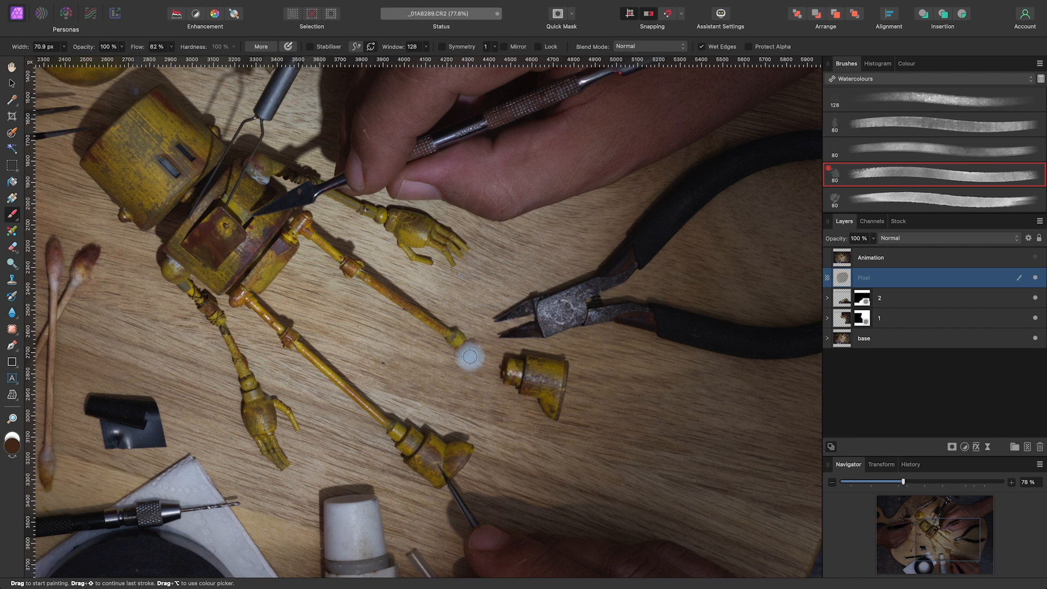
Paint a brown stain on the wood at the end of the robot's footless leg, varying the brush between 44.2 and 15.4 px
{"action": "left_click_drag", "start_coordinate": [474, 352], "coordinate": [467, 353]}
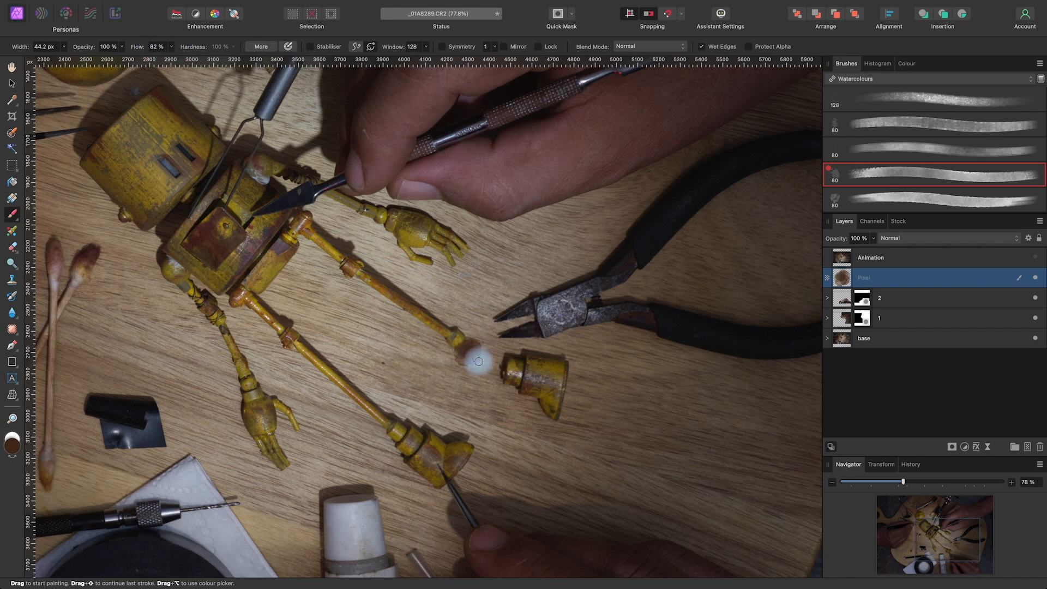
{"action": "left_click_drag", "start_coordinate": [480, 355], "coordinate": [472, 368]}
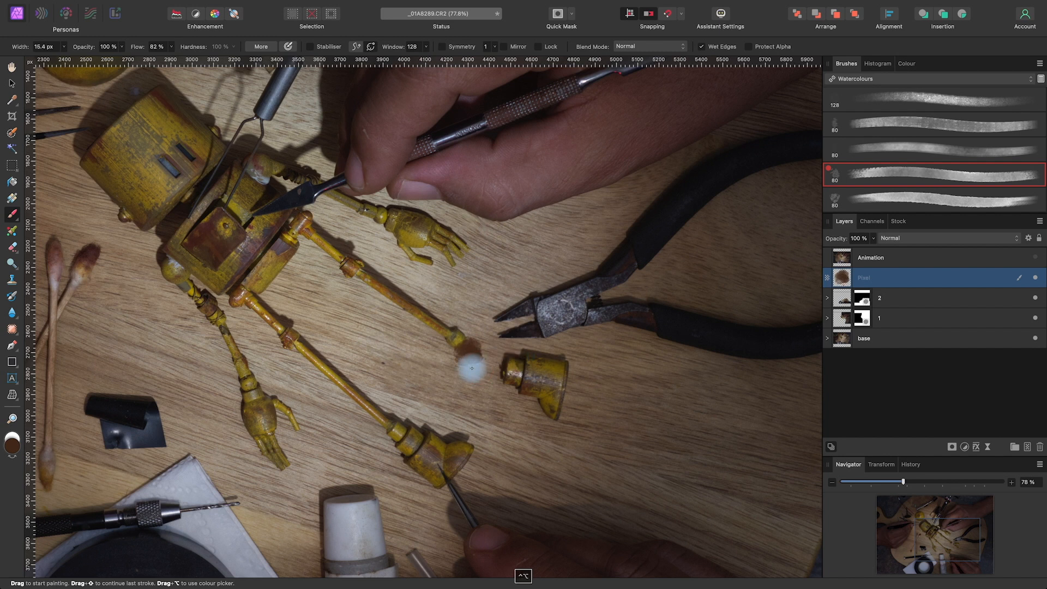
{"action": "scroll", "coordinate": [472, 368], "scroll_direction": "up", "scroll_amount": 5}
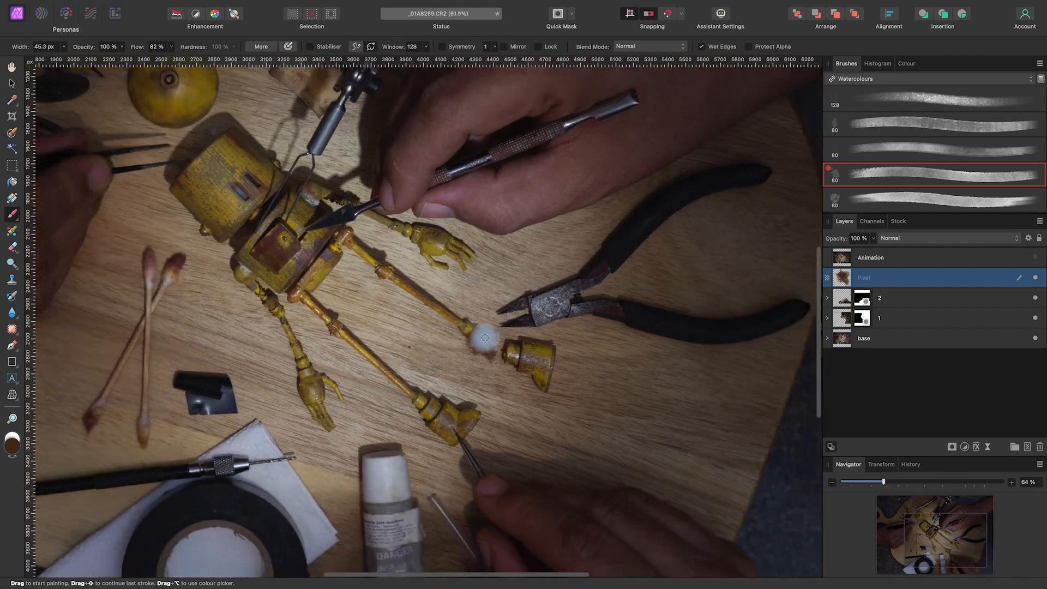
{"action": "key", "text": "space"}
{"action": "left_click_drag", "start_coordinate": [640, 388], "coordinate": [596, 380]}
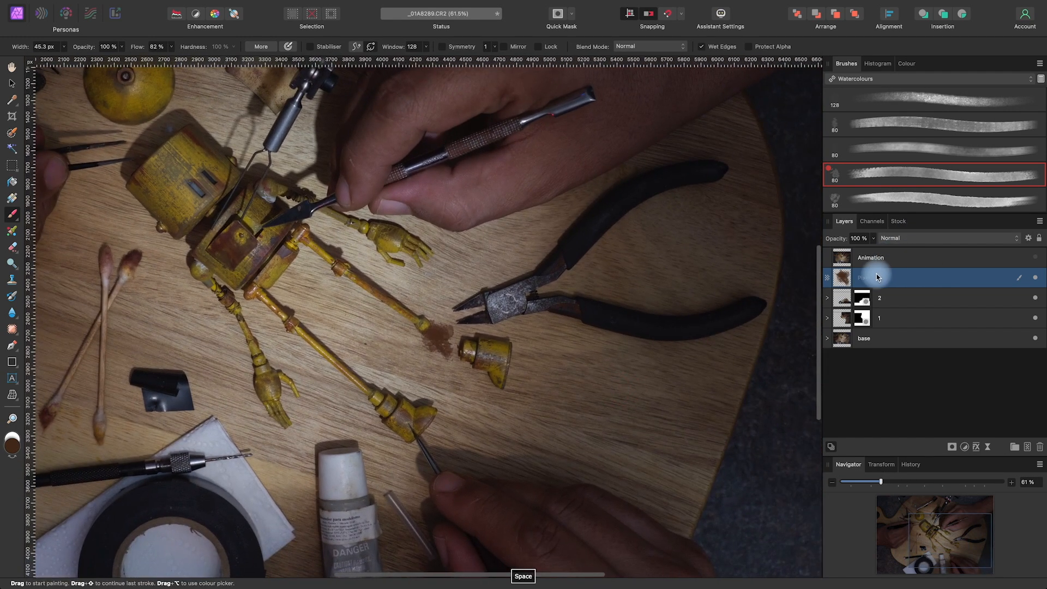
Set the stain layer's blend mode to Overlay and dab extra spots around the stain with a 45.3 px brush
{"action": "left_click", "coordinate": [924, 238]}
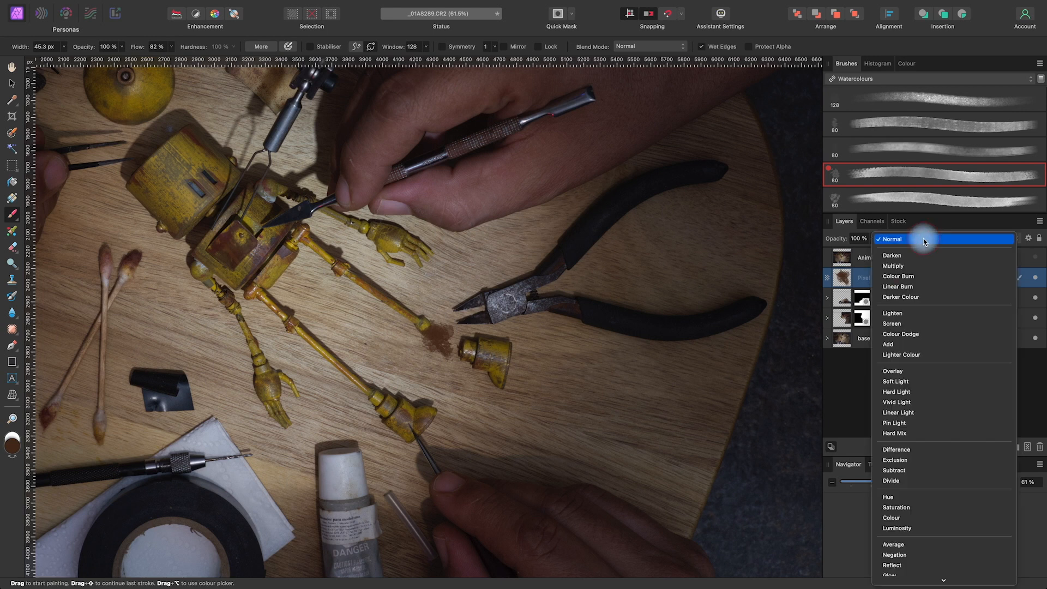
{"action": "left_click", "coordinate": [904, 373]}
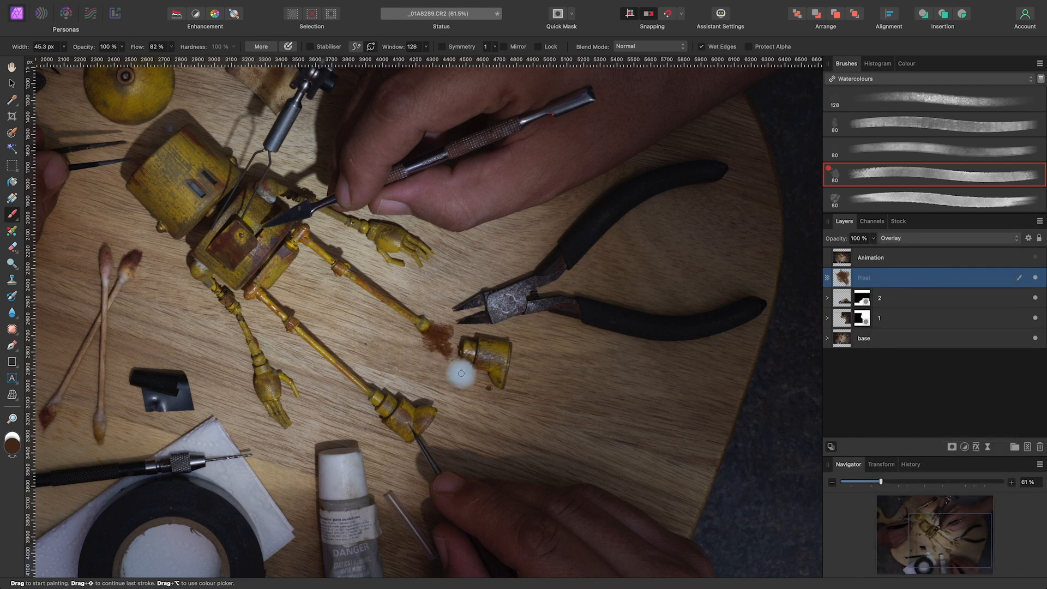
{"action": "left_click", "coordinate": [445, 365]}
{"action": "left_click", "coordinate": [437, 355]}
{"action": "left_click", "coordinate": [444, 323]}
{"action": "left_click", "coordinate": [438, 320]}
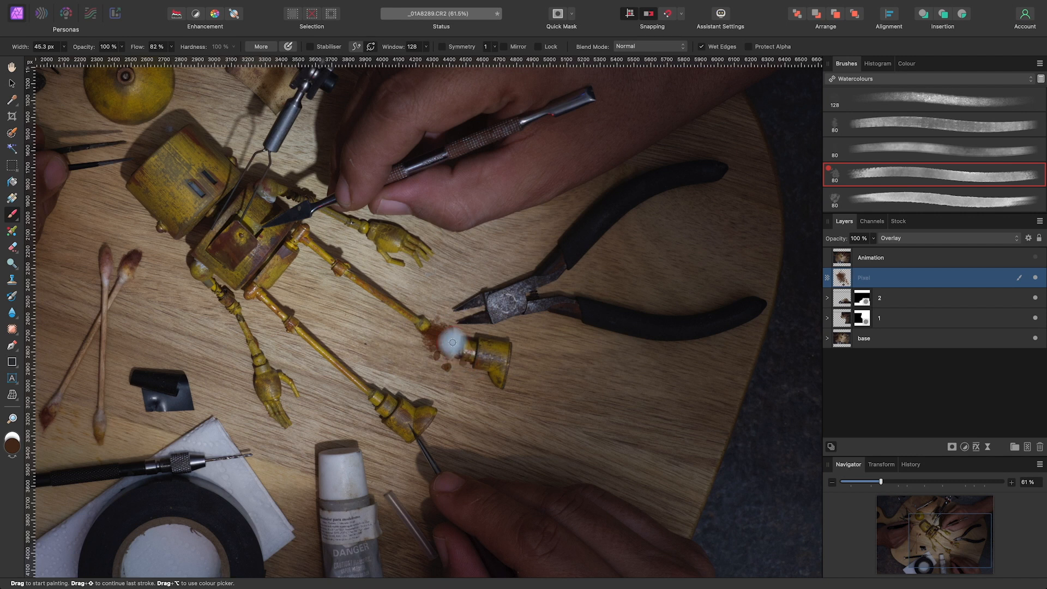
Lower the stain layer's opacity to 75%
{"action": "left_click", "coordinate": [872, 239]}
{"action": "left_click_drag", "start_coordinate": [872, 252], "coordinate": [852, 252]}
{"action": "key", "text": "space"}
{"action": "left_click_drag", "start_coordinate": [459, 353], "coordinate": [645, 297]}
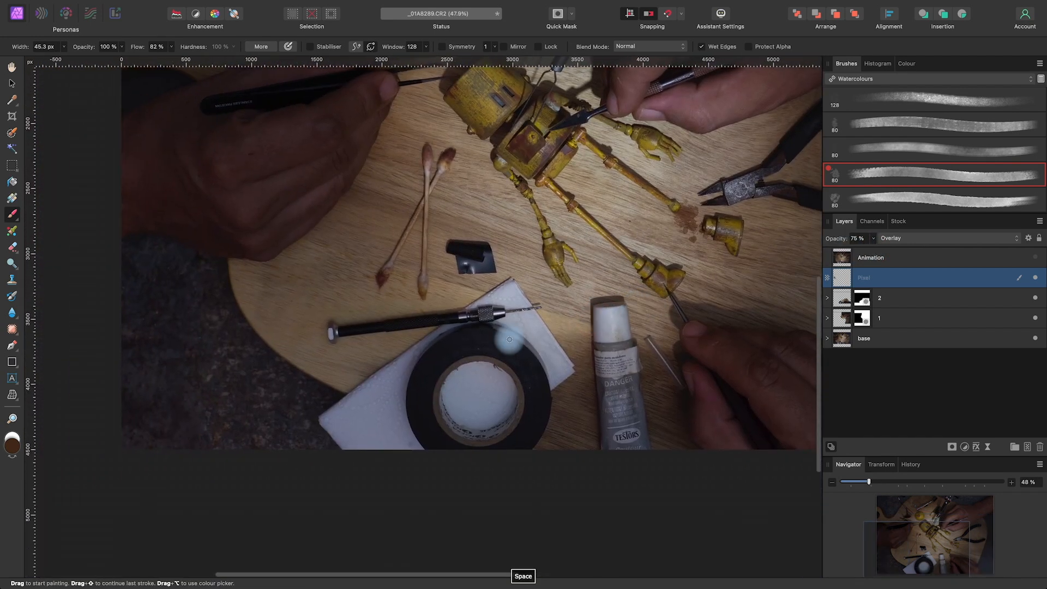
Add another empty pixel layer above the stain layer for painting around the paper towel and cotton swabs
{"action": "scroll", "coordinate": [510, 330], "scroll_direction": "up", "scroll_amount": 4}
{"action": "key", "text": "space"}
{"action": "left_click_drag", "start_coordinate": [572, 285], "coordinate": [488, 342]}
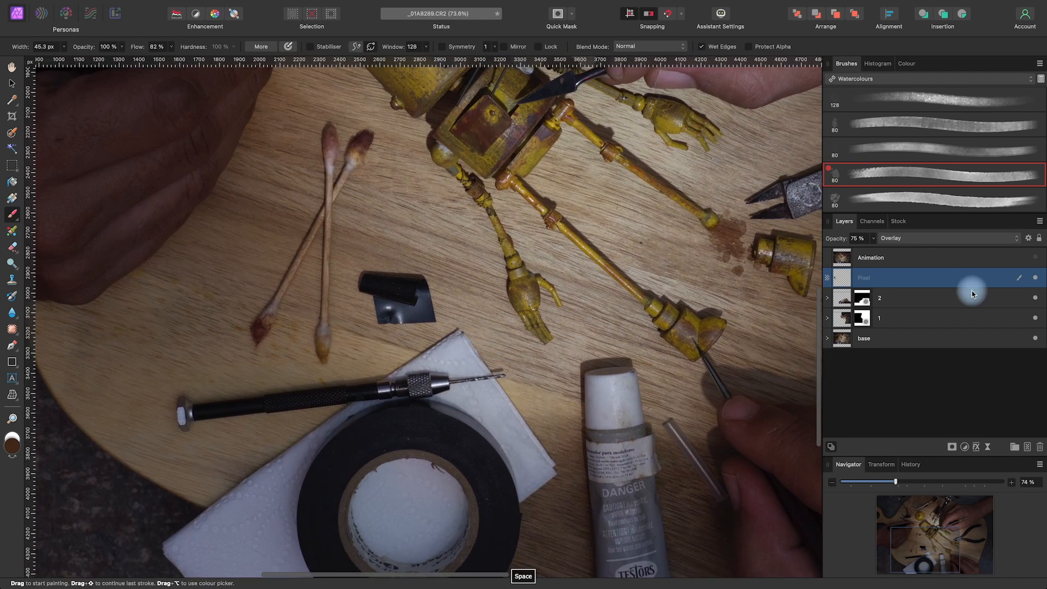
{"action": "left_click", "coordinate": [1028, 448]}
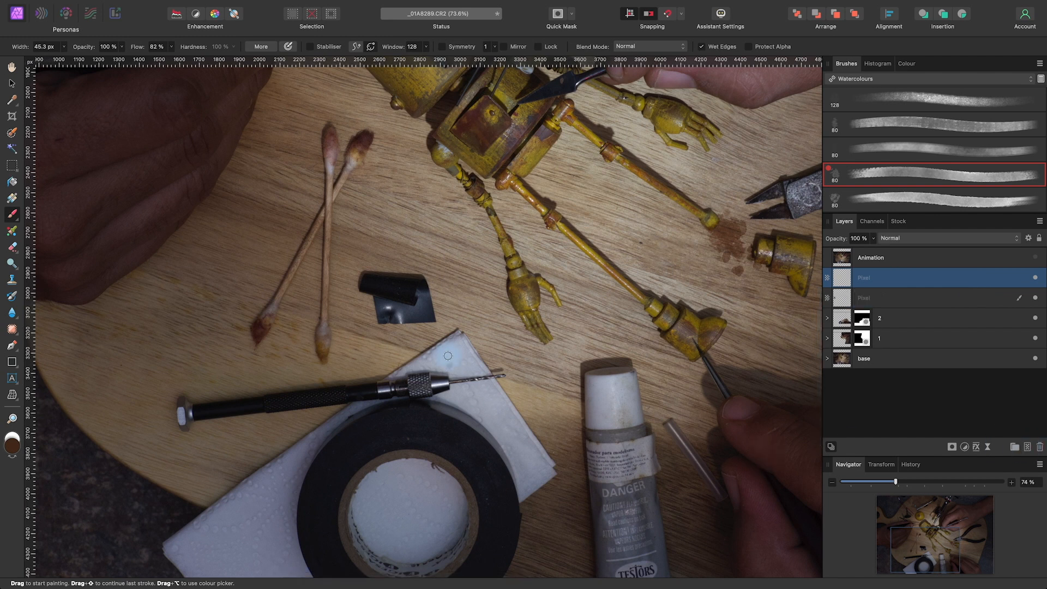
{"action": "scroll", "coordinate": [447, 356], "scroll_direction": "up", "scroll_amount": 5}
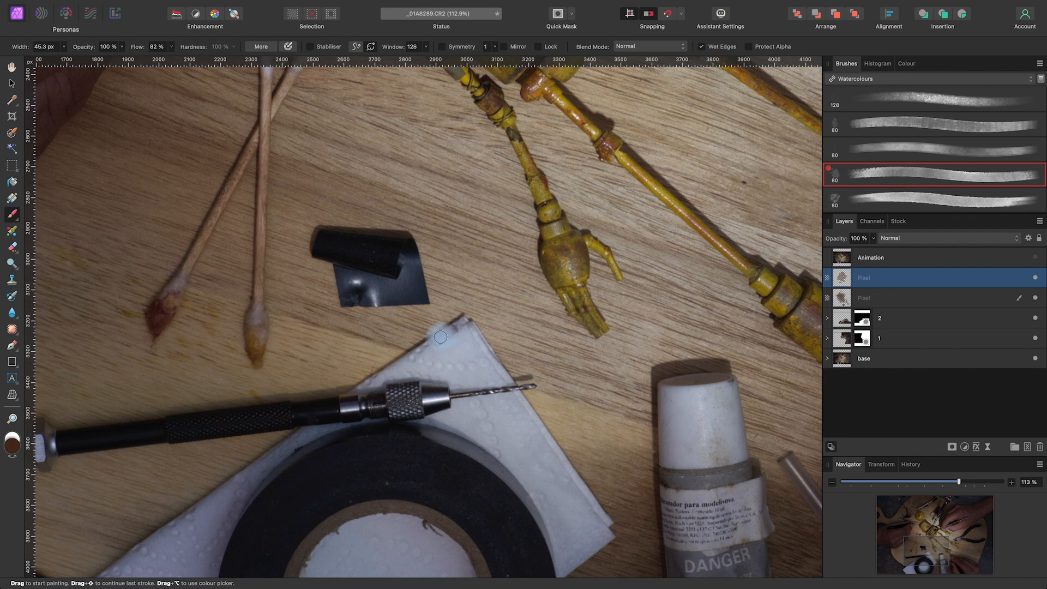
Paint a brown stain over the paper towel's upper corner with a brush around 20 px, and set its layer to Overlay blending
{"action": "mouse_move", "coordinate": [447, 346]}
{"action": "left_mouse_down"}
{"action": "mouse_move", "coordinate": [422, 349]}
{"action": "mouse_move", "coordinate": [448, 329]}
{"action": "left_mouse_up"}
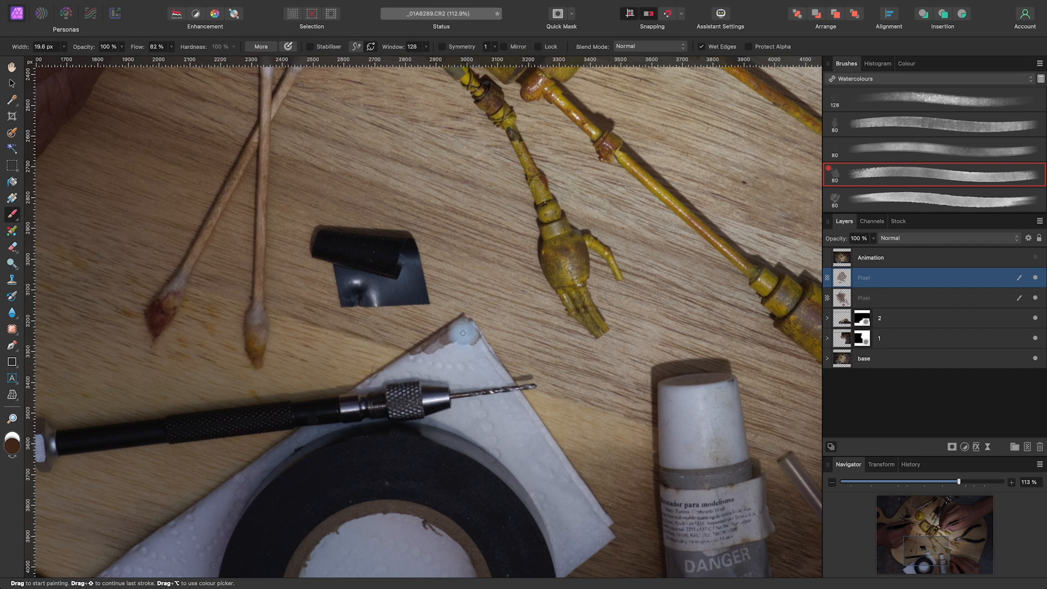
{"action": "mouse_move", "coordinate": [466, 342]}
{"action": "left_mouse_down"}
{"action": "mouse_move", "coordinate": [458, 366]}
{"action": "mouse_move", "coordinate": [460, 346]}
{"action": "mouse_move", "coordinate": [489, 360]}
{"action": "mouse_move", "coordinate": [466, 337]}
{"action": "mouse_move", "coordinate": [466, 321]}
{"action": "mouse_move", "coordinate": [458, 343]}
{"action": "left_mouse_up"}
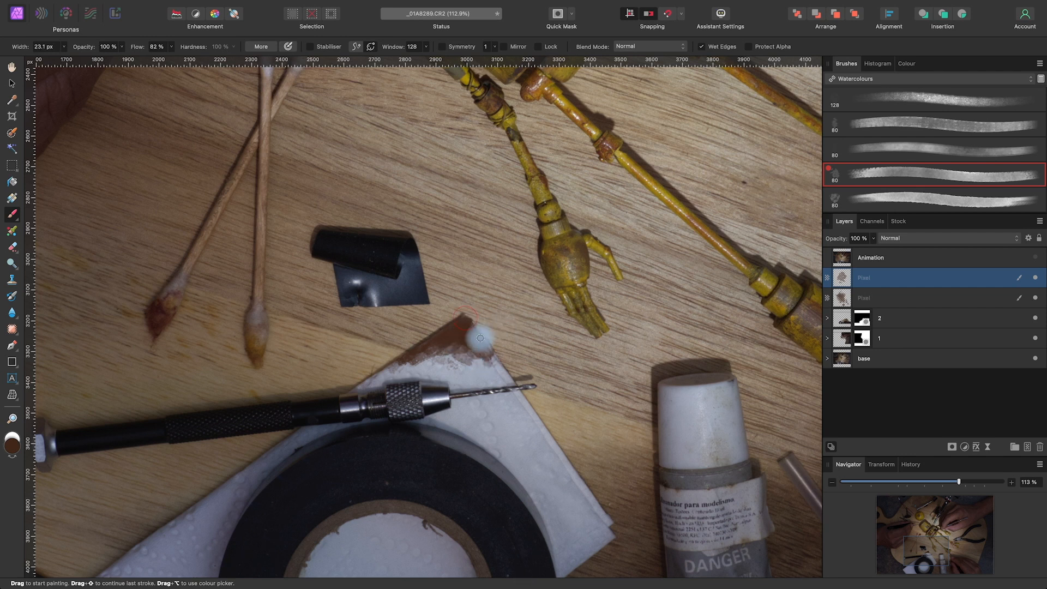
{"action": "left_click", "coordinate": [904, 241]}
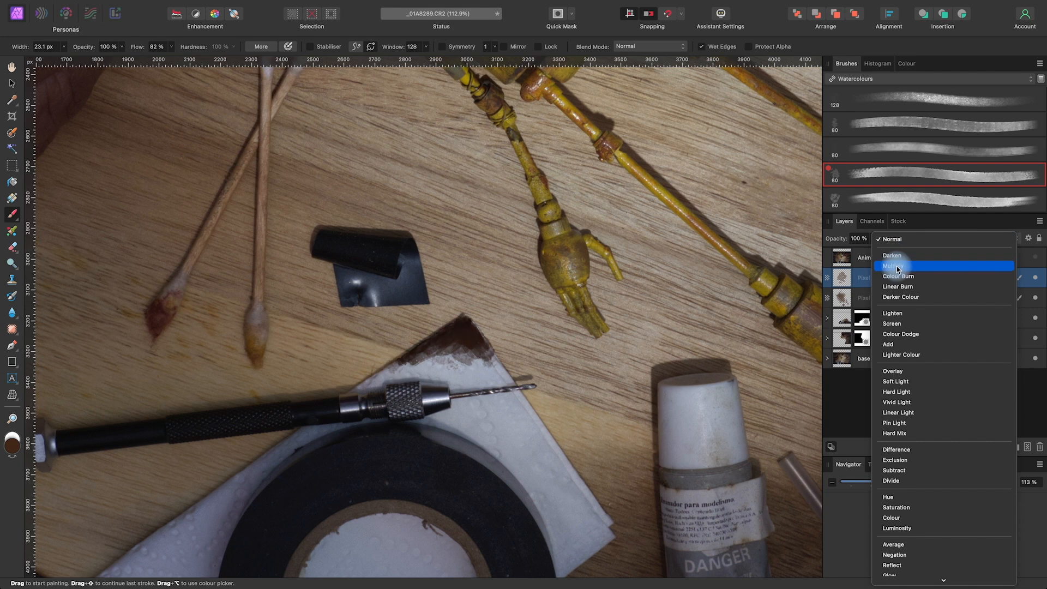
{"action": "left_click", "coordinate": [894, 371]}
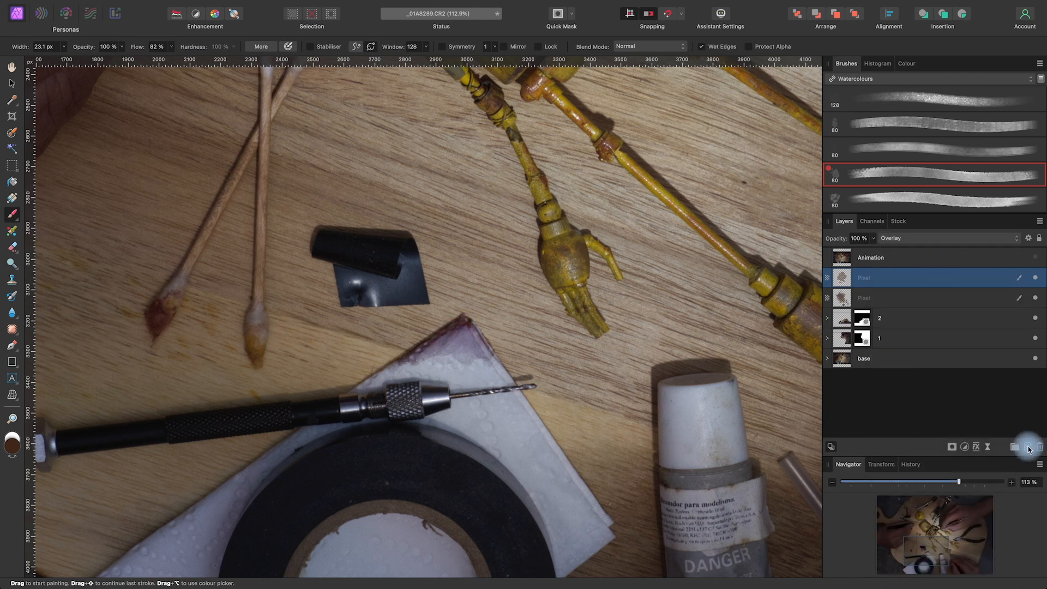
Add another pixel layer above the towel stain and set the brush colour to a darker brown, #291A11
{"action": "left_click", "coordinate": [1028, 448]}
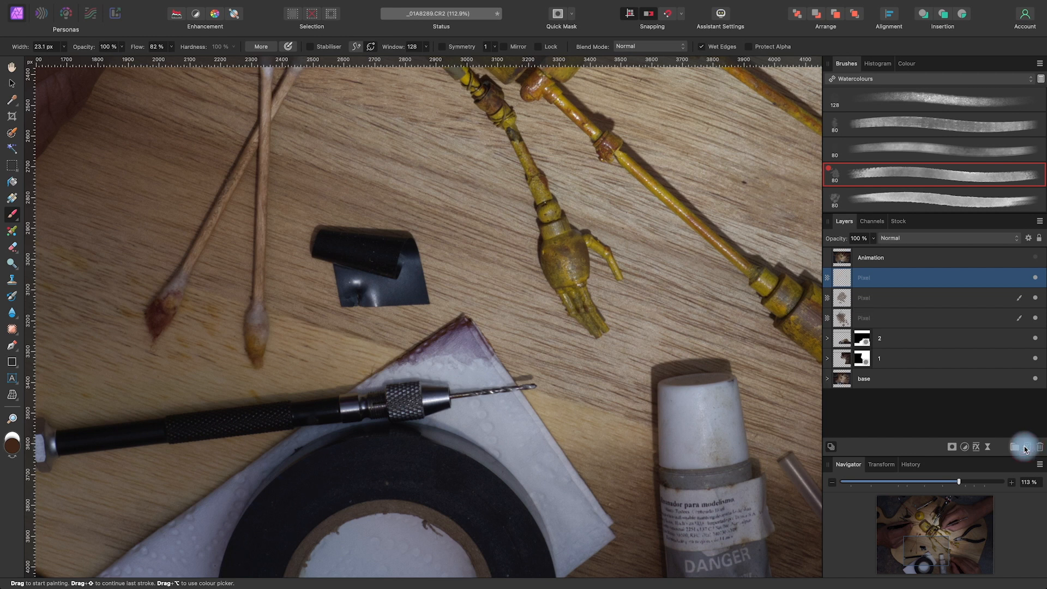
{"action": "double_click", "coordinate": [12, 449]}
{"action": "left_click_drag", "start_coordinate": [715, 444], "coordinate": [735, 463]}
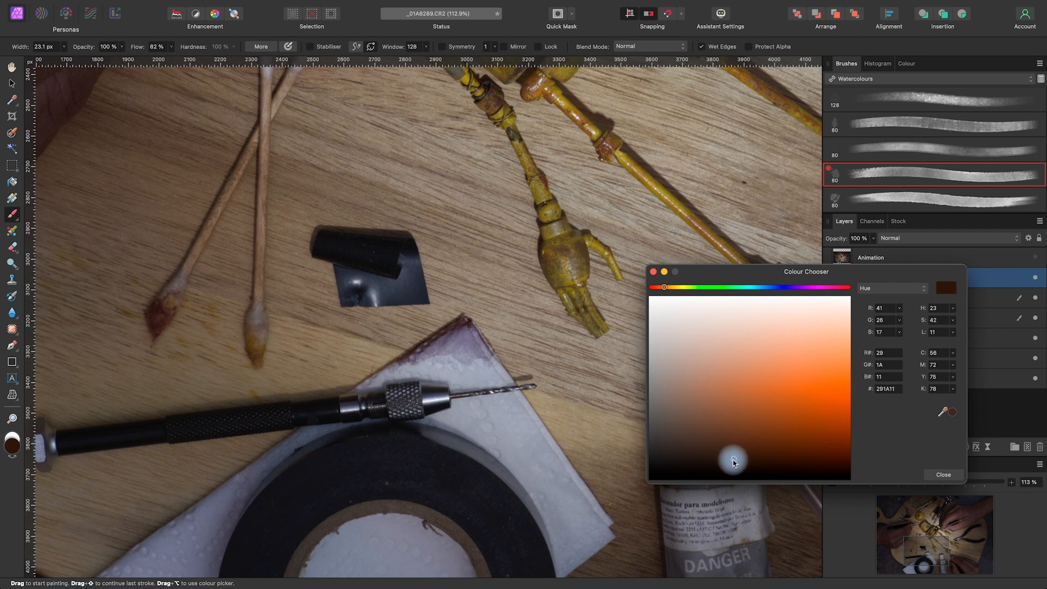
{"action": "left_click", "coordinate": [944, 475]}
Paint over the paper towel's stained corner with a 51 px brush and set the new layer's blend mode to Soft Light
{"action": "mouse_move", "coordinate": [458, 329]}
{"action": "left_mouse_down"}
{"action": "mouse_move", "coordinate": [466, 323]}
{"action": "mouse_move", "coordinate": [442, 334]}
{"action": "mouse_move", "coordinate": [472, 329]}
{"action": "mouse_move", "coordinate": [476, 341]}
{"action": "mouse_move", "coordinate": [438, 345]}
{"action": "left_mouse_up"}
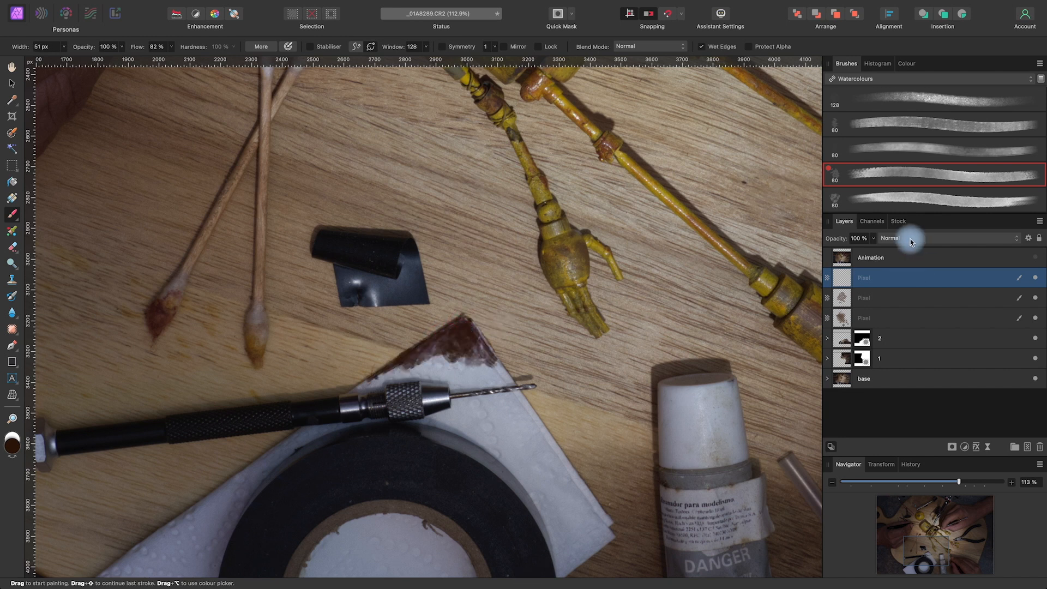
{"action": "left_click", "coordinate": [915, 240]}
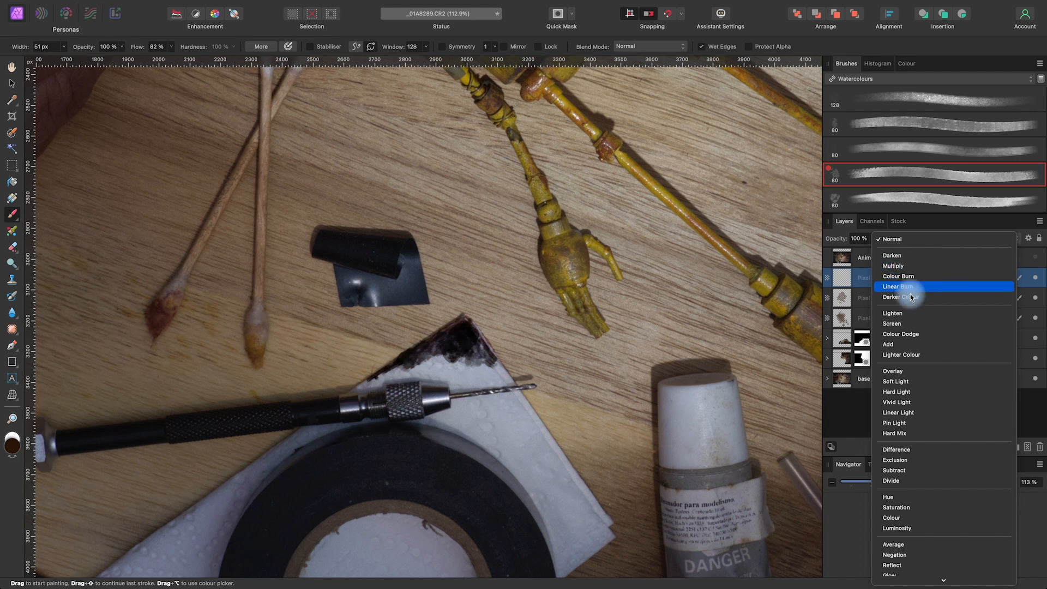
{"action": "left_click", "coordinate": [900, 382]}
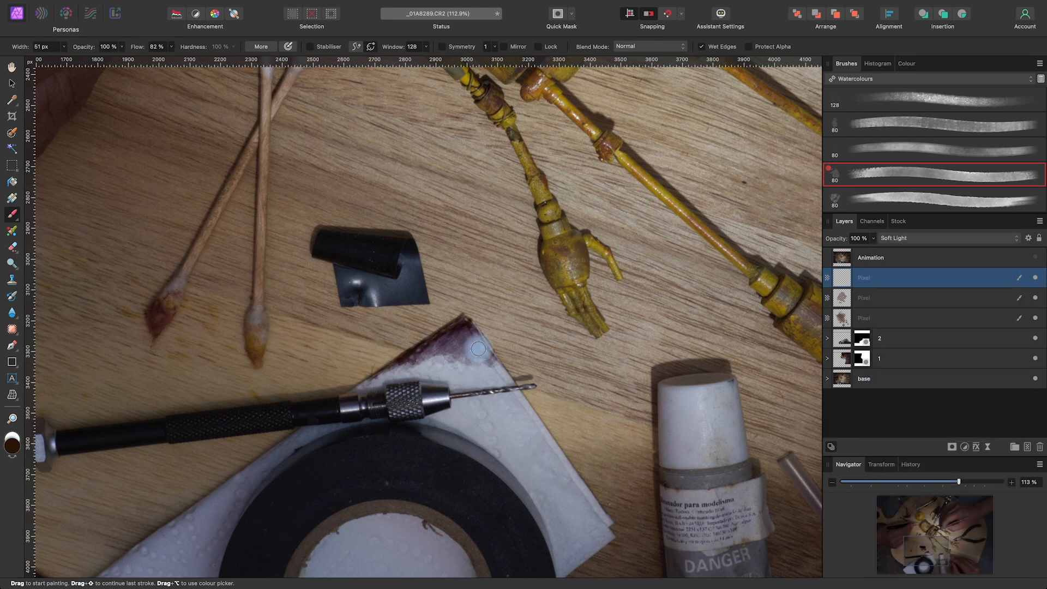
Group the three stain layers with layers 2, 1 and base, and name the group File 1
{"action": "scroll", "coordinate": [478, 349], "scroll_direction": "down", "scroll_amount": 10}
{"action": "key", "text": "space"}
{"action": "scroll", "coordinate": [609, 331], "scroll_direction": "up", "scroll_amount": 4}
{"action": "left_click_drag", "start_coordinate": [578, 322], "coordinate": [567, 378]}
{"action": "left_click", "coordinate": [937, 280]}
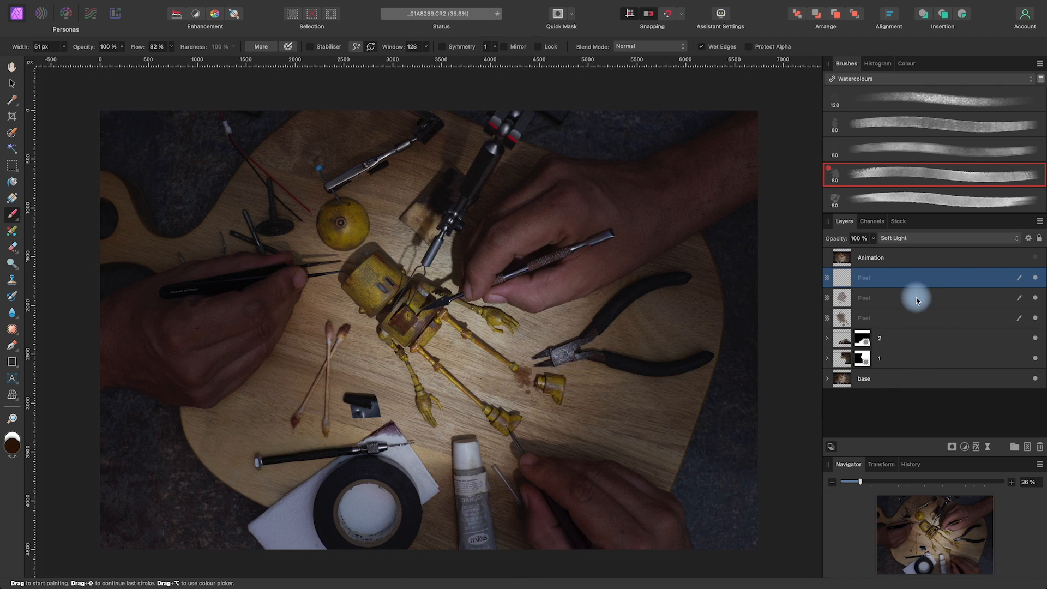
{"action": "left_click_drag", "start_coordinate": [912, 299], "coordinate": [901, 394]}
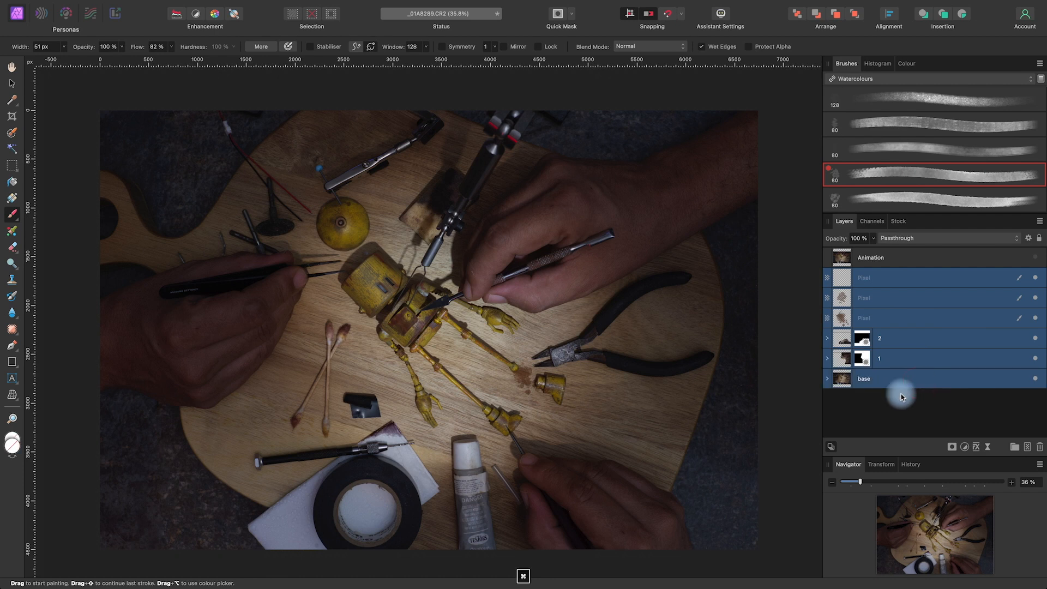
{"action": "left_click", "coordinate": [1015, 447]}
{"action": "double_click", "coordinate": [869, 279]}
{"action": "type", "text": "File 1"}
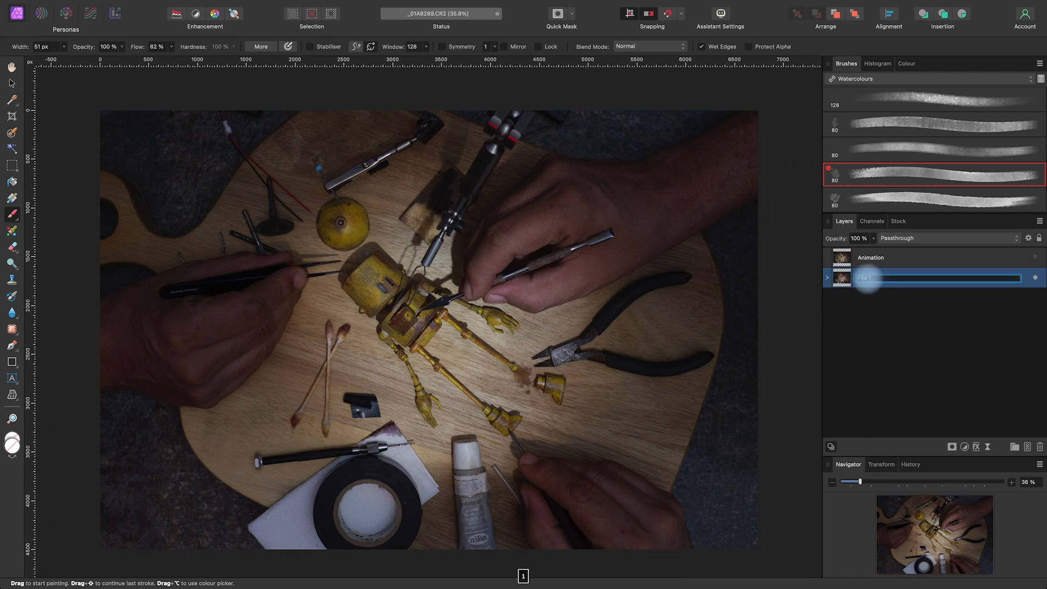
{"action": "left_click", "coordinate": [871, 357]}
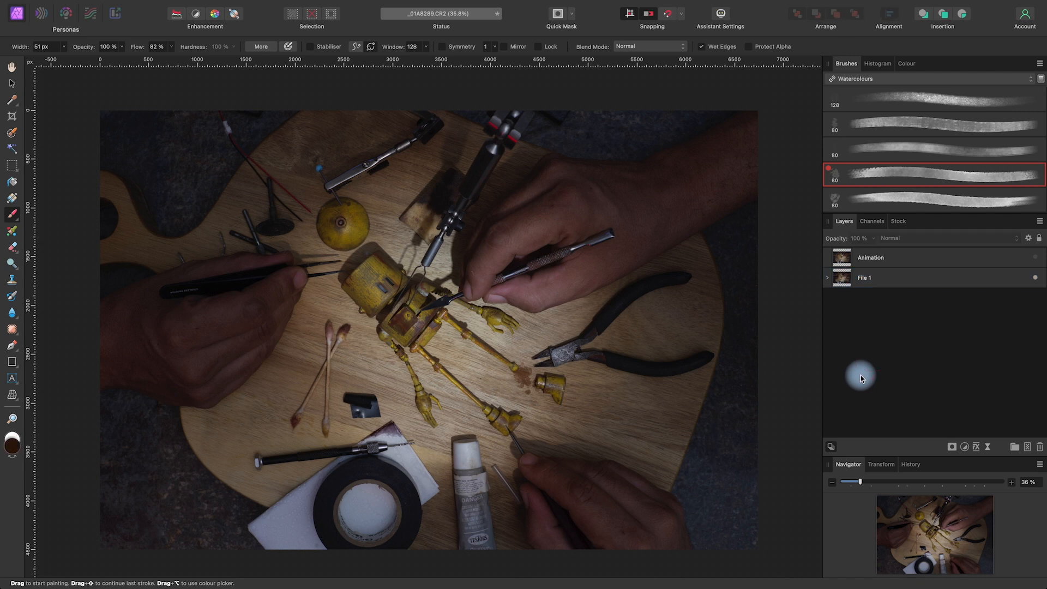
Duplicate the File 1 group and rename the copy File 2
{"action": "left_click", "coordinate": [932, 281]}
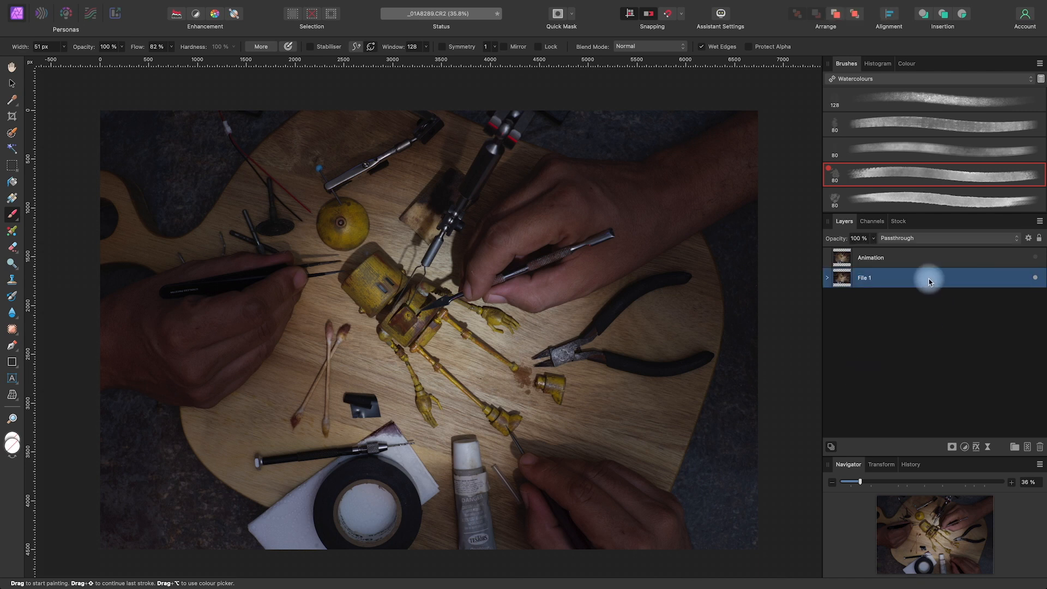
{"action": "right_click", "coordinate": [929, 279]}
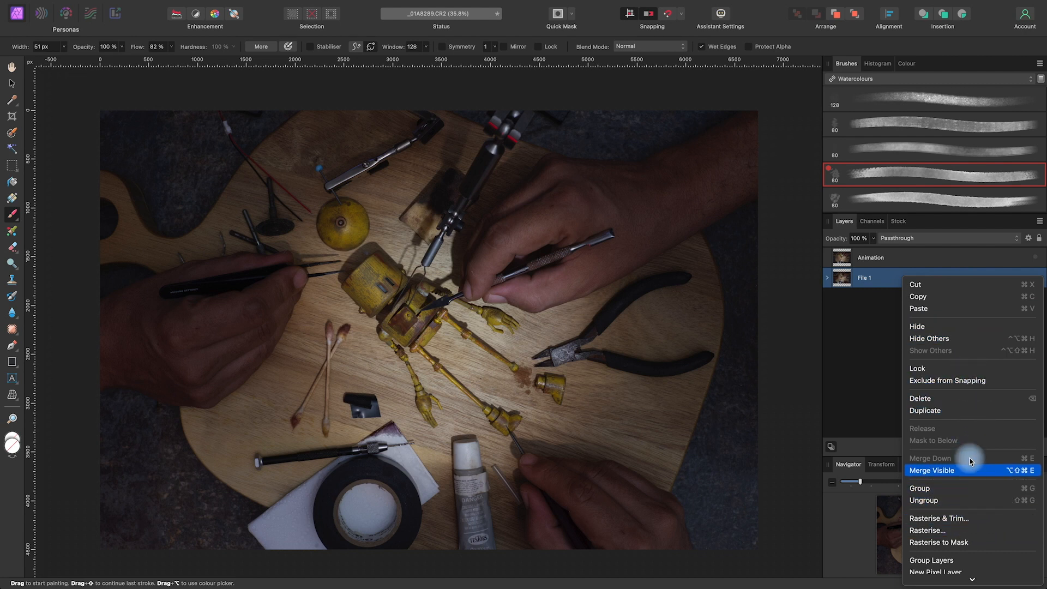
{"action": "left_click", "coordinate": [961, 410]}
{"action": "left_click", "coordinate": [869, 282]}
{"action": "left_click", "coordinate": [869, 281]}
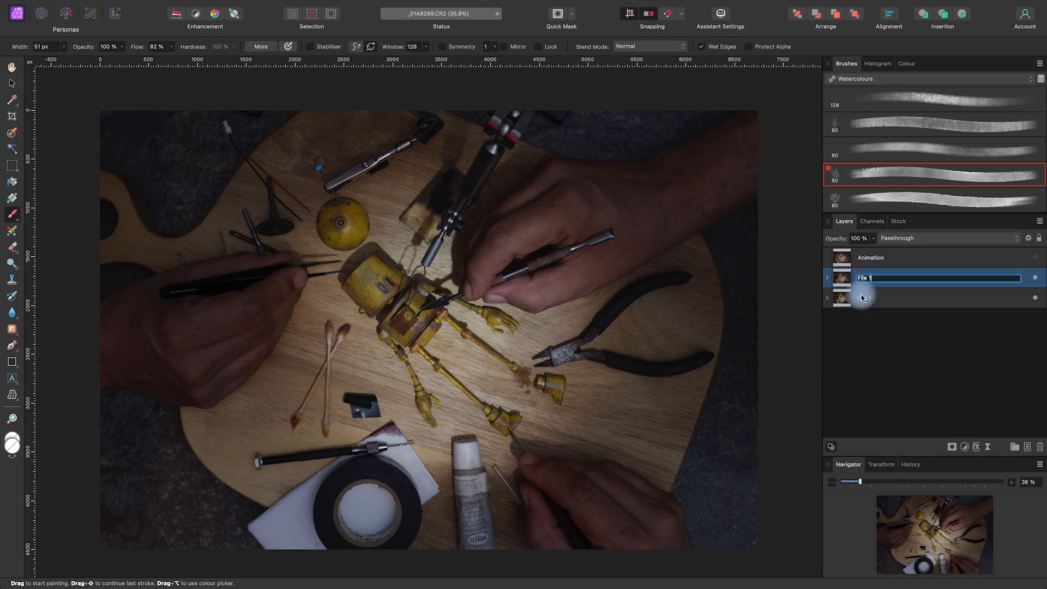
{"action": "type", "text": "File 2"}
{"action": "left_click", "coordinate": [912, 378]}
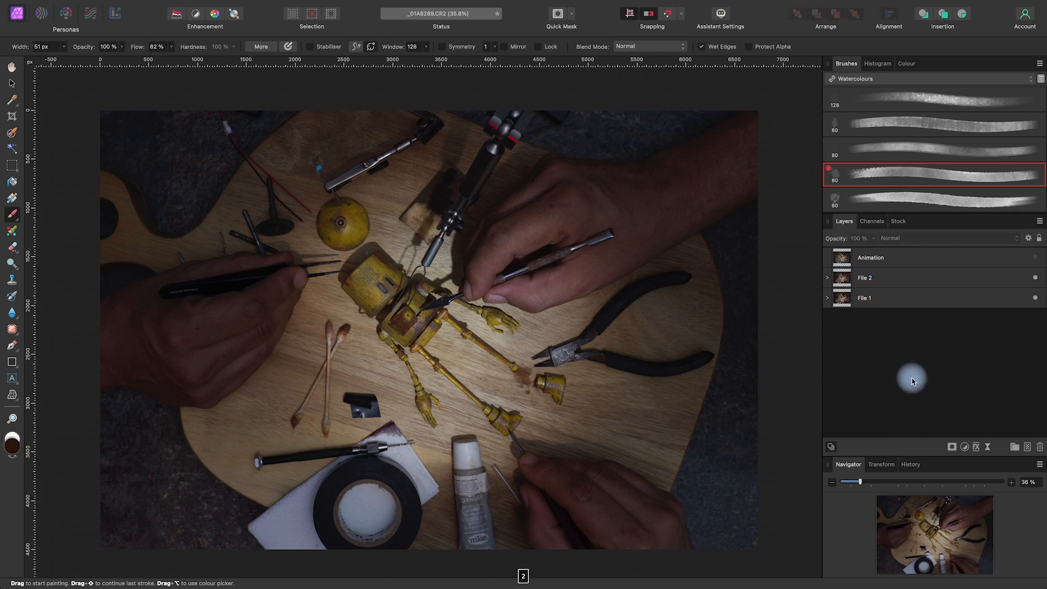
Check the File 2 group's visibility and expand the group to show its layers
{"action": "left_click", "coordinate": [1035, 278]}
{"action": "left_click", "coordinate": [935, 279]}
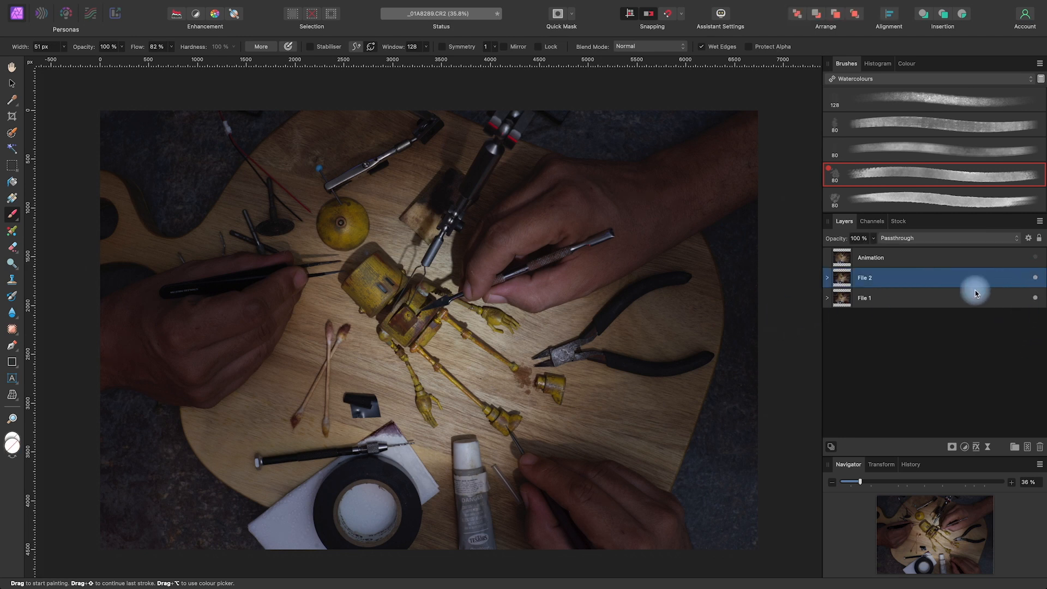
{"action": "left_click", "coordinate": [828, 278]}
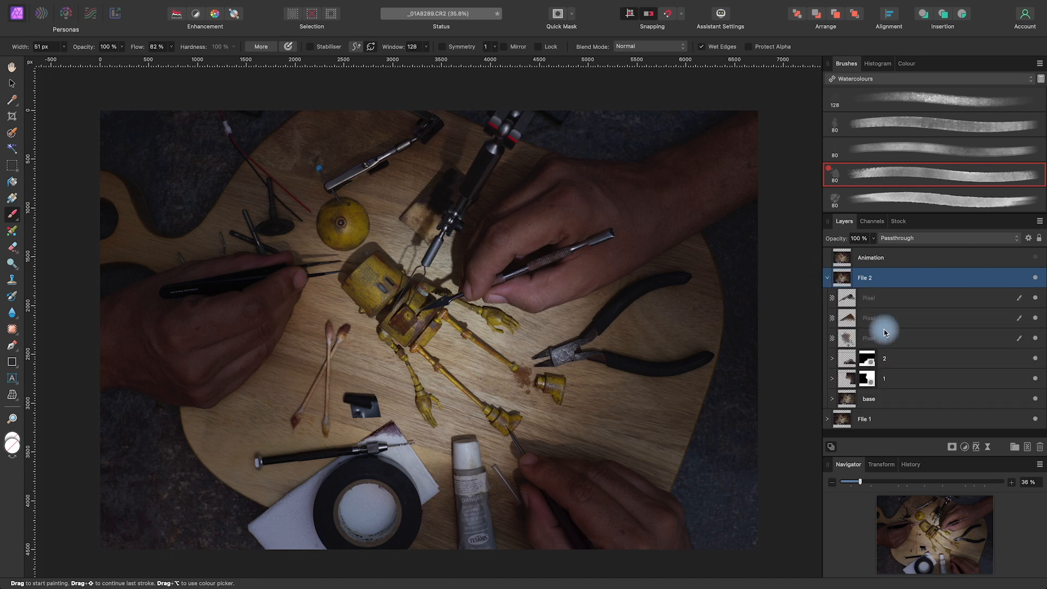
Toggle layers 2, 1 and Animation on and off to compare which hands each one contributes to the composite
{"action": "left_click", "coordinate": [895, 258]}
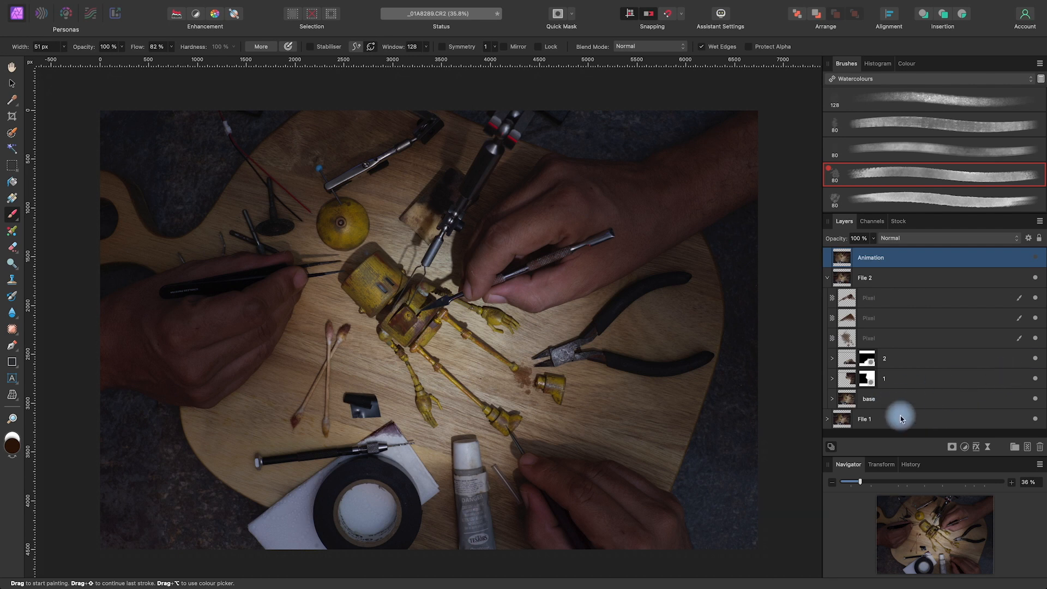
{"action": "left_click", "coordinate": [832, 401]}
{"action": "left_click", "coordinate": [831, 360]}
{"action": "left_click", "coordinate": [832, 360]}
{"action": "left_click", "coordinate": [1038, 358]}
{"action": "left_click", "coordinate": [1036, 358]}
{"action": "left_click", "coordinate": [1035, 379]}
{"action": "left_click", "coordinate": [1034, 379]}
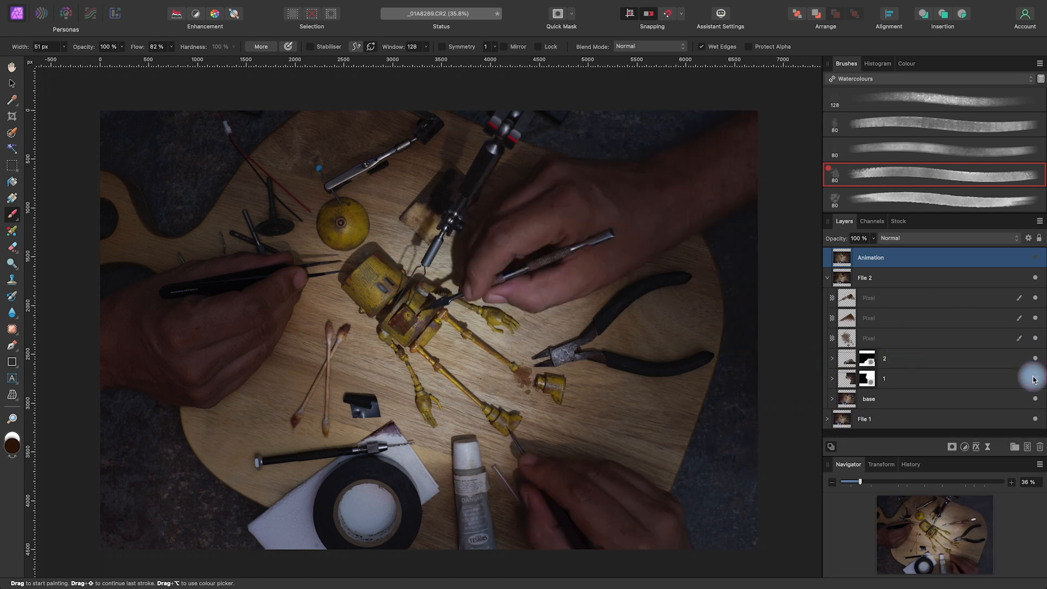
{"action": "left_click", "coordinate": [1034, 339]}
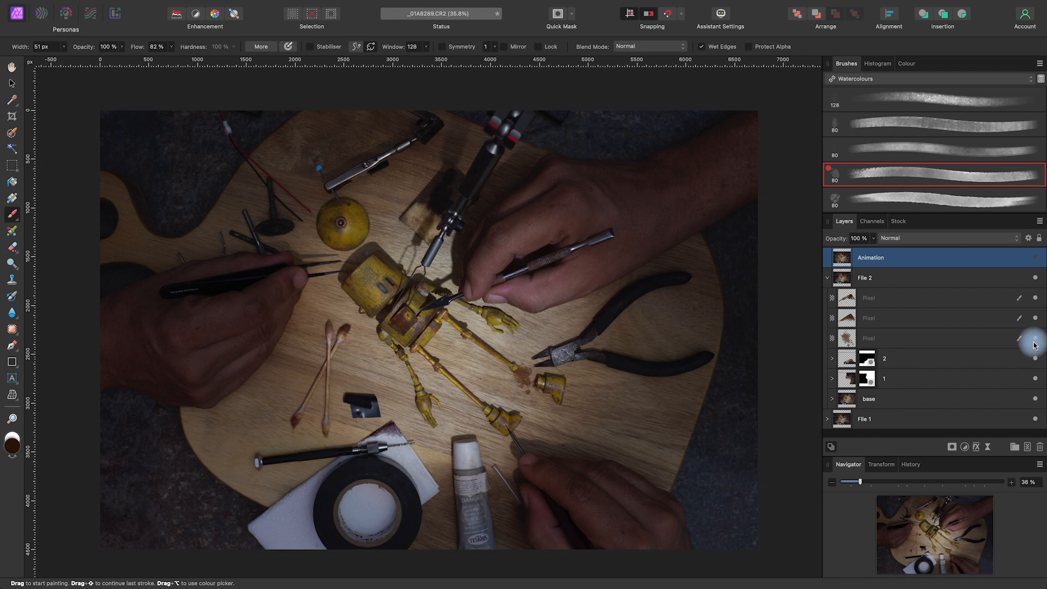
{"action": "left_click", "coordinate": [1035, 380]}
{"action": "left_click", "coordinate": [1035, 380]}
{"action": "left_click", "coordinate": [1036, 380]}
{"action": "left_click", "coordinate": [1036, 381]}
{"action": "left_click", "coordinate": [1035, 380]}
{"action": "left_click", "coordinate": [1036, 380]}
{"action": "left_click", "coordinate": [1035, 257]}
{"action": "left_click", "coordinate": [1035, 258]}
{"action": "left_click", "coordinate": [1035, 257]}
{"action": "left_click", "coordinate": [1035, 258]}
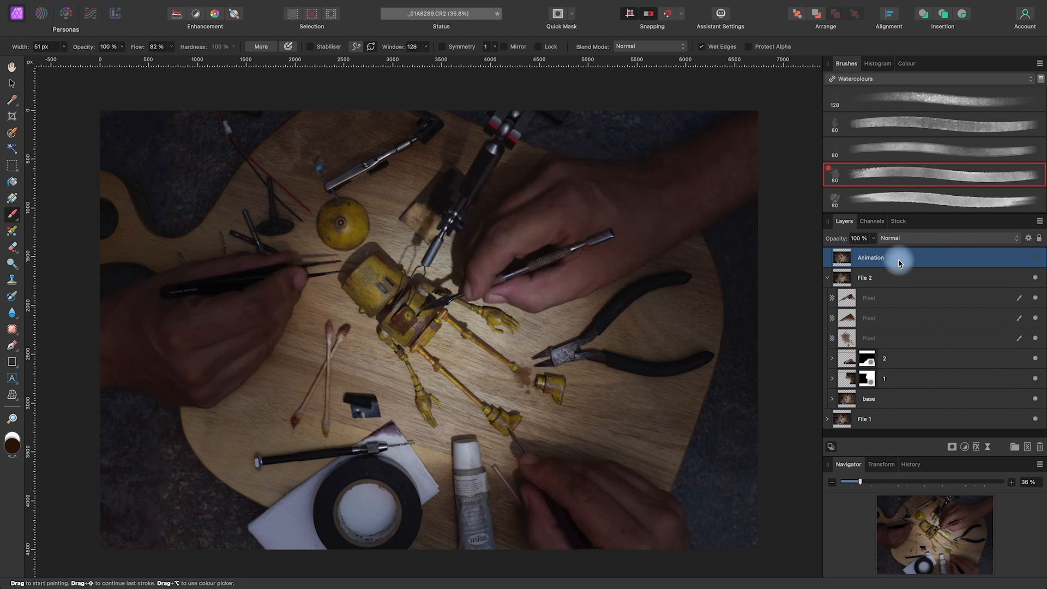
Replace layer 1 in the File 2 group with the Animation layer, placed directly below layer 2, and make it visible
{"action": "left_click_drag", "start_coordinate": [890, 262], "coordinate": [901, 369]}
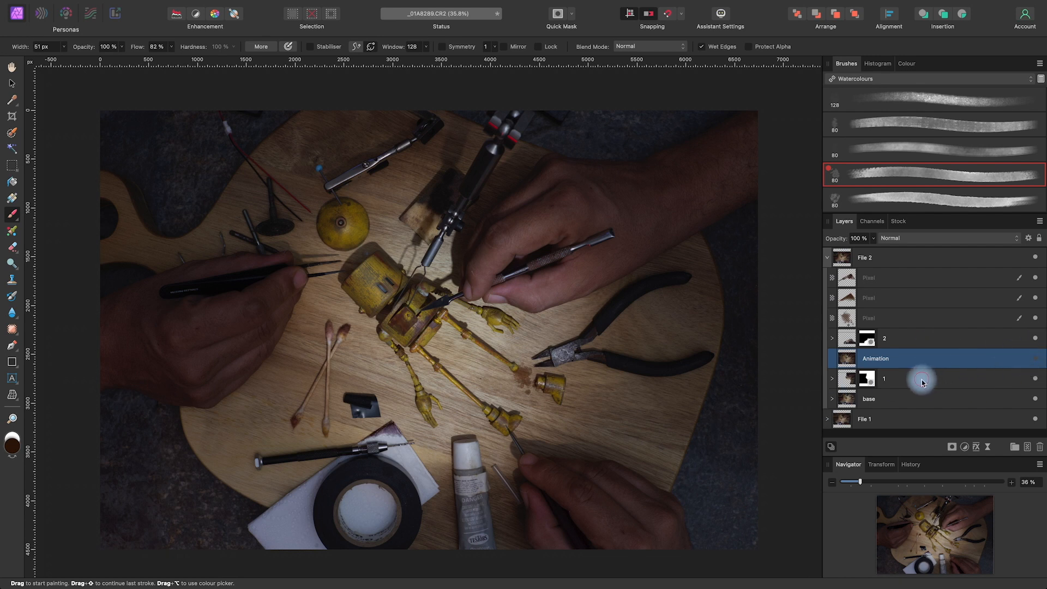
{"action": "left_click", "coordinate": [1038, 448]}
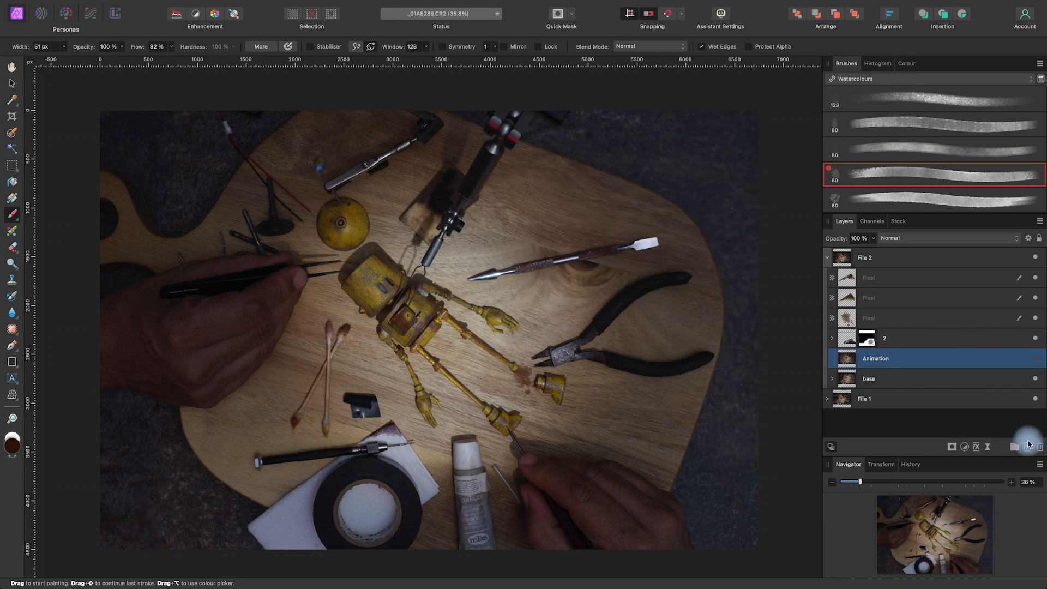
{"action": "left_click", "coordinate": [1036, 360]}
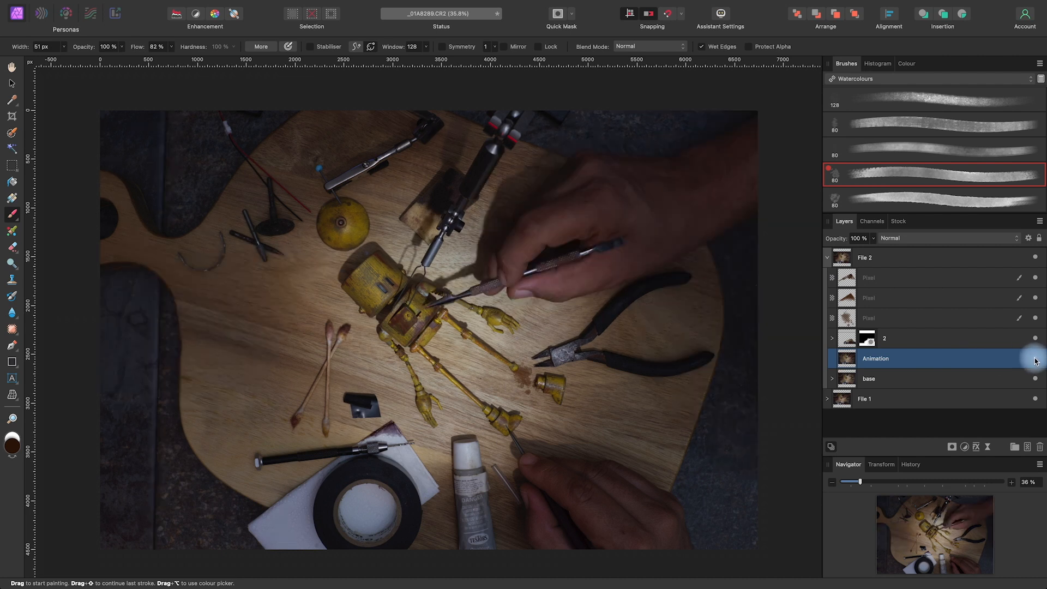
Add a mask to the Animation layer and fill it with black at 100% opacity
{"action": "key", "text": "space"}
{"action": "left_click_drag", "start_coordinate": [743, 437], "coordinate": [696, 437]}
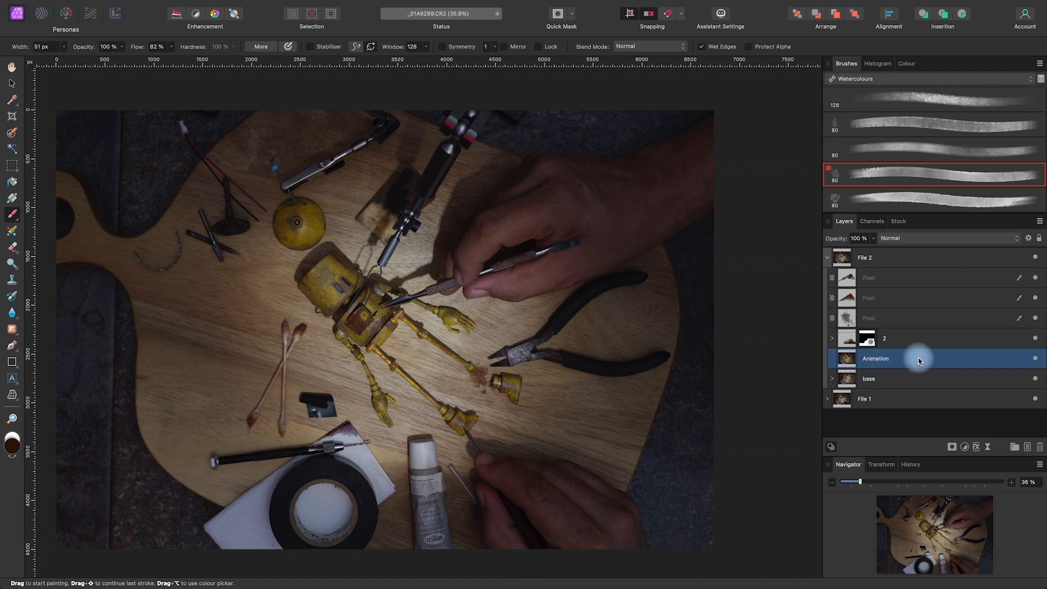
{"action": "left_click", "coordinate": [951, 447]}
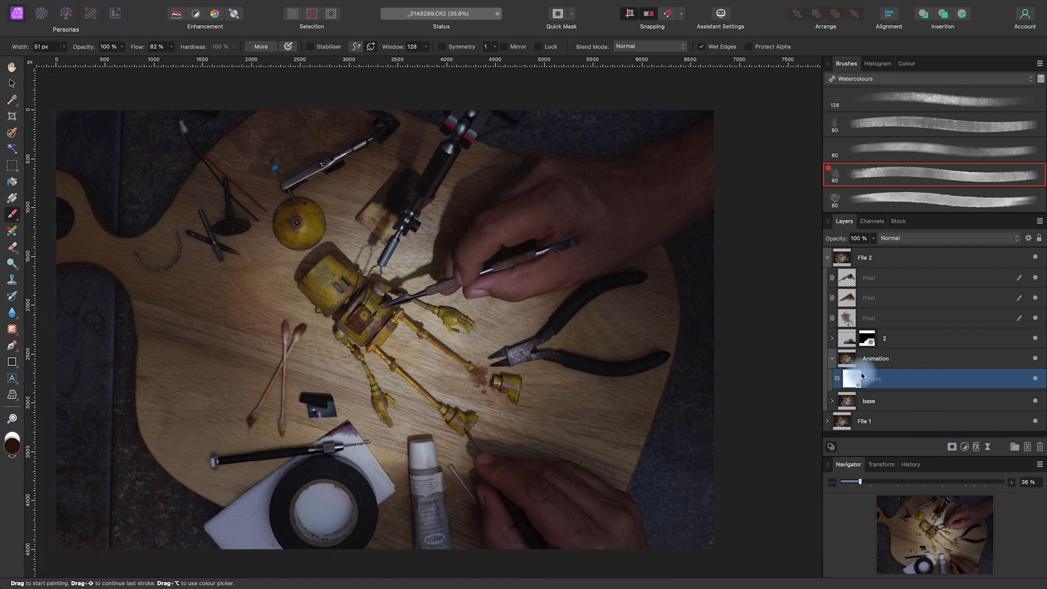
{"action": "mouse_move", "coordinate": [148, 3]}
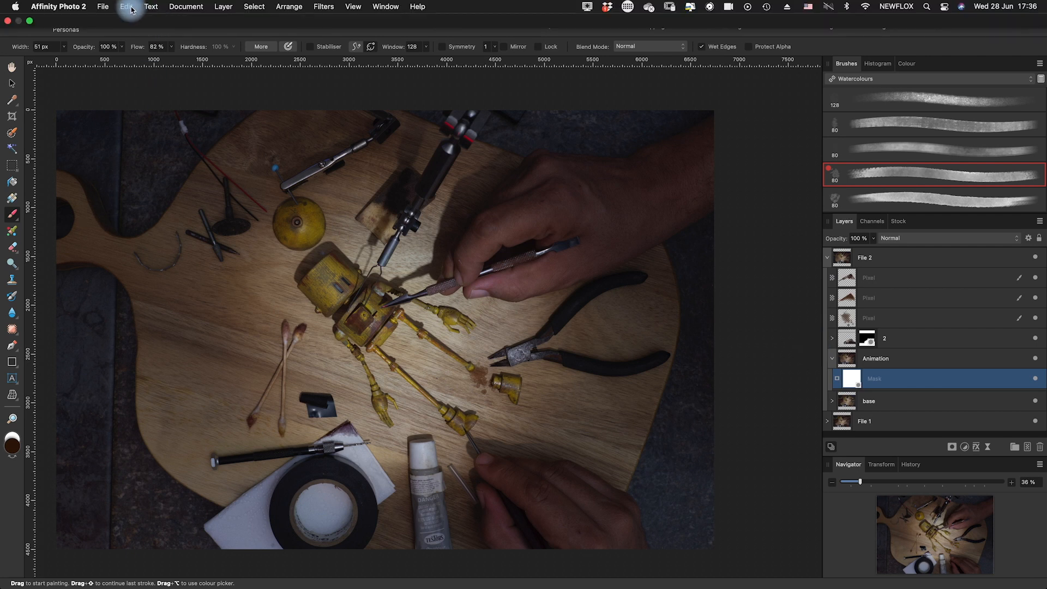
{"action": "left_click", "coordinate": [127, 7]}
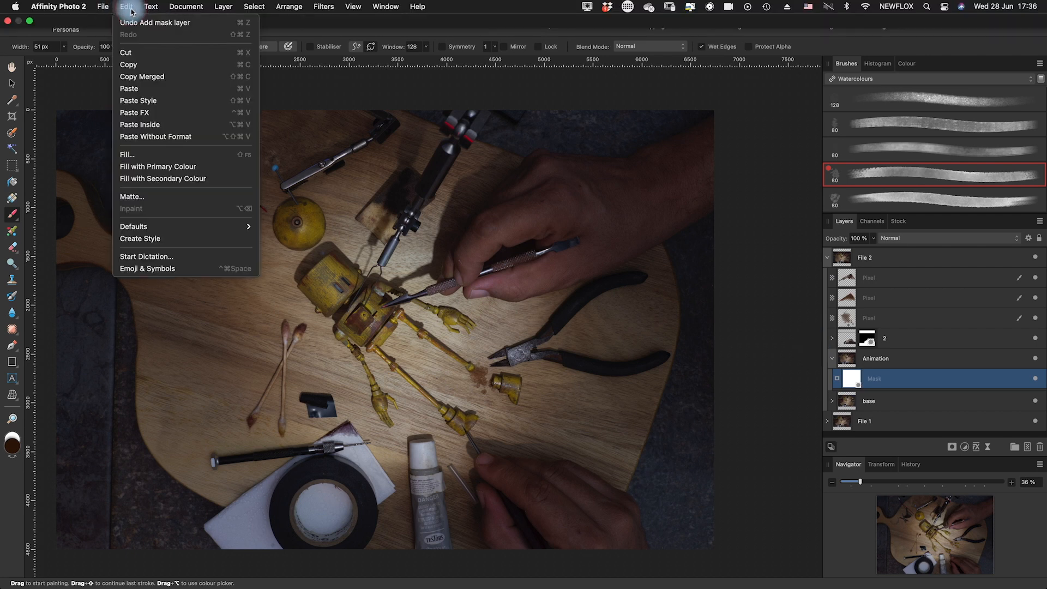
{"action": "left_click", "coordinate": [146, 154]}
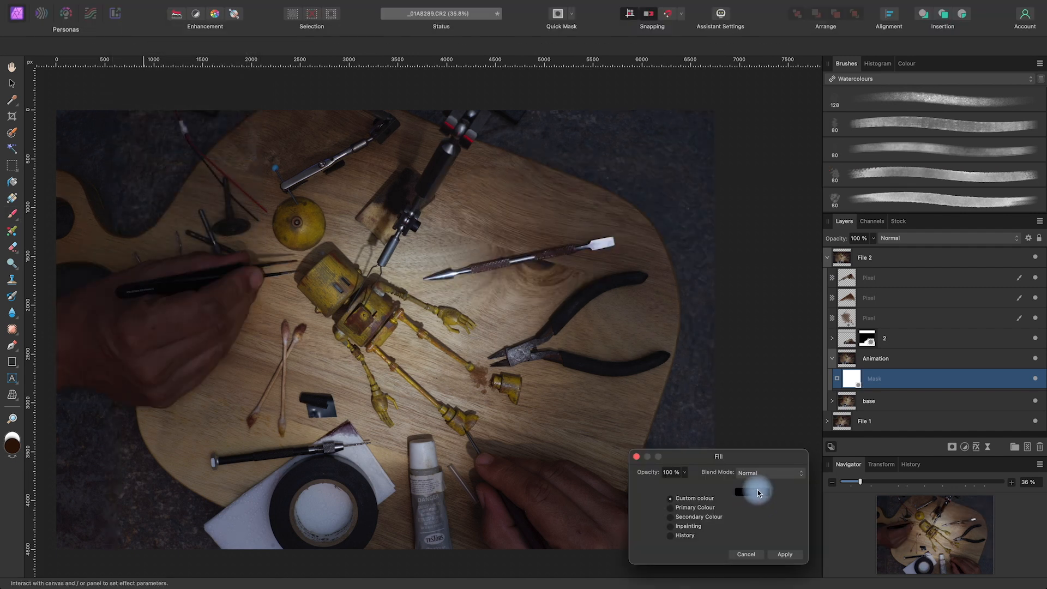
{"action": "left_click", "coordinate": [787, 554]}
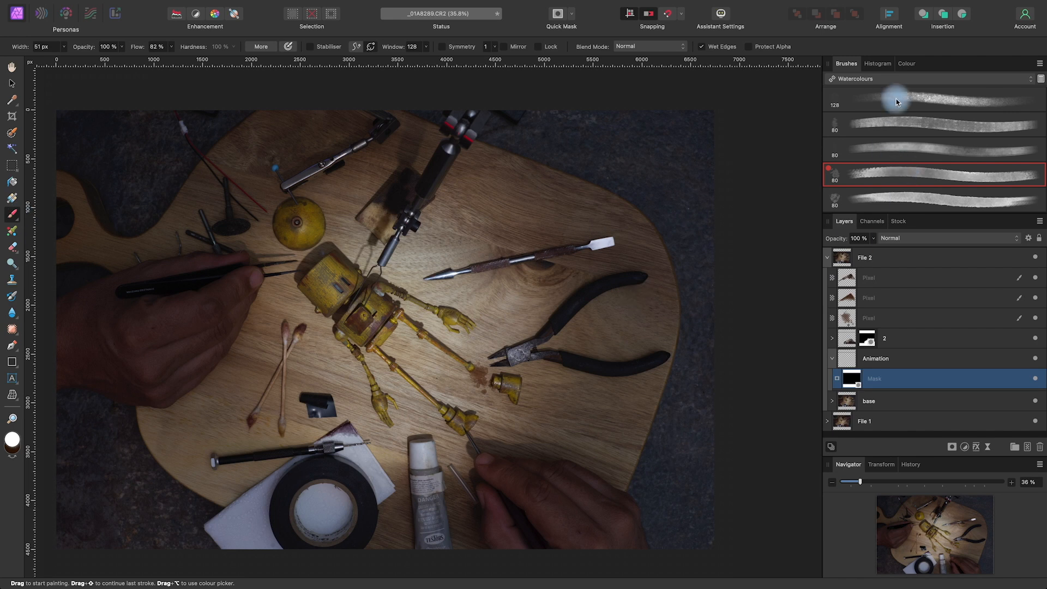
Choose the soft round 128 px brush from the Basic category for painting on the Animation mask
{"action": "left_click", "coordinate": [877, 78]}
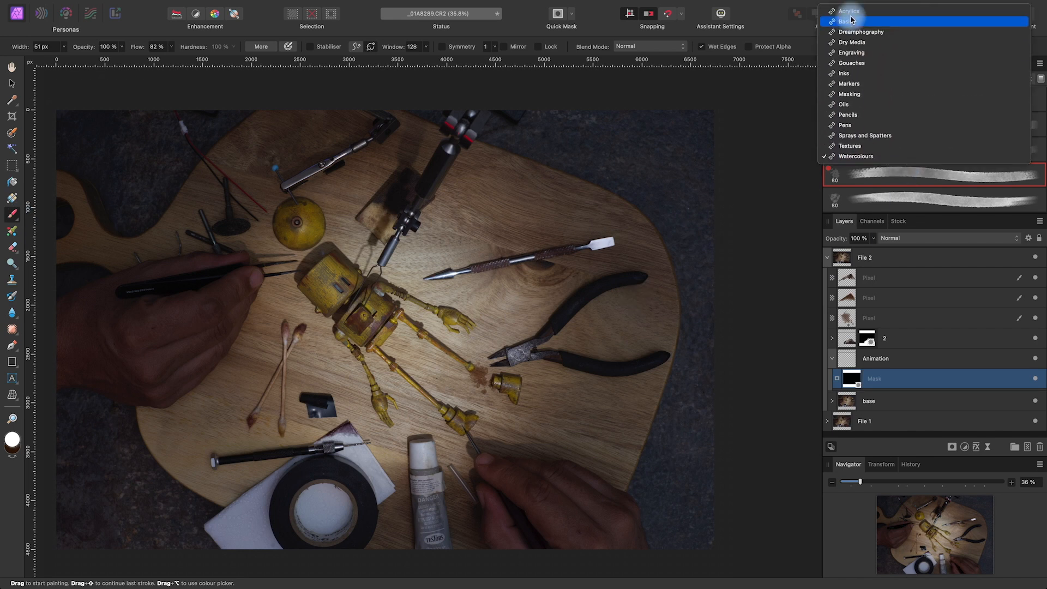
{"action": "left_click", "coordinate": [850, 22]}
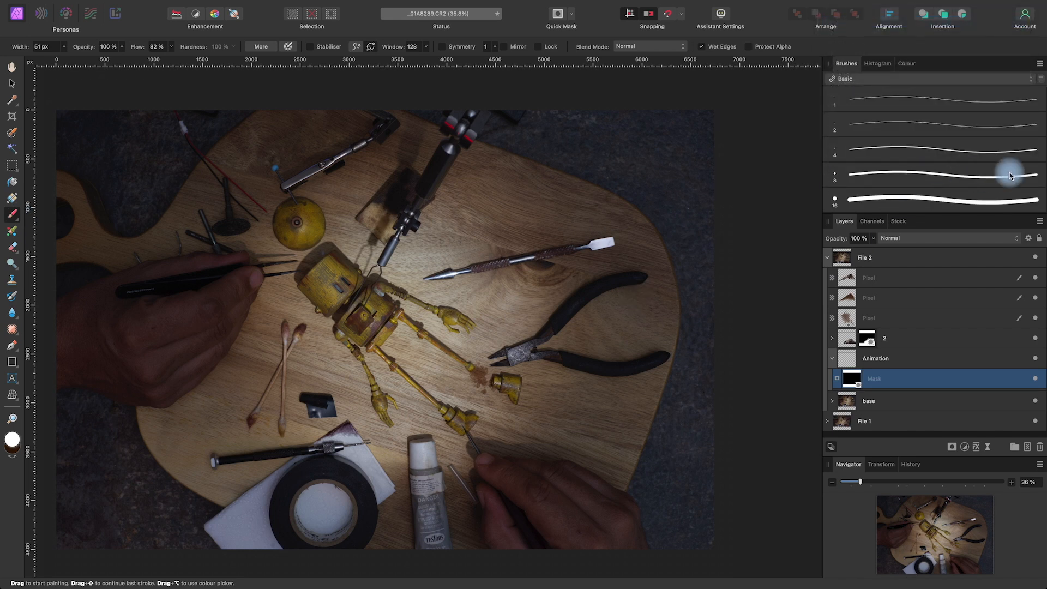
{"action": "scroll", "coordinate": [1008, 175], "scroll_direction": "down", "scroll_amount": 5}
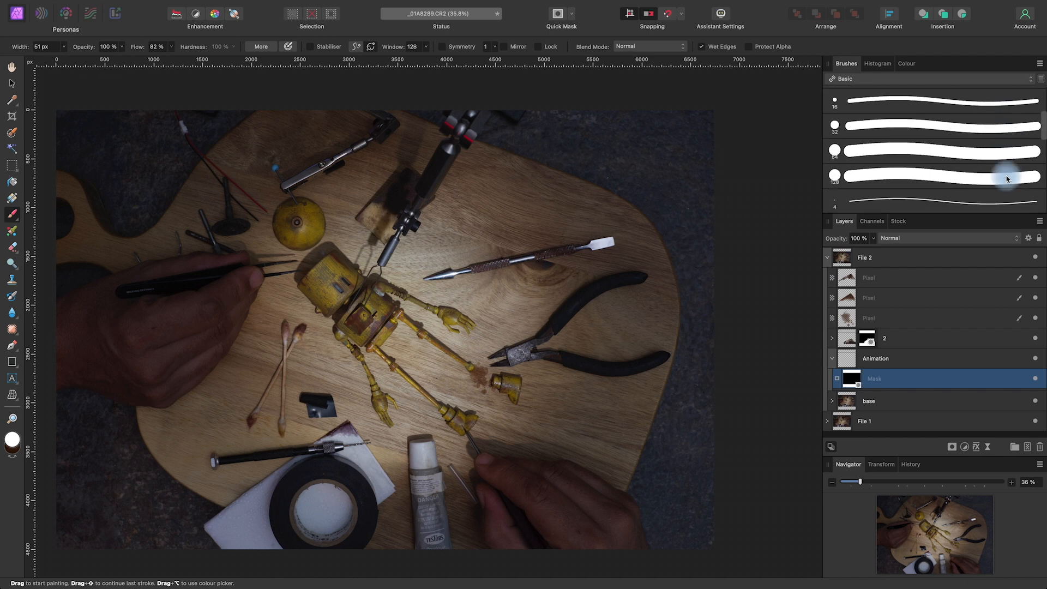
{"action": "scroll", "coordinate": [924, 158], "scroll_direction": "down", "scroll_amount": 3}
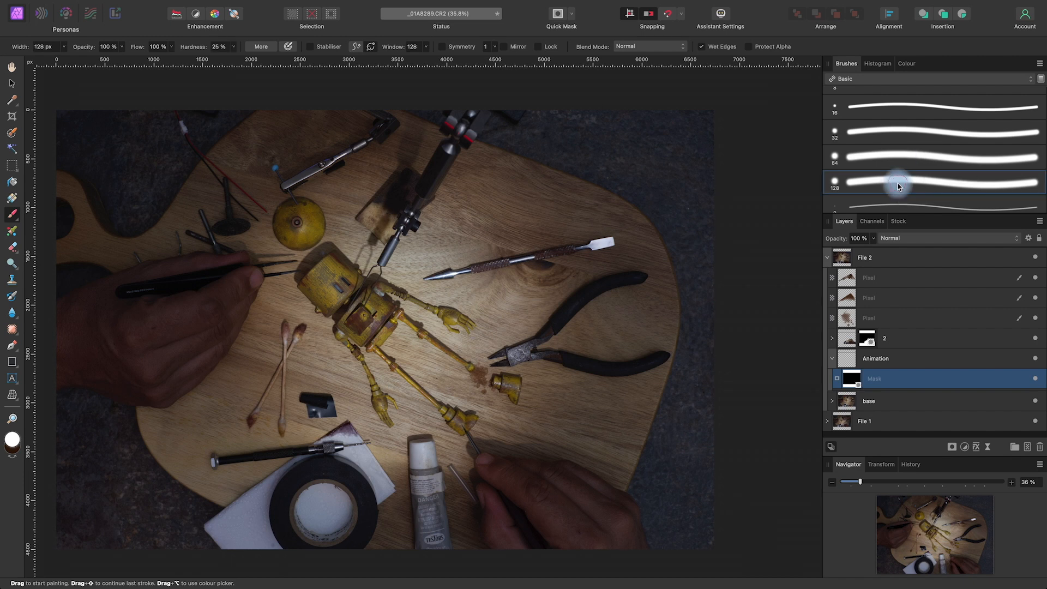
{"action": "double_click", "coordinate": [898, 186]}
{"action": "left_click", "coordinate": [643, 419]}
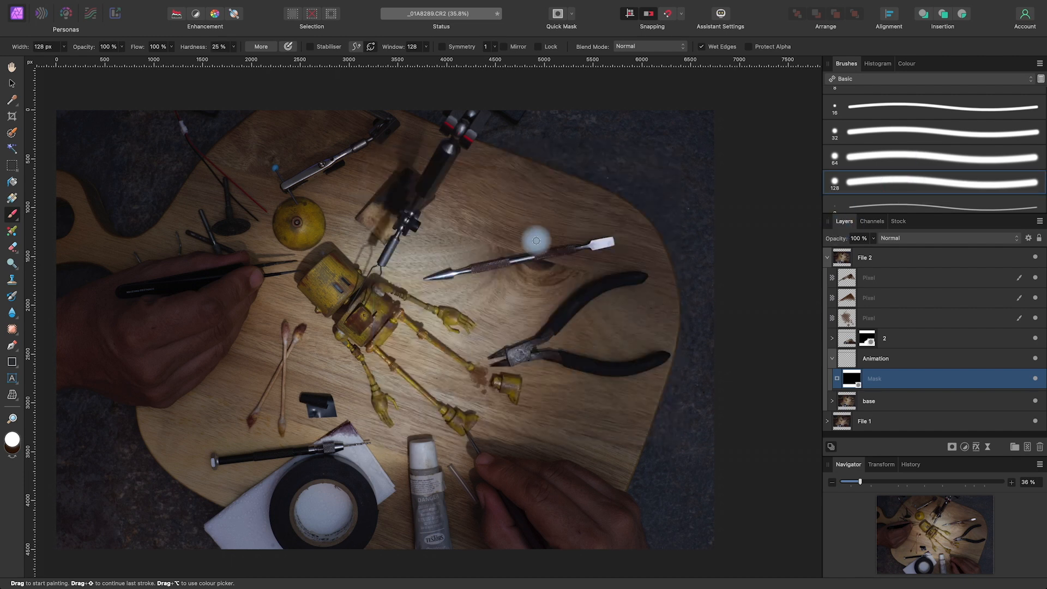
Paint white on the Animation mask to reveal the upper hand with its tool and forearm, using a 1720.7 px brush at 52% hardness
{"action": "mouse_move", "coordinate": [520, 249]}
{"action": "left_mouse_down"}
{"action": "mouse_move", "coordinate": [652, 241]}
{"action": "mouse_move", "coordinate": [644, 312]}
{"action": "left_mouse_up"}
{"action": "mouse_move", "coordinate": [578, 238]}
{"action": "left_mouse_down"}
{"action": "mouse_move", "coordinate": [520, 259]}
{"action": "mouse_move", "coordinate": [485, 250]}
{"action": "mouse_move", "coordinate": [449, 267]}
{"action": "mouse_move", "coordinate": [542, 148]}
{"action": "mouse_move", "coordinate": [697, 238]}
{"action": "mouse_move", "coordinate": [698, 257]}
{"action": "mouse_move", "coordinate": [692, 219]}
{"action": "mouse_move", "coordinate": [651, 207]}
{"action": "mouse_move", "coordinate": [587, 135]}
{"action": "mouse_move", "coordinate": [606, 183]}
{"action": "left_mouse_up"}
{"action": "left_click", "coordinate": [233, 46]}
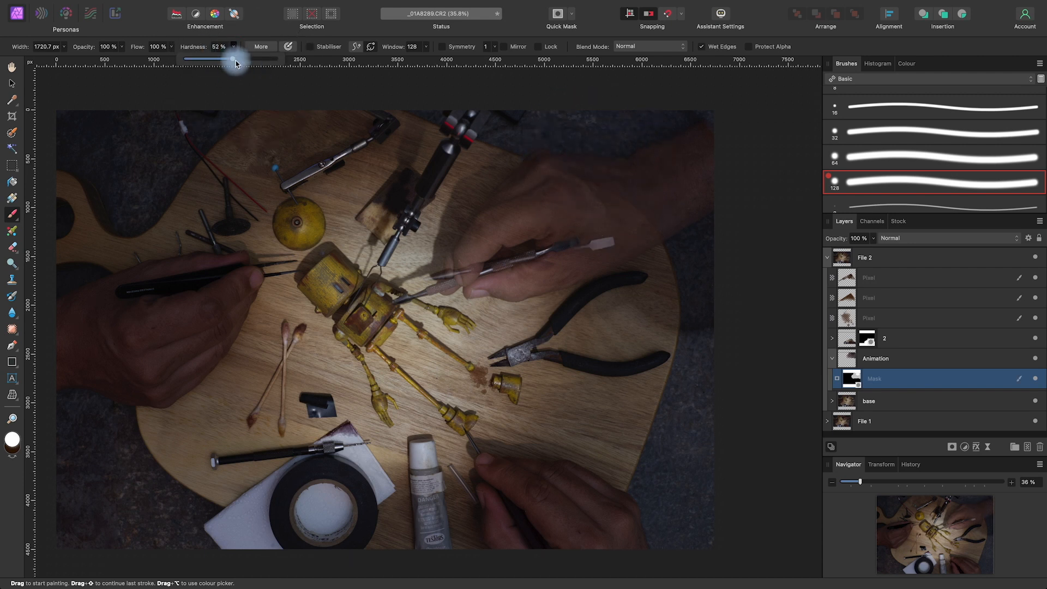
{"action": "mouse_move", "coordinate": [540, 205]}
{"action": "left_mouse_down"}
{"action": "mouse_move", "coordinate": [614, 209]}
{"action": "mouse_move", "coordinate": [687, 236]}
{"action": "mouse_move", "coordinate": [698, 290]}
{"action": "mouse_move", "coordinate": [635, 245]}
{"action": "mouse_move", "coordinate": [424, 268]}
{"action": "mouse_move", "coordinate": [436, 274]}
{"action": "mouse_move", "coordinate": [510, 141]}
{"action": "mouse_move", "coordinate": [485, 192]}
{"action": "mouse_move", "coordinate": [415, 266]}
{"action": "mouse_move", "coordinate": [426, 277]}
{"action": "mouse_move", "coordinate": [493, 250]}
{"action": "mouse_move", "coordinate": [547, 270]}
{"action": "mouse_move", "coordinate": [593, 254]}
{"action": "mouse_move", "coordinate": [674, 273]}
{"action": "mouse_move", "coordinate": [721, 324]}
{"action": "mouse_move", "coordinate": [741, 339]}
{"action": "left_mouse_up"}
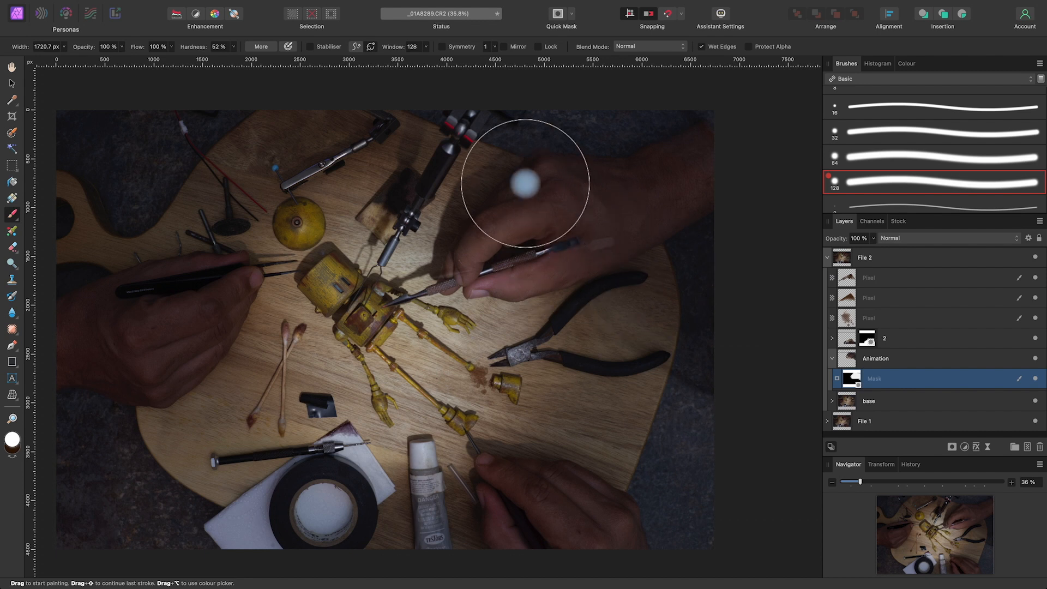
{"action": "scroll", "coordinate": [455, 203], "scroll_direction": "down", "scroll_amount": 3}
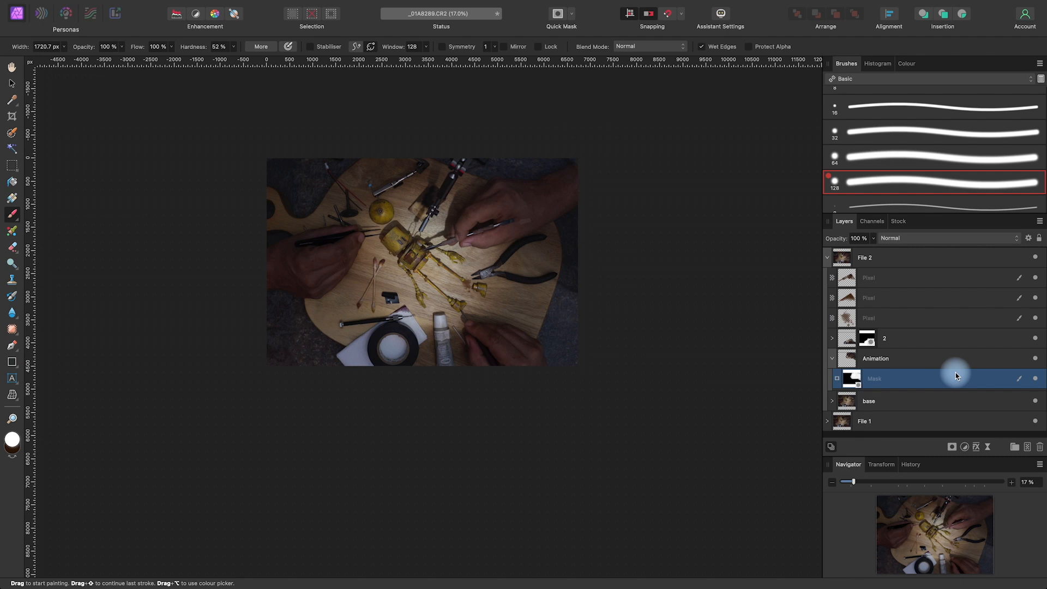
Toggle the Animation layer's visibility to check the revealed hand, and expand the layer to show its mask again
{"action": "left_click", "coordinate": [833, 358]}
{"action": "left_click", "coordinate": [1035, 358]}
{"action": "left_click", "coordinate": [1035, 359]}
{"action": "left_click", "coordinate": [1035, 358]}
{"action": "left_click", "coordinate": [1036, 359]}
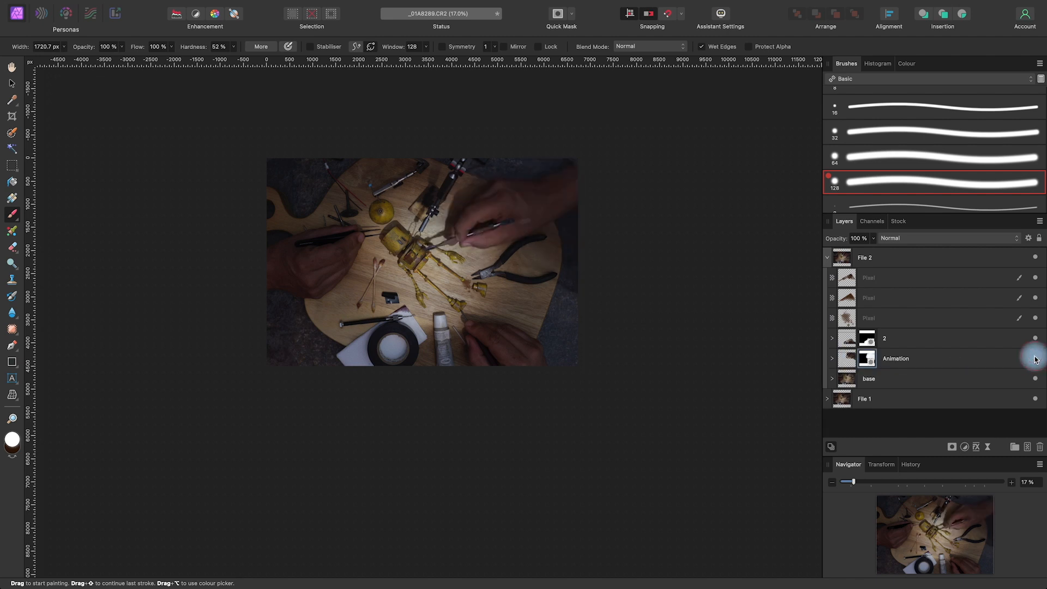
{"action": "left_click", "coordinate": [832, 359]}
Extend the white area on the Animation mask around the revealed hand, using a 2214.2 px brush at 25% hardness
{"action": "mouse_move", "coordinate": [529, 262]}
{"action": "left_mouse_down"}
{"action": "mouse_move", "coordinate": [539, 262]}
{"action": "mouse_move", "coordinate": [548, 323]}
{"action": "mouse_move", "coordinate": [552, 183]}
{"action": "mouse_move", "coordinate": [556, 261]}
{"action": "left_mouse_up"}
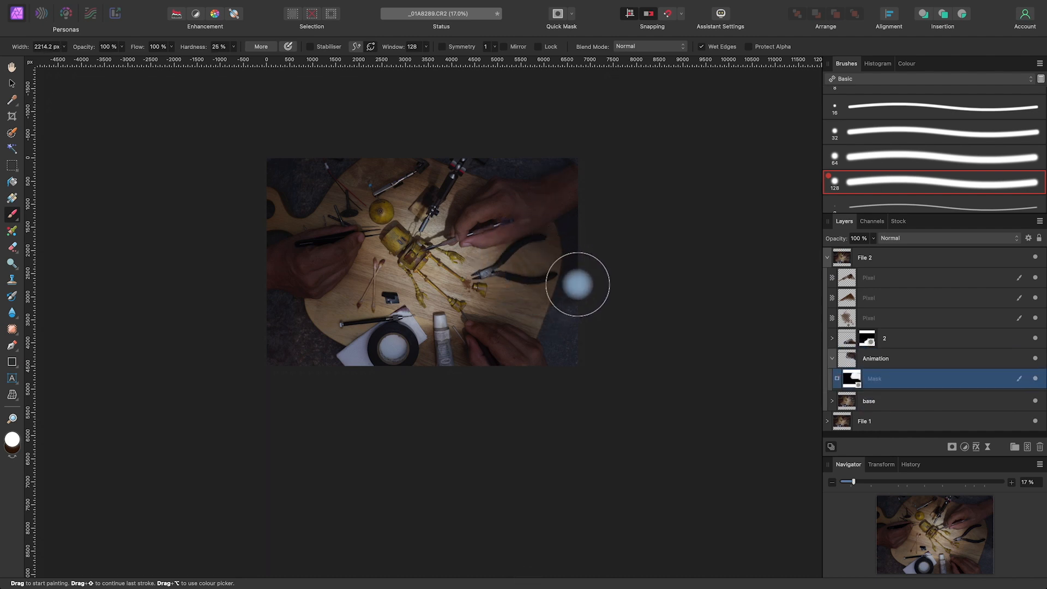
{"action": "mouse_move", "coordinate": [484, 224]}
{"action": "left_mouse_down"}
{"action": "mouse_move", "coordinate": [470, 225]}
{"action": "mouse_move", "coordinate": [503, 168]}
{"action": "left_mouse_up"}
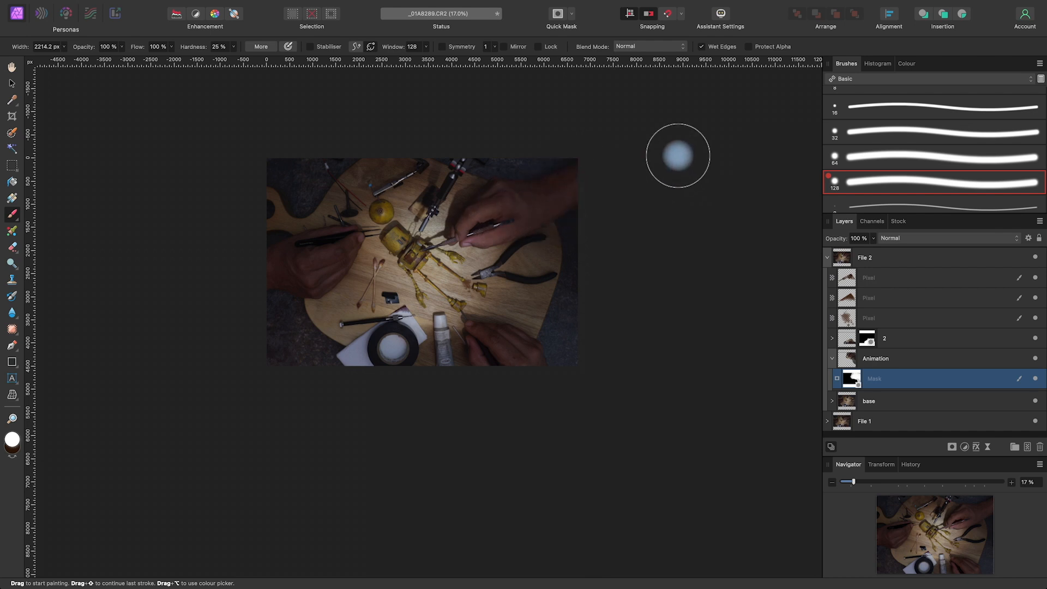
{"action": "scroll", "coordinate": [678, 156], "scroll_direction": "up", "scroll_amount": 2}
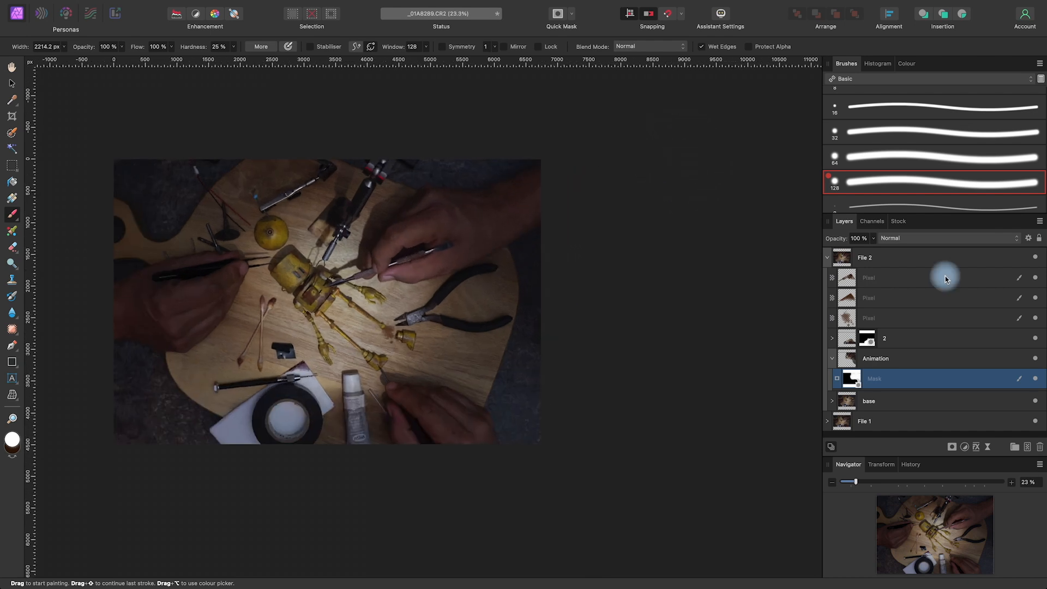
Collapse the File 2 group and toggle its visibility repeatedly to compare the hand's position with File 1
{"action": "left_click", "coordinate": [827, 258]}
{"action": "left_click_drag", "start_coordinate": [556, 390], "coordinate": [685, 392]}
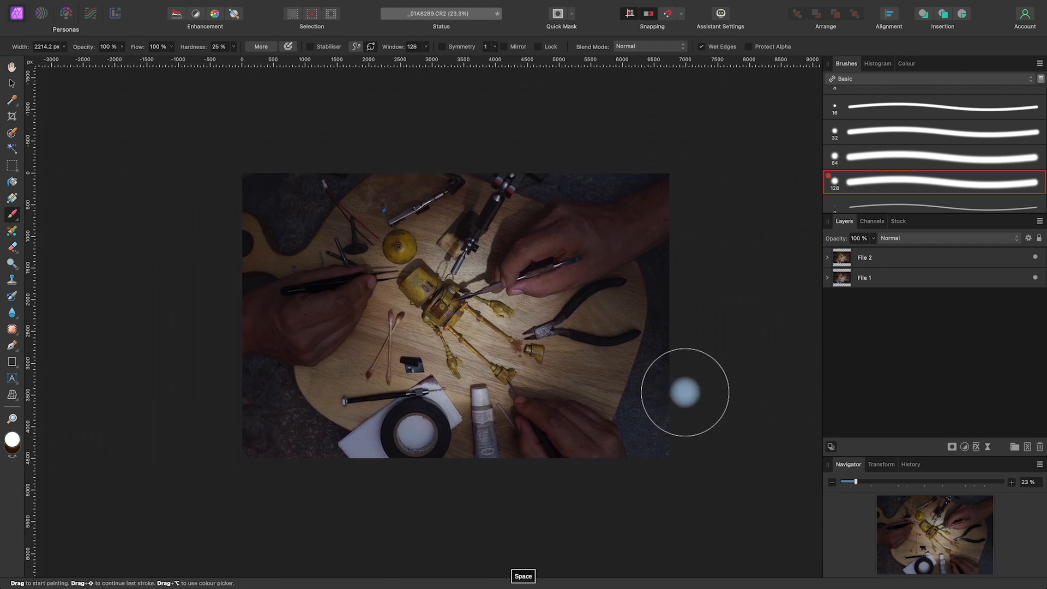
{"action": "scroll", "coordinate": [685, 392], "scroll_direction": "up", "scroll_amount": 2}
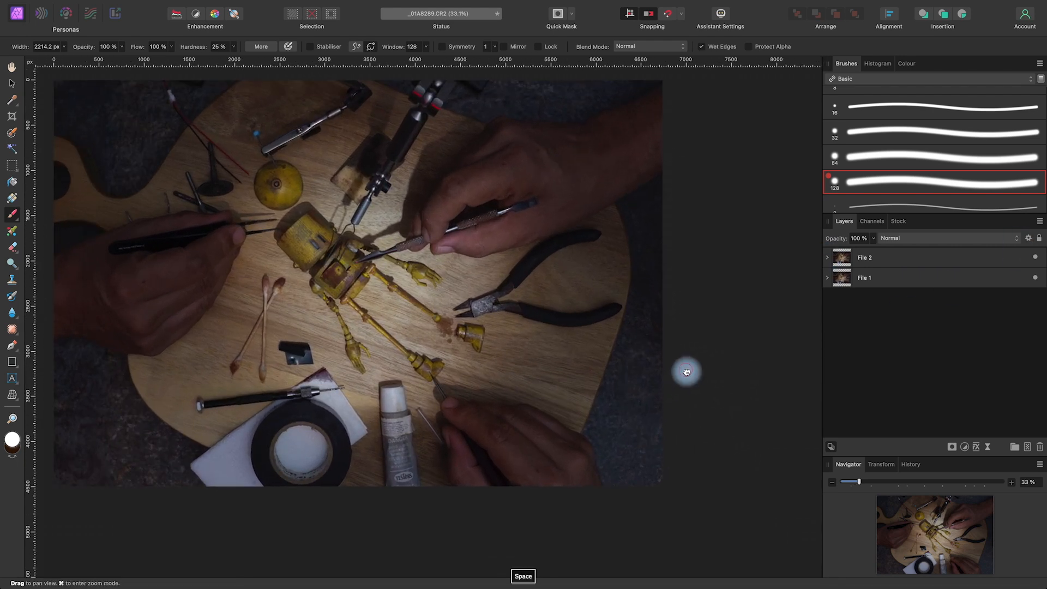
{"action": "left_click_drag", "start_coordinate": [685, 370], "coordinate": [755, 397]}
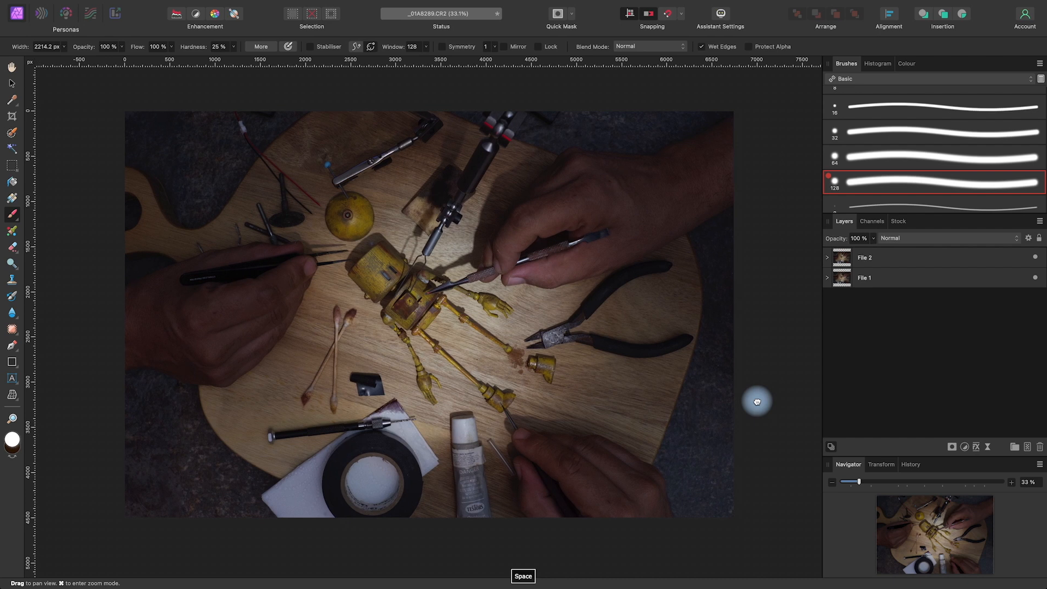
{"action": "left_click", "coordinate": [1036, 258]}
{"action": "left_click", "coordinate": [1036, 259]}
{"action": "left_click", "coordinate": [1036, 259]}
{"action": "left_click", "coordinate": [1036, 259]}
{"action": "left_click", "coordinate": [1036, 259]}
{"action": "left_click", "coordinate": [1036, 259]}
{"action": "left_click", "coordinate": [1036, 258]}
{"action": "left_click", "coordinate": [1036, 259]}
{"action": "left_click", "coordinate": [1036, 258]}
{"action": "left_click", "coordinate": [1036, 259]}
{"action": "left_click", "coordinate": [1035, 259]}
{"action": "left_click", "coordinate": [1035, 258]}
{"action": "left_click", "coordinate": [1036, 258]}
{"action": "left_click", "coordinate": [1036, 258]}
{"action": "left_click", "coordinate": [1036, 258]}
{"action": "left_click", "coordinate": [1035, 259]}
{"action": "left_click", "coordinate": [1036, 259]}
{"action": "left_click", "coordinate": [1035, 258]}
{"action": "left_click", "coordinate": [1032, 260]}
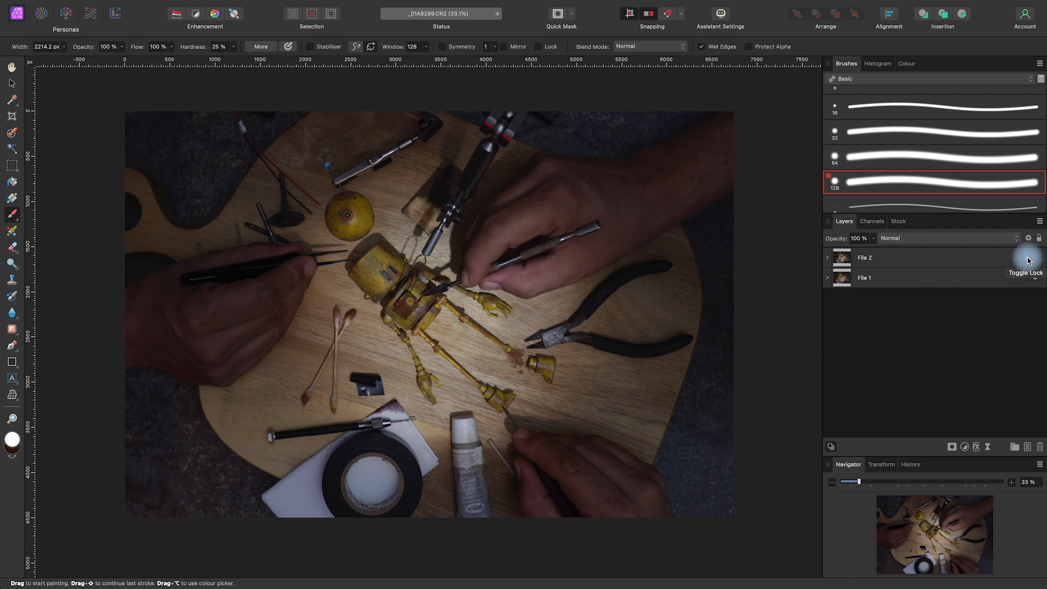
{"action": "scroll", "coordinate": [628, 346], "scroll_direction": "left", "scroll_amount": 1}
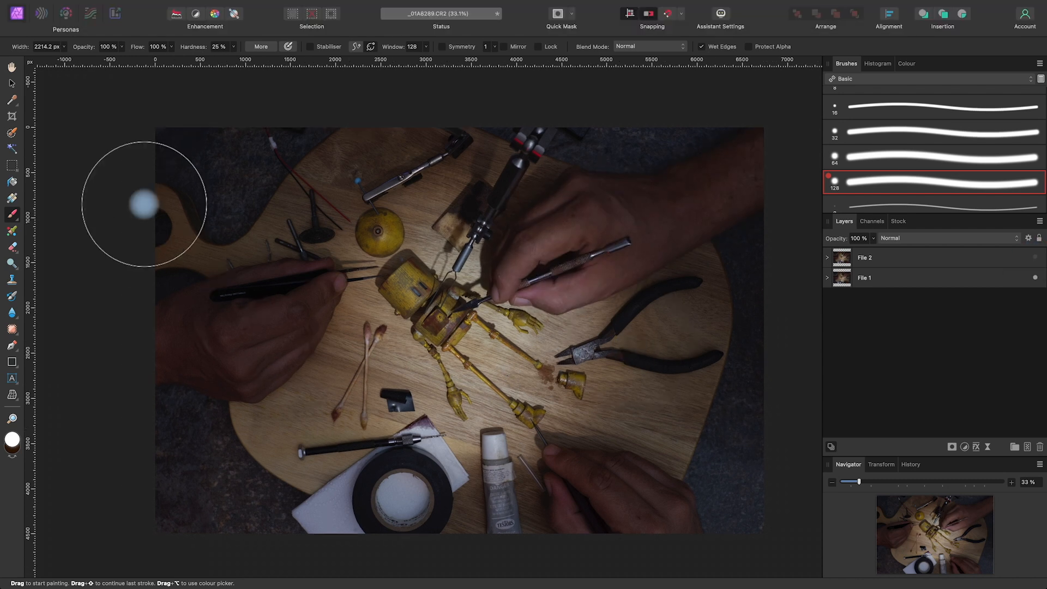
Save the document to the Desktop as Robot lesson 4
{"action": "left_click", "coordinate": [12, 83]}
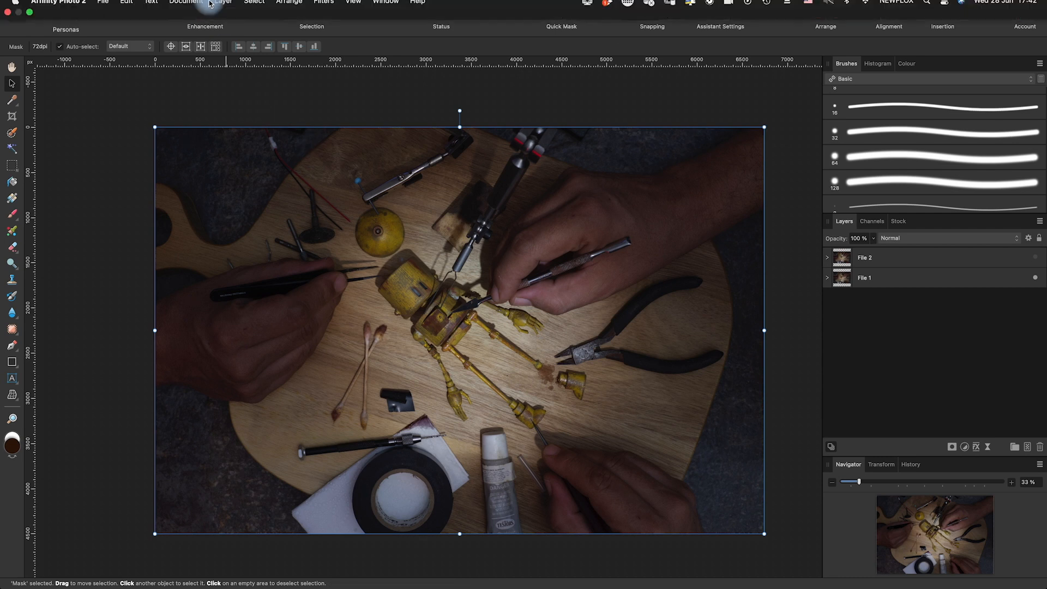
{"action": "left_click", "coordinate": [105, 6]}
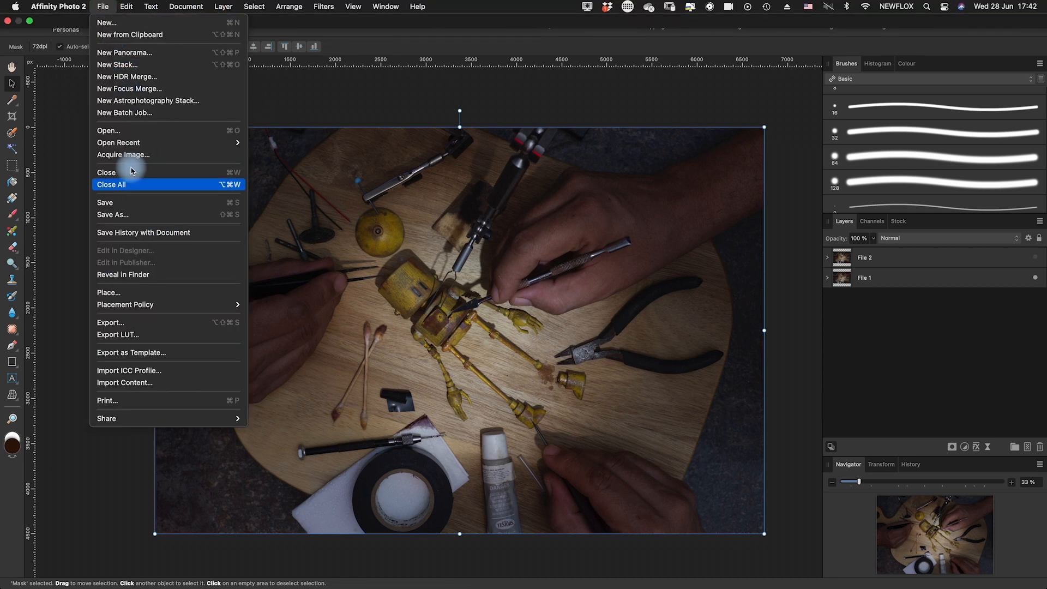
{"action": "left_click", "coordinate": [131, 204]}
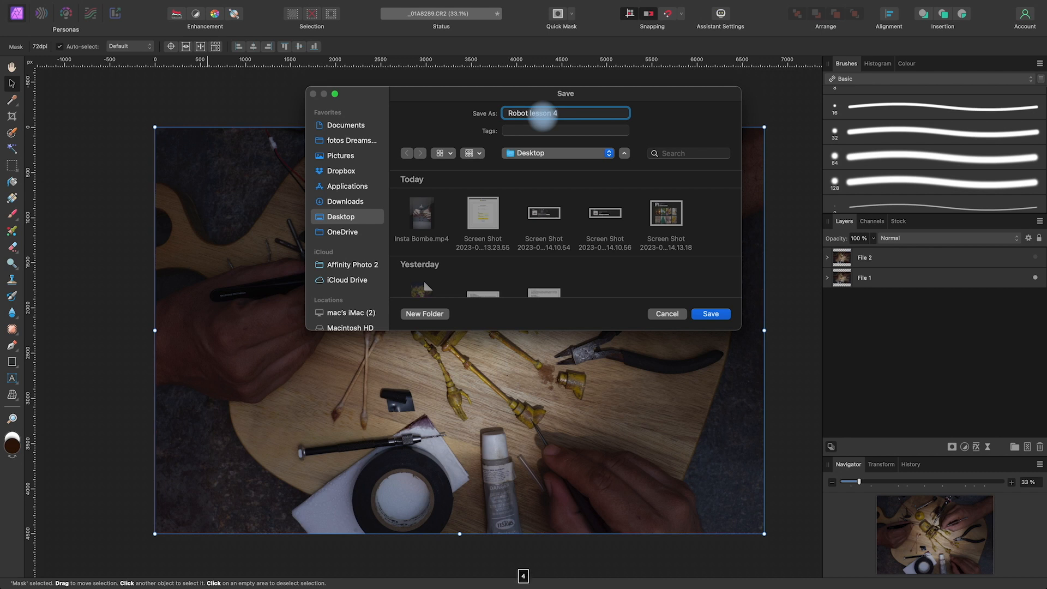
{"action": "left_click", "coordinate": [711, 314]}
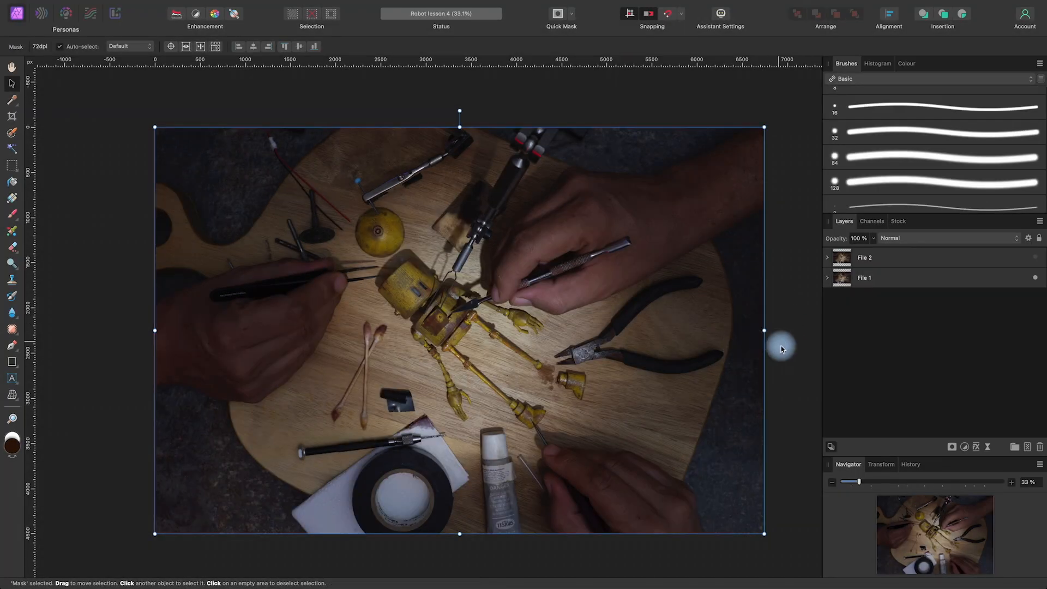
Select the File 2 group and toggle its visibility to preview the two-frame hand animation, leaving the group visible
{"action": "key", "text": "space"}
{"action": "mouse_move", "coordinate": [782, 346]}
{"action": "left_mouse_down"}
{"action": "mouse_move", "coordinate": [788, 335]}
{"action": "mouse_move", "coordinate": [778, 340]}
{"action": "left_mouse_up"}
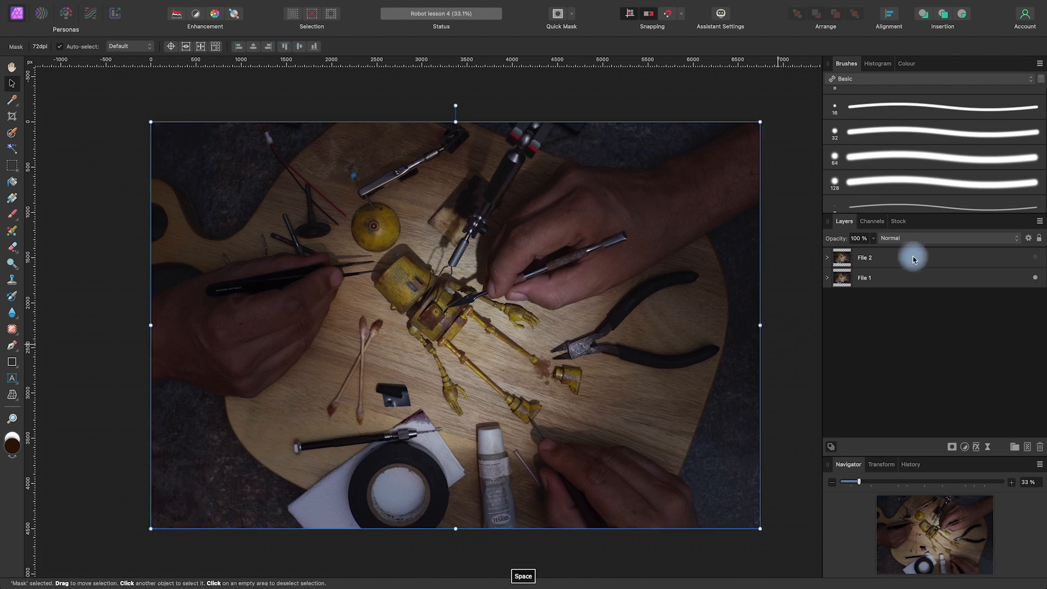
{"action": "left_click", "coordinate": [914, 259]}
{"action": "left_click", "coordinate": [1033, 258]}
{"action": "left_click", "coordinate": [1033, 258]}
{"action": "left_click", "coordinate": [1033, 259]}
{"action": "left_click", "coordinate": [1033, 259]}
{"action": "left_click", "coordinate": [1033, 259]}
{"action": "left_click", "coordinate": [1034, 259]}
{"action": "left_click", "coordinate": [1033, 259]}
{"action": "left_click", "coordinate": [1035, 258]}
{"action": "left_click", "coordinate": [1036, 259]}
{"action": "left_click", "coordinate": [1036, 259]}
{"action": "left_click", "coordinate": [1035, 259]}
{"action": "left_click", "coordinate": [1036, 259]}
{"action": "left_click", "coordinate": [1036, 258]}
{"action": "left_click", "coordinate": [1036, 258]}
{"action": "left_click", "coordinate": [1036, 259]}
{"action": "left_click", "coordinate": [1037, 258]}
{"action": "left_click", "coordinate": [1036, 259]}
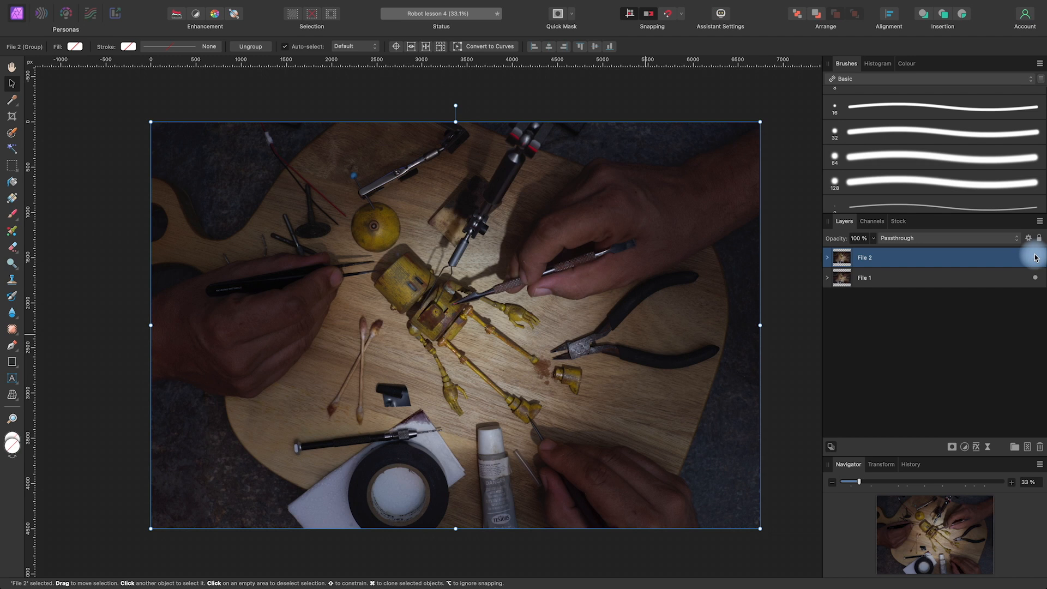
{"action": "left_click", "coordinate": [1036, 259]}
{"action": "left_click", "coordinate": [1036, 259]}
{"action": "left_click", "coordinate": [1036, 259]}
{"action": "left_click", "coordinate": [1036, 259]}
{"action": "left_click", "coordinate": [1035, 258]}
{"action": "left_click", "coordinate": [1036, 259]}
{"action": "left_click", "coordinate": [1035, 258]}
{"action": "left_click", "coordinate": [1036, 258]}
{"action": "left_click", "coordinate": [1035, 258]}
{"action": "left_click", "coordinate": [1035, 258]}
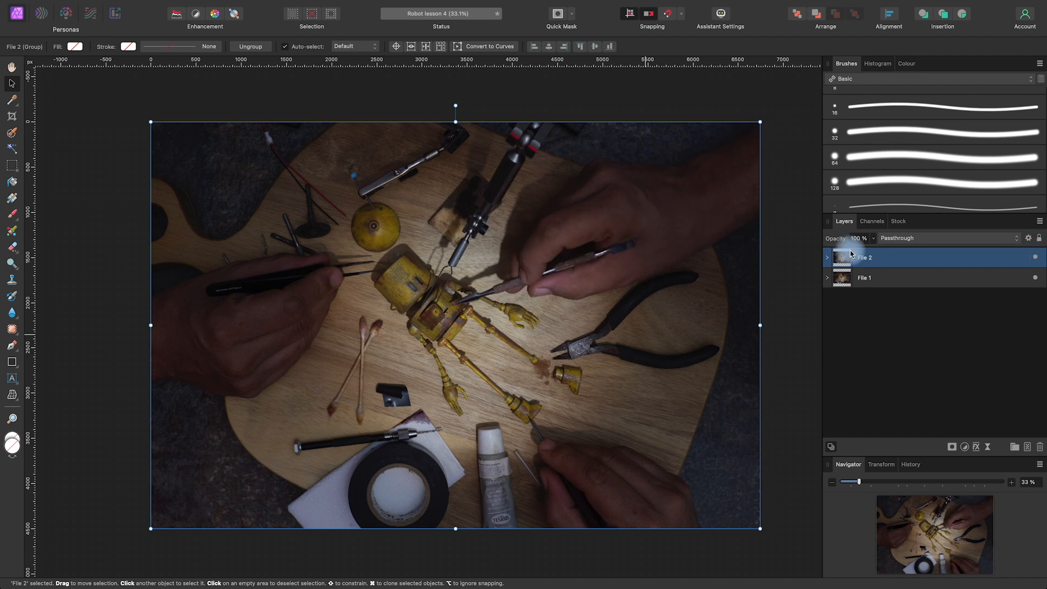
Place the sparks image dreamstime_xxl_36575485 above the top Pixel layer inside the File 2 group
{"action": "left_click", "coordinate": [827, 258]}
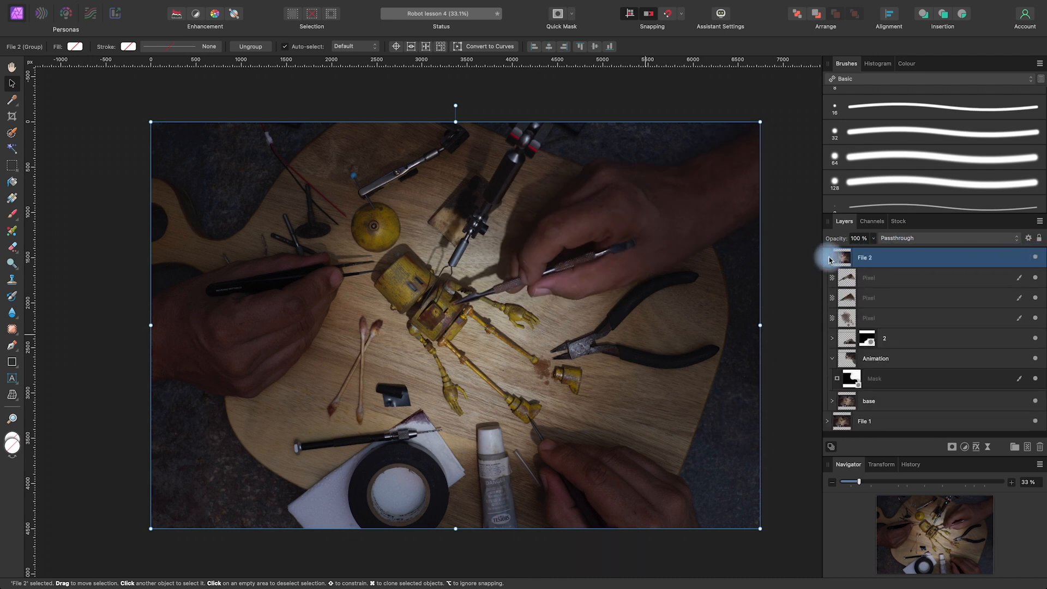
{"action": "left_click", "coordinate": [930, 273]}
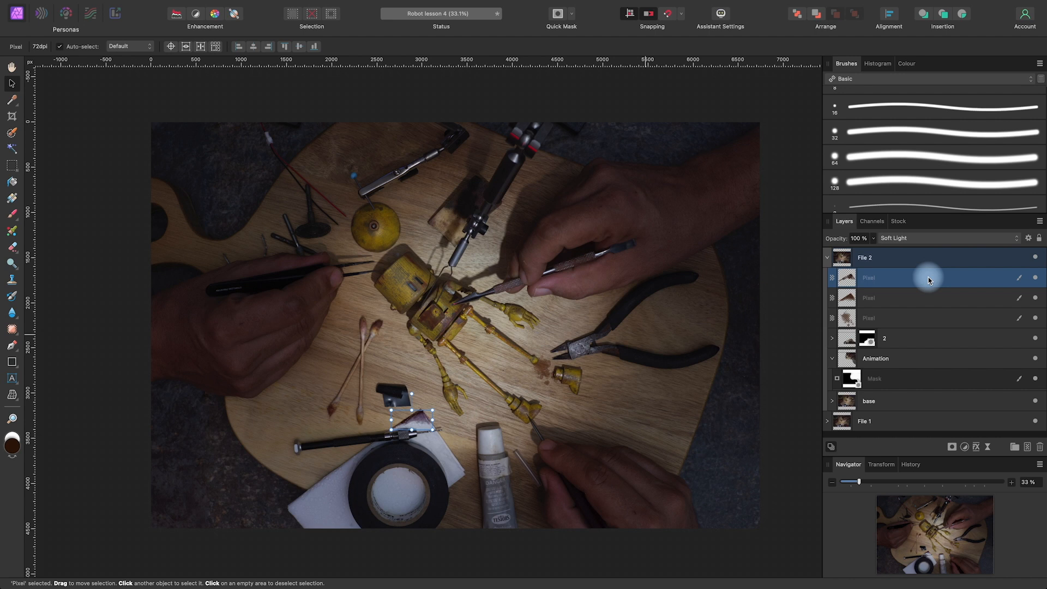
{"action": "left_click_drag", "start_coordinate": [807, 163], "coordinate": [481, 299]}
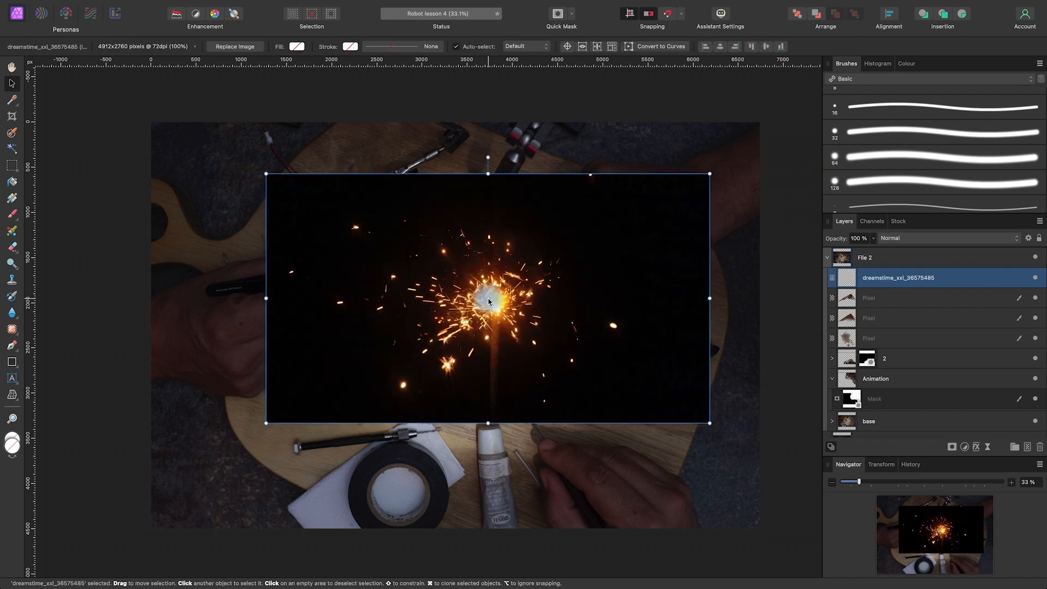
Scale the placed sparks image down to 49% over the robot
{"action": "left_click_drag", "start_coordinate": [711, 173], "coordinate": [614, 228]}
{"action": "left_click_drag", "start_coordinate": [489, 321], "coordinate": [562, 284]}
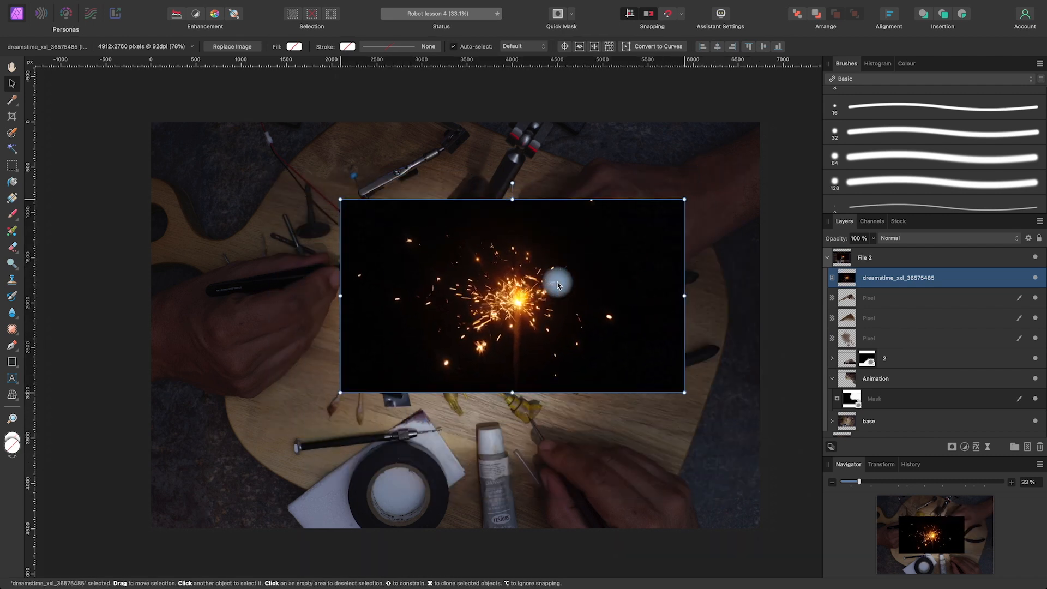
{"action": "left_click_drag", "start_coordinate": [685, 198], "coordinate": [605, 298]}
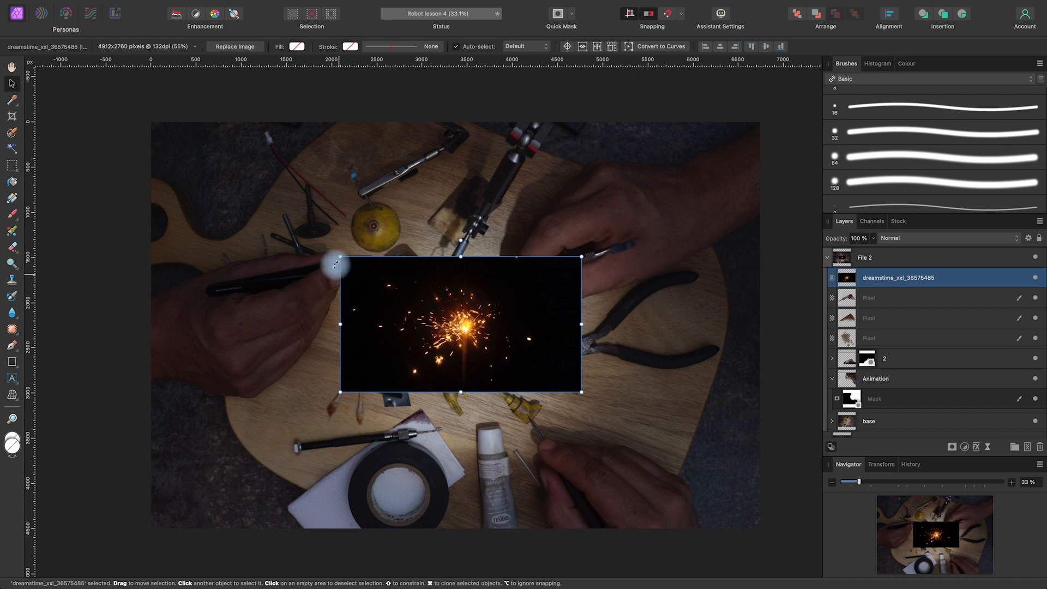
{"action": "left_click_drag", "start_coordinate": [340, 256], "coordinate": [363, 268]}
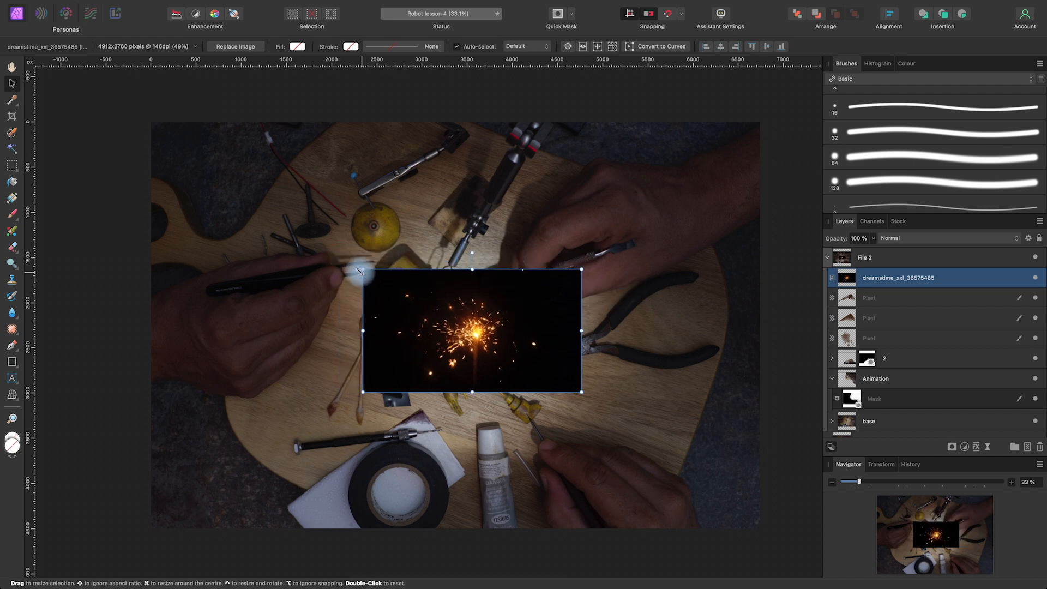
Set the blend mode of the sparks image layer to Screen
{"action": "left_click", "coordinate": [798, 353]}
{"action": "key", "text": "space"}
{"action": "mouse_move", "coordinate": [562, 332]}
{"action": "left_mouse_down"}
{"action": "mouse_move", "coordinate": [607, 343]}
{"action": "mouse_move", "coordinate": [576, 338]}
{"action": "left_mouse_up"}
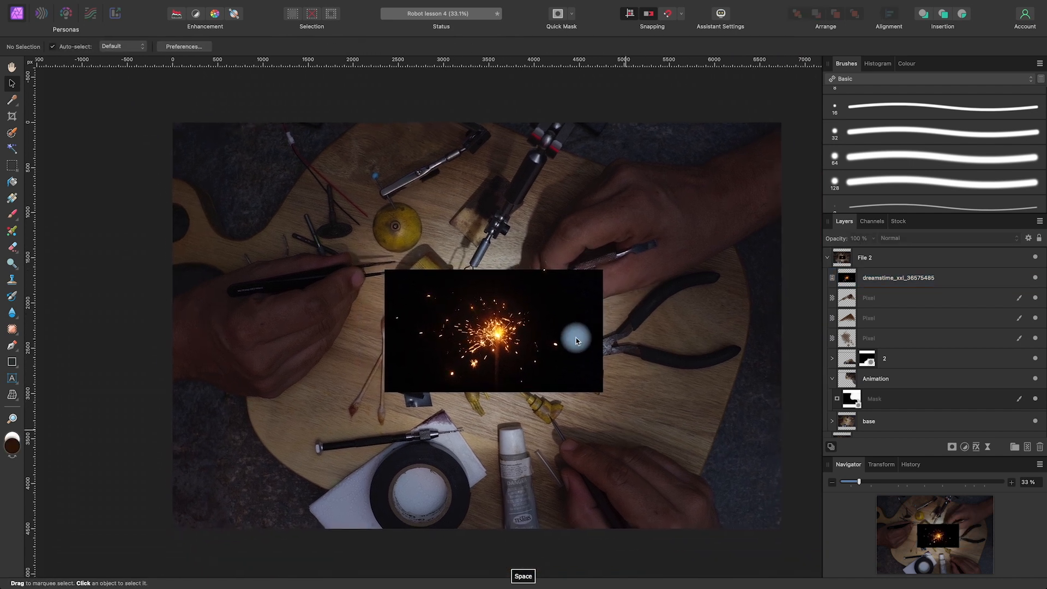
{"action": "scroll", "coordinate": [576, 338], "scroll_direction": "down", "scroll_amount": 1}
{"action": "scroll", "coordinate": [610, 356], "scroll_direction": "up", "scroll_amount": 4}
{"action": "key", "text": "space"}
{"action": "left_click_drag", "start_coordinate": [568, 330], "coordinate": [636, 328]}
{"action": "key", "text": "super+z"}
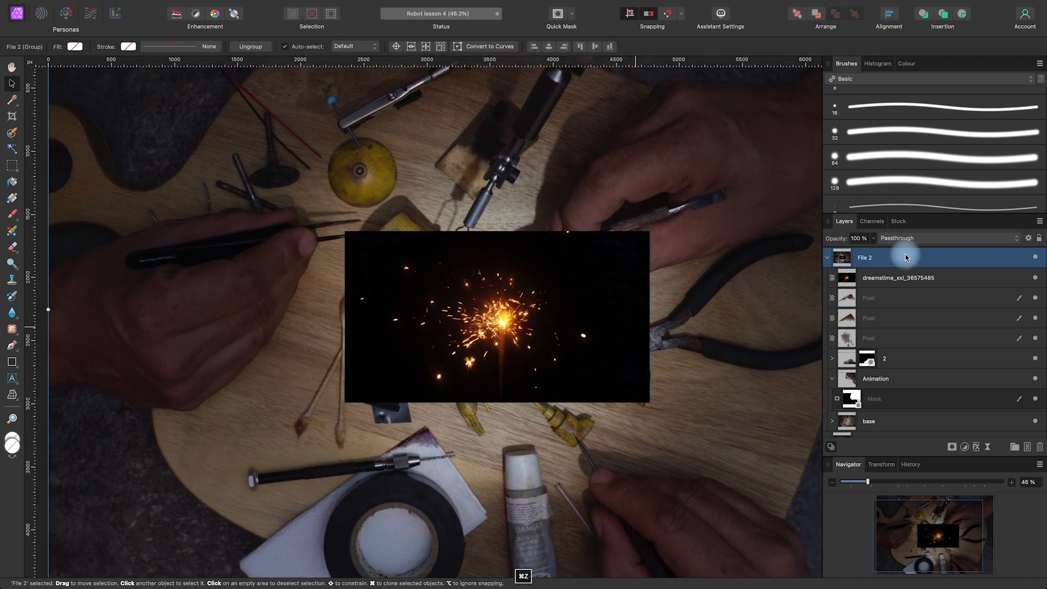
{"action": "left_click", "coordinate": [900, 277]}
{"action": "left_click", "coordinate": [895, 238]}
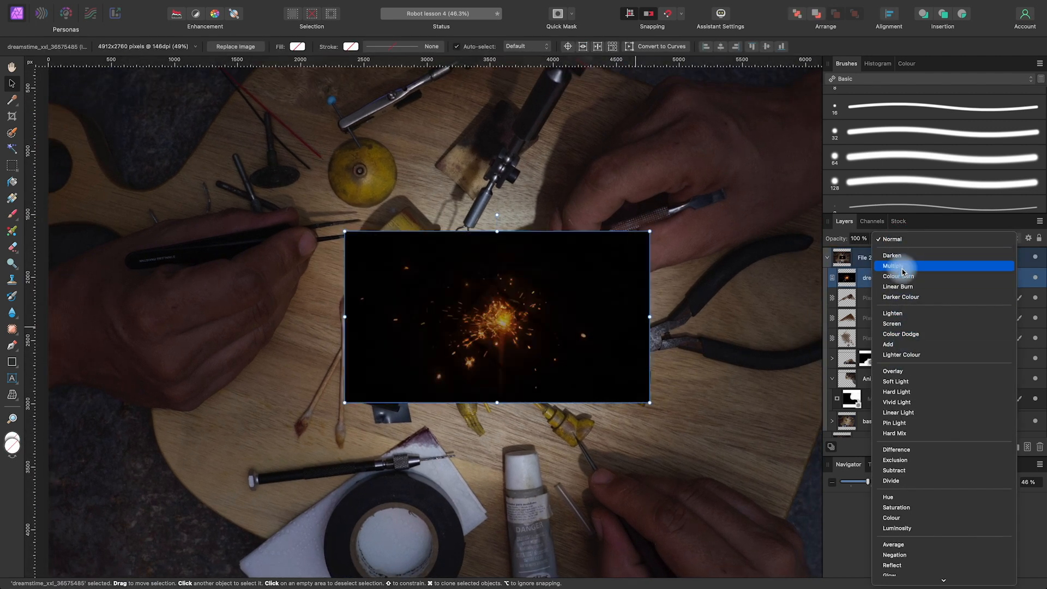
{"action": "left_click", "coordinate": [899, 326]}
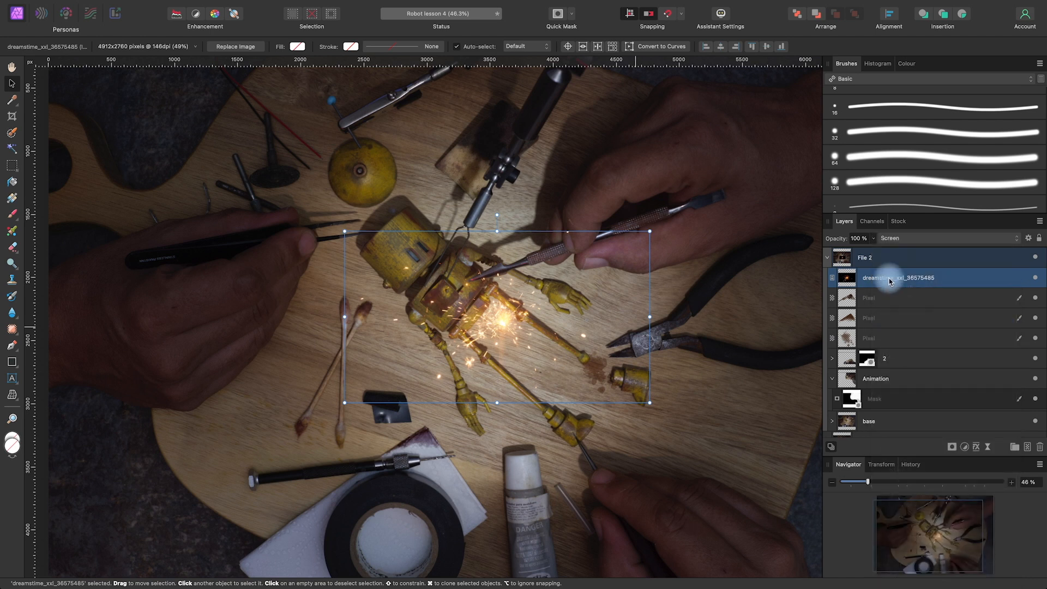
Scale the sparks image to 43% and move it so the burst sits on the robot's open chest
{"action": "left_click_drag", "start_coordinate": [508, 319], "coordinate": [476, 282]}
{"action": "left_click_drag", "start_coordinate": [617, 191], "coordinate": [578, 212]}
{"action": "left_click_drag", "start_coordinate": [446, 292], "coordinate": [475, 284]}
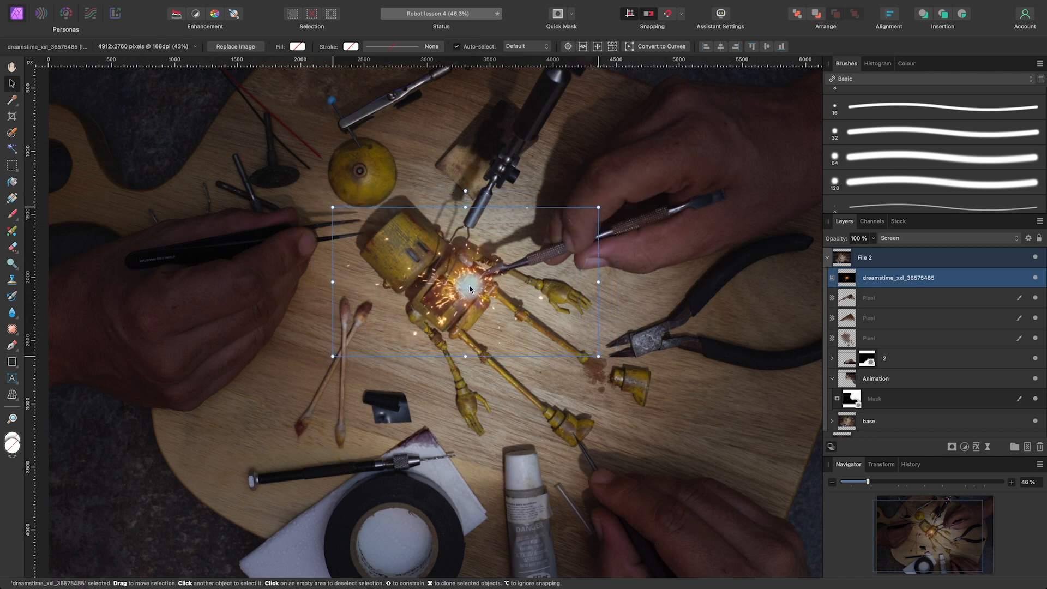
Nudge the dreamstime_xxl_36575485 sparks image slightly to the right over the robot's open chest
{"action": "left_click", "coordinate": [631, 341]}
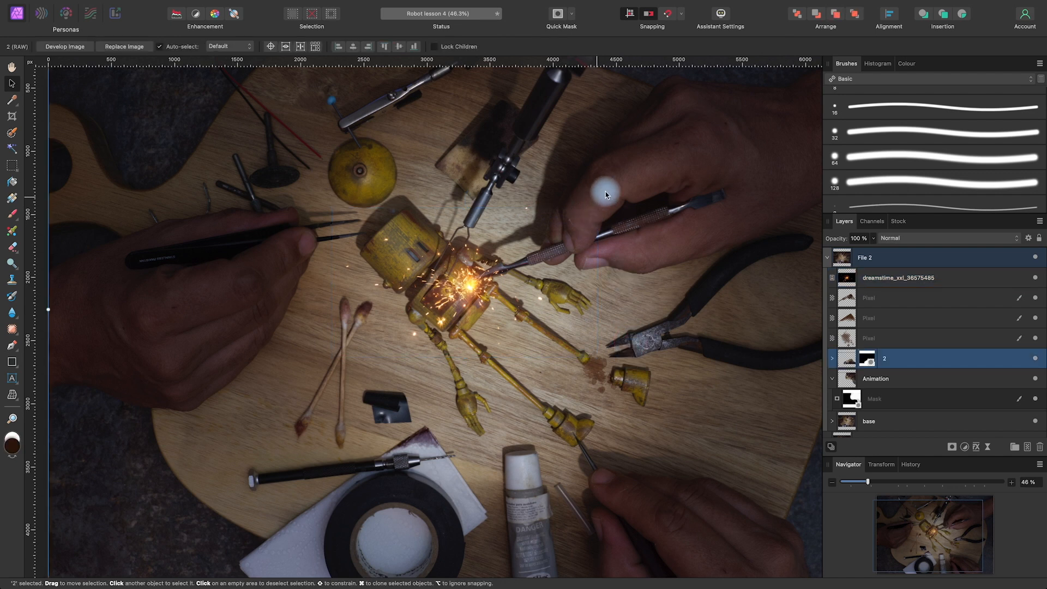
{"action": "scroll", "coordinate": [605, 192], "scroll_direction": "up", "scroll_amount": 5}
{"action": "key", "text": "space"}
{"action": "left_click_drag", "start_coordinate": [644, 298], "coordinate": [664, 274]}
{"action": "key", "text": "super+z"}
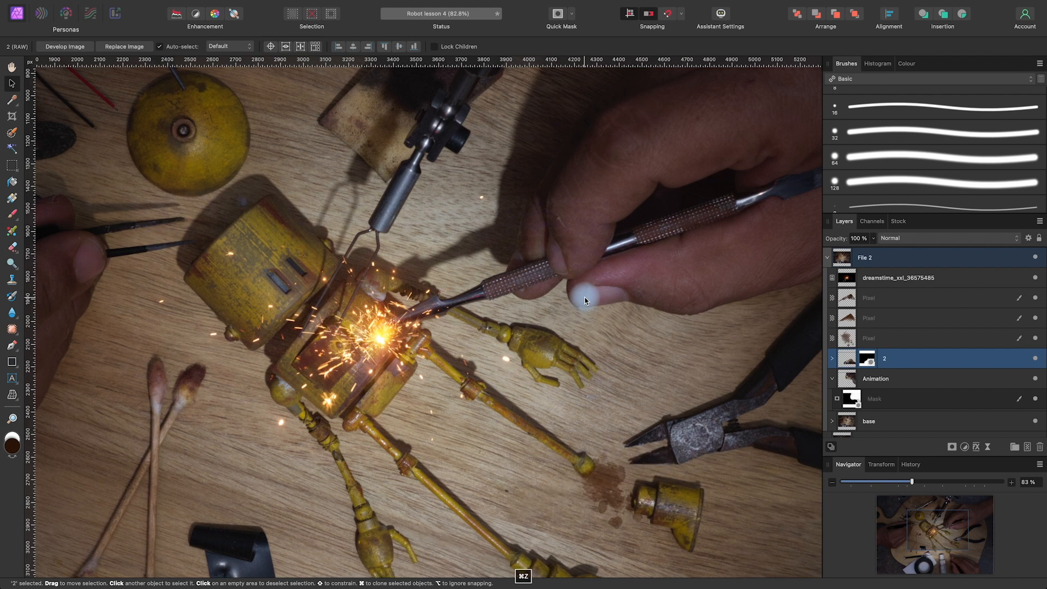
{"action": "left_click", "coordinate": [904, 282]}
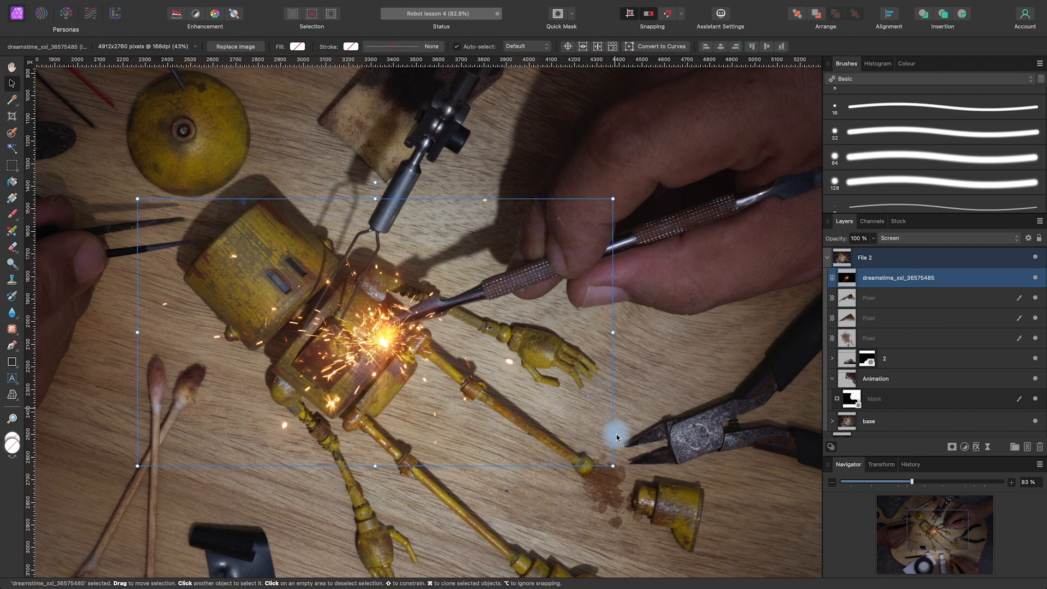
{"action": "left_click_drag", "start_coordinate": [575, 326], "coordinate": [579, 314]}
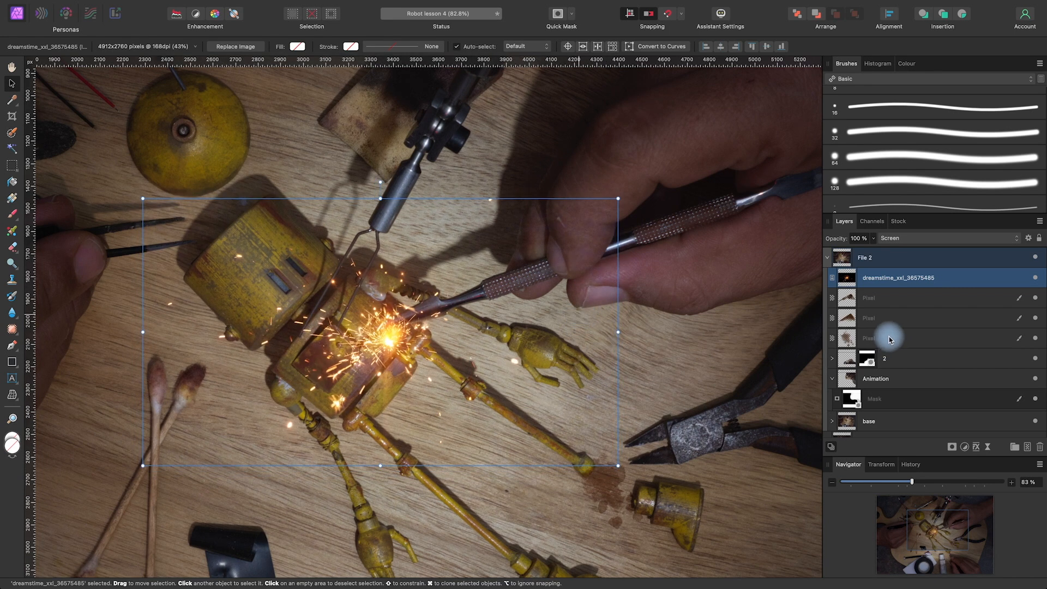
Change the blend mode of the dreamstime_xxl_36575485 sparks layer to Normal
{"action": "left_click", "coordinate": [909, 238]}
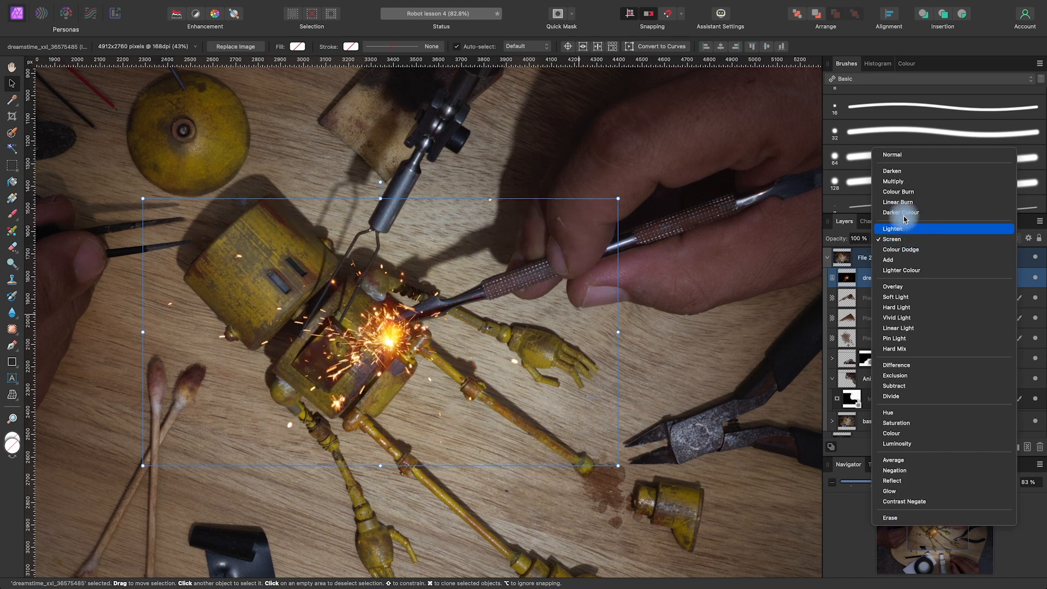
{"action": "left_click", "coordinate": [903, 157]}
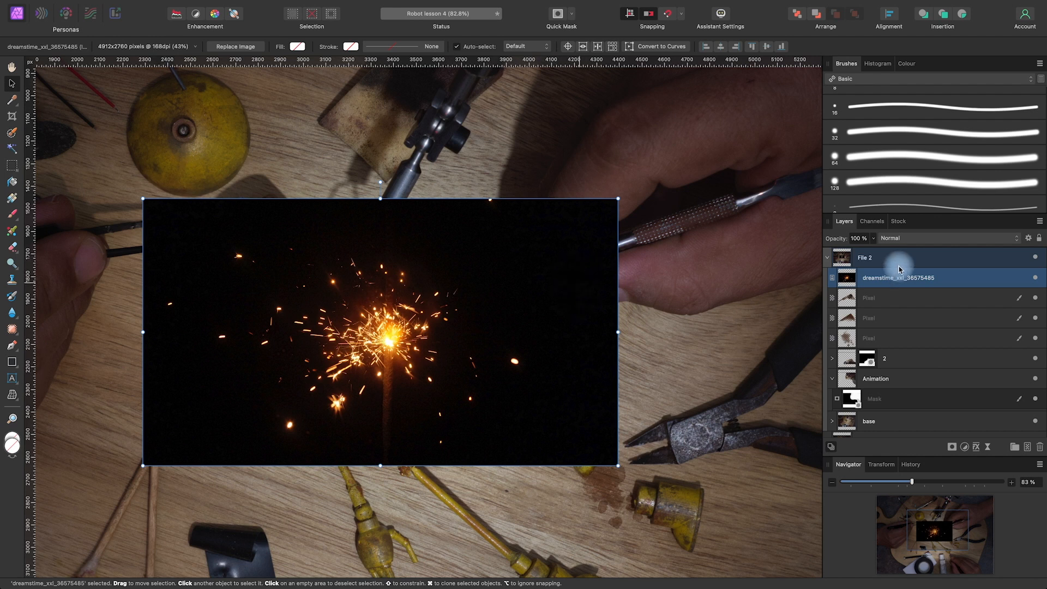
{"action": "key", "text": "space"}
{"action": "left_click_drag", "start_coordinate": [562, 330], "coordinate": [609, 311]}
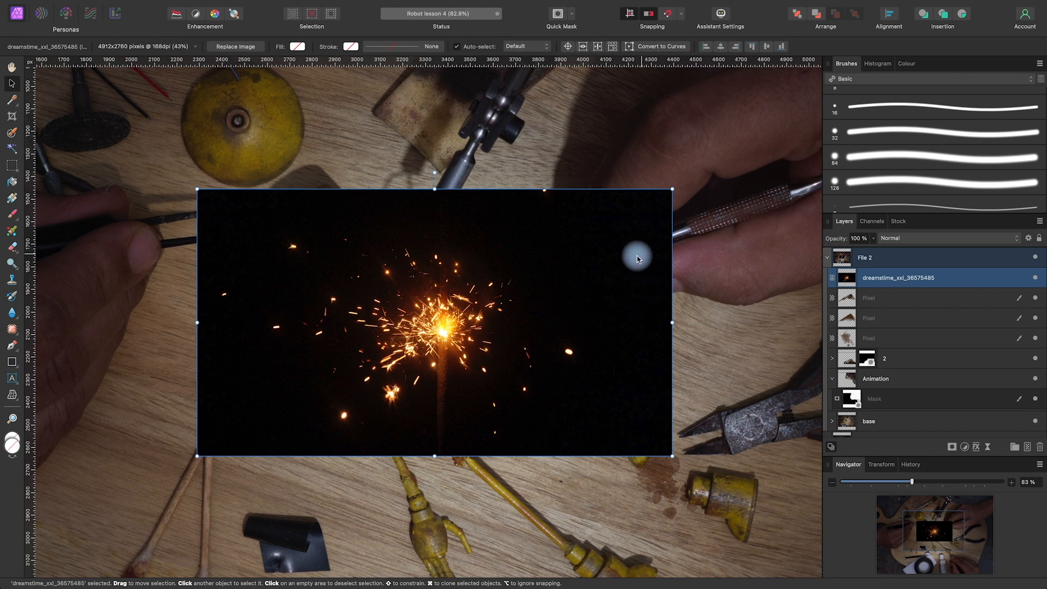
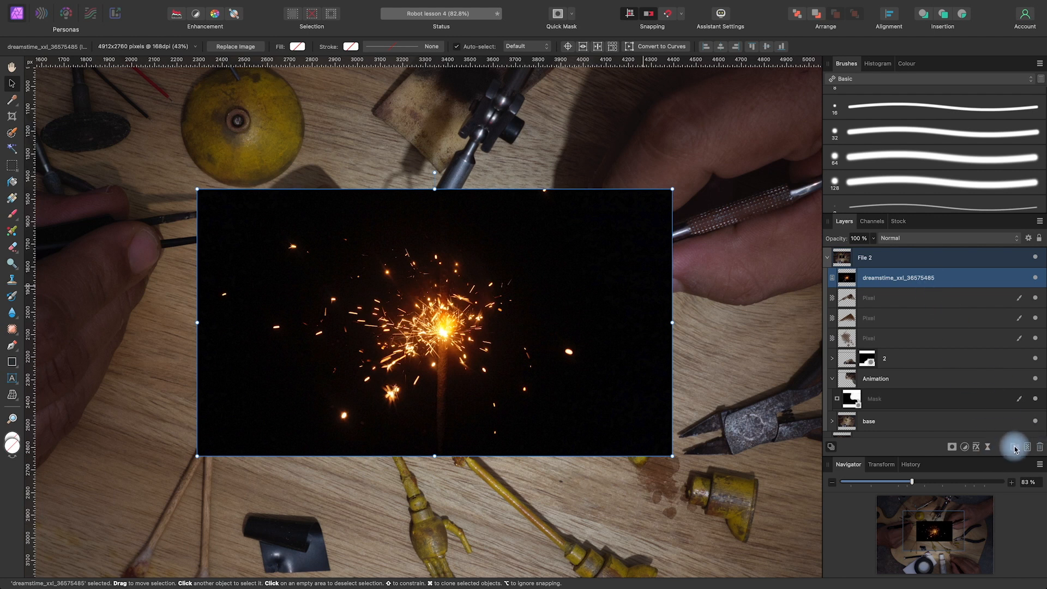
Put the dreamstime_xxl_36575485 image layer into a new group in File 2 and name the group sparks
{"action": "left_click", "coordinate": [1014, 447]}
{"action": "left_click_drag", "start_coordinate": [887, 300], "coordinate": [890, 277]}
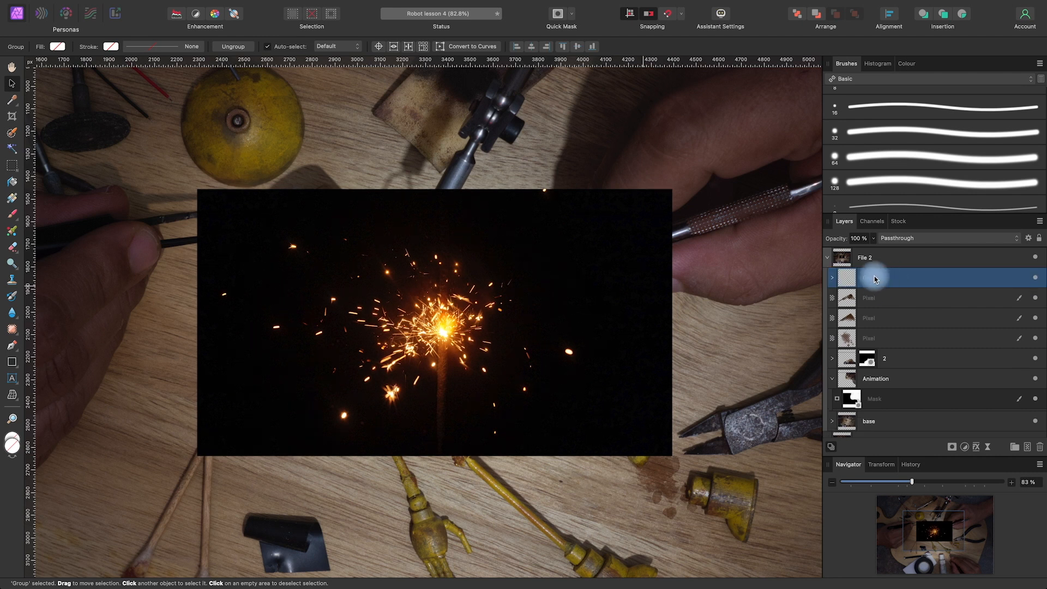
{"action": "left_click", "coordinate": [832, 278]}
{"action": "left_click", "coordinate": [833, 278]}
{"action": "double_click", "coordinate": [864, 277]}
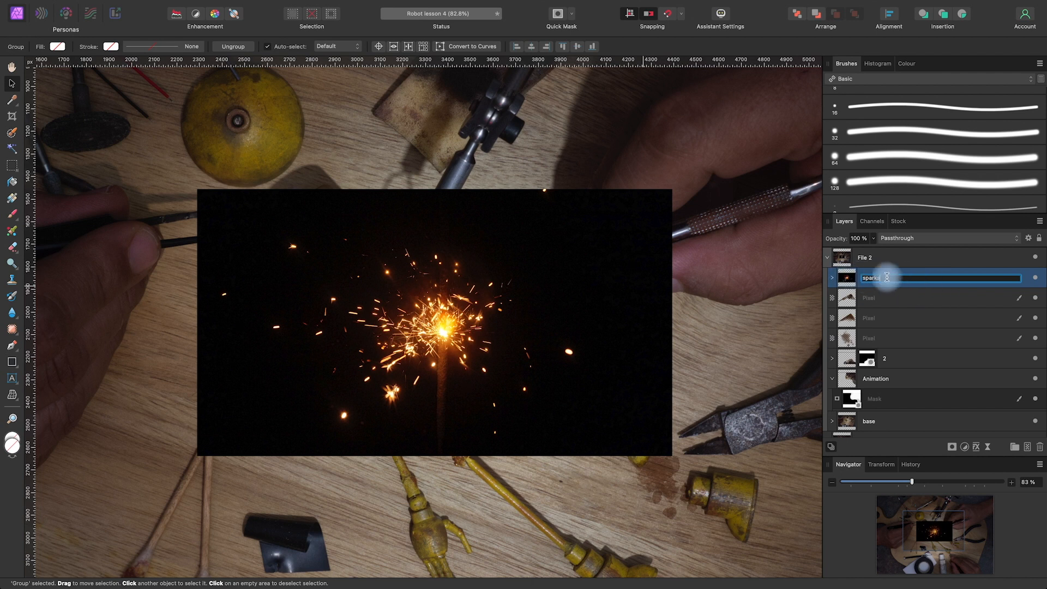
Add a Levels adjustment above the image inside the sparks group with black level 7%, white level 84% and gamma about 1.1
{"action": "left_click", "coordinate": [832, 277]}
{"action": "left_click", "coordinate": [907, 298]}
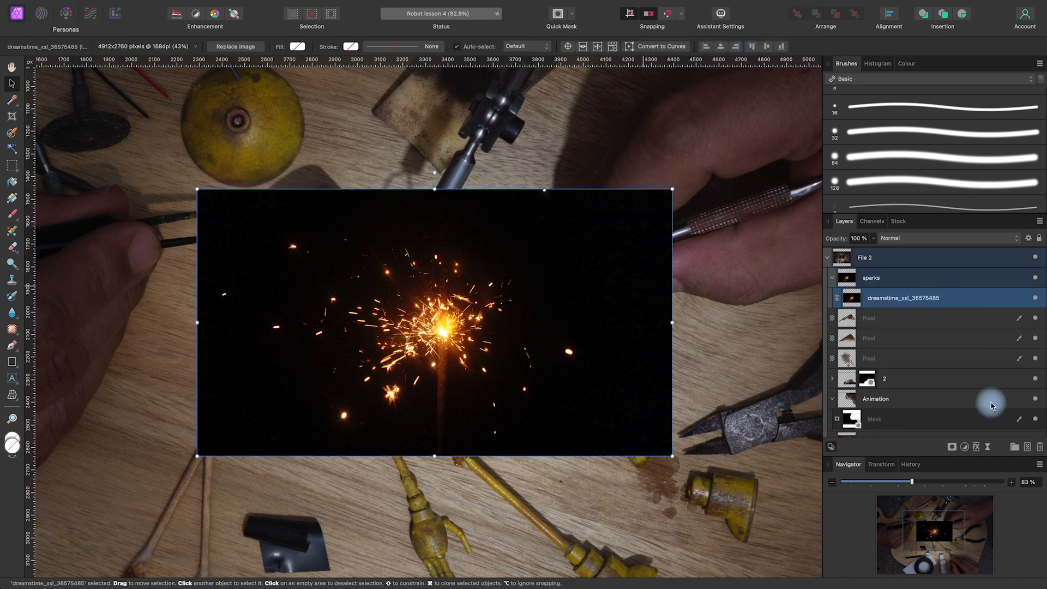
{"action": "left_click", "coordinate": [966, 447]}
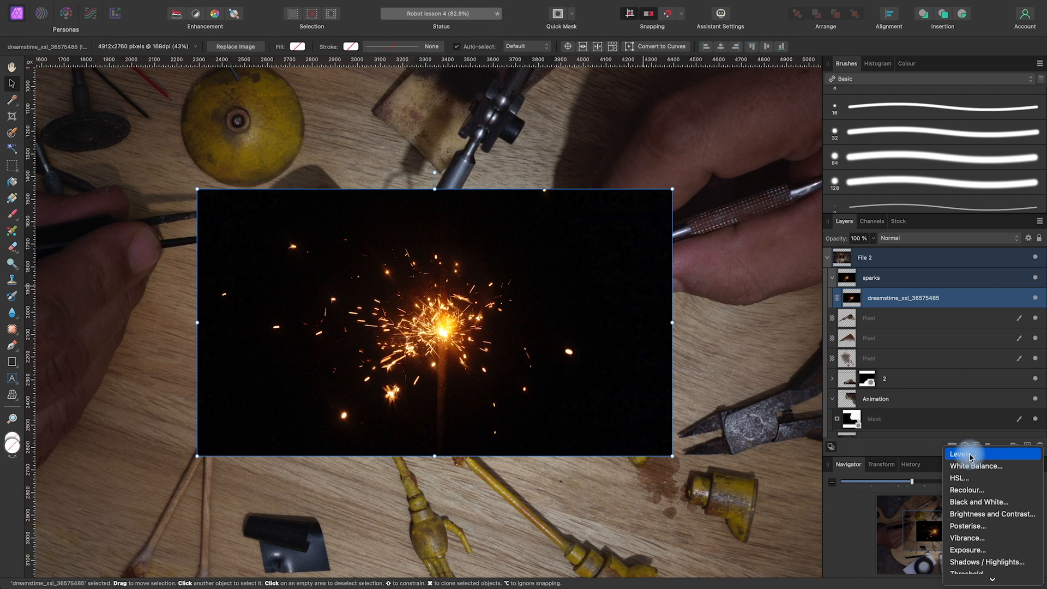
{"action": "left_click", "coordinate": [969, 458]}
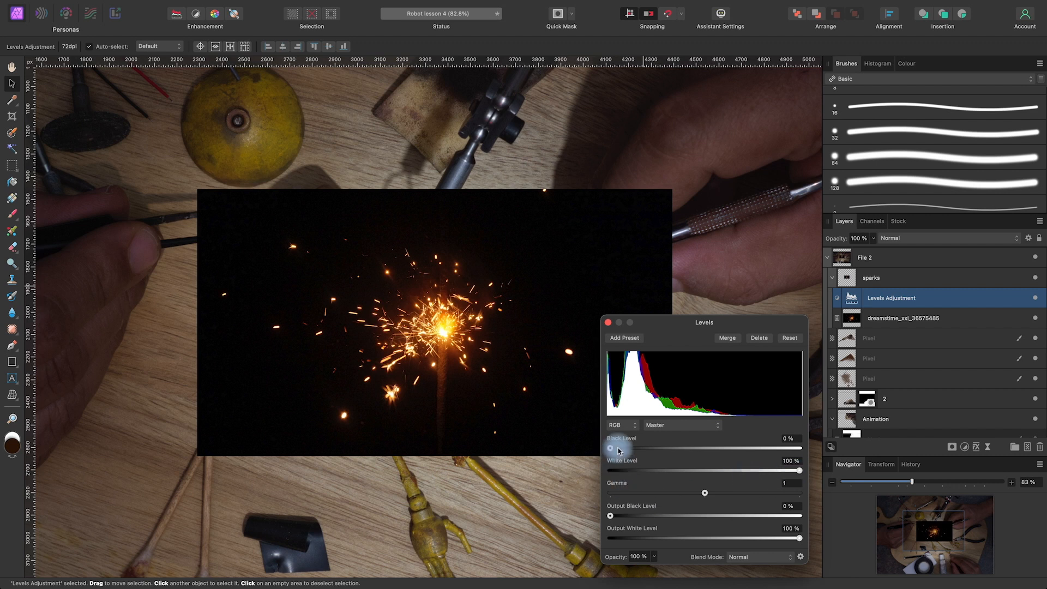
{"action": "left_click_drag", "start_coordinate": [799, 470], "coordinate": [777, 478]}
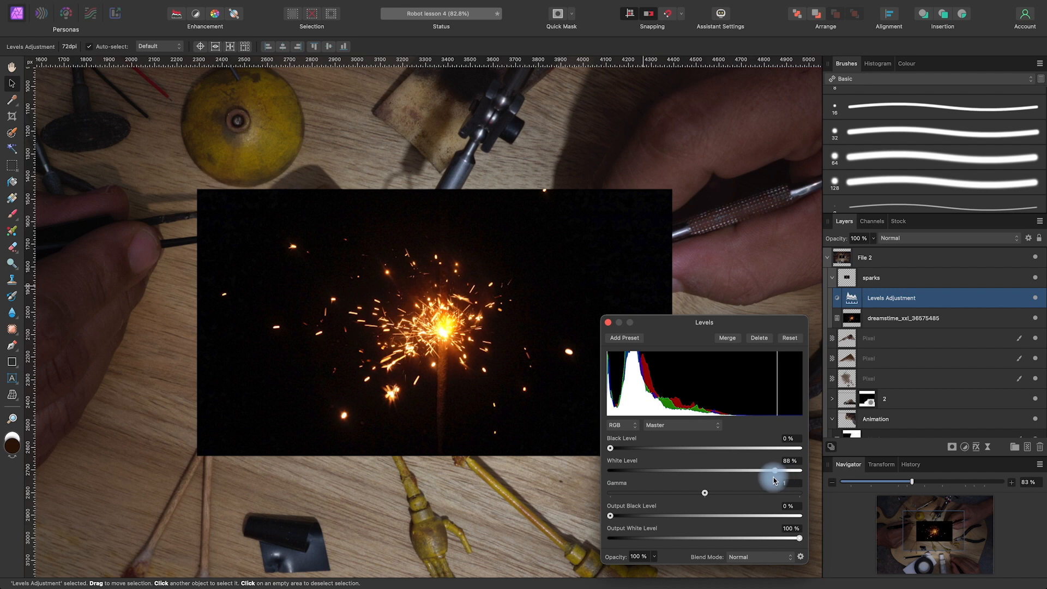
{"action": "left_click_drag", "start_coordinate": [610, 448], "coordinate": [632, 454]}
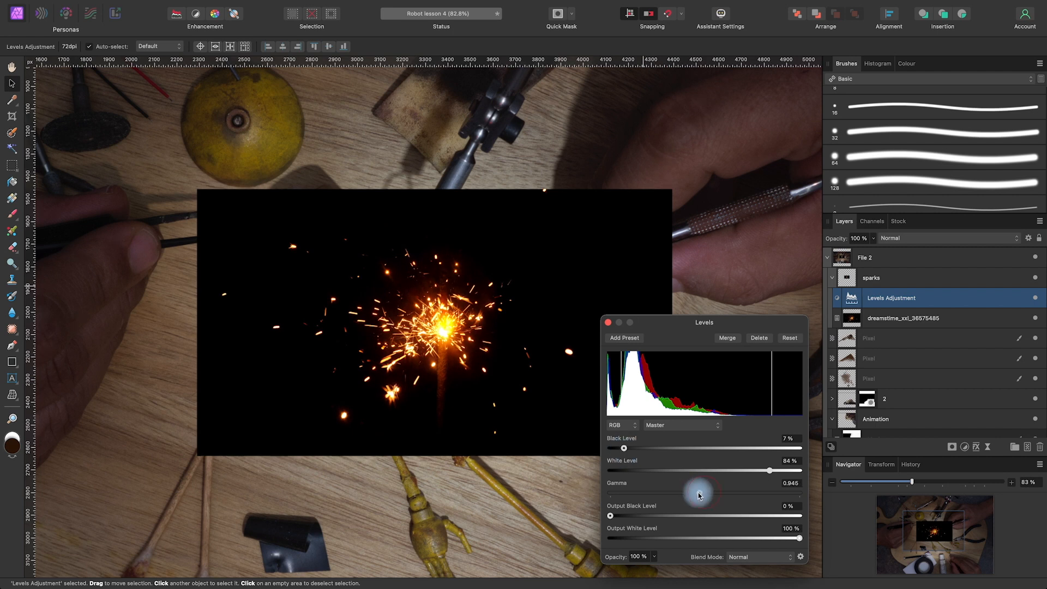
{"action": "left_click_drag", "start_coordinate": [692, 495], "coordinate": [713, 495]}
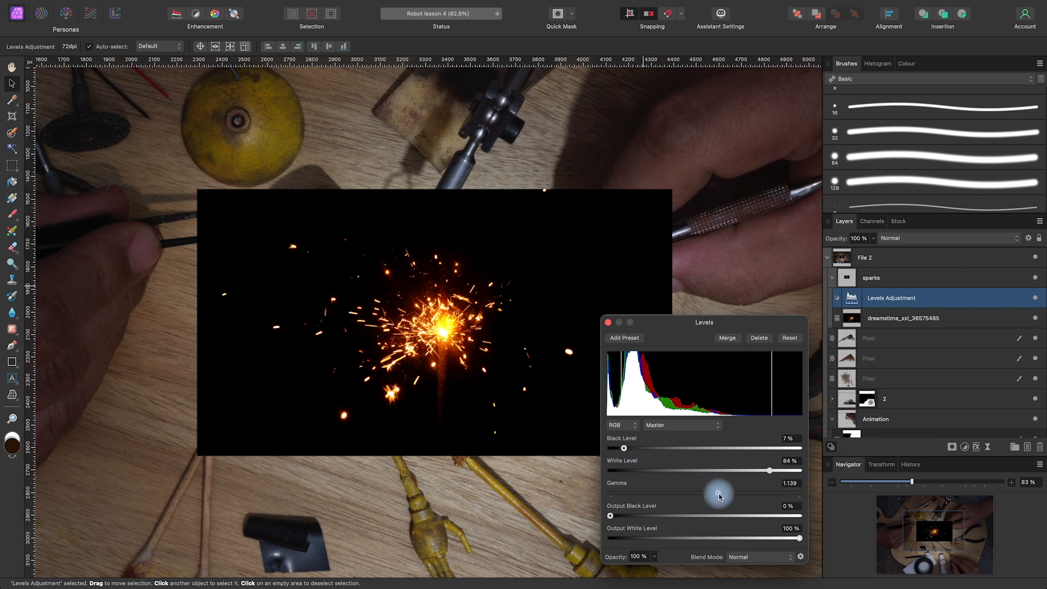
Set the blend mode of the whole sparks group to Screen
{"action": "left_click", "coordinate": [832, 278]}
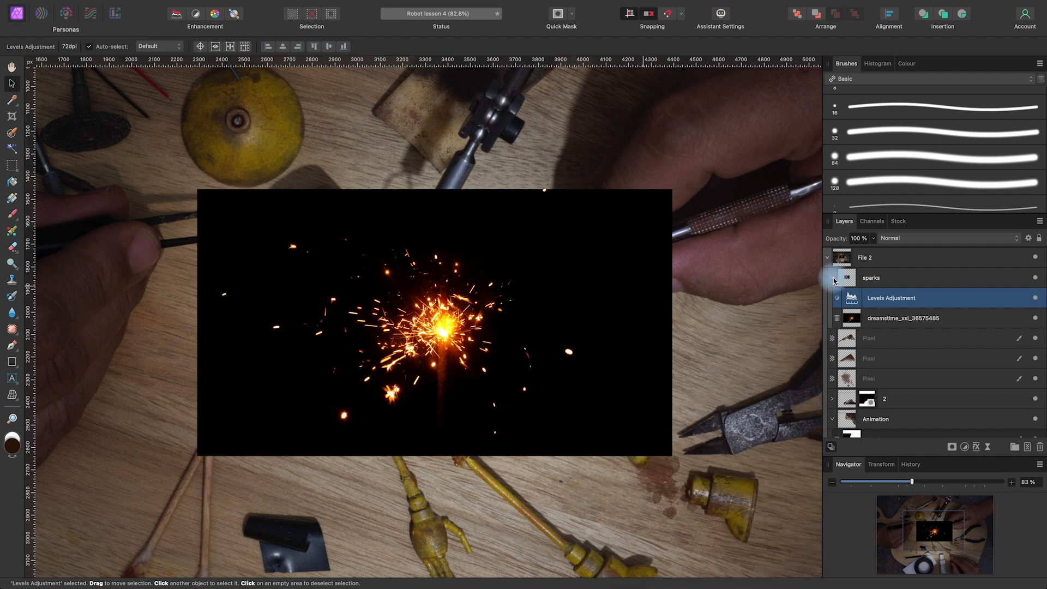
{"action": "left_click", "coordinate": [892, 277]}
{"action": "left_click", "coordinate": [910, 238]}
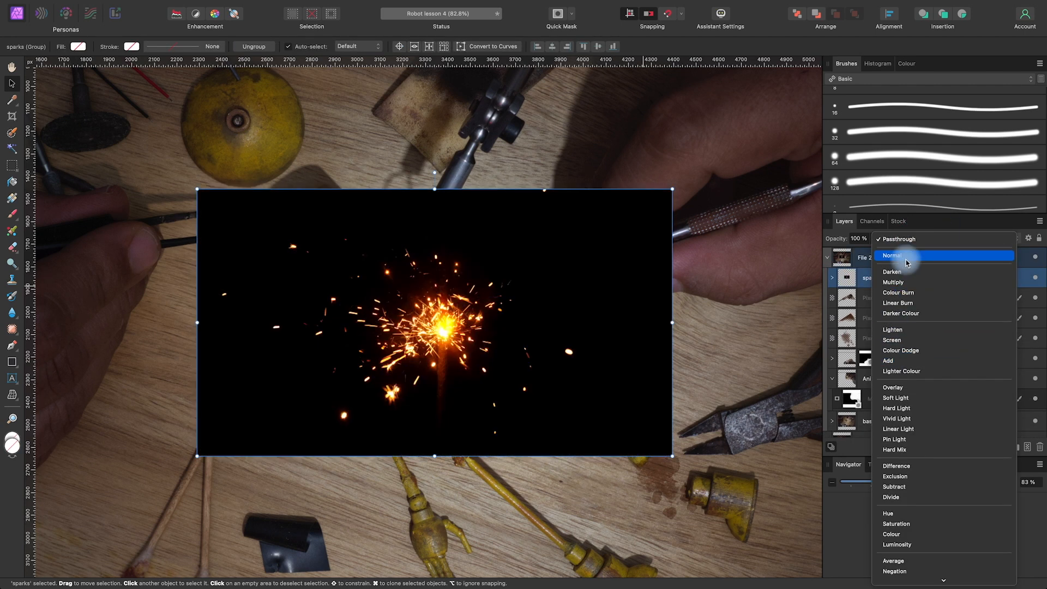
{"action": "left_click", "coordinate": [899, 340]}
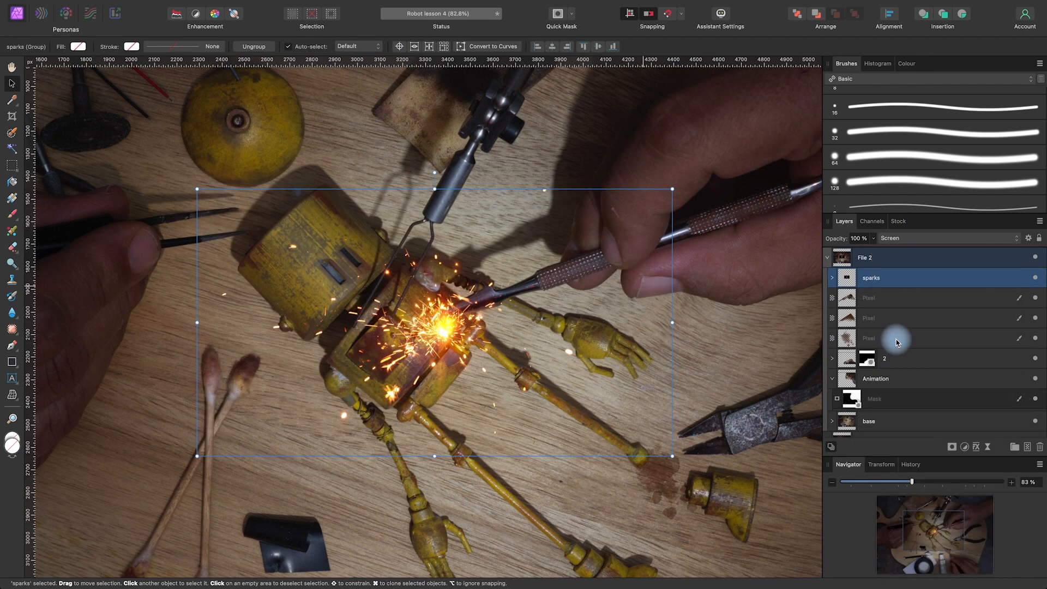
Scale the sparks group down slightly and reposition it so the burst sits in the robot's open chest
{"action": "left_click", "coordinate": [712, 383]}
{"action": "key", "text": "space"}
{"action": "left_click_drag", "start_coordinate": [614, 416], "coordinate": [620, 420]}
{"action": "left_click_drag", "start_coordinate": [456, 338], "coordinate": [443, 327]}
{"action": "left_click_drag", "start_coordinate": [672, 180], "coordinate": [622, 251]}
{"action": "left_click_drag", "start_coordinate": [418, 334], "coordinate": [444, 326]}
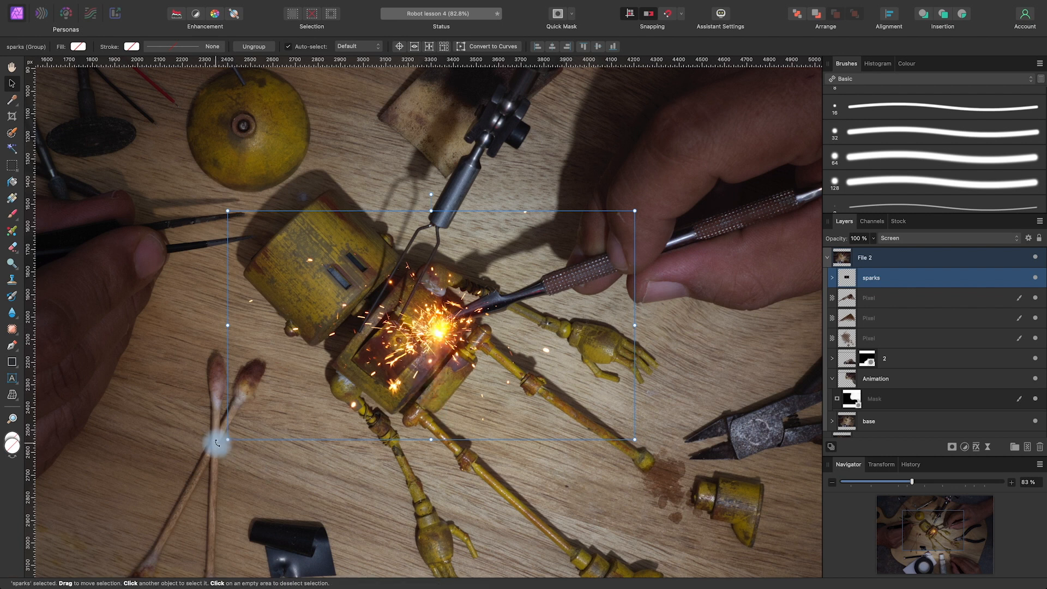
Rotate the sparks group counter-clockwise by a bit more than a quarter turn and recentre the burst on the robot's chest
{"action": "left_click_drag", "start_coordinate": [221, 442], "coordinate": [560, 426]}
{"action": "left_click_drag", "start_coordinate": [444, 328], "coordinate": [441, 336]}
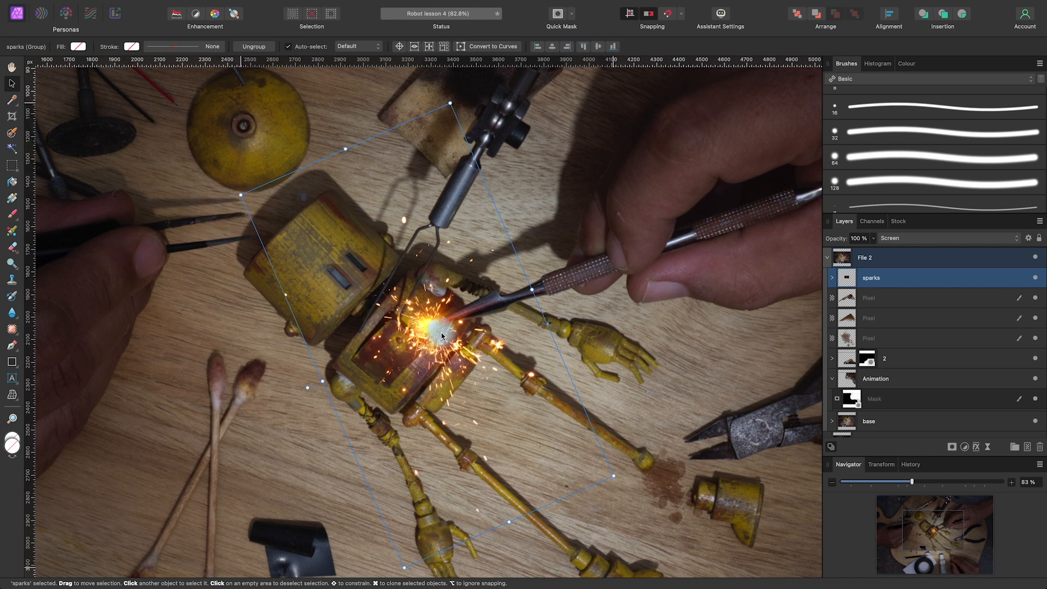
{"action": "scroll", "coordinate": [437, 337], "scroll_direction": "down", "scroll_amount": 6}
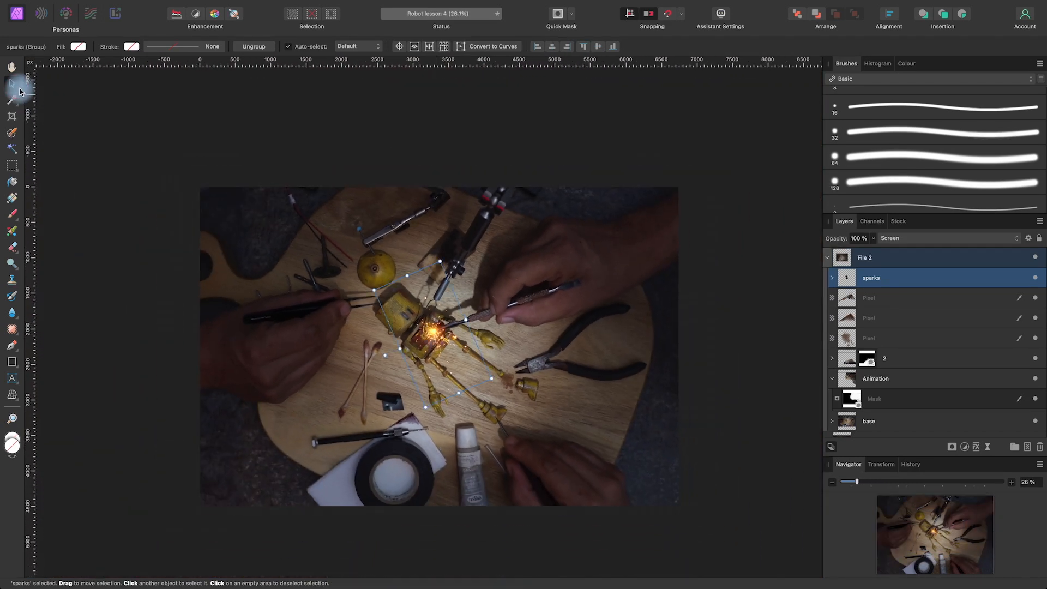
{"action": "left_click", "coordinate": [486, 120]}
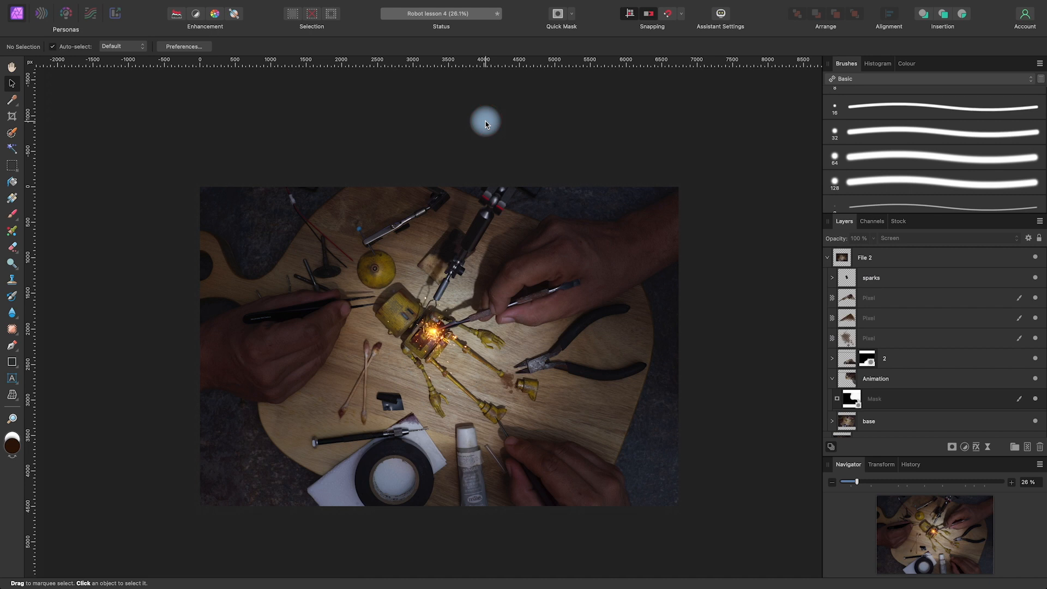
Collapse the File 2 group and toggle its visibility repeatedly to compare it with File 1
{"action": "left_click", "coordinate": [828, 258]}
{"action": "left_click", "coordinate": [1035, 258]}
{"action": "left_click", "coordinate": [1035, 257]}
{"action": "left_click", "coordinate": [1035, 257]}
{"action": "left_click", "coordinate": [1036, 257]}
{"action": "left_click", "coordinate": [1035, 258]}
{"action": "left_click", "coordinate": [1035, 258]}
{"action": "left_click", "coordinate": [1035, 257]}
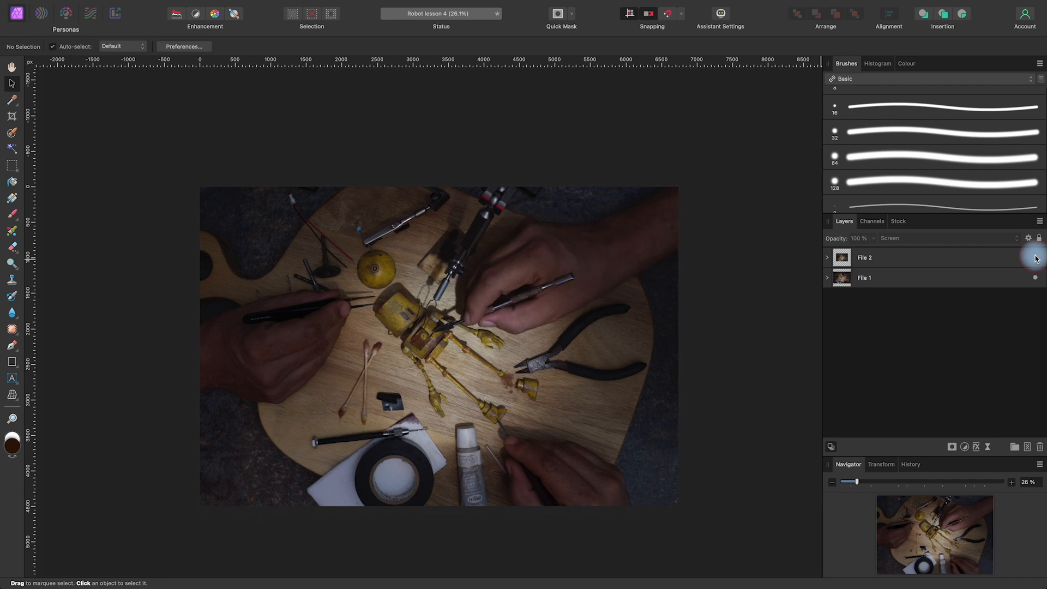
{"action": "left_click", "coordinate": [1035, 258]}
{"action": "left_click", "coordinate": [1035, 257]}
{"action": "left_click", "coordinate": [1035, 257]}
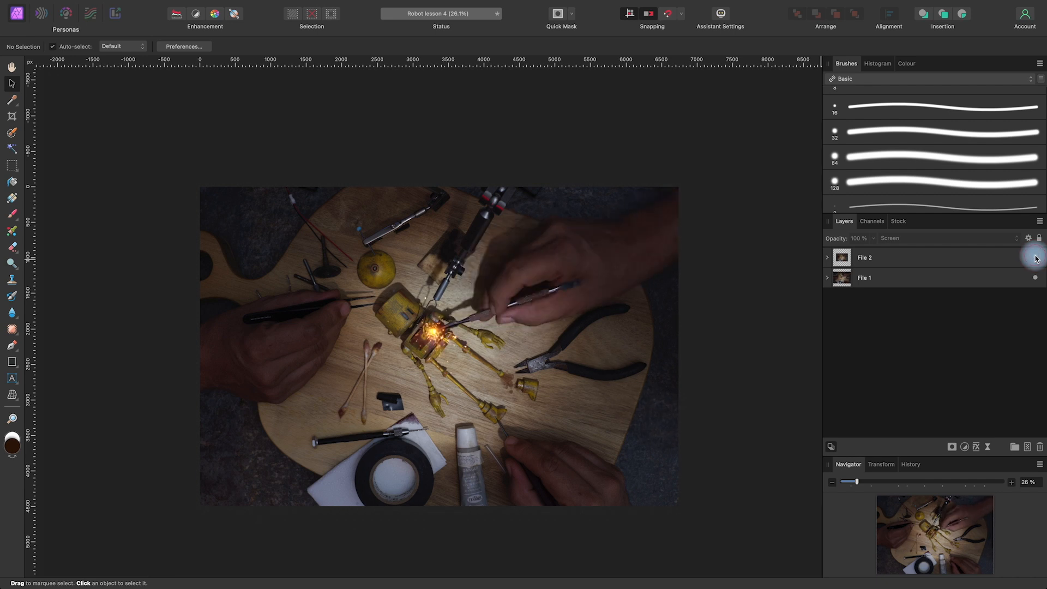
Move the sparks group out of File 2 and place it at the top of the File 1 group
{"action": "left_click", "coordinate": [831, 259]}
{"action": "left_click", "coordinate": [884, 285]}
{"action": "left_click_drag", "start_coordinate": [886, 288], "coordinate": [829, 276]}
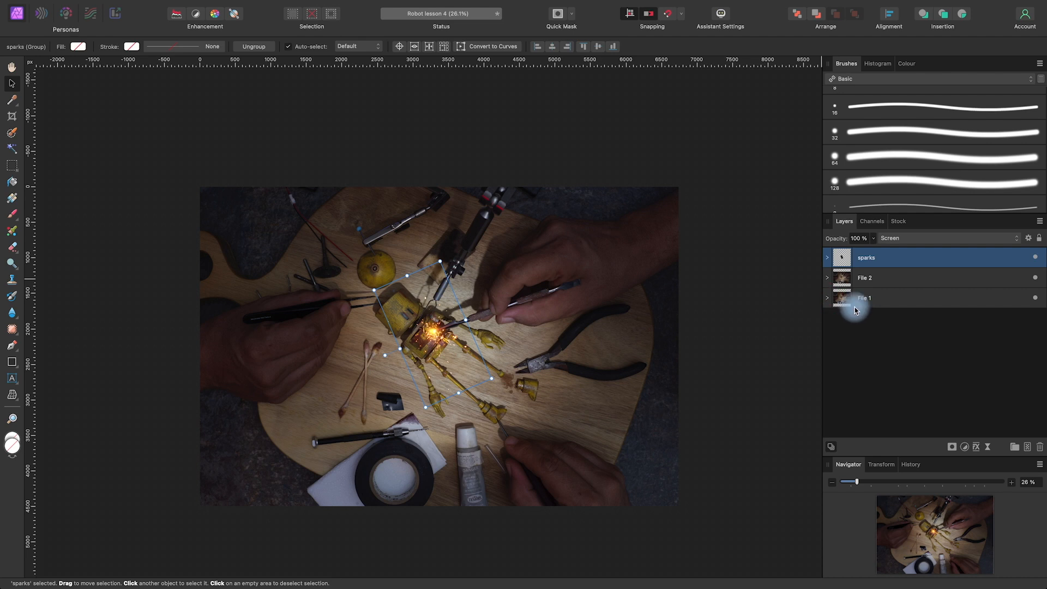
{"action": "left_click", "coordinate": [828, 298]}
{"action": "left_click_drag", "start_coordinate": [874, 260], "coordinate": [878, 309]}
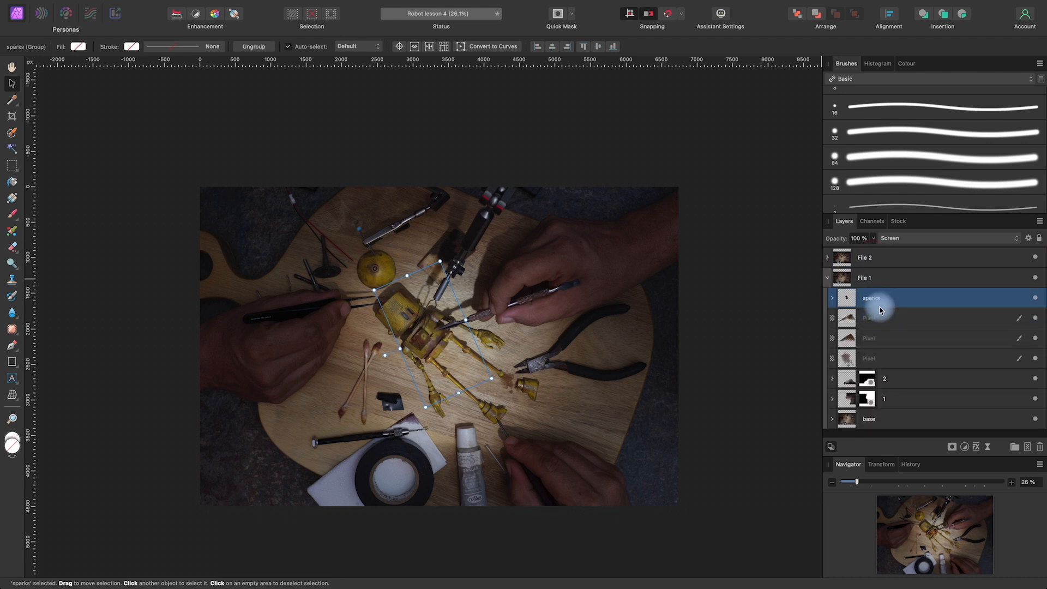
{"action": "left_click", "coordinate": [827, 278]}
Toggle the visibility of File 2 repeatedly to check how the two versions alternate with the sparks in File 1
{"action": "left_click", "coordinate": [1031, 258]}
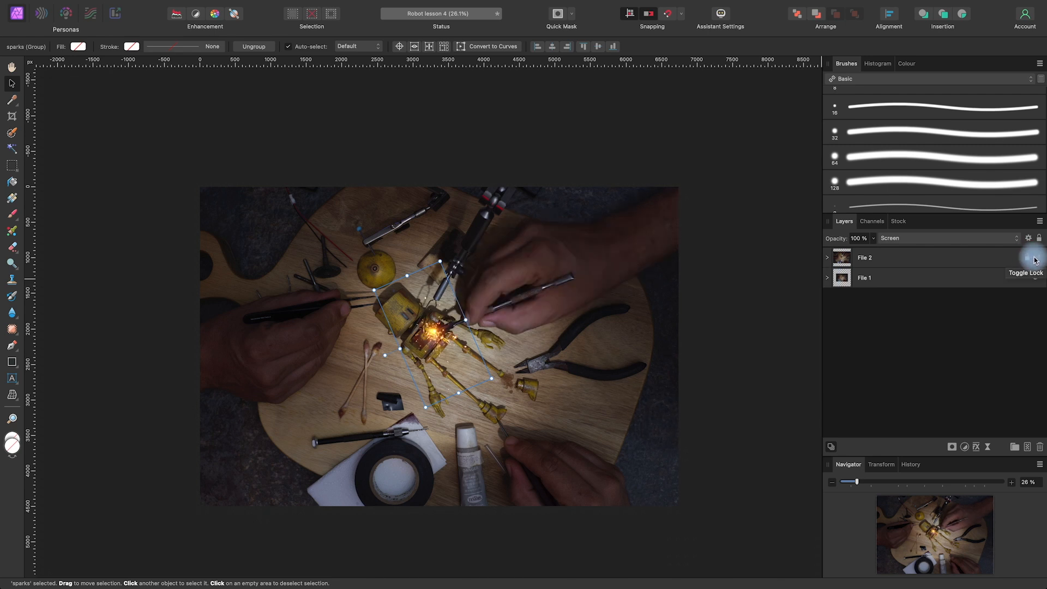
{"action": "left_click", "coordinate": [1038, 260]}
{"action": "left_click", "coordinate": [1037, 260]}
{"action": "left_click", "coordinate": [1037, 259]}
{"action": "left_click", "coordinate": [1037, 260]}
{"action": "left_click", "coordinate": [1037, 260]}
{"action": "left_click", "coordinate": [1037, 260]}
{"action": "left_click", "coordinate": [1037, 260]}
{"action": "left_click", "coordinate": [1037, 260]}
{"action": "left_click", "coordinate": [1036, 260]}
{"action": "left_click", "coordinate": [1037, 261]}
{"action": "left_click", "coordinate": [1036, 260]}
{"action": "left_click", "coordinate": [1037, 260]}
{"action": "left_click", "coordinate": [1037, 260]}
{"action": "left_click", "coordinate": [1037, 260]}
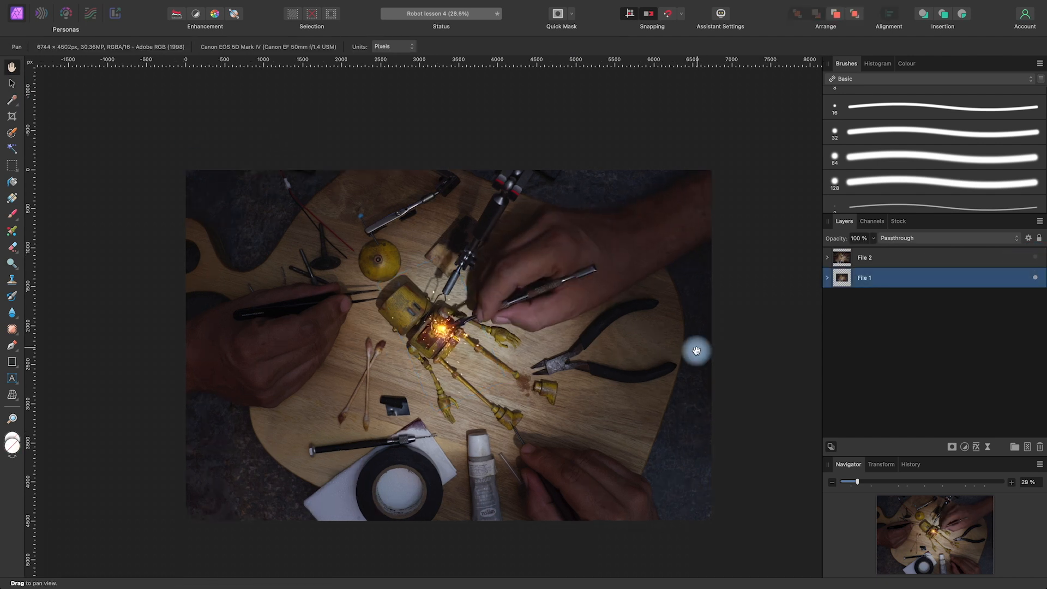
{"action": "left_click_drag", "start_coordinate": [693, 351], "coordinate": [697, 348]}
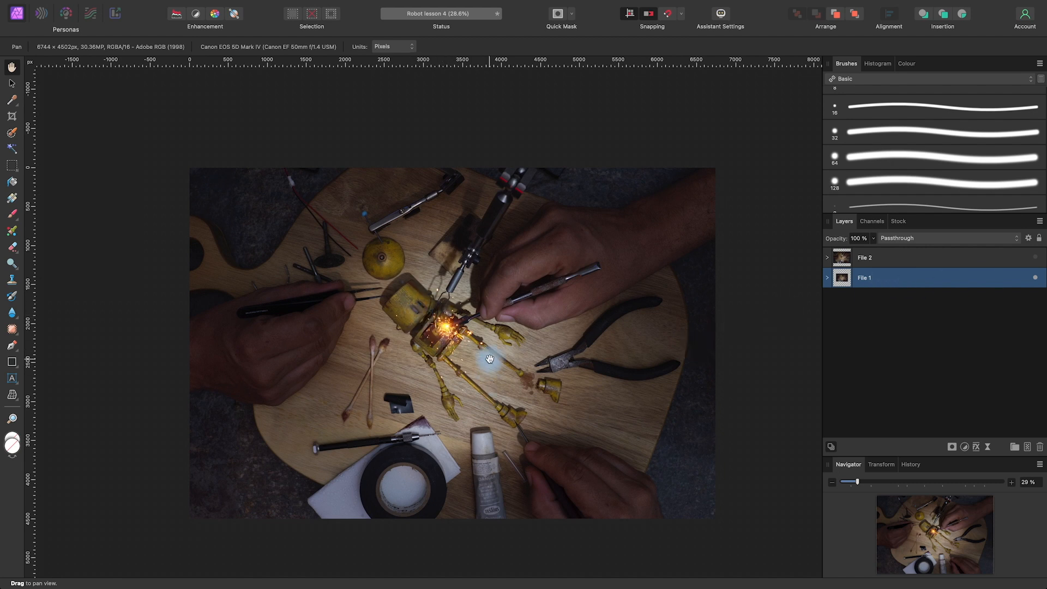
{"action": "left_click", "coordinate": [1035, 257]}
{"action": "left_click", "coordinate": [1035, 257]}
{"action": "left_click", "coordinate": [1035, 257]}
Select the sparks group inside File 1 and enable Use Fill for the Pen tool
{"action": "left_click", "coordinate": [828, 278]}
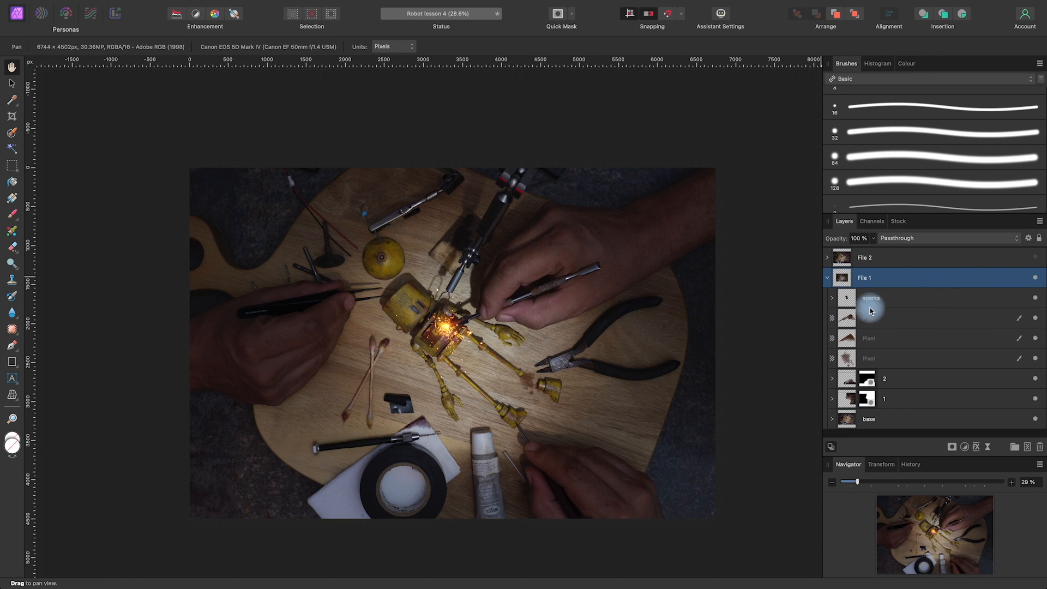
{"action": "left_click", "coordinate": [902, 298]}
{"action": "scroll", "coordinate": [695, 387], "scroll_direction": "up", "scroll_amount": 5}
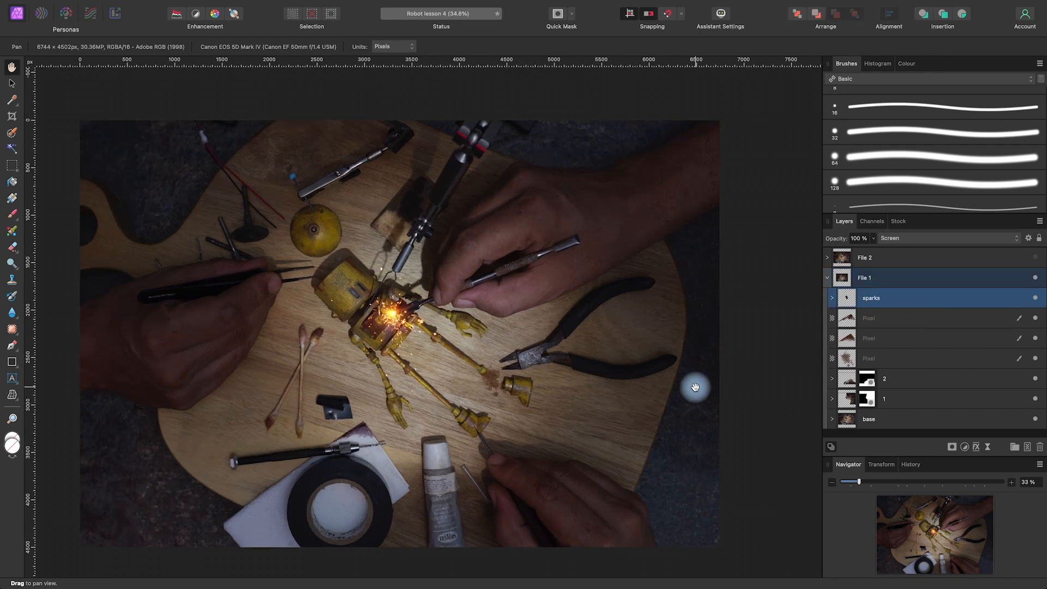
{"action": "left_click_drag", "start_coordinate": [200, 281], "coordinate": [647, 410]}
{"action": "scroll", "coordinate": [648, 410], "scroll_direction": "up", "scroll_amount": 6}
{"action": "left_click_drag", "start_coordinate": [311, 217], "coordinate": [591, 351]}
{"action": "scroll", "coordinate": [590, 350], "scroll_direction": "up", "scroll_amount": 2}
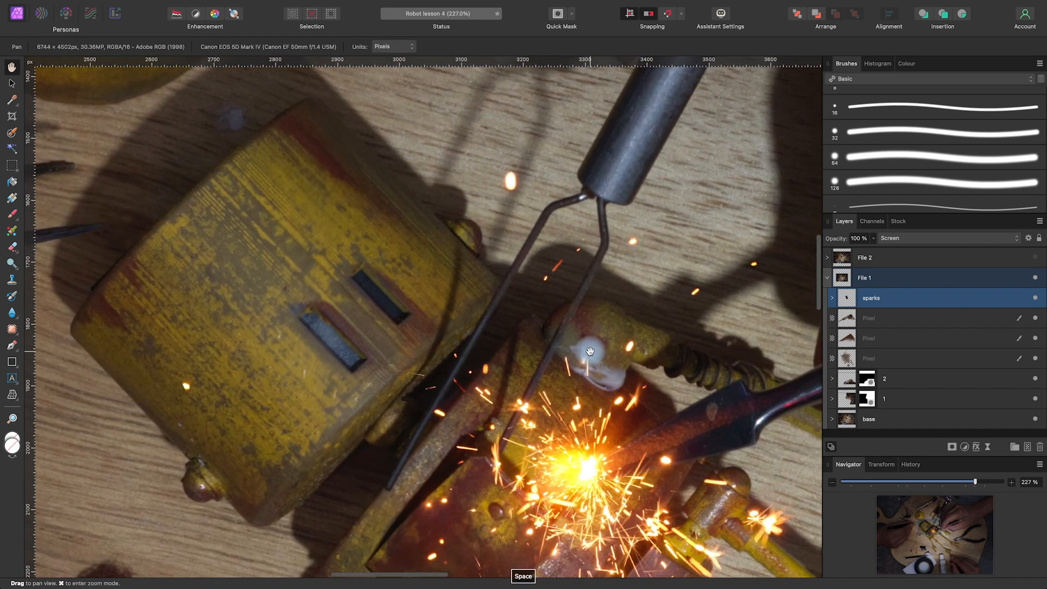
{"action": "left_click_drag", "start_coordinate": [590, 351], "coordinate": [578, 316]}
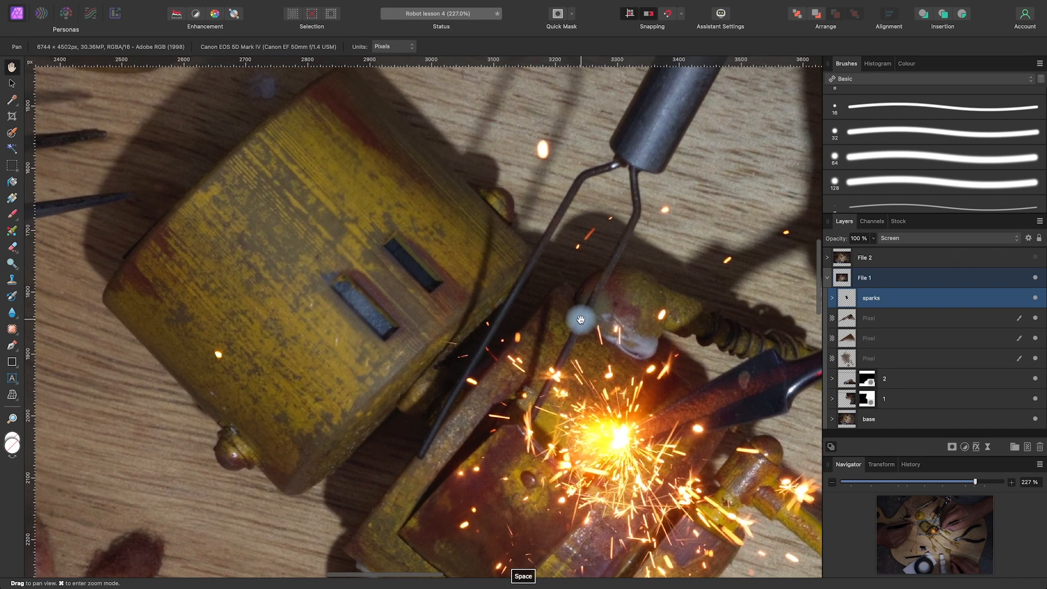
{"action": "left_click", "coordinate": [13, 347]}
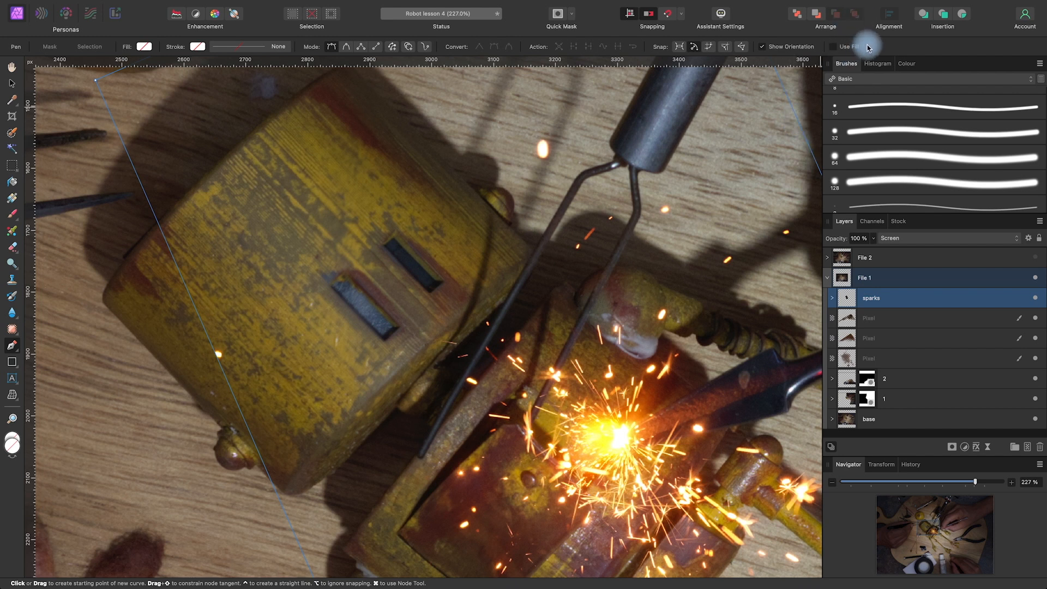
{"action": "left_click", "coordinate": [832, 47]}
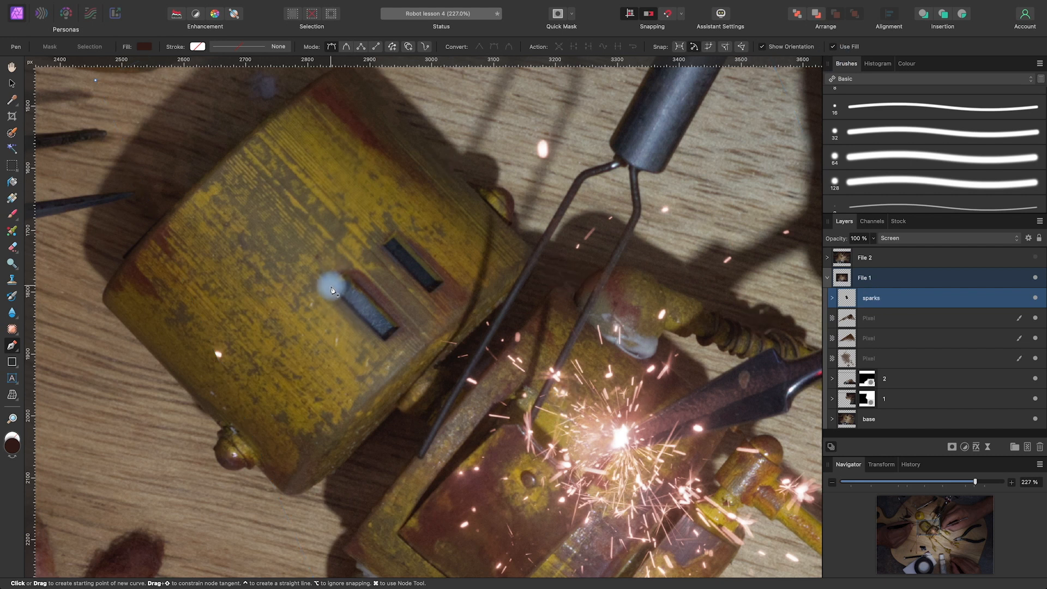
Draw a closed four-point filled Pen shape exactly over the lower-left eye slot on the robot's head
{"action": "scroll", "coordinate": [333, 298], "scroll_direction": "up", "scroll_amount": 5}
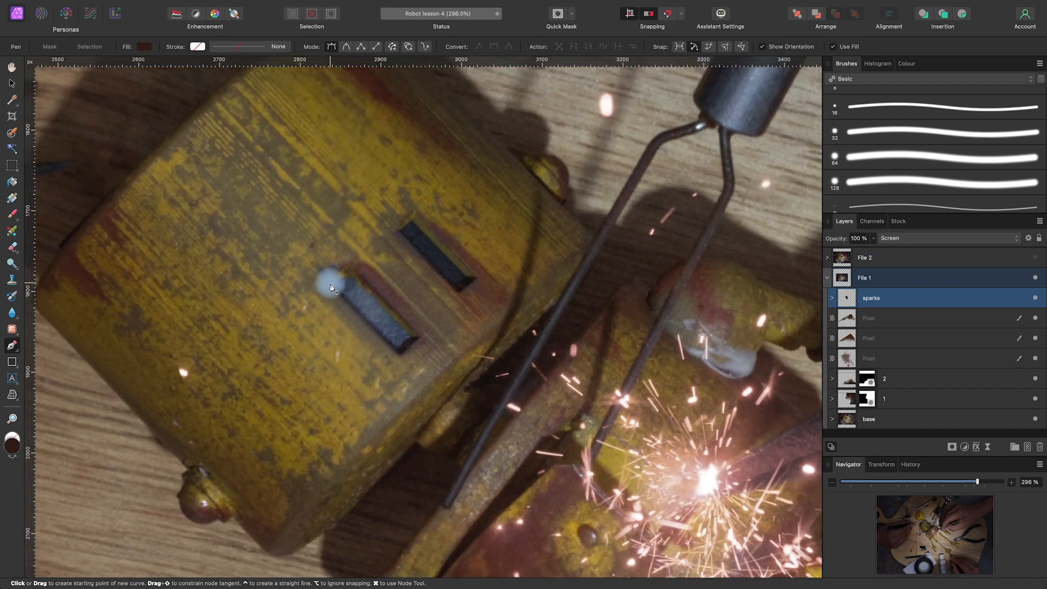
{"action": "left_click", "coordinate": [330, 284]}
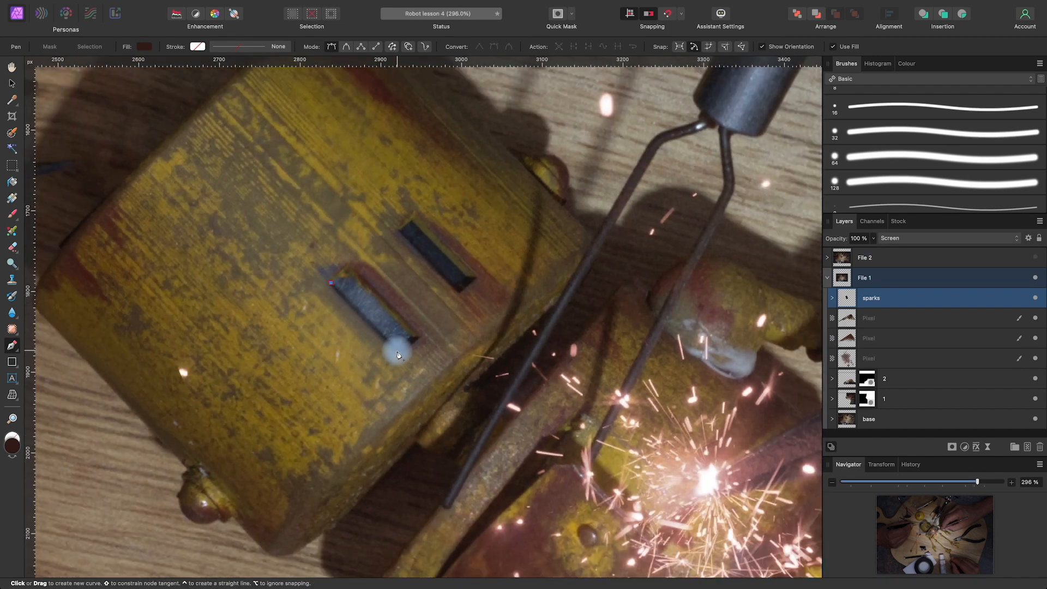
{"action": "left_click", "coordinate": [399, 350]}
{"action": "left_click", "coordinate": [414, 337]}
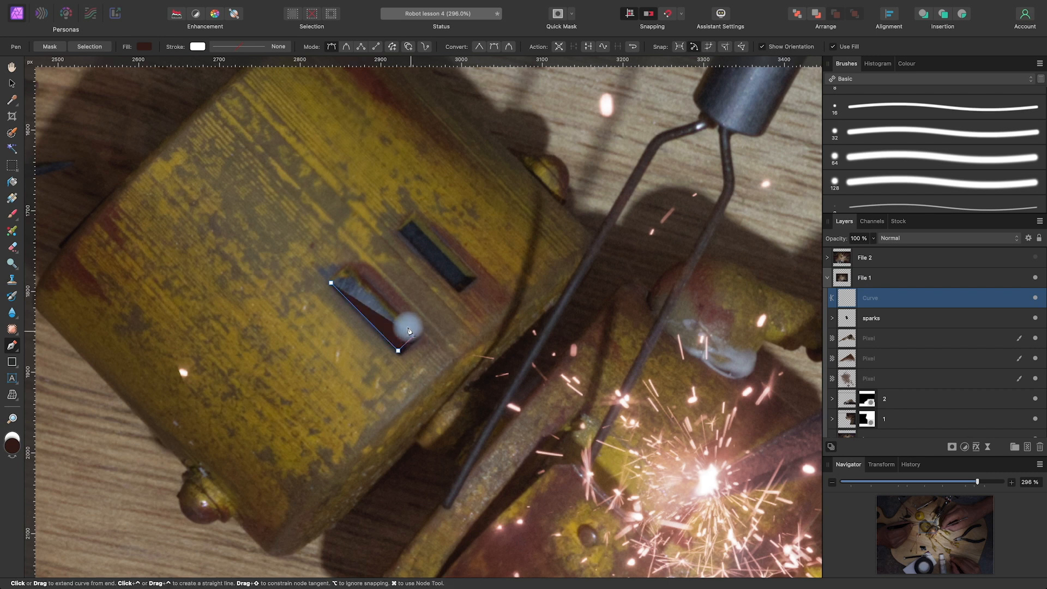
{"action": "left_click", "coordinate": [347, 269]}
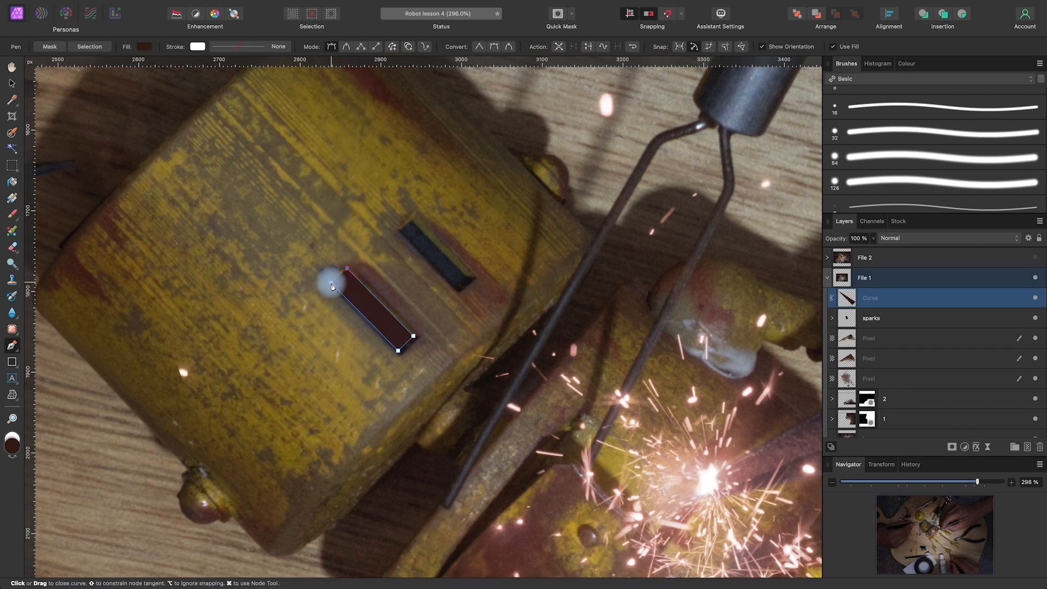
{"action": "left_click", "coordinate": [331, 283]}
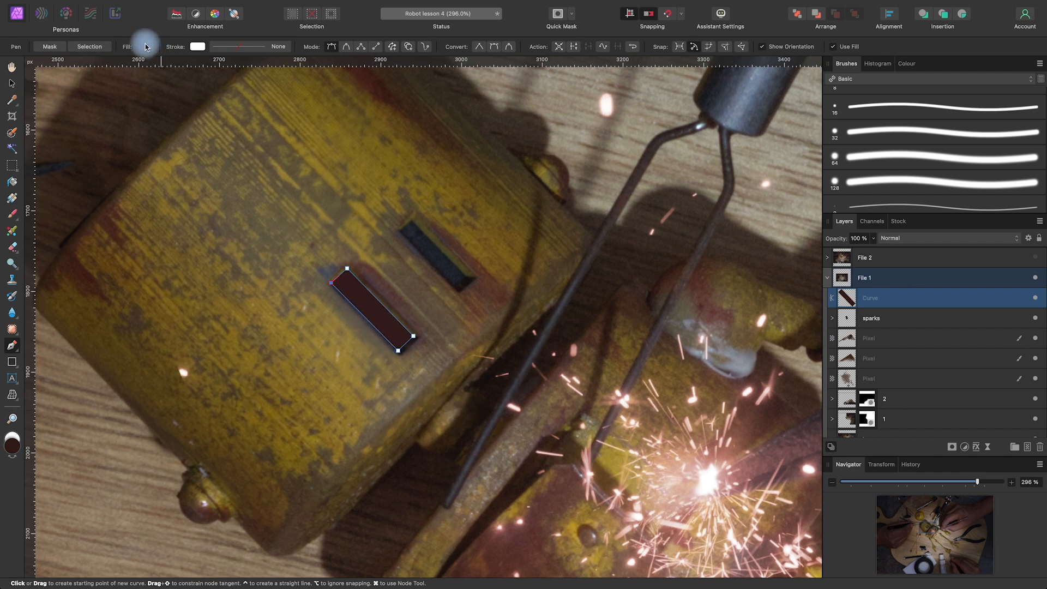
Change the fill of the lower-left eye shape to bright cyan, hex 87EBF8
{"action": "left_click", "coordinate": [12, 446]}
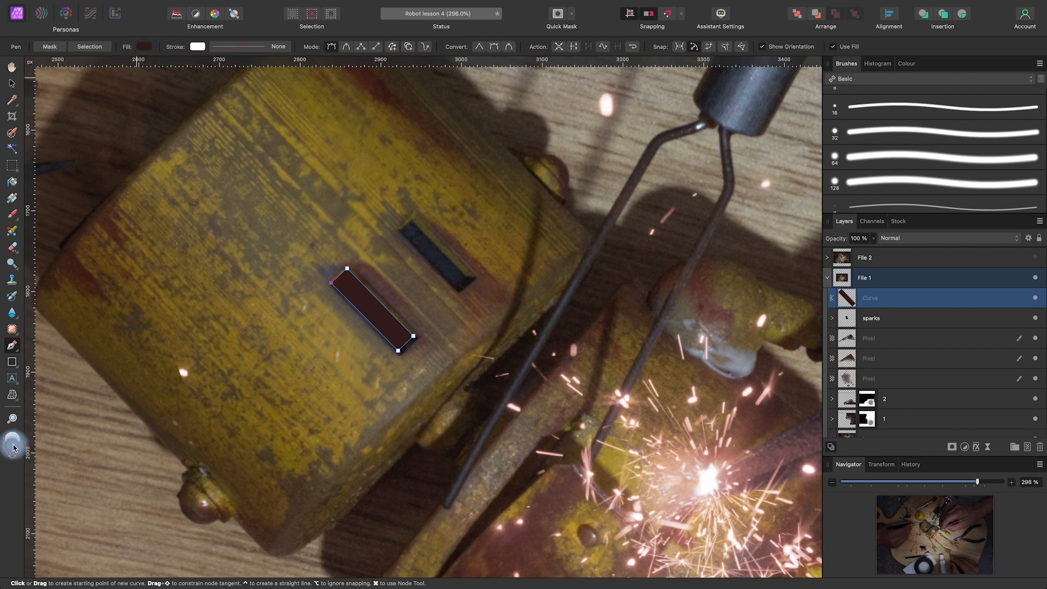
{"action": "double_click", "coordinate": [12, 447]}
{"action": "mouse_move", "coordinate": [755, 287]}
{"action": "left_mouse_down"}
{"action": "mouse_move", "coordinate": [739, 286]}
{"action": "mouse_move", "coordinate": [754, 291]}
{"action": "left_mouse_up"}
{"action": "left_click_drag", "start_coordinate": [770, 383], "coordinate": [824, 345]}
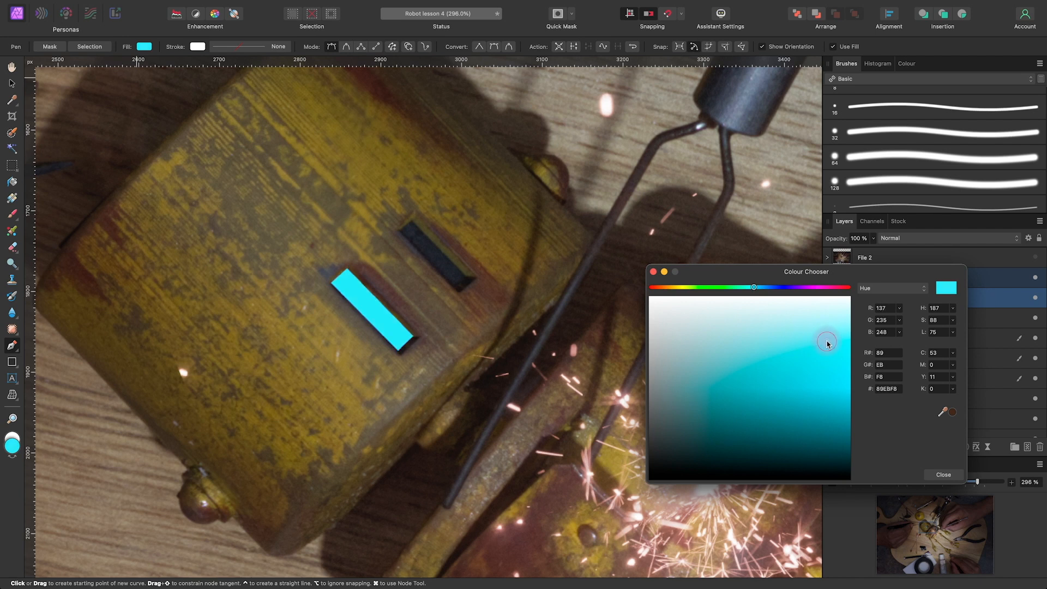
{"action": "left_click", "coordinate": [943, 475]}
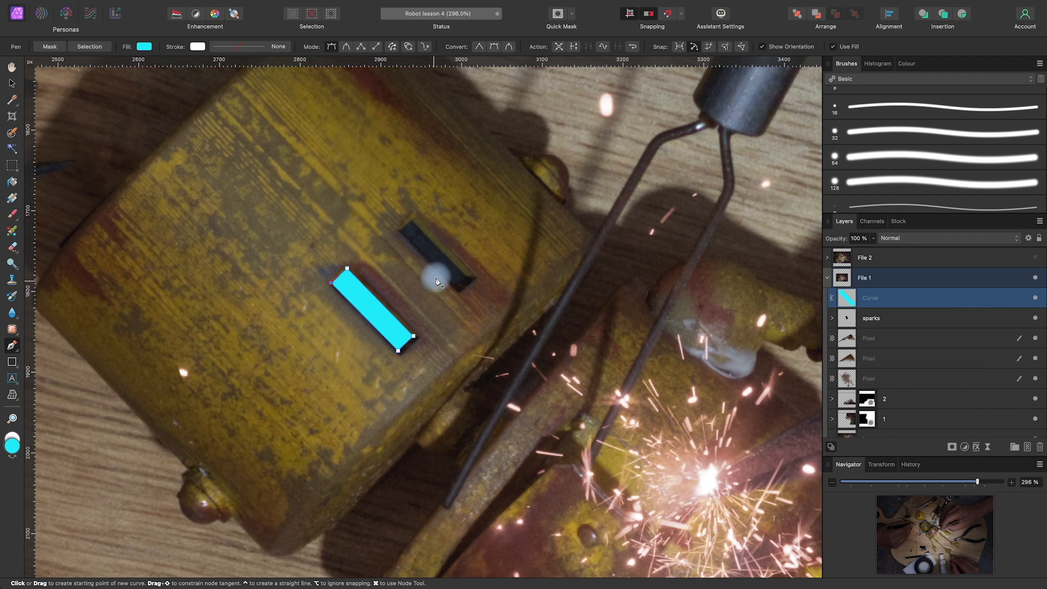
Draw a closed four-point cyan Pen shape over the upper-right eye slot on the robot's head
{"action": "left_click", "coordinate": [400, 232]}
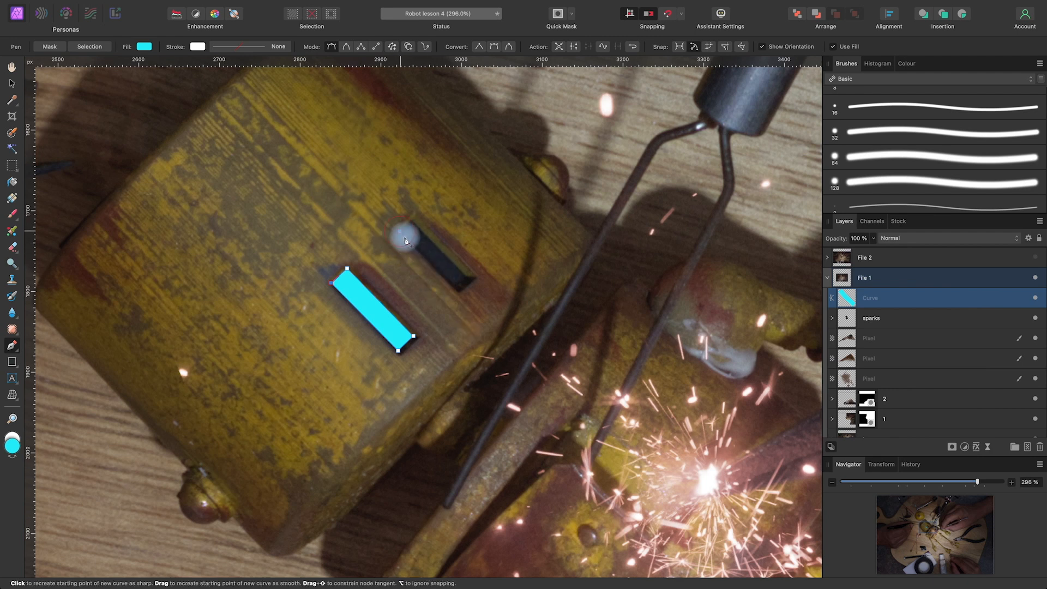
{"action": "left_click", "coordinate": [456, 288]}
{"action": "left_click", "coordinate": [467, 277]}
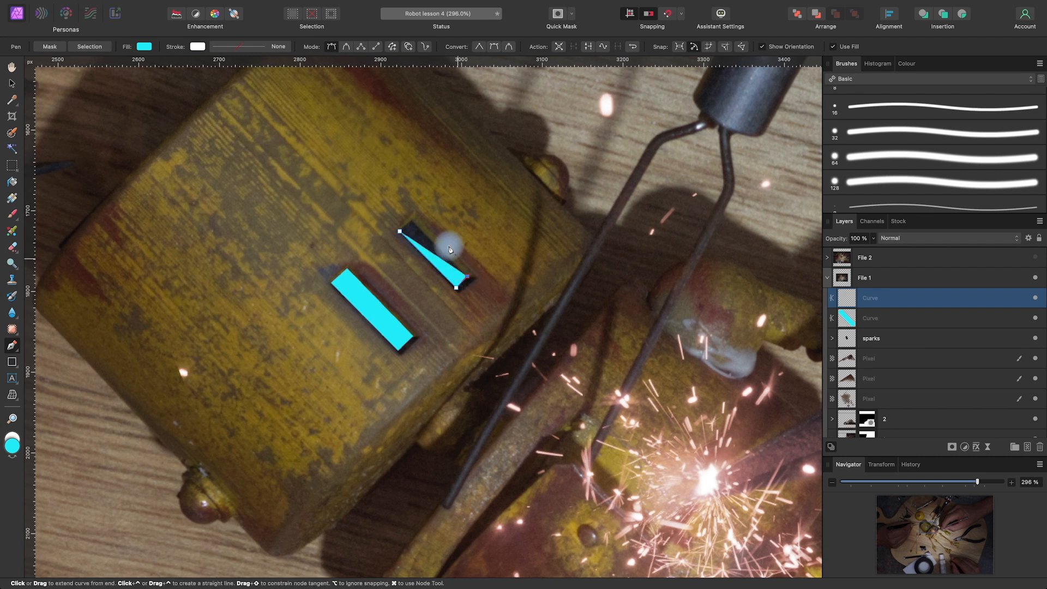
{"action": "left_click", "coordinate": [412, 221]}
{"action": "left_click", "coordinate": [401, 234]}
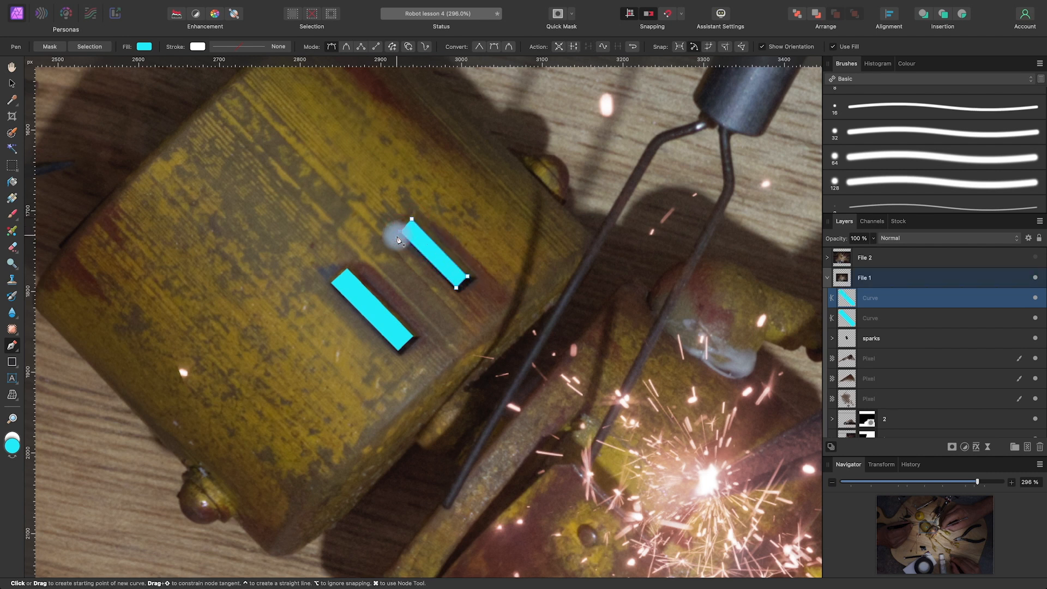
Apply a Gaussian Blur with a 1 px radius to the lower-left cyan eye shape
{"action": "left_click", "coordinate": [910, 322]}
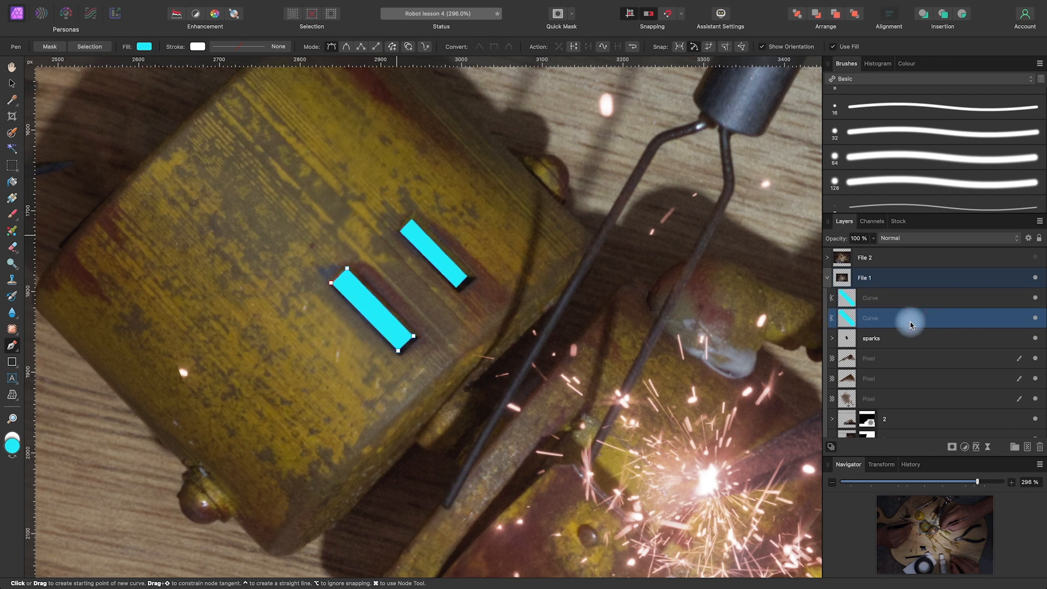
{"action": "scroll", "coordinate": [486, 289], "scroll_direction": "down", "scroll_amount": 5}
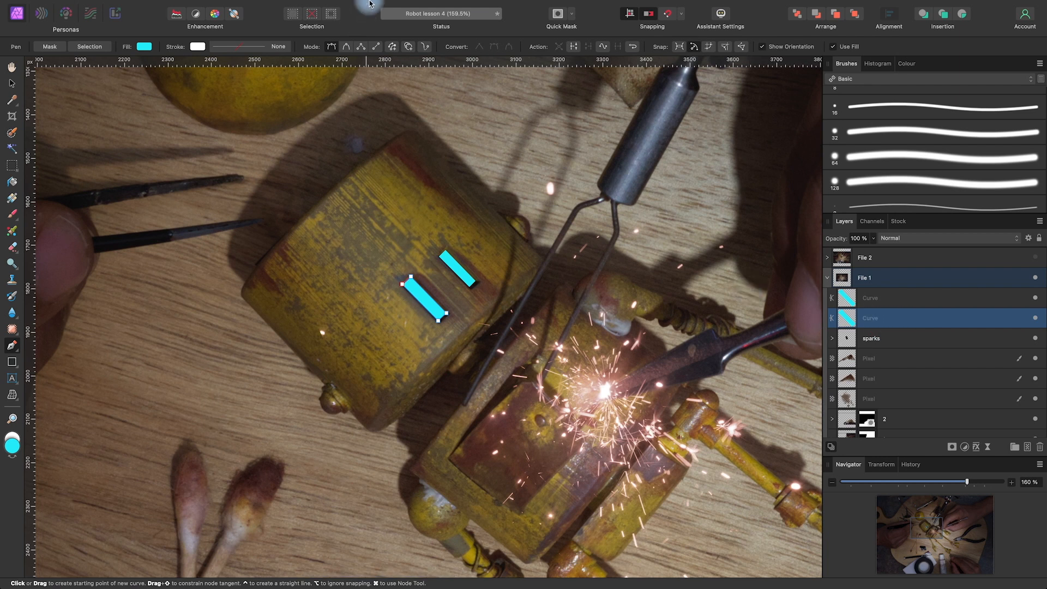
{"action": "mouse_move", "coordinate": [369, 3]}
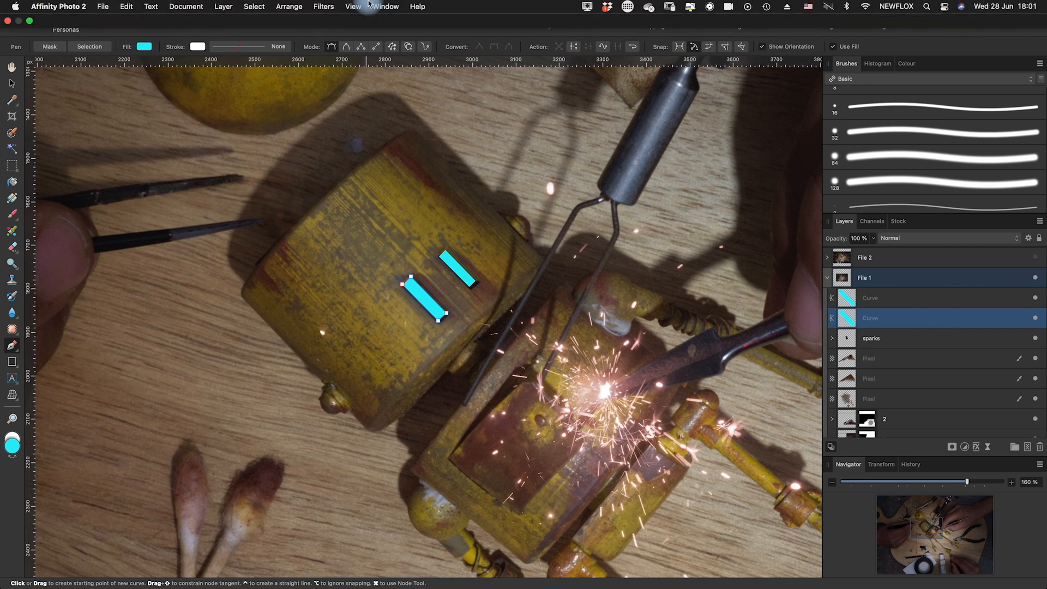
{"action": "left_click", "coordinate": [332, 7]}
{"action": "mouse_move", "coordinate": [331, 23]}
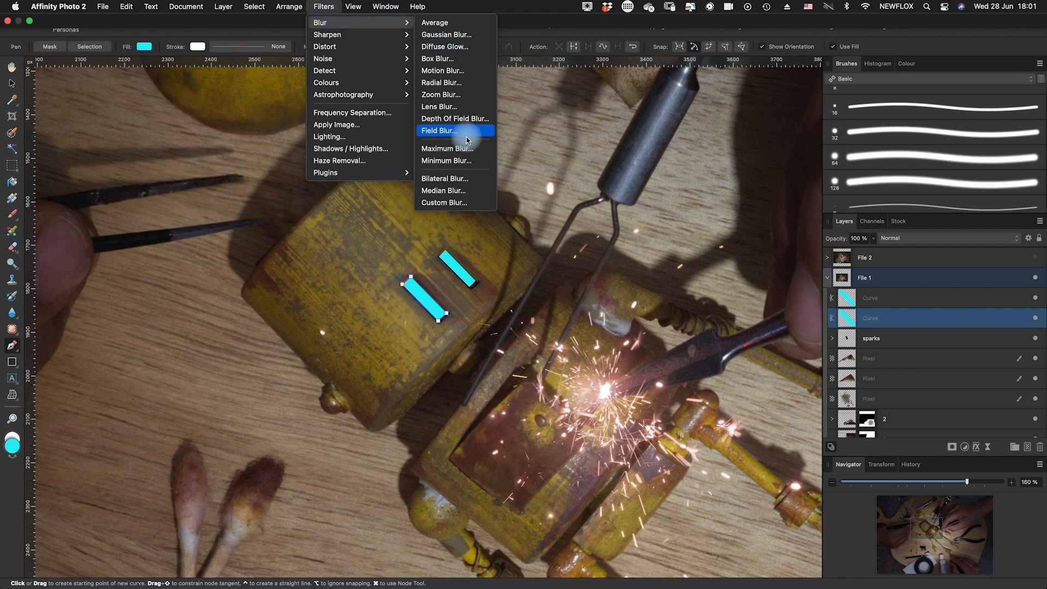
{"action": "left_click", "coordinate": [460, 34]}
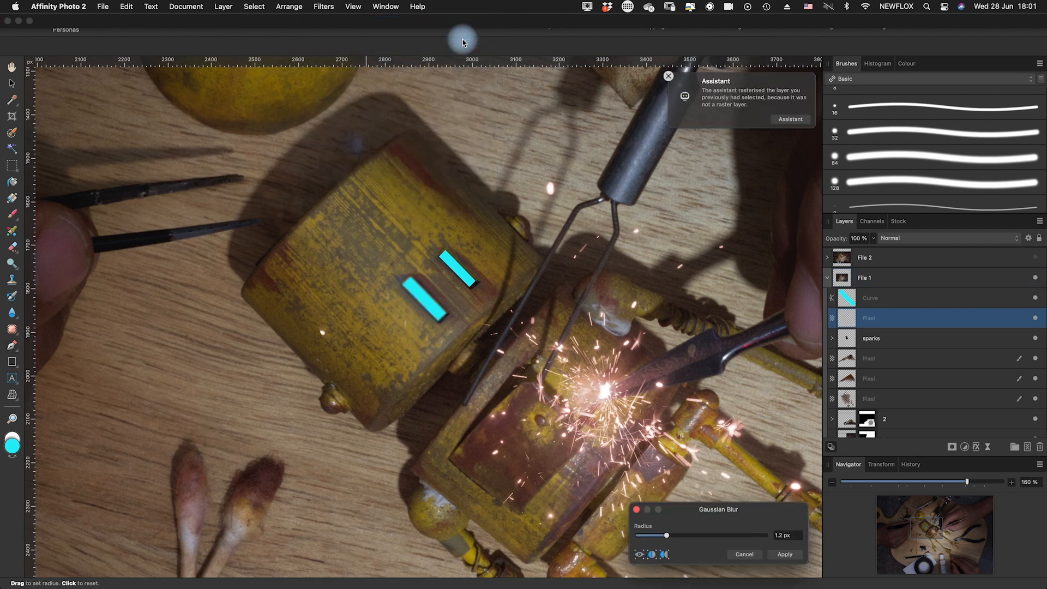
{"action": "left_click_drag", "start_coordinate": [666, 535], "coordinate": [660, 537]}
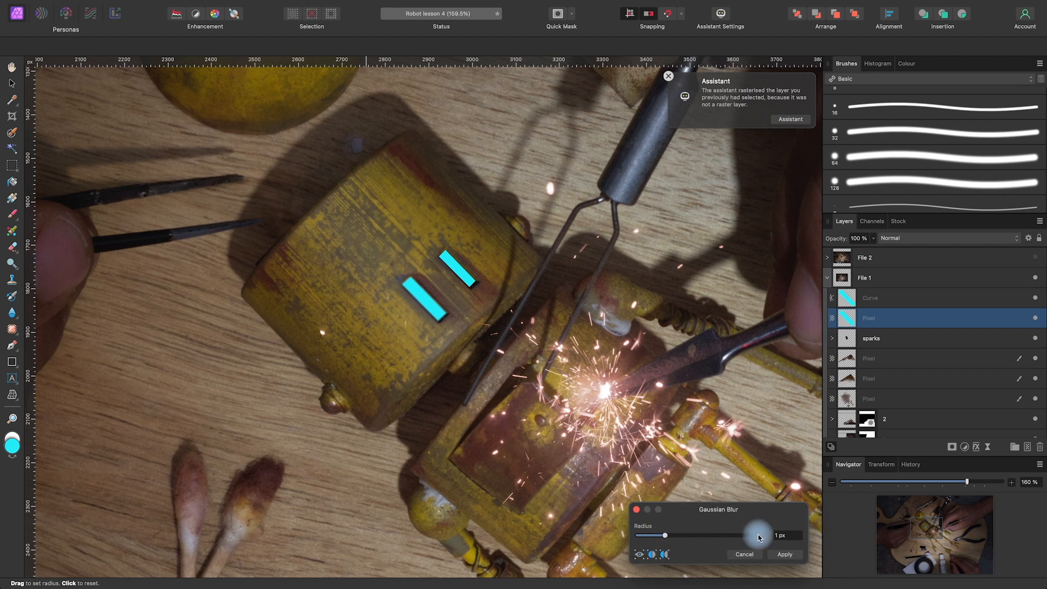
{"action": "left_click", "coordinate": [785, 554]}
{"action": "key", "text": "p"}
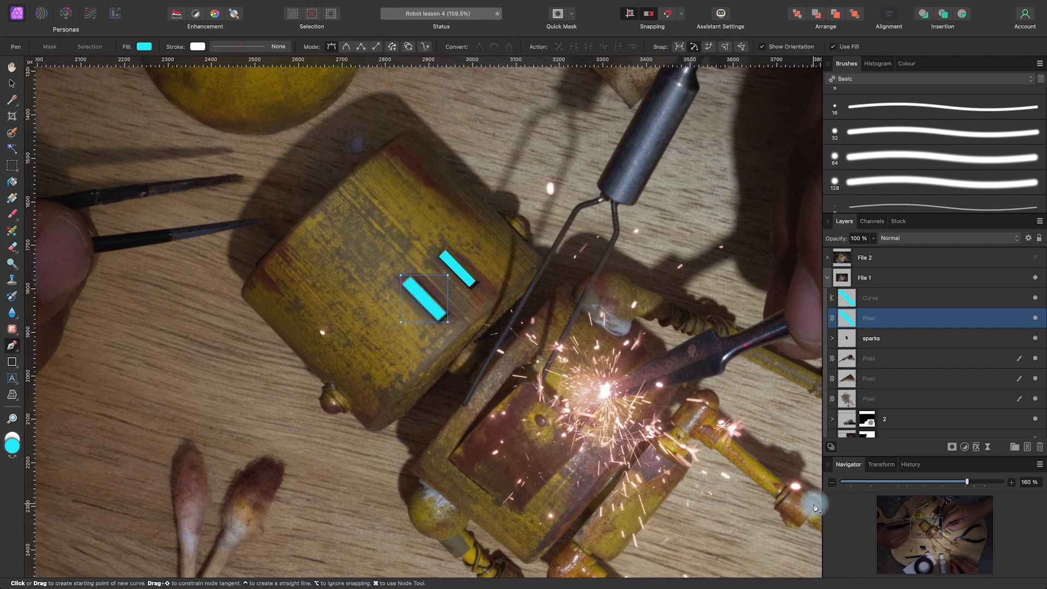
Apply a Gaussian Blur to the upper-right cyan eye shape to soften its edges as well
{"action": "left_click", "coordinate": [895, 299]}
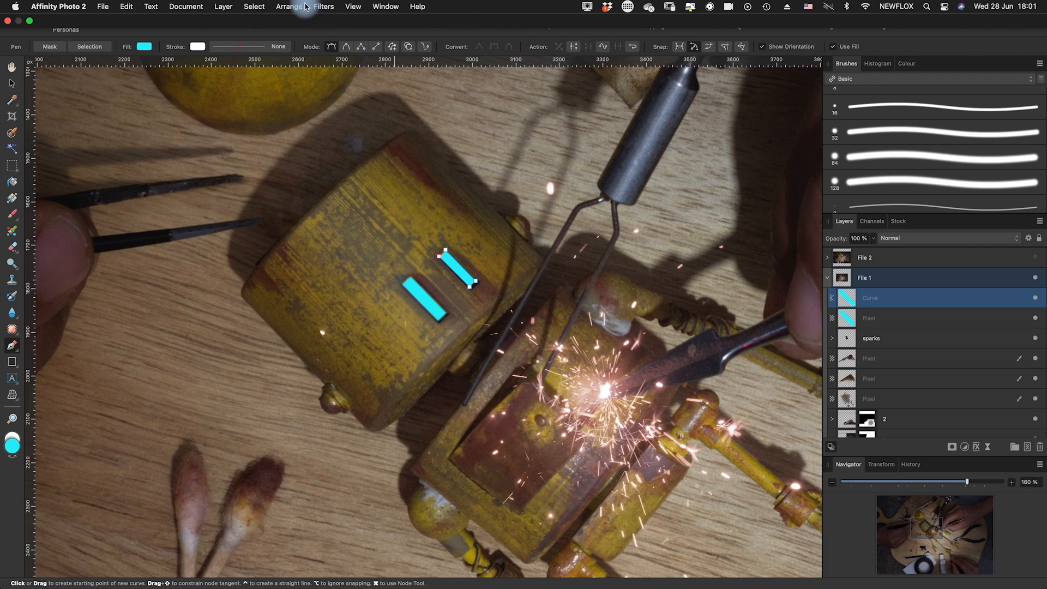
{"action": "left_click", "coordinate": [327, 8]}
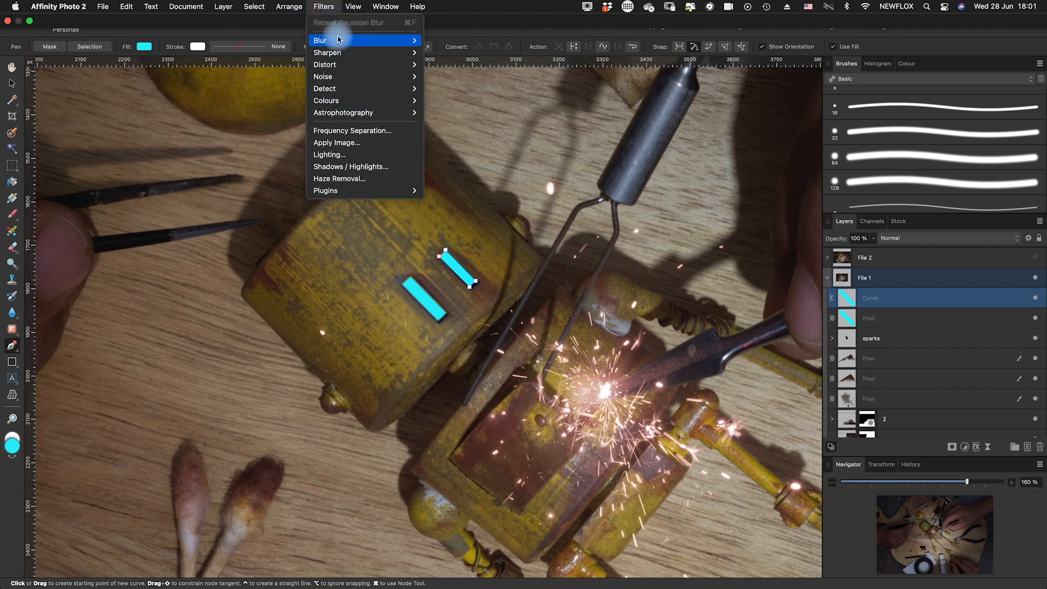
{"action": "left_click", "coordinate": [452, 40]}
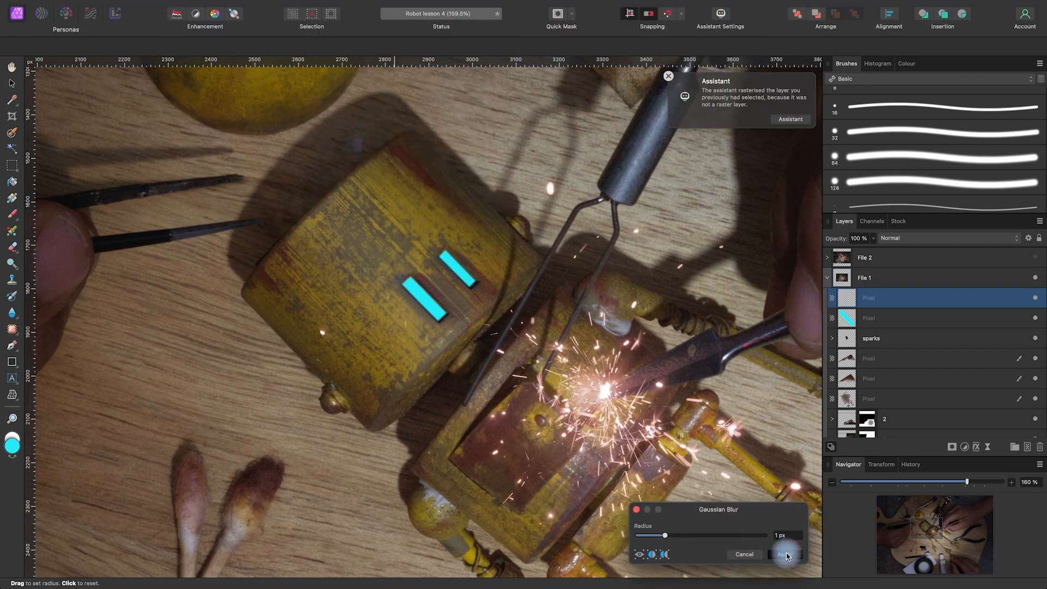
{"action": "left_click", "coordinate": [786, 554]}
Draw a narrower closed four-point Pen strip along the upper-right part of the lower-left cyan eye
{"action": "key", "text": "space"}
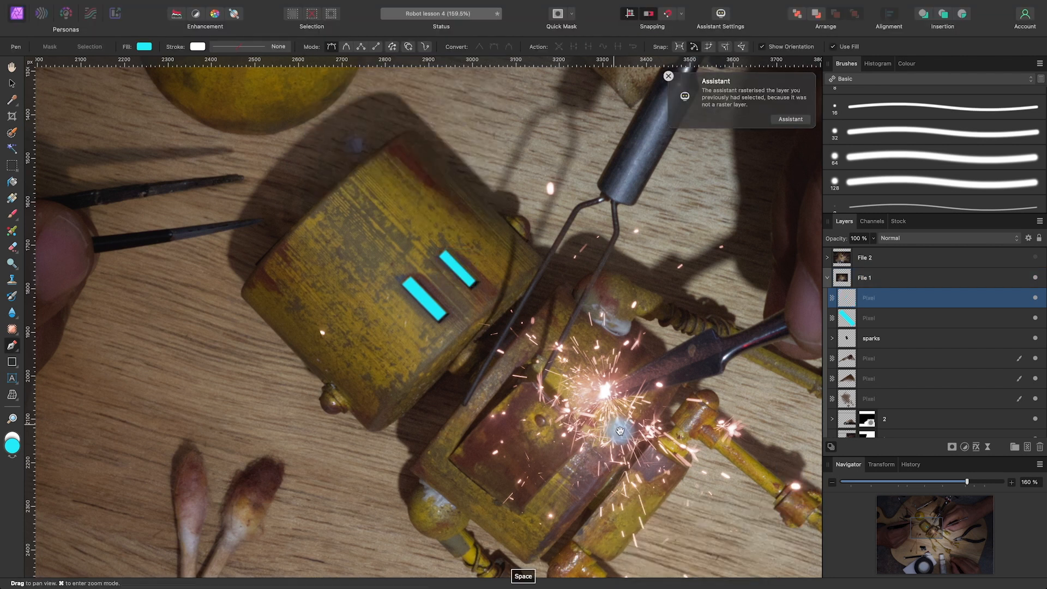
{"action": "left_click_drag", "start_coordinate": [622, 428], "coordinate": [595, 444]}
{"action": "scroll", "coordinate": [595, 445], "scroll_direction": "up", "scroll_amount": 10}
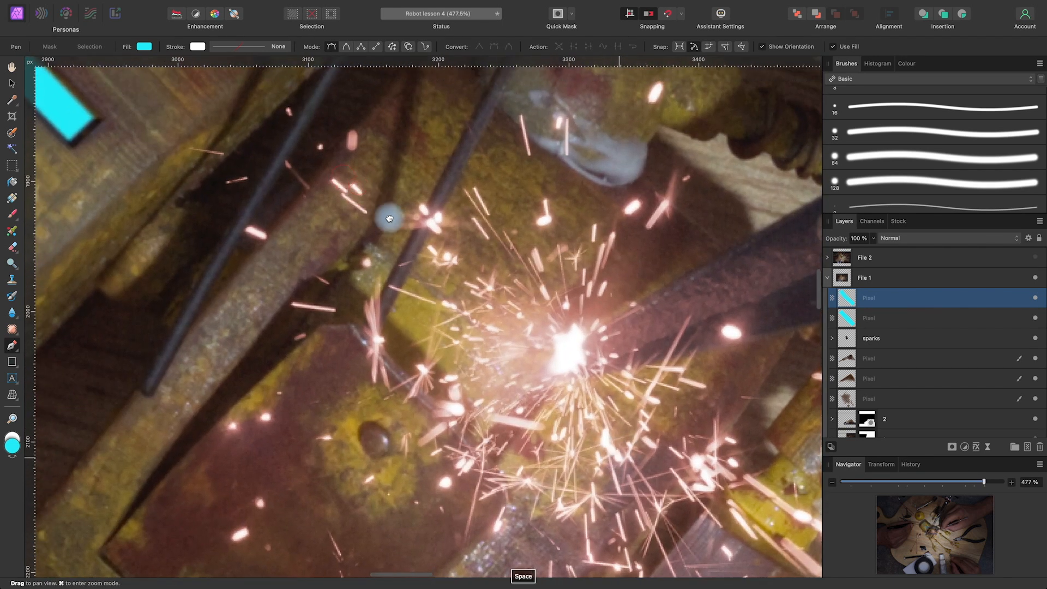
{"action": "left_click_drag", "start_coordinate": [389, 219], "coordinate": [642, 488]}
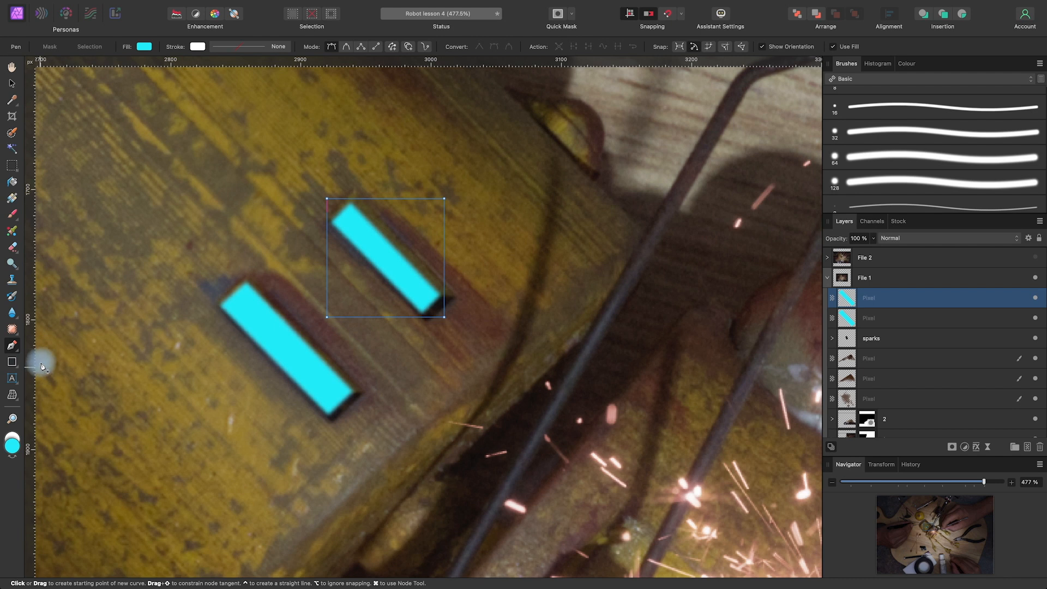
{"action": "left_click", "coordinate": [228, 299]}
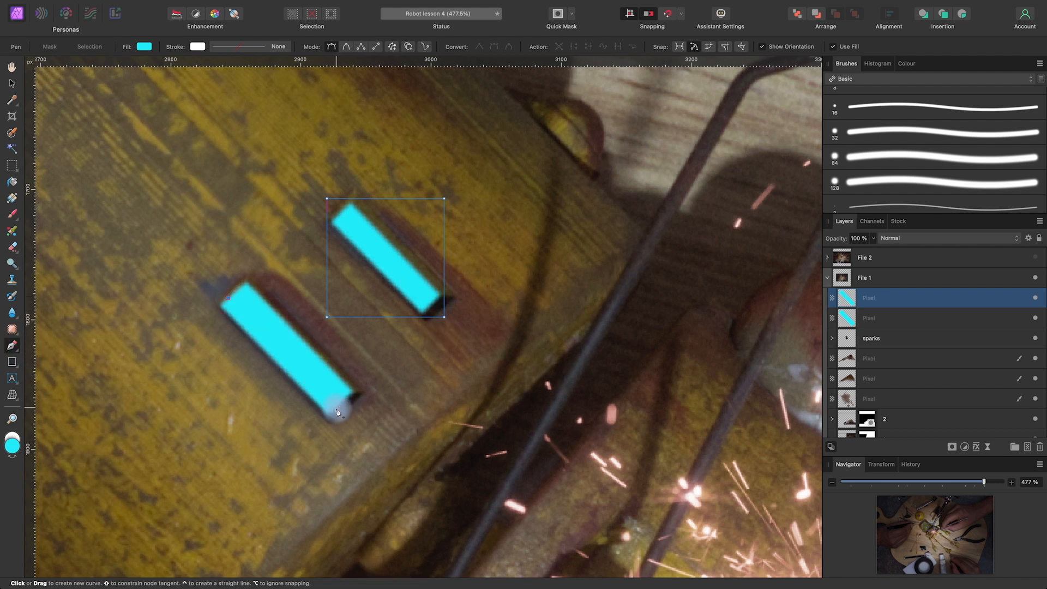
{"action": "left_click", "coordinate": [335, 408]}
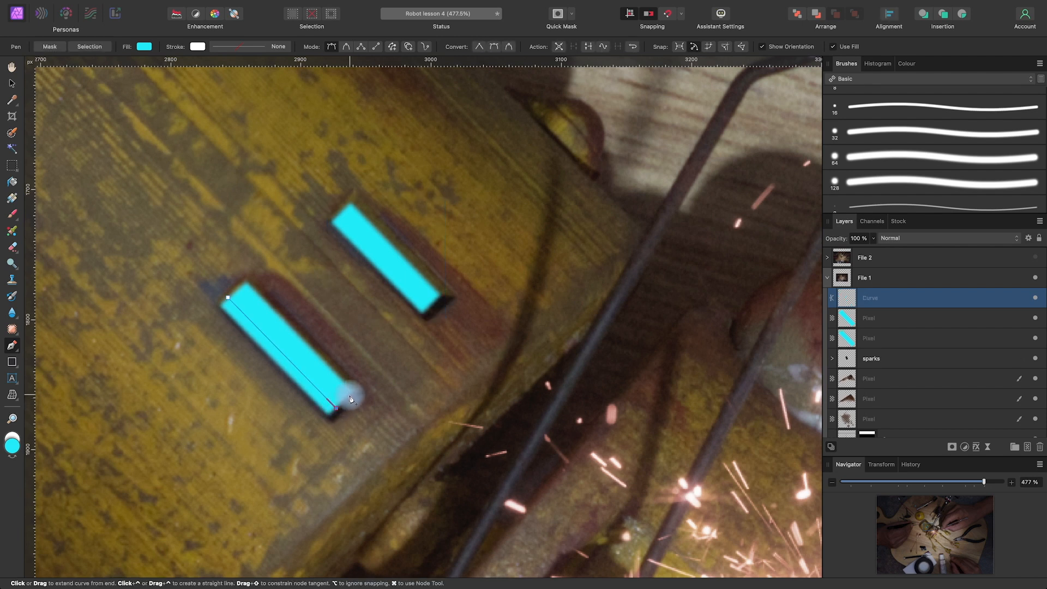
{"action": "left_click", "coordinate": [240, 287]}
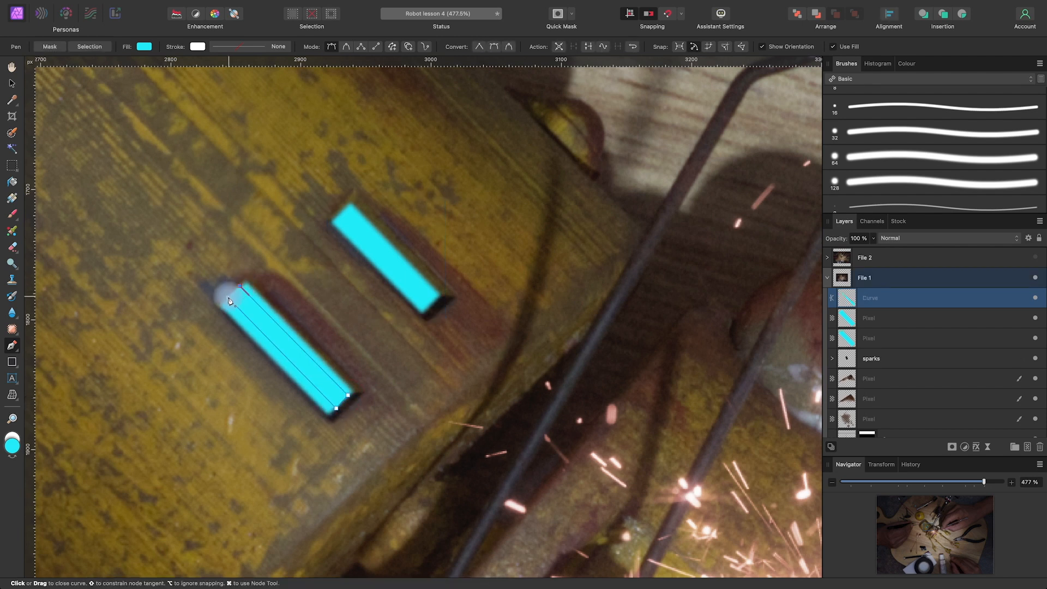
{"action": "left_click", "coordinate": [228, 300]}
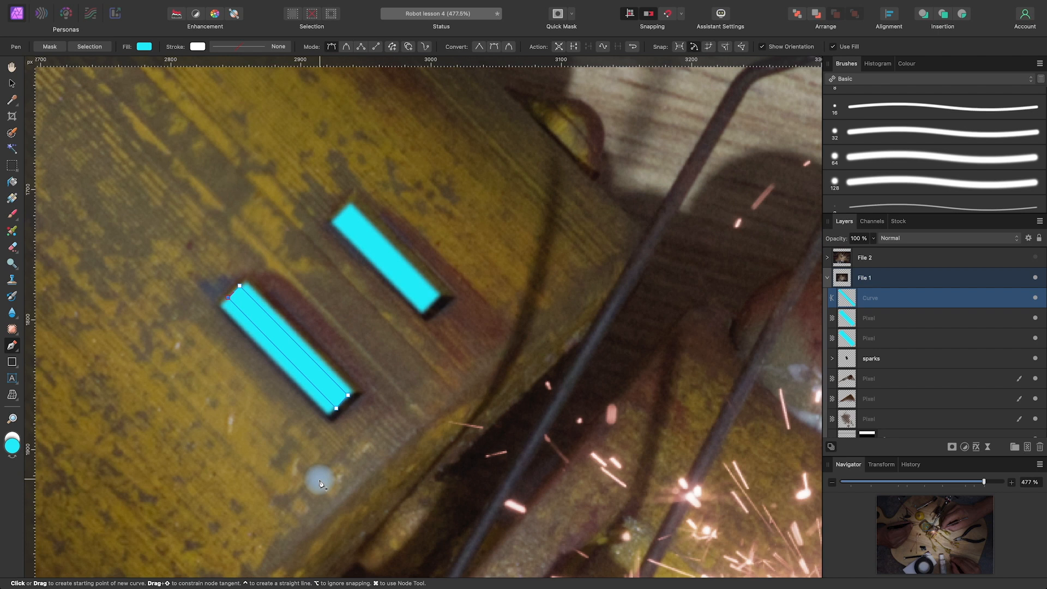
Change the fill of the narrow strip on the lower-left eye to a very pale, nearly white cyan
{"action": "left_click", "coordinate": [146, 47]}
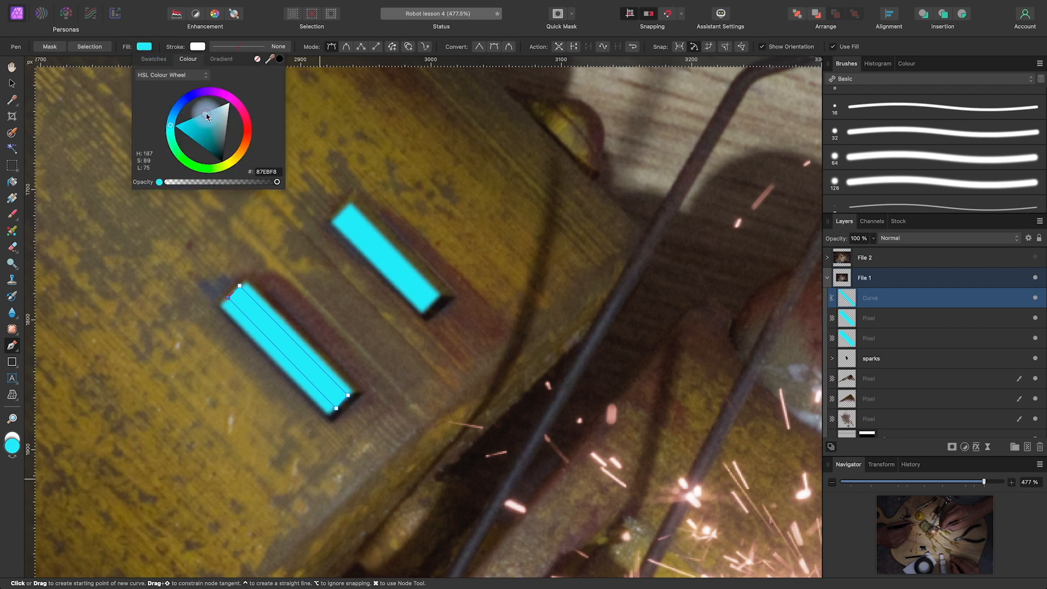
{"action": "left_click_drag", "start_coordinate": [207, 113], "coordinate": [240, 93]}
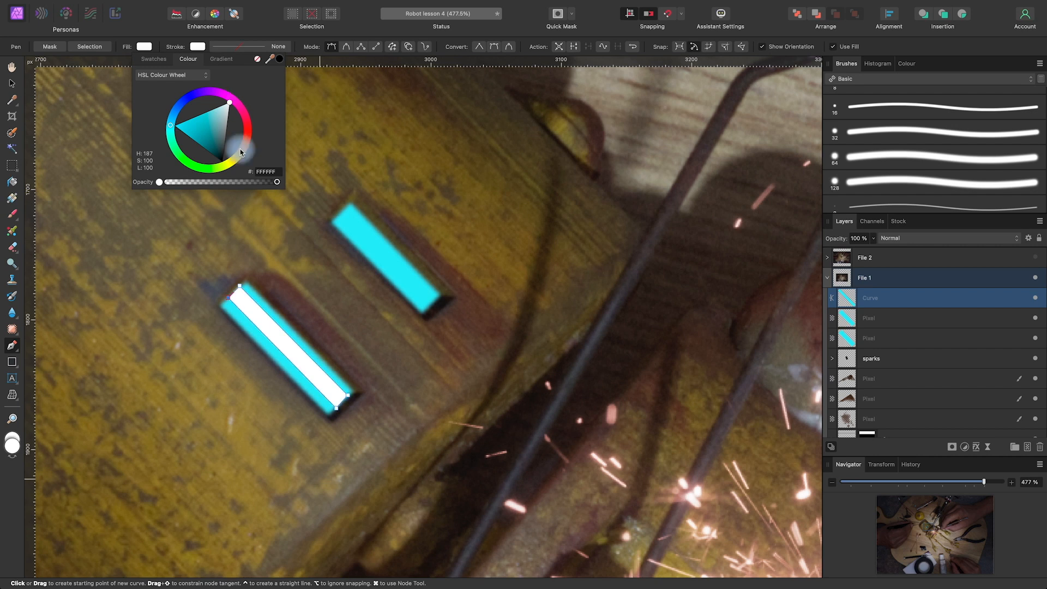
{"action": "left_click_drag", "start_coordinate": [230, 103], "coordinate": [221, 108]}
Draw a matching closed four-point pale cyan Pen strip inside the upper-right cyan eye
{"action": "left_click", "coordinate": [338, 218]}
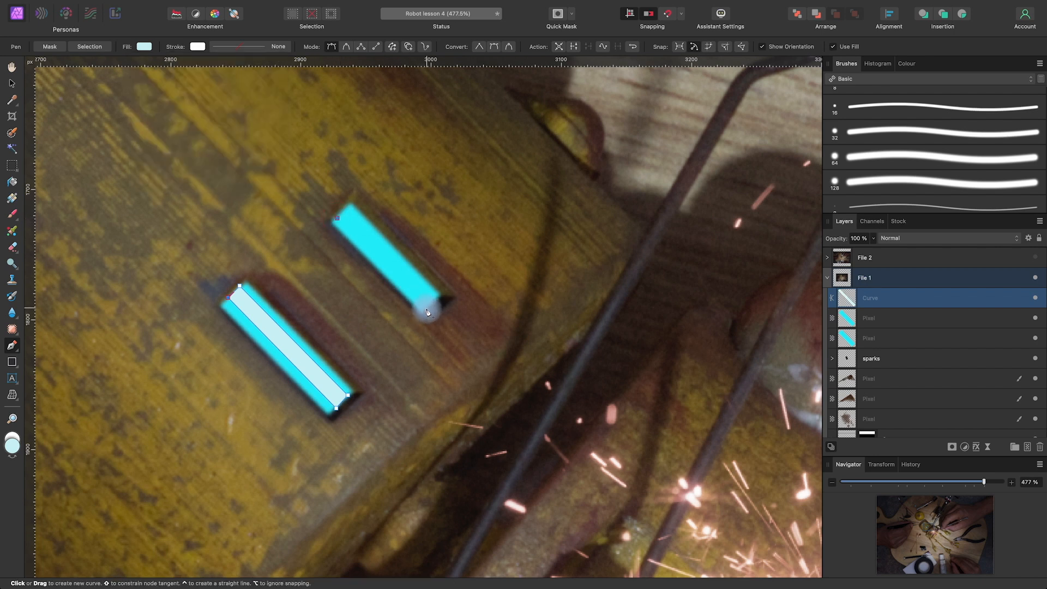
{"action": "left_click", "coordinate": [426, 308]}
{"action": "left_click", "coordinate": [439, 295]}
{"action": "left_click", "coordinate": [349, 206]}
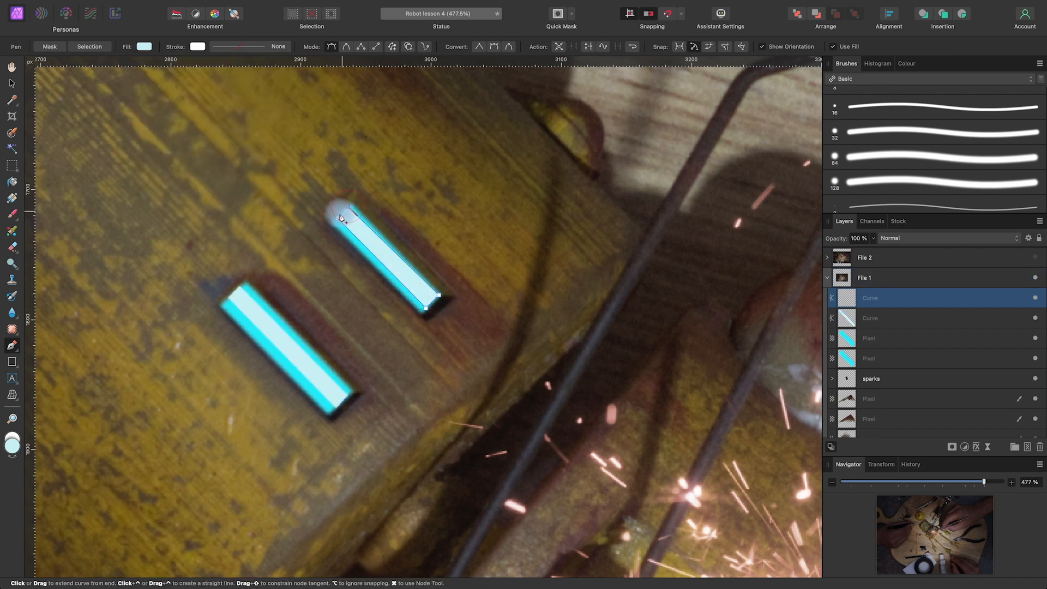
{"action": "left_click", "coordinate": [339, 217]}
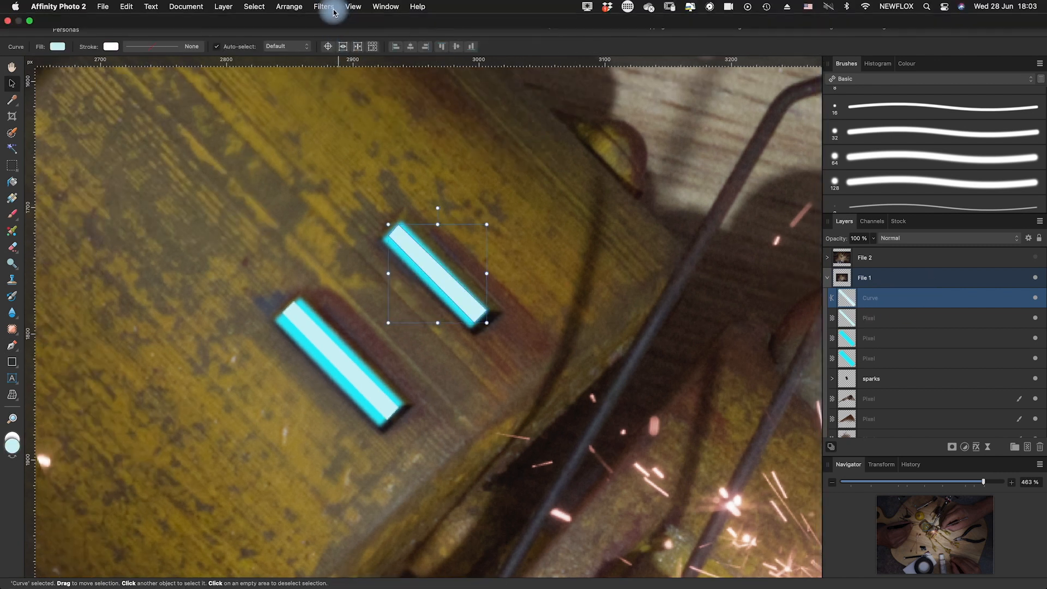
Apply a Gaussian Blur with a 0.4 px radius to the pale strip on the upper-right eye
{"action": "left_click", "coordinate": [334, 8]}
{"action": "mouse_move", "coordinate": [354, 40]}
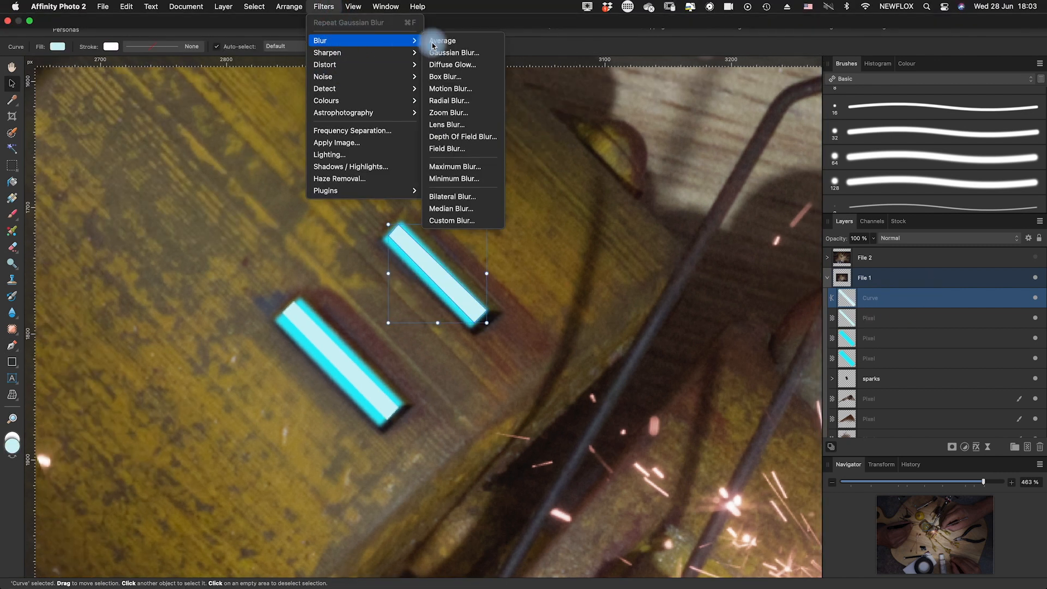
{"action": "left_click", "coordinate": [468, 53]}
{"action": "left_click_drag", "start_coordinate": [666, 539], "coordinate": [649, 541]}
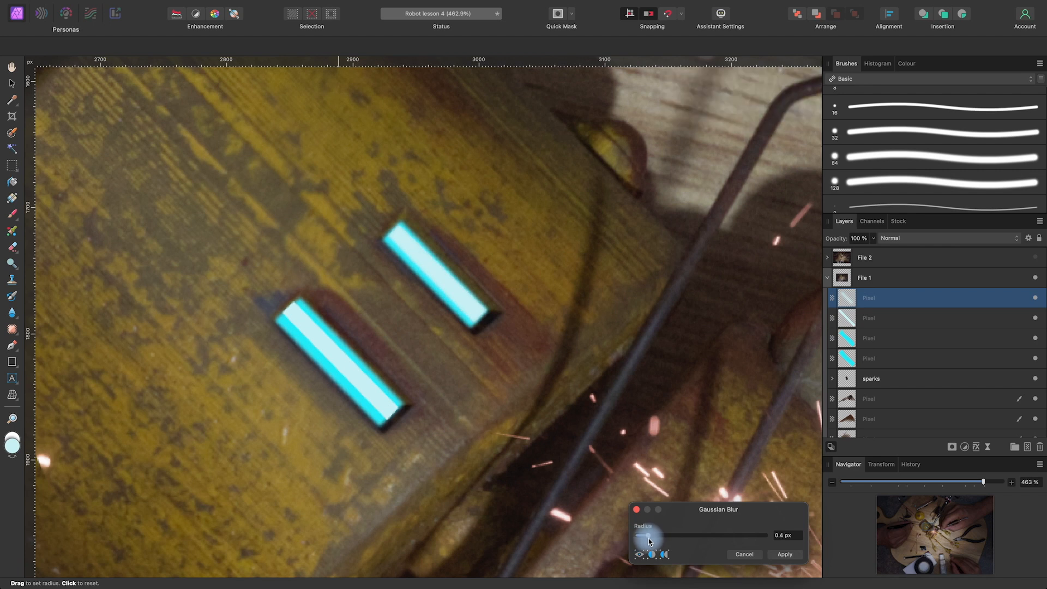
{"action": "left_click", "coordinate": [785, 554]}
{"action": "key", "text": "v"}
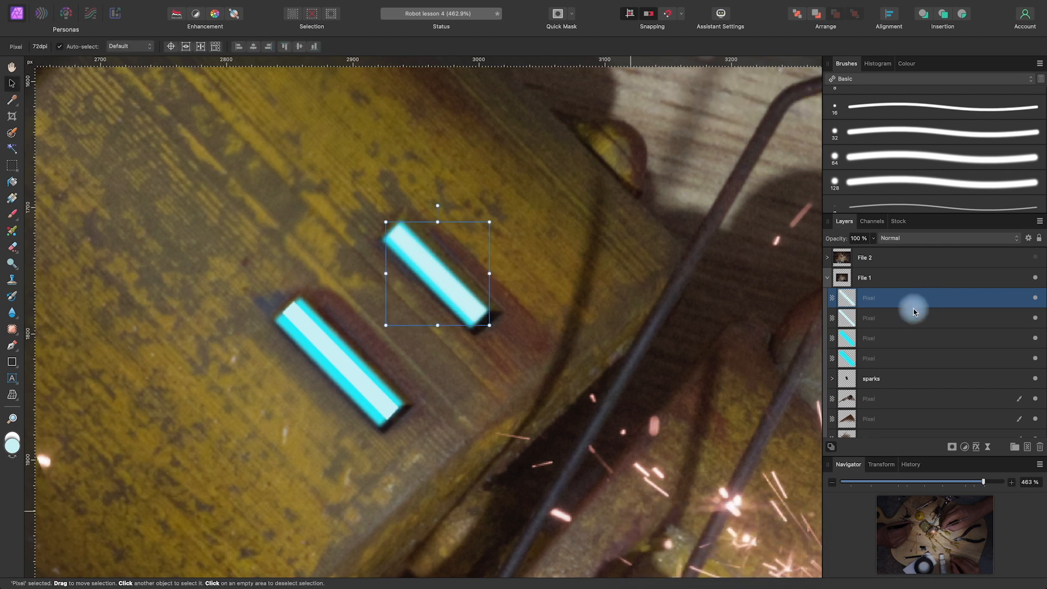
Repeat the last Gaussian Blur on the pale strip of the lower-left eye and view the glowing eyes in the whole composite
{"action": "left_click", "coordinate": [904, 320]}
{"action": "mouse_move", "coordinate": [365, 4]}
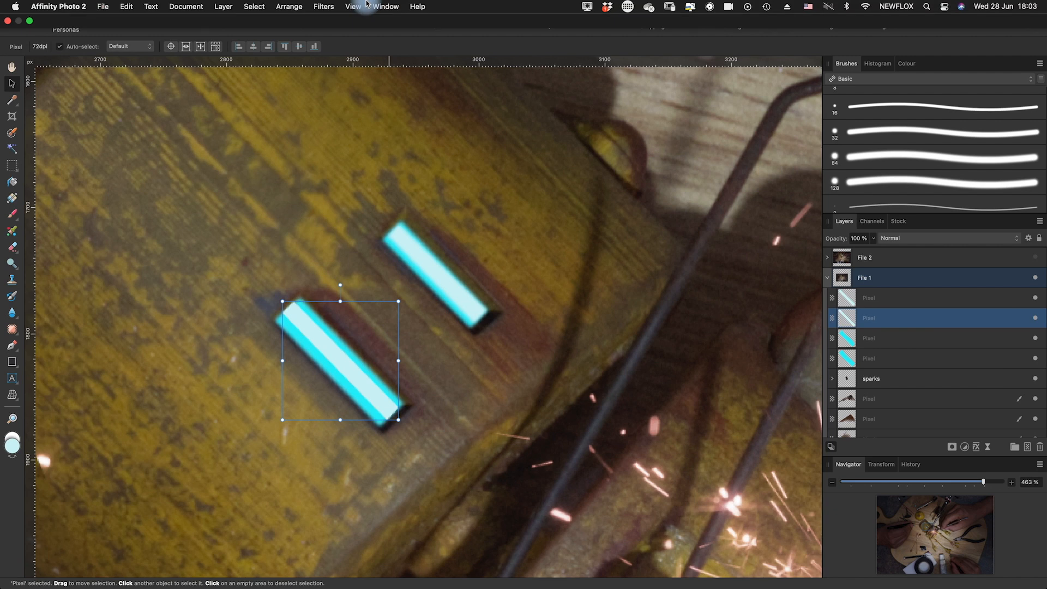
{"action": "left_click", "coordinate": [326, 12]}
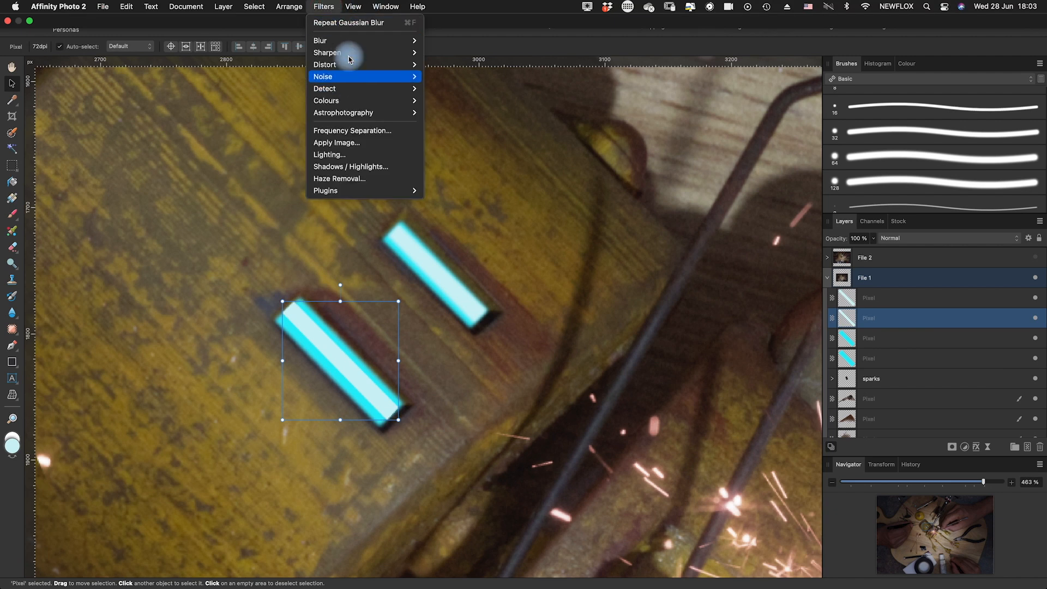
{"action": "left_click", "coordinate": [379, 24]}
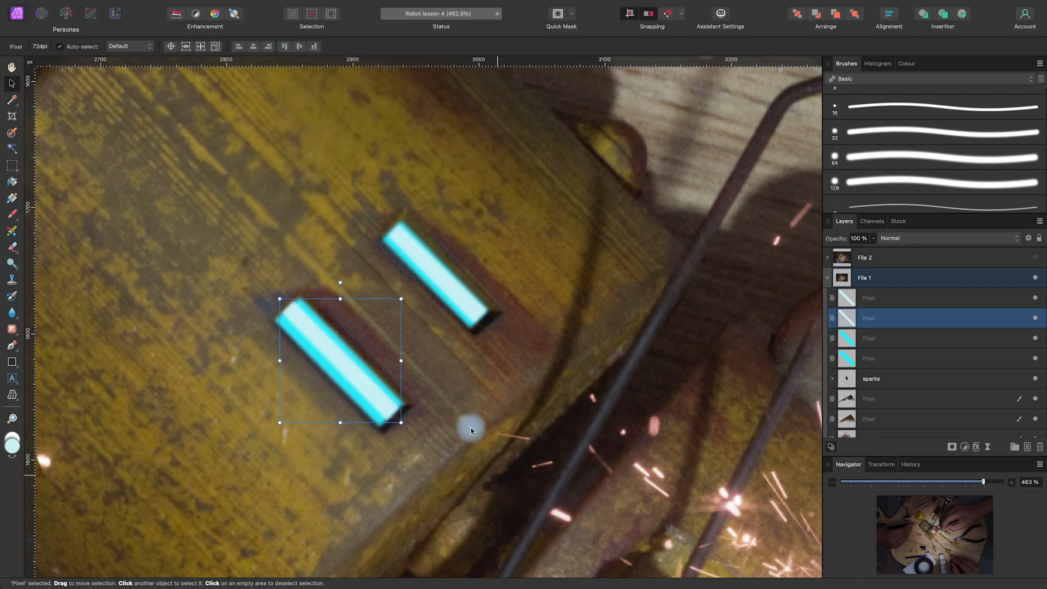
{"action": "left_click", "coordinate": [556, 266]}
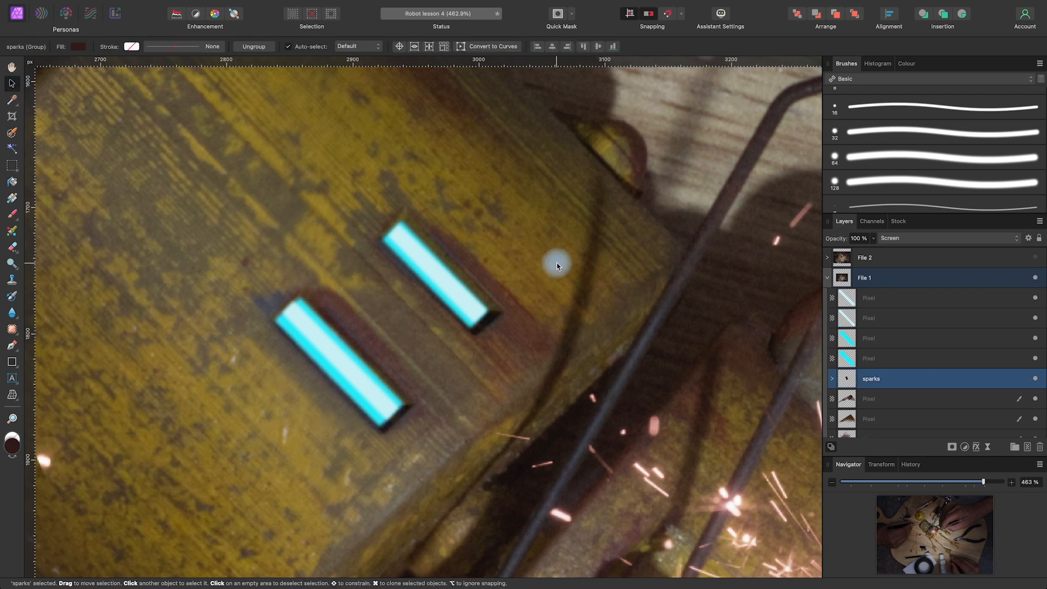
{"action": "scroll", "coordinate": [558, 263], "scroll_direction": "down", "scroll_amount": 10}
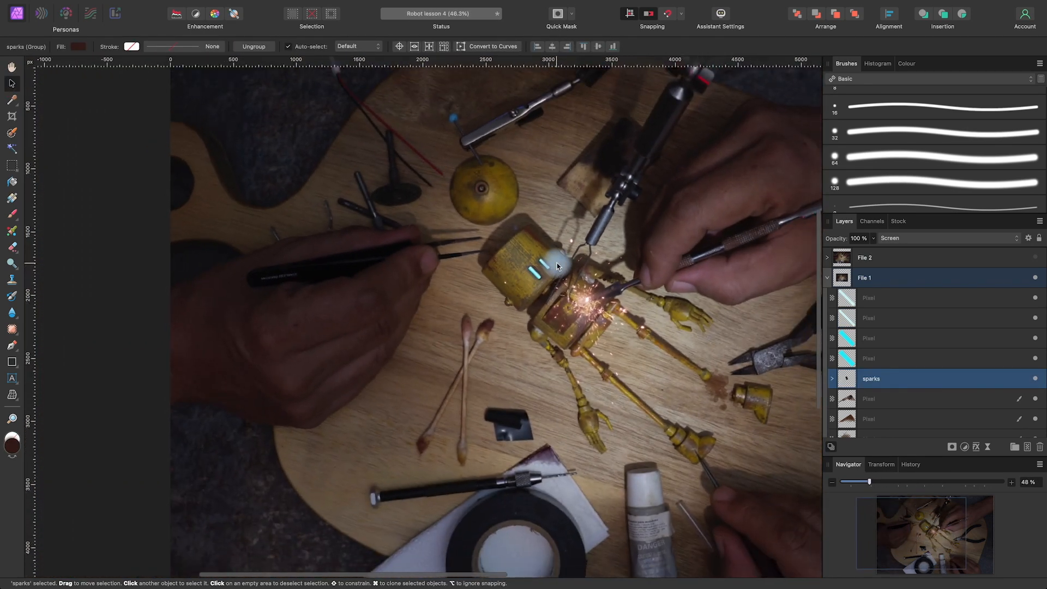
Add a new empty pixel layer inside File 1 above the pale strip layers of the eyes
{"action": "scroll", "coordinate": [558, 263], "scroll_direction": "up", "scroll_amount": 5}
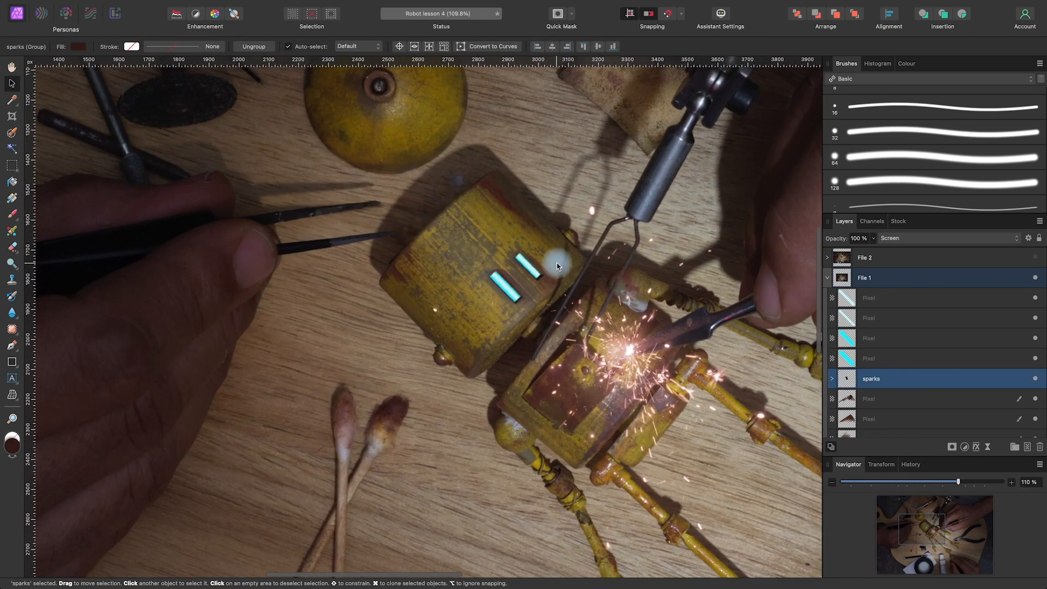
{"action": "left_click_drag", "start_coordinate": [706, 412], "coordinate": [603, 467]}
{"action": "left_click", "coordinate": [893, 298]}
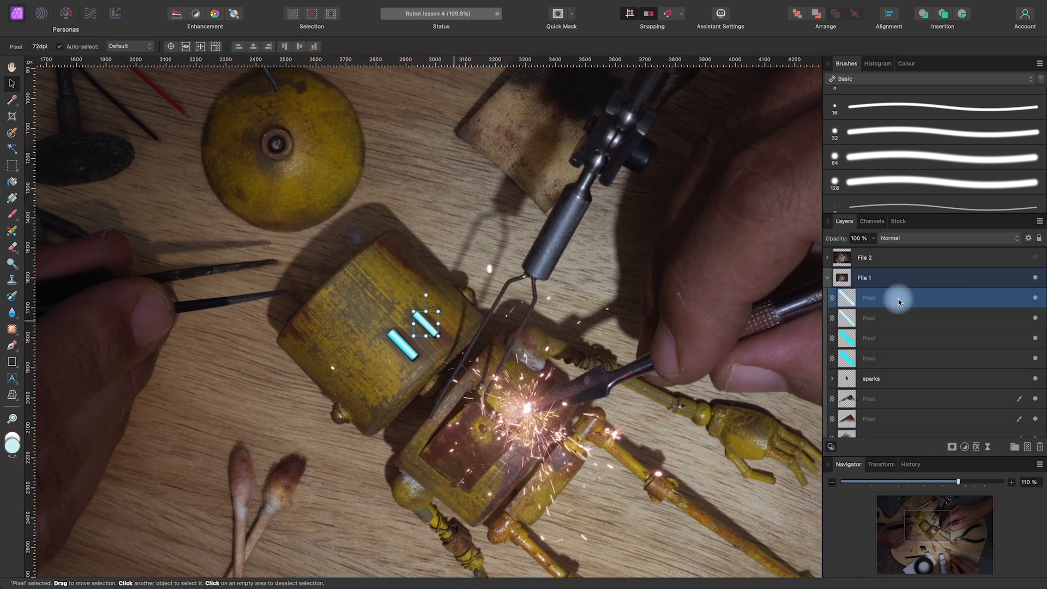
{"action": "left_click", "coordinate": [1028, 447]}
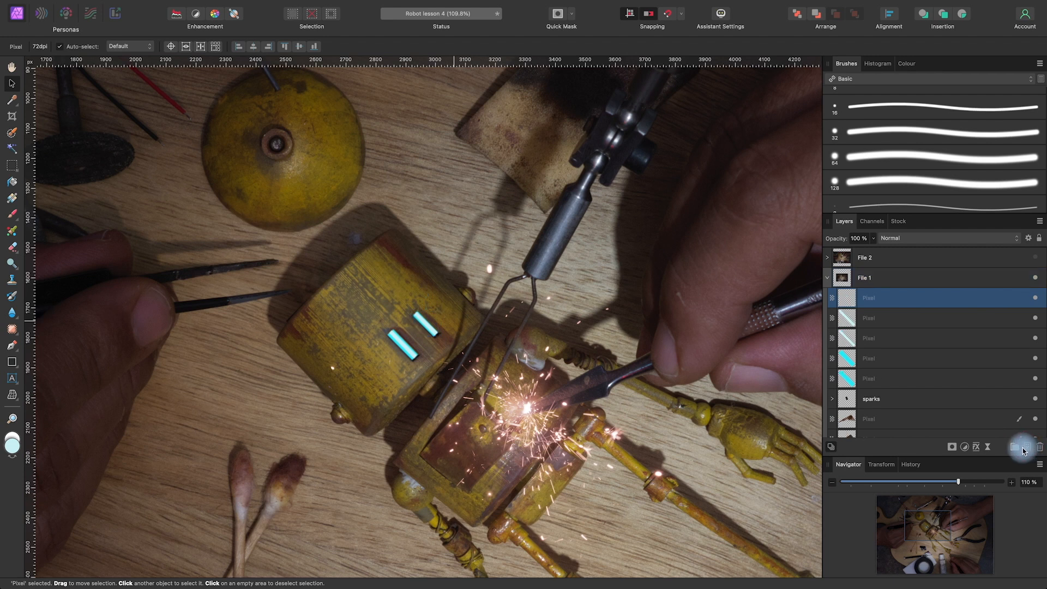
{"action": "double_click", "coordinate": [870, 300]}
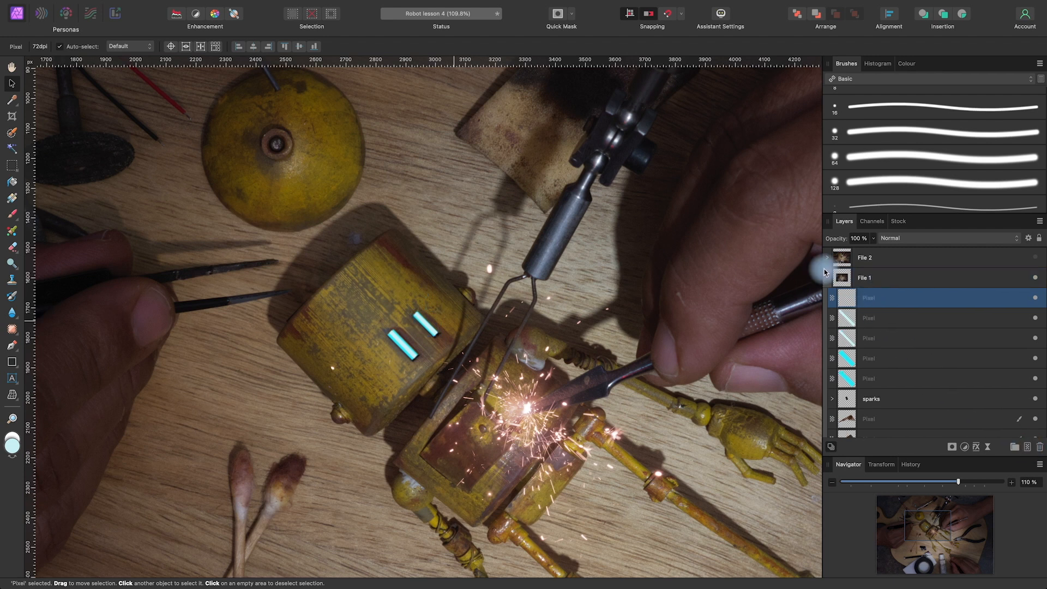
Choose the Light 1 Stamp brush from the Dreamphography category for the Paint Brush tool
{"action": "left_click", "coordinate": [11, 214]}
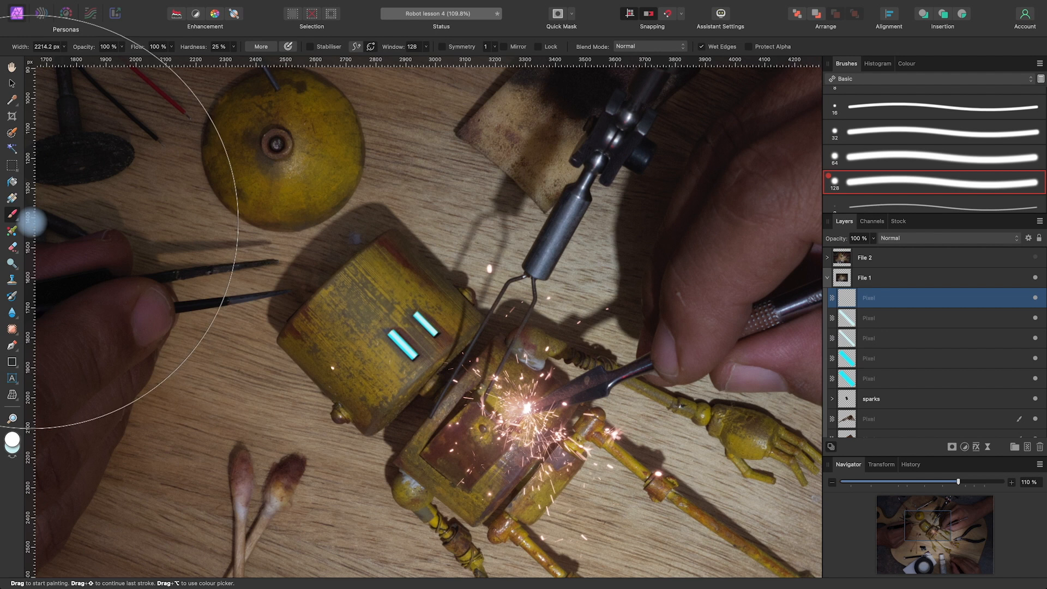
{"action": "left_click", "coordinate": [884, 82]}
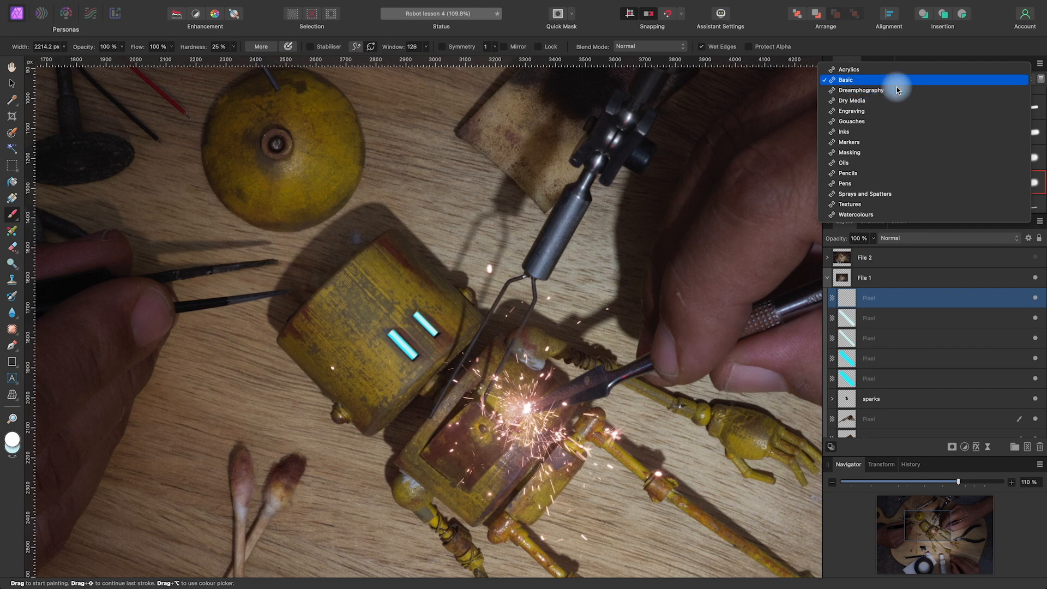
{"action": "left_click", "coordinate": [876, 90]}
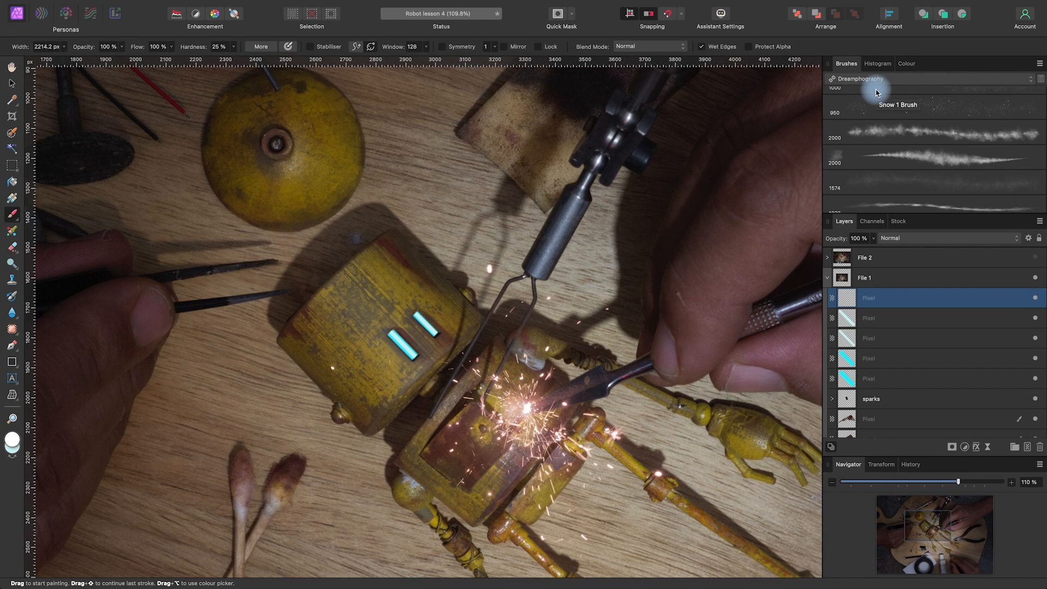
{"action": "scroll", "coordinate": [905, 164], "scroll_direction": "down", "scroll_amount": 5}
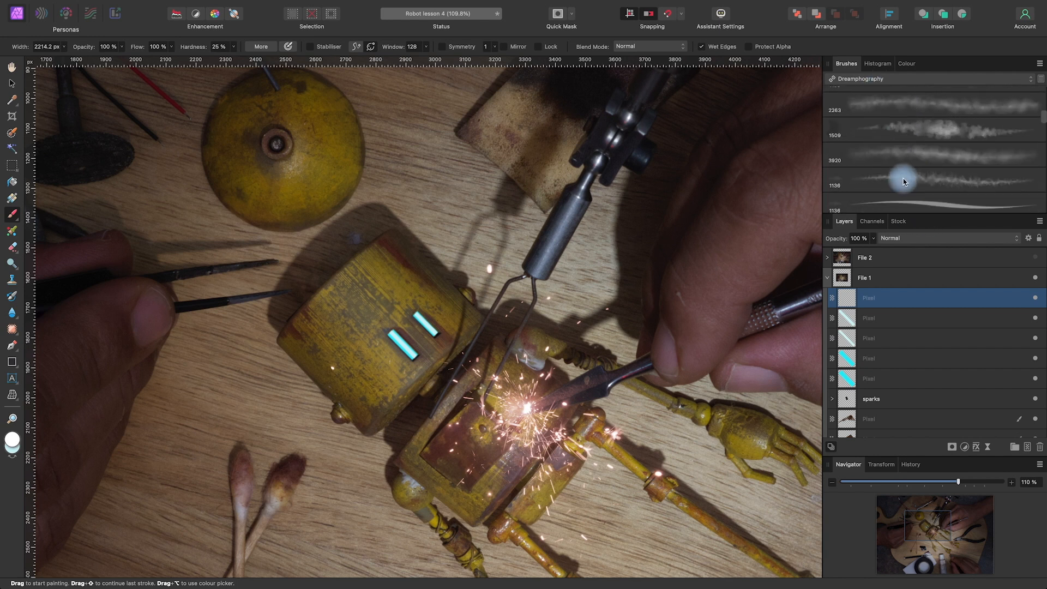
{"action": "scroll", "coordinate": [903, 179], "scroll_direction": "down", "scroll_amount": 8}
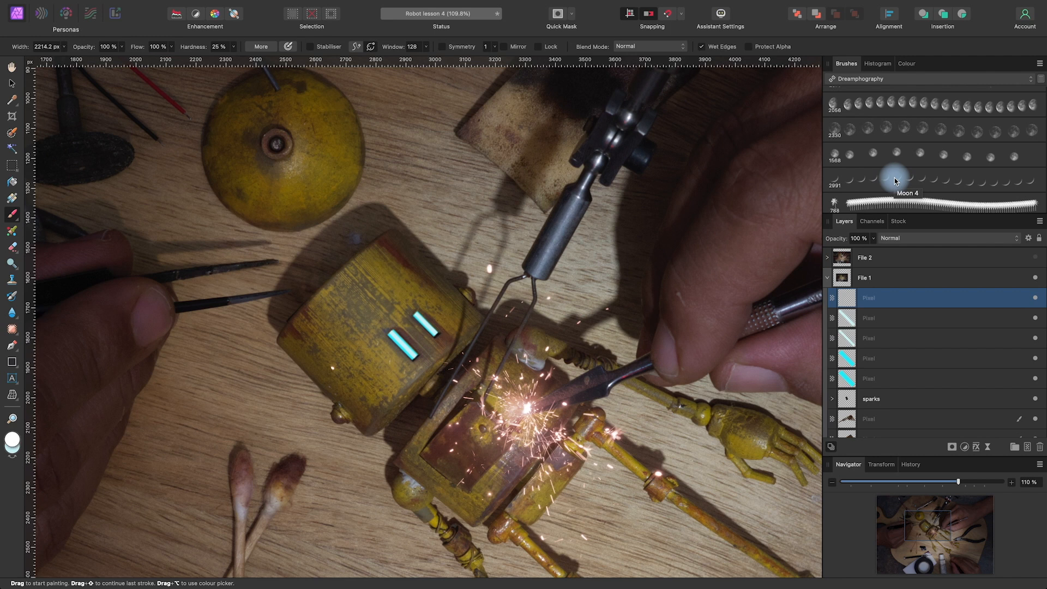
{"action": "scroll", "coordinate": [895, 181], "scroll_direction": "down", "scroll_amount": 10}
{"action": "scroll", "coordinate": [895, 181], "scroll_direction": "down", "scroll_amount": 10}
{"action": "scroll", "coordinate": [895, 181], "scroll_direction": "down", "scroll_amount": 10}
{"action": "scroll", "coordinate": [895, 181], "scroll_direction": "down", "scroll_amount": 10}
{"action": "scroll", "coordinate": [895, 182], "scroll_direction": "down", "scroll_amount": 10}
{"action": "scroll", "coordinate": [895, 181], "scroll_direction": "up", "scroll_amount": 5}
{"action": "scroll", "coordinate": [889, 180], "scroll_direction": "down", "scroll_amount": 4}
{"action": "scroll", "coordinate": [884, 194], "scroll_direction": "up", "scroll_amount": 3}
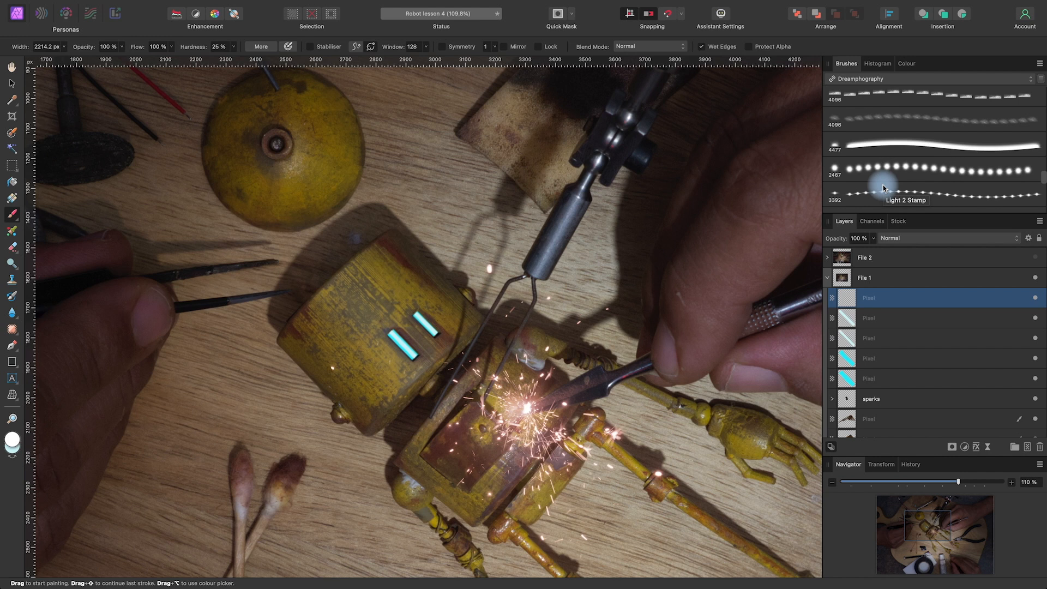
{"action": "double_click", "coordinate": [889, 168]}
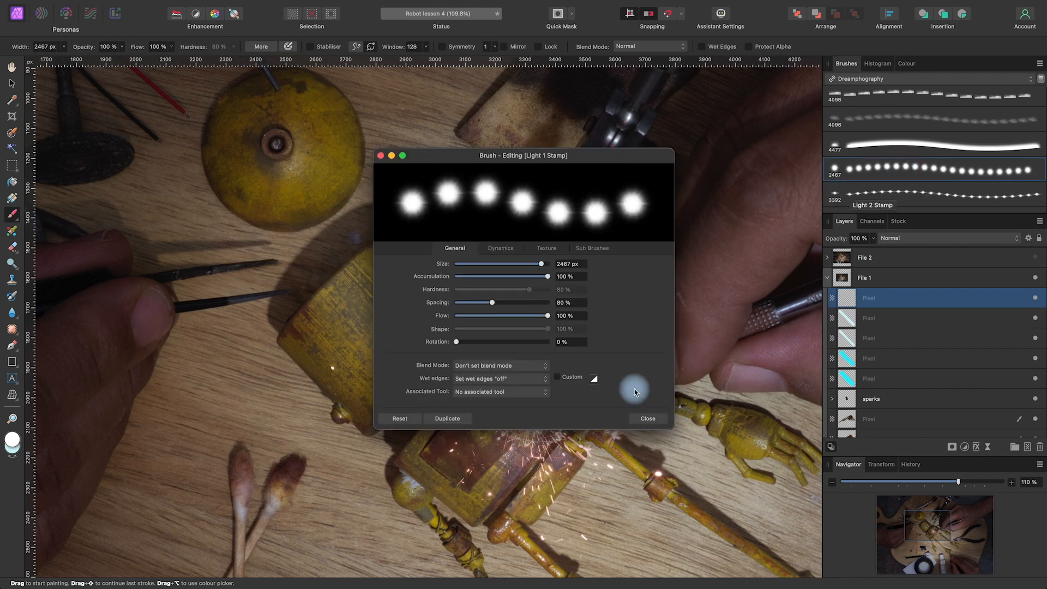
{"action": "left_click", "coordinate": [650, 421]}
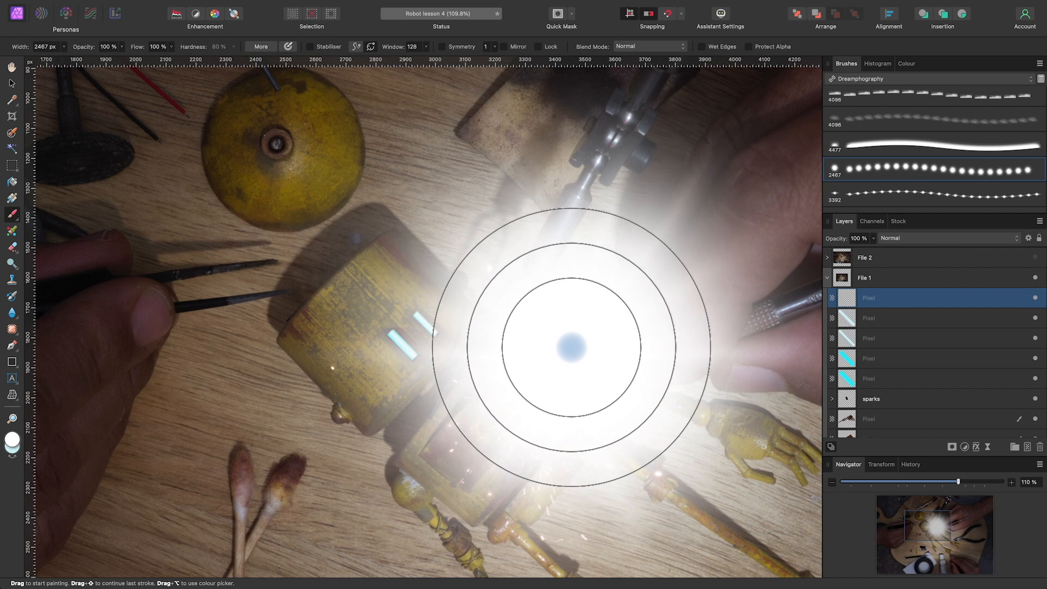
Stamp a small white light about 90 to 100 px wide on each eye and set the layer's blend mode to Overlay
{"action": "mouse_move", "coordinate": [572, 347]}
{"action": "left_mouse_down"}
{"action": "mouse_move", "coordinate": [453, 341]}
{"action": "mouse_move", "coordinate": [205, 355]}
{"action": "mouse_move", "coordinate": [155, 372]}
{"action": "left_mouse_up"}
{"action": "mouse_move", "coordinate": [469, 349]}
{"action": "left_mouse_down"}
{"action": "mouse_move", "coordinate": [374, 361]}
{"action": "mouse_move", "coordinate": [438, 335]}
{"action": "left_mouse_up"}
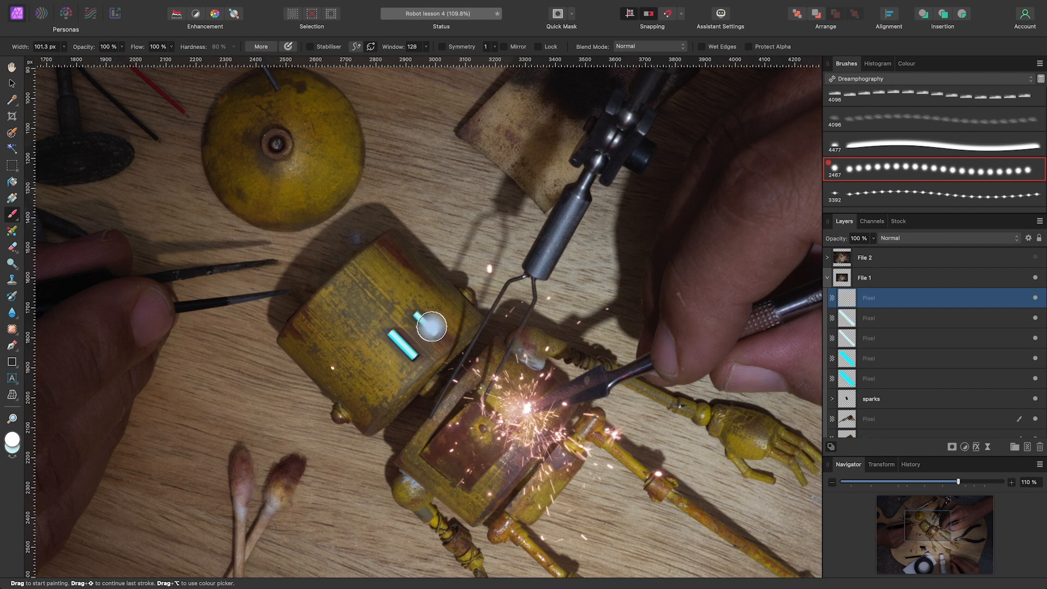
{"action": "left_click", "coordinate": [430, 330]}
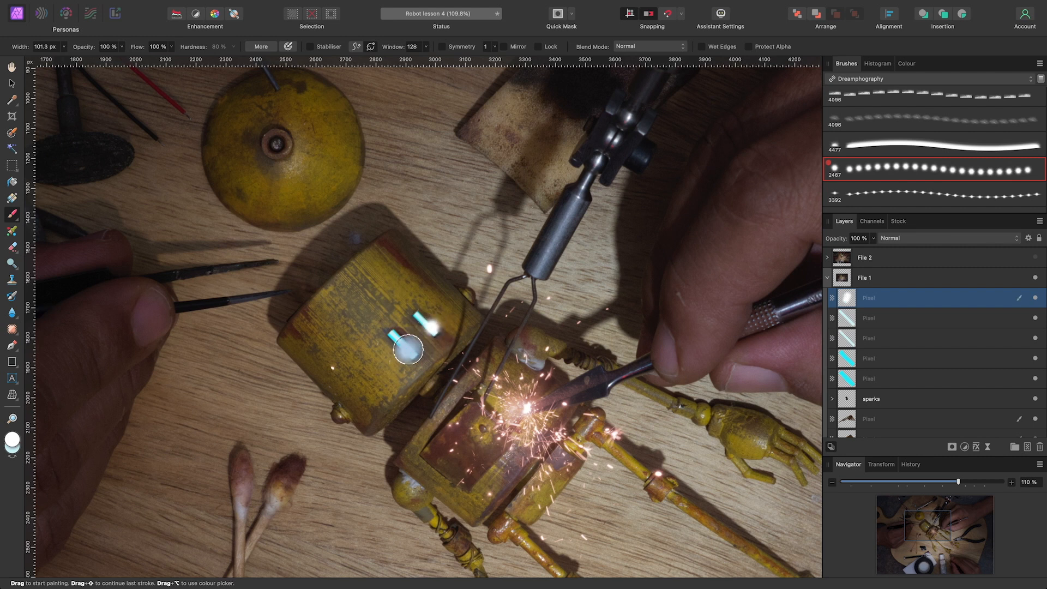
{"action": "left_click_drag", "start_coordinate": [410, 349], "coordinate": [412, 349]}
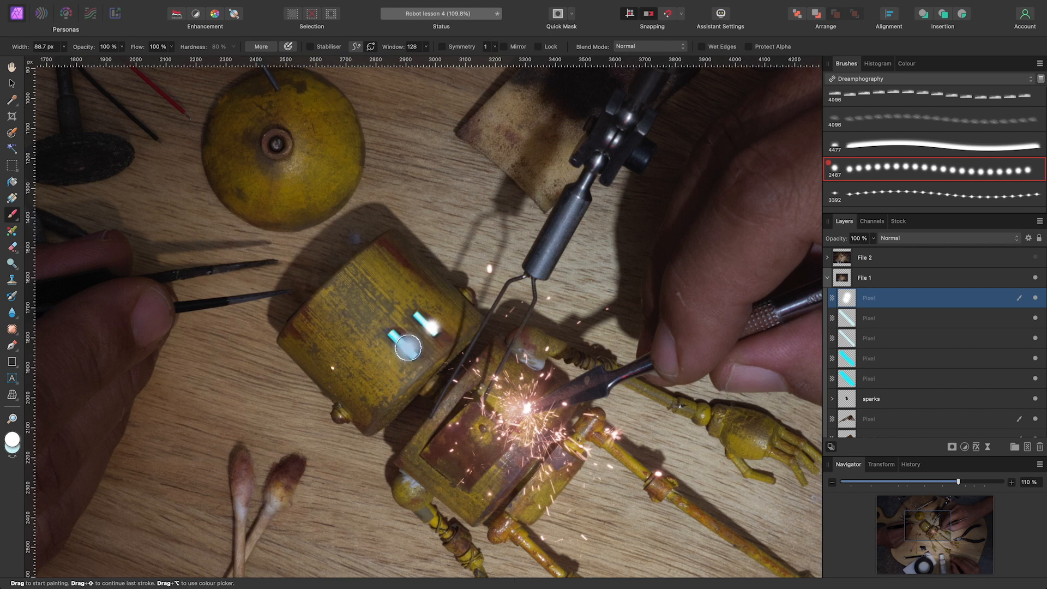
{"action": "left_click", "coordinate": [409, 348]}
{"action": "left_click", "coordinate": [411, 383]}
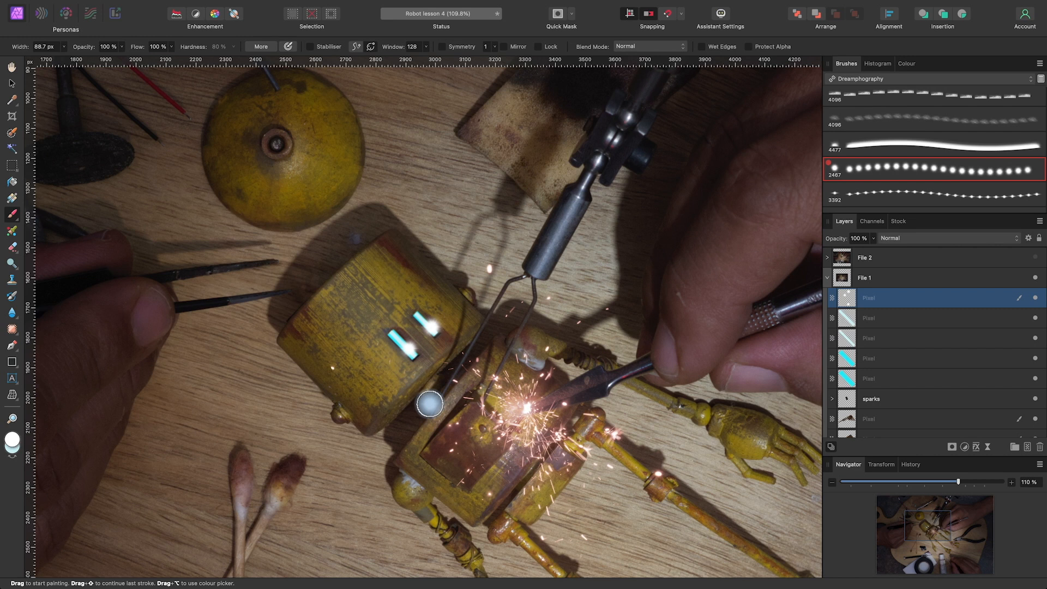
{"action": "left_click", "coordinate": [921, 241]}
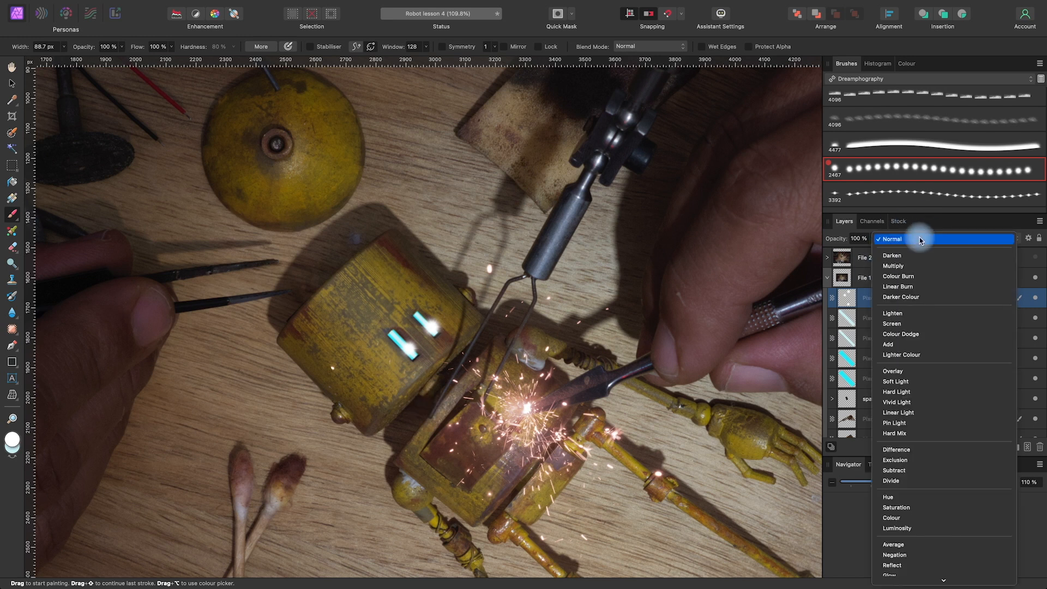
{"action": "left_click", "coordinate": [903, 373]}
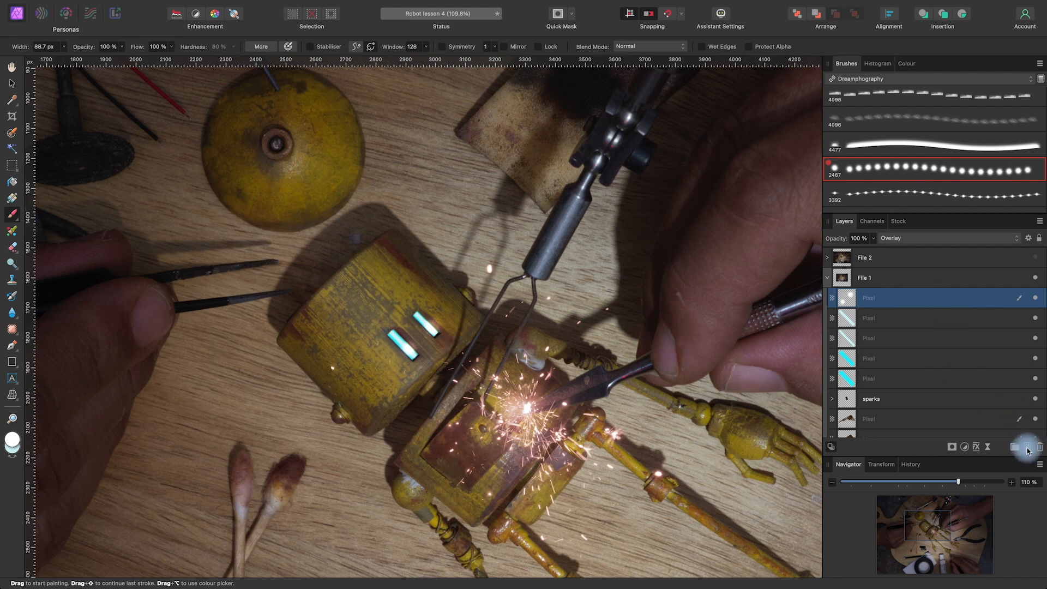
Add another pixel layer on top in File 1 and change the brush colour to a warm golden yellow
{"action": "left_click", "coordinate": [1028, 448]}
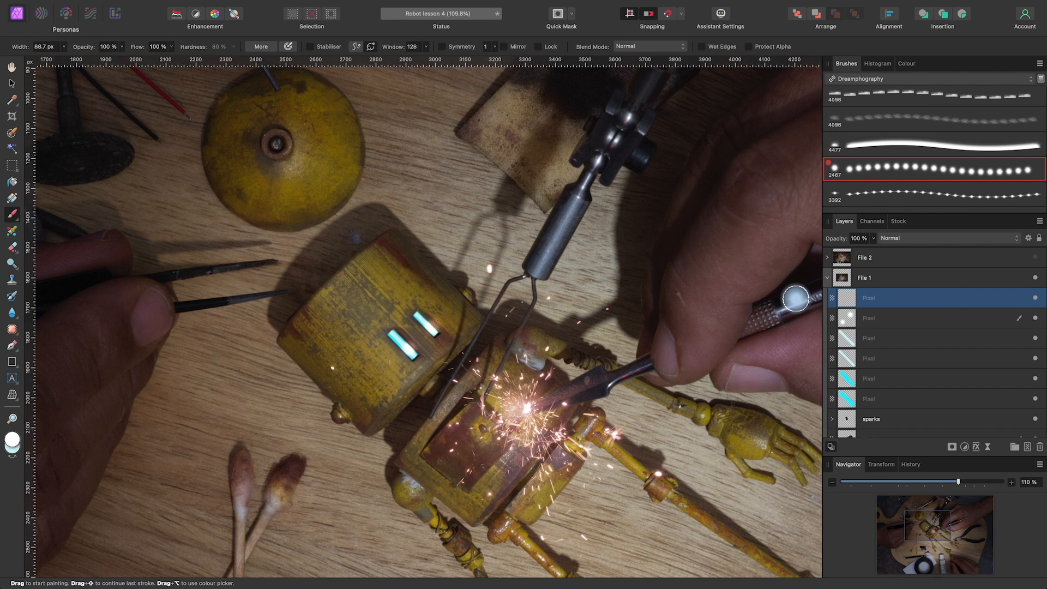
{"action": "double_click", "coordinate": [14, 440]}
{"action": "left_click_drag", "start_coordinate": [736, 287], "coordinate": [680, 294]}
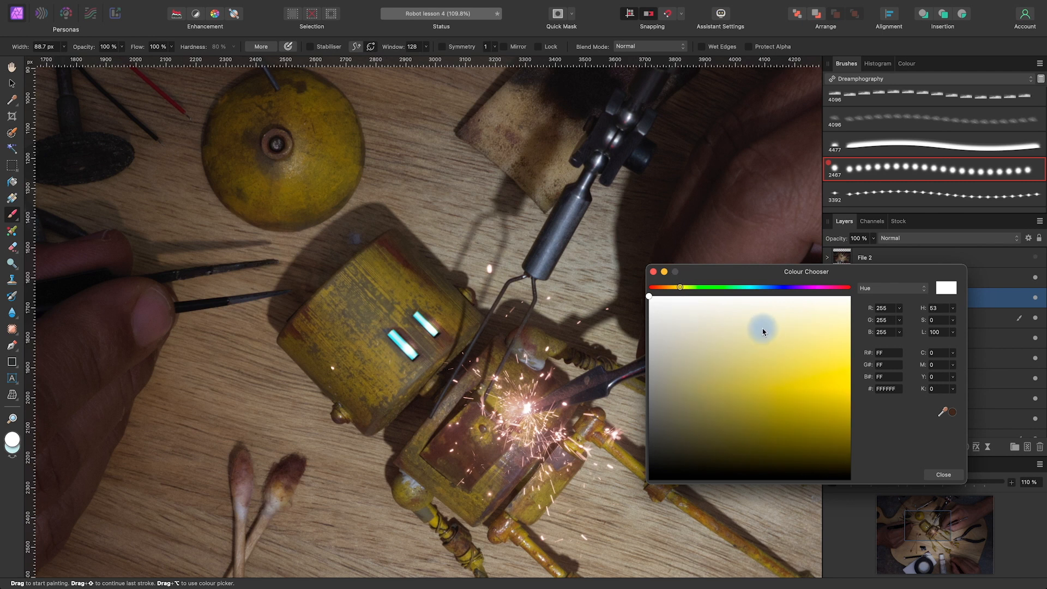
{"action": "left_click", "coordinate": [804, 371]}
{"action": "left_click", "coordinate": [654, 272]}
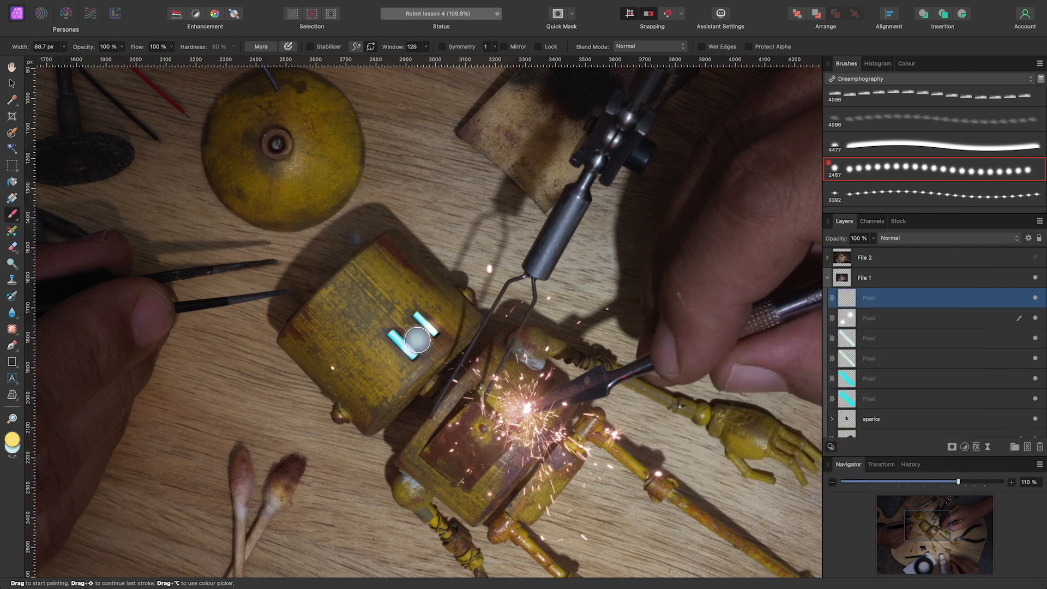
Stamp a yellow glow about 500 px wide over the eyes and set its layer to Overlay at 72% opacity
{"action": "left_click_drag", "start_coordinate": [416, 341], "coordinate": [429, 326]}
{"action": "left_click", "coordinate": [428, 320]}
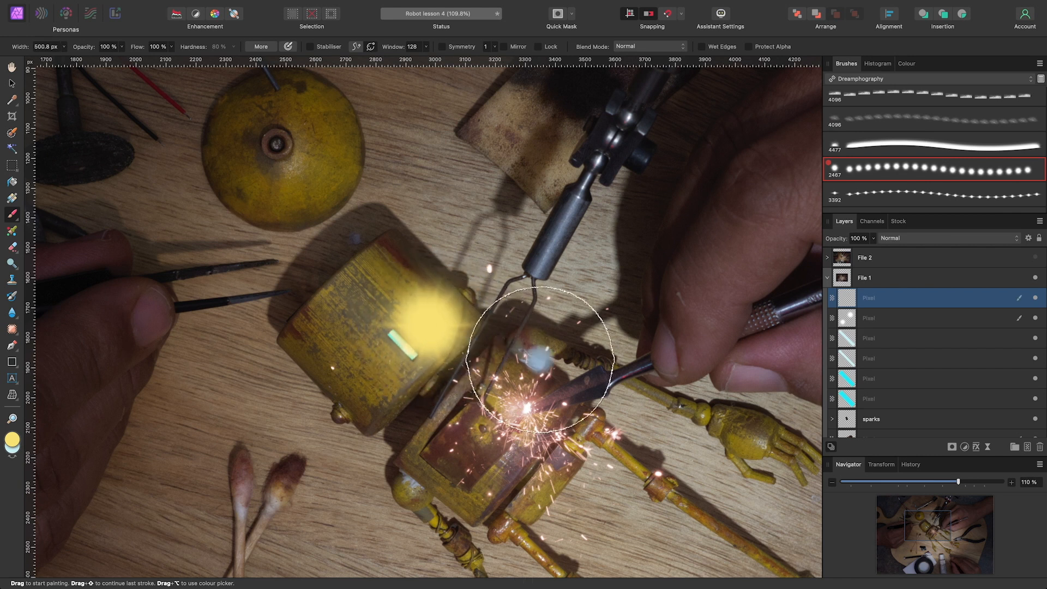
{"action": "left_click", "coordinate": [894, 237]}
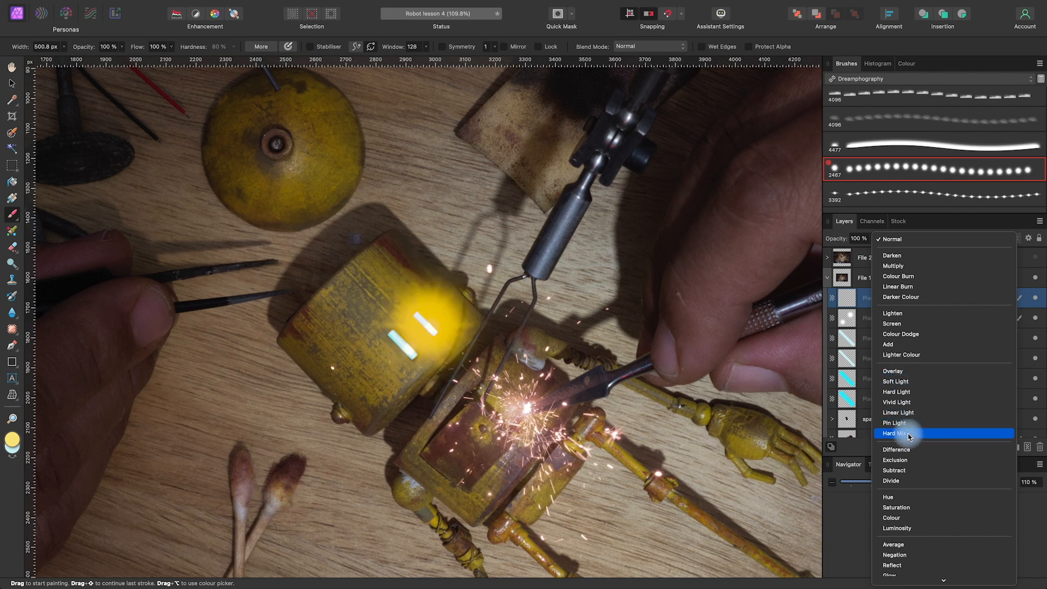
{"action": "left_click", "coordinate": [902, 375]}
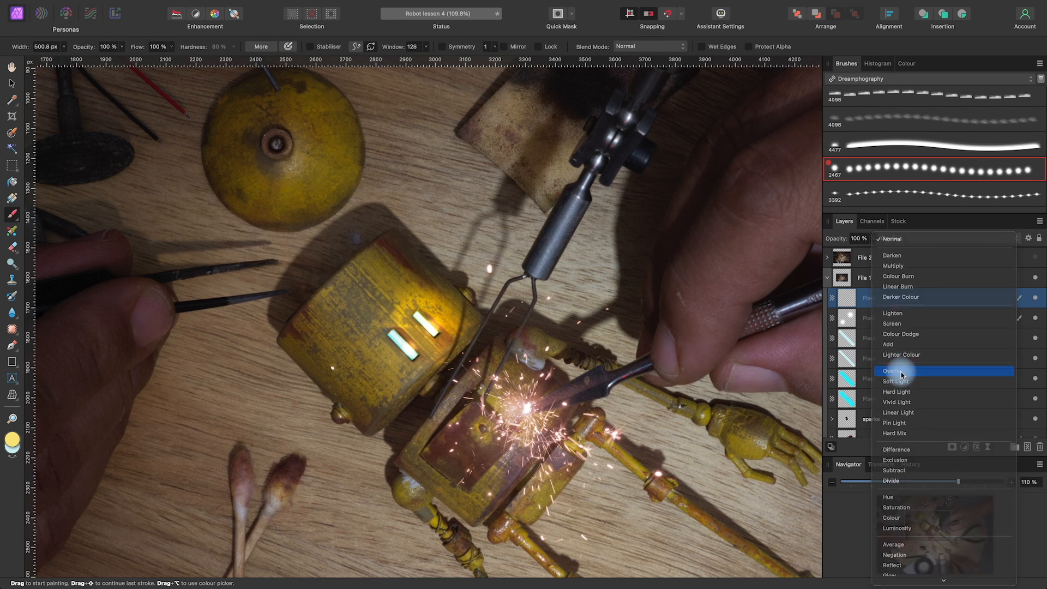
{"action": "left_click", "coordinate": [873, 238]}
{"action": "left_click_drag", "start_coordinate": [863, 254], "coordinate": [840, 262]}
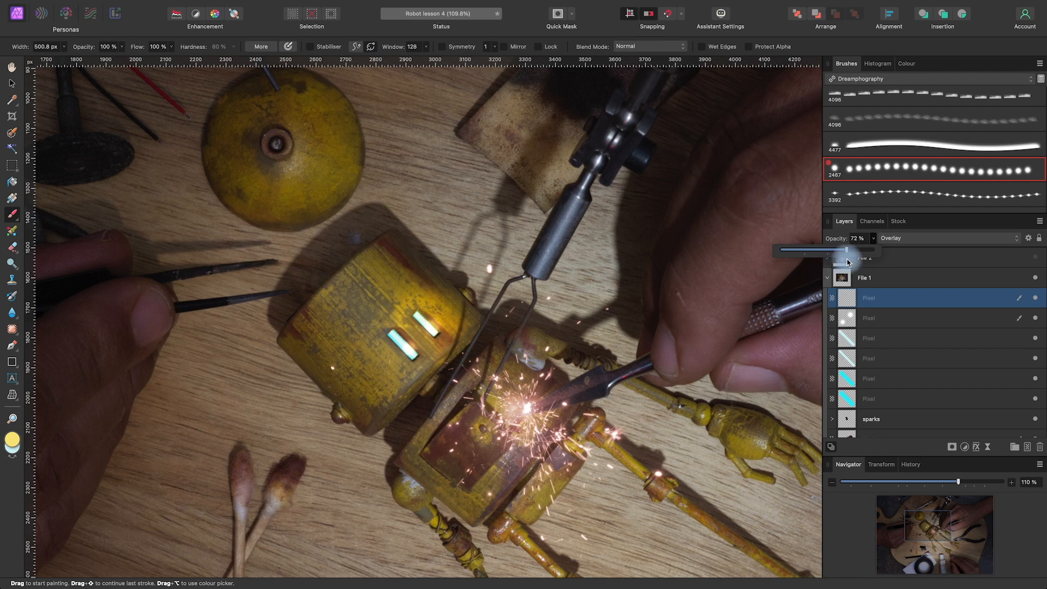
Group the six eye strip, light and glow layers and enter lights as the group's name
{"action": "left_click", "coordinate": [909, 318], "text": "super"}
{"action": "left_click", "coordinate": [905, 338], "text": "super"}
{"action": "left_click", "coordinate": [903, 359], "text": "super"}
{"action": "left_click", "coordinate": [903, 378], "text": "super"}
{"action": "left_click", "coordinate": [903, 400], "text": "super"}
{"action": "left_click", "coordinate": [1015, 447]}
{"action": "double_click", "coordinate": [871, 299]}
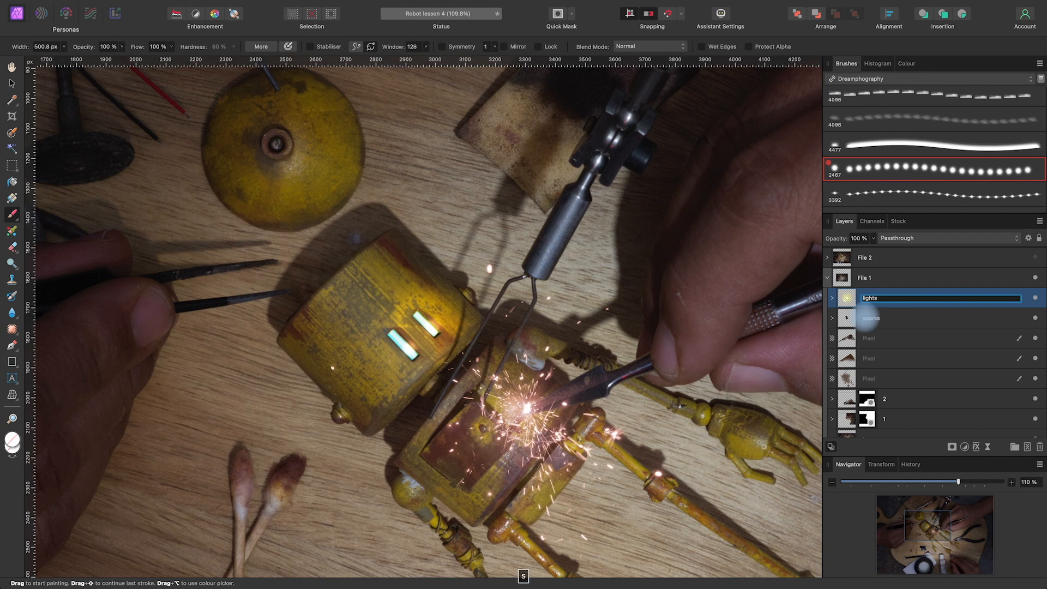
Compare the composite with and without the eye lights group and the sparks group by toggling their visibility
{"action": "left_click", "coordinate": [1033, 298]}
{"action": "left_click", "coordinate": [1032, 298]}
{"action": "left_click", "coordinate": [1033, 298]}
{"action": "left_click", "coordinate": [1033, 298]}
{"action": "left_click", "coordinate": [1032, 297]}
{"action": "left_click", "coordinate": [1033, 296]}
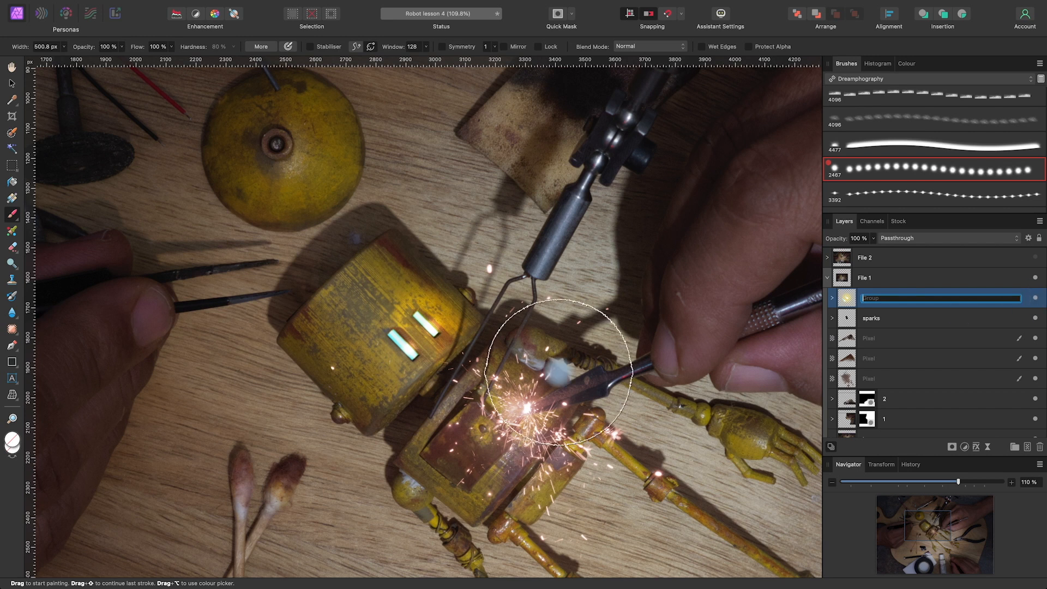
{"action": "scroll", "coordinate": [559, 372], "scroll_direction": "down", "scroll_amount": 8}
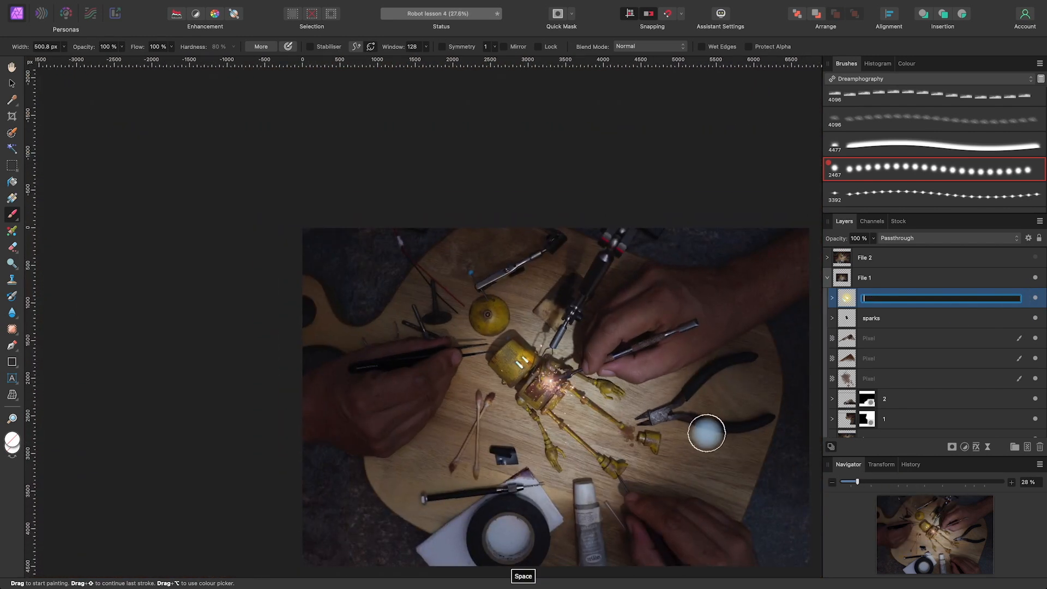
{"action": "left_click", "coordinate": [1036, 298]}
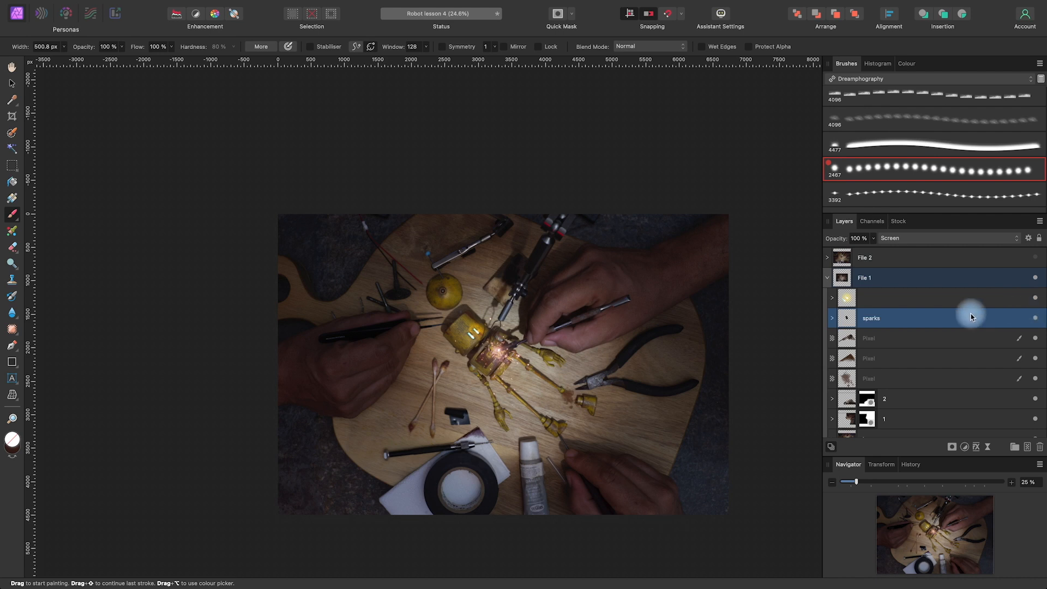
{"action": "scroll", "coordinate": [700, 298], "scroll_direction": "up", "scroll_amount": 3}
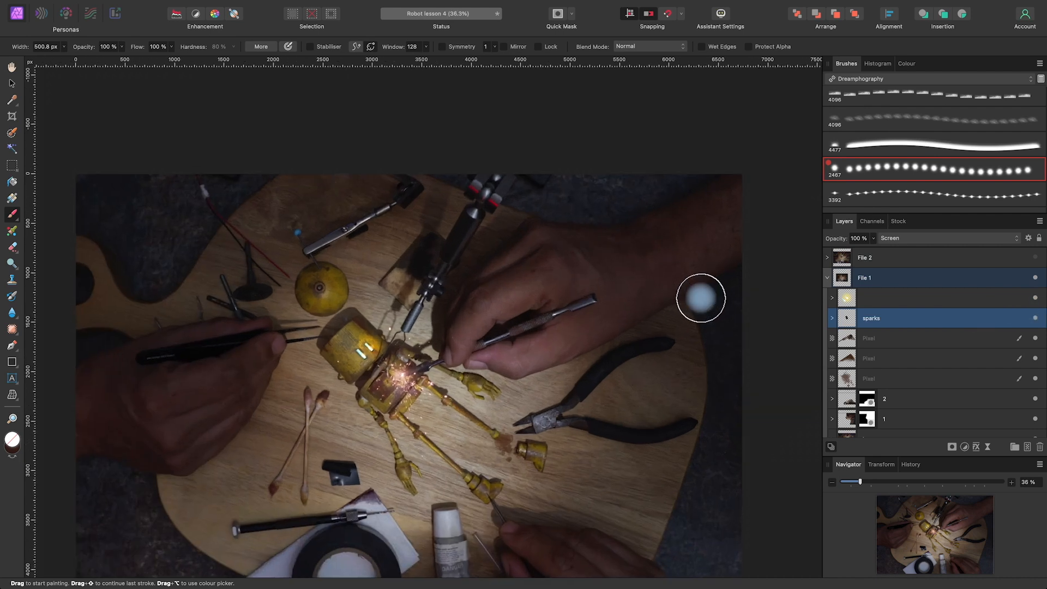
{"action": "left_click", "coordinate": [1035, 319]}
{"action": "left_click", "coordinate": [1035, 316]}
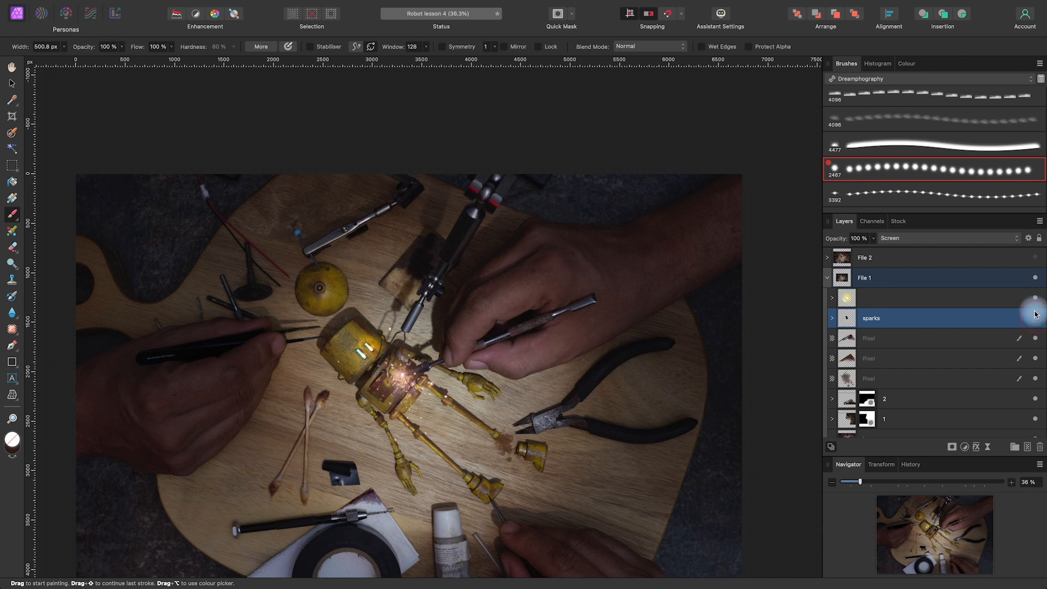
Collapse the File 1 group and compare the two animation versions by toggling the visibility of File 1 and File 2
{"action": "left_click", "coordinate": [827, 278]}
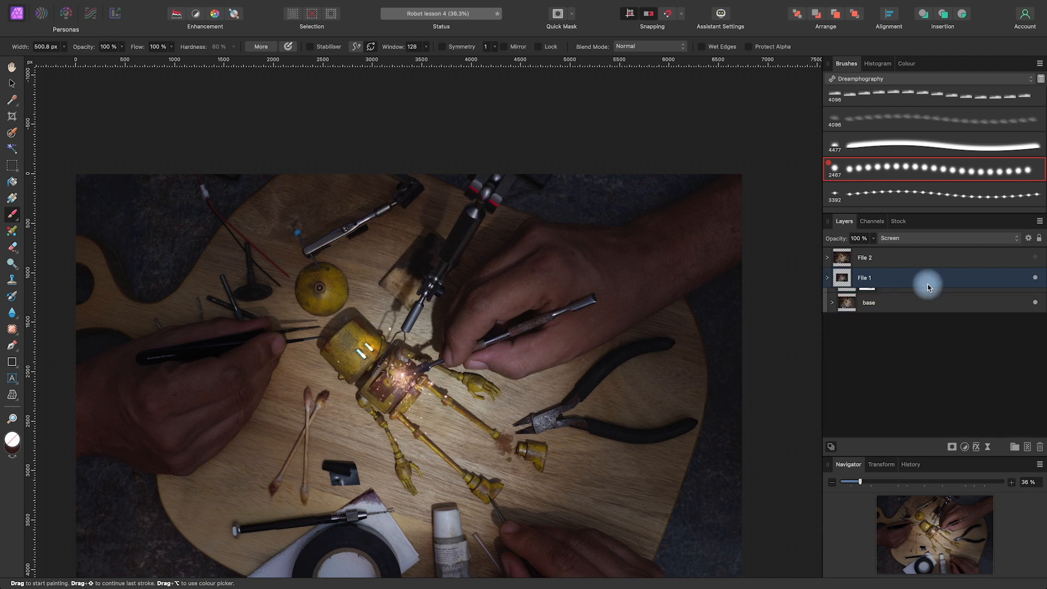
{"action": "key", "text": "space"}
{"action": "left_click_drag", "start_coordinate": [655, 402], "coordinate": [685, 346]}
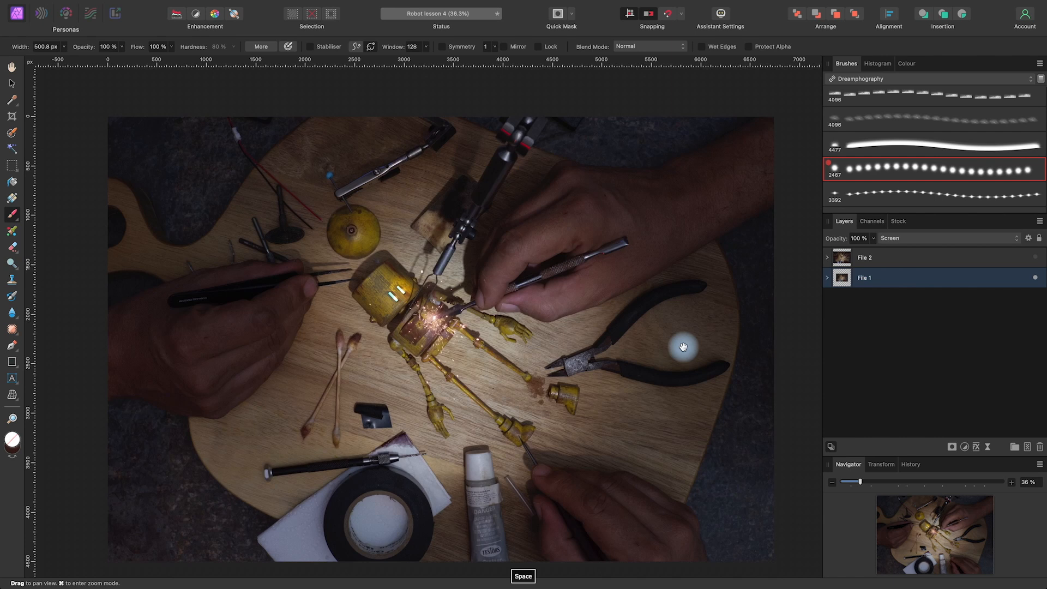
{"action": "scroll", "coordinate": [683, 347], "scroll_direction": "down", "scroll_amount": 3}
{"action": "left_click_drag", "start_coordinate": [694, 411], "coordinate": [666, 416]}
{"action": "left_click", "coordinate": [1035, 279]}
{"action": "left_click", "coordinate": [1035, 279]}
{"action": "left_click", "coordinate": [1033, 263]}
{"action": "left_click", "coordinate": [1033, 263]}
{"action": "left_click", "coordinate": [1033, 263]}
{"action": "left_click", "coordinate": [1033, 263]}
{"action": "left_click", "coordinate": [1032, 263]}
{"action": "left_click", "coordinate": [1032, 263]}
{"action": "left_click", "coordinate": [1031, 262]}
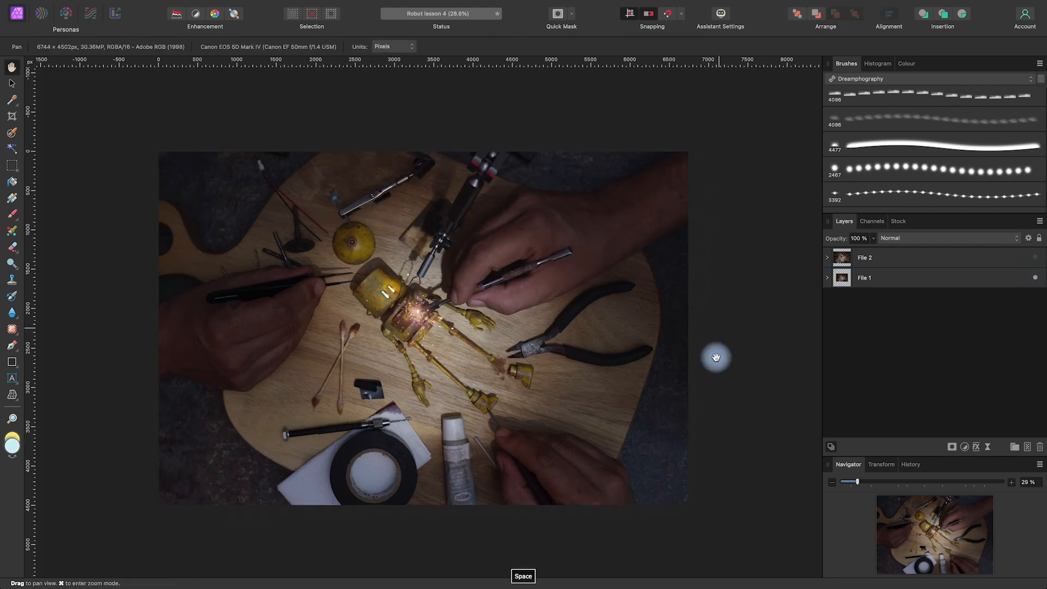
{"action": "mouse_move", "coordinate": [719, 362]}
{"action": "left_mouse_down"}
{"action": "mouse_move", "coordinate": [731, 372]}
{"action": "mouse_move", "coordinate": [726, 365]}
{"action": "left_mouse_up"}
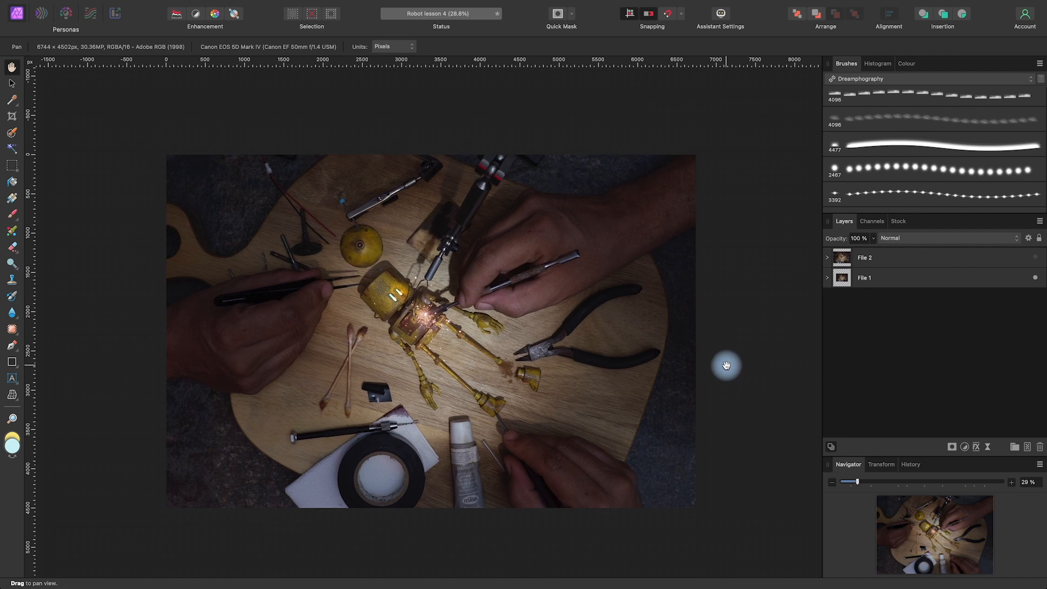
Select the File 2 group and centre the whole composite in view
{"action": "left_click", "coordinate": [905, 264]}
{"action": "key", "text": "space"}
{"action": "mouse_move", "coordinate": [713, 374]}
{"action": "left_mouse_down"}
{"action": "mouse_move", "coordinate": [718, 393]}
{"action": "mouse_move", "coordinate": [714, 368]}
{"action": "left_mouse_up"}
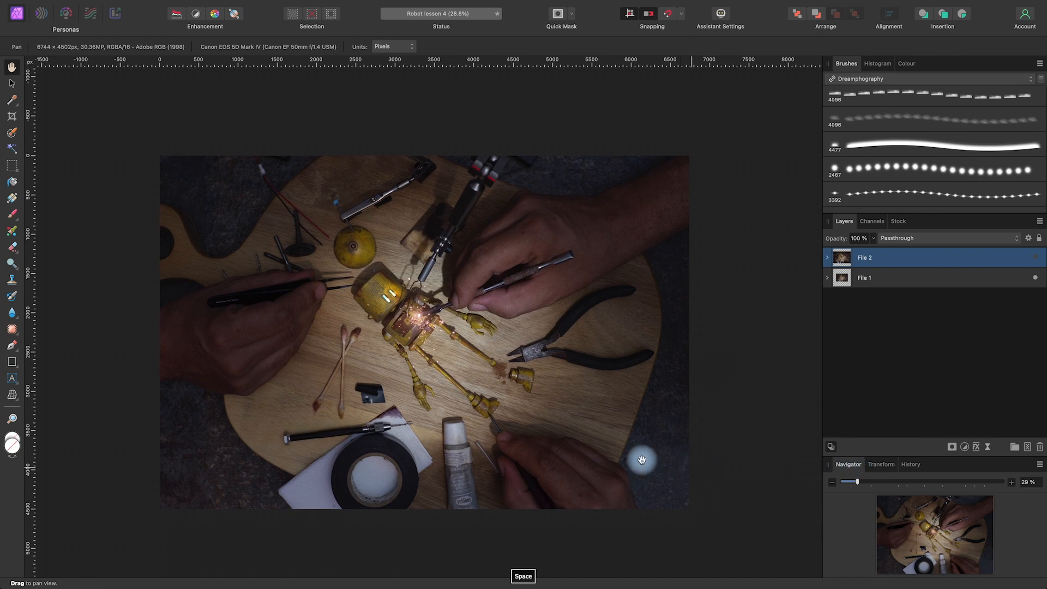
{"action": "left_click_drag", "start_coordinate": [731, 470], "coordinate": [738, 460]}
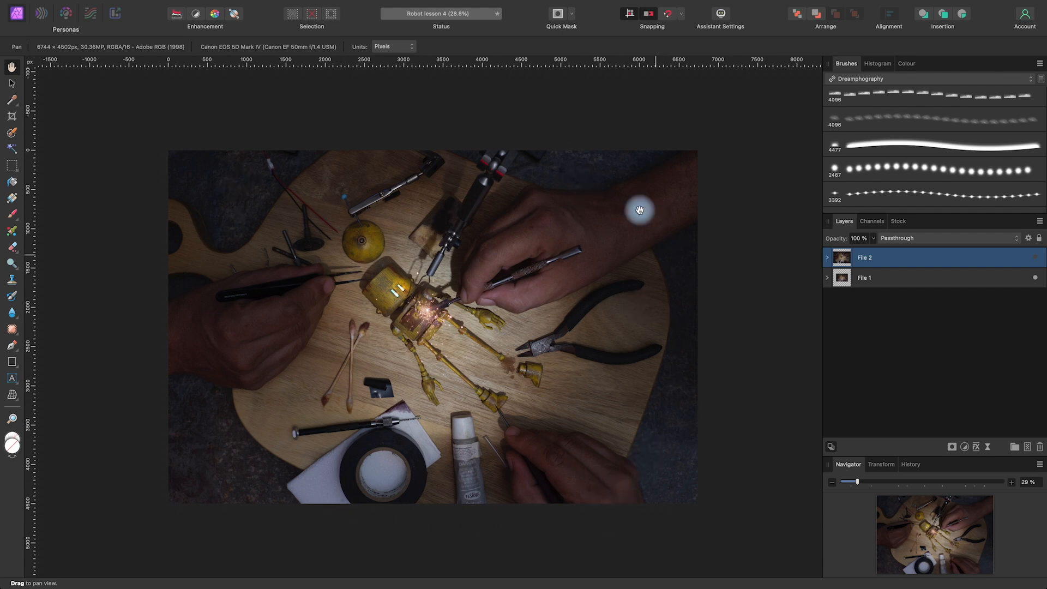
Add a new pixel layer above the File 2 group and fill it with black at 100% opacity in Normal blend mode
{"action": "key", "text": "space"}
{"action": "left_click_drag", "start_coordinate": [737, 403], "coordinate": [727, 424]}
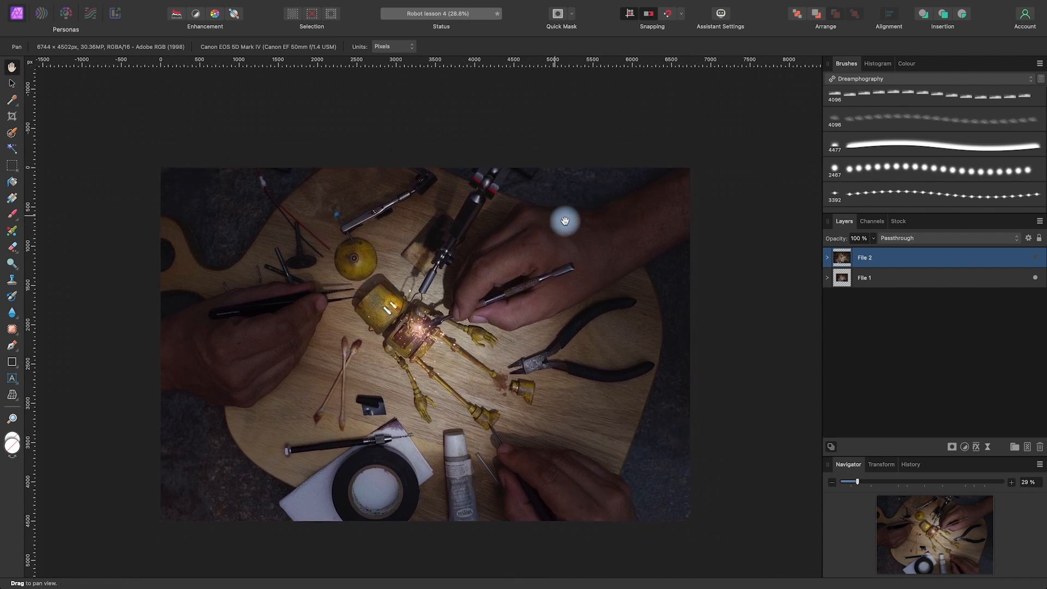
{"action": "left_click_drag", "start_coordinate": [618, 477], "coordinate": [631, 483]}
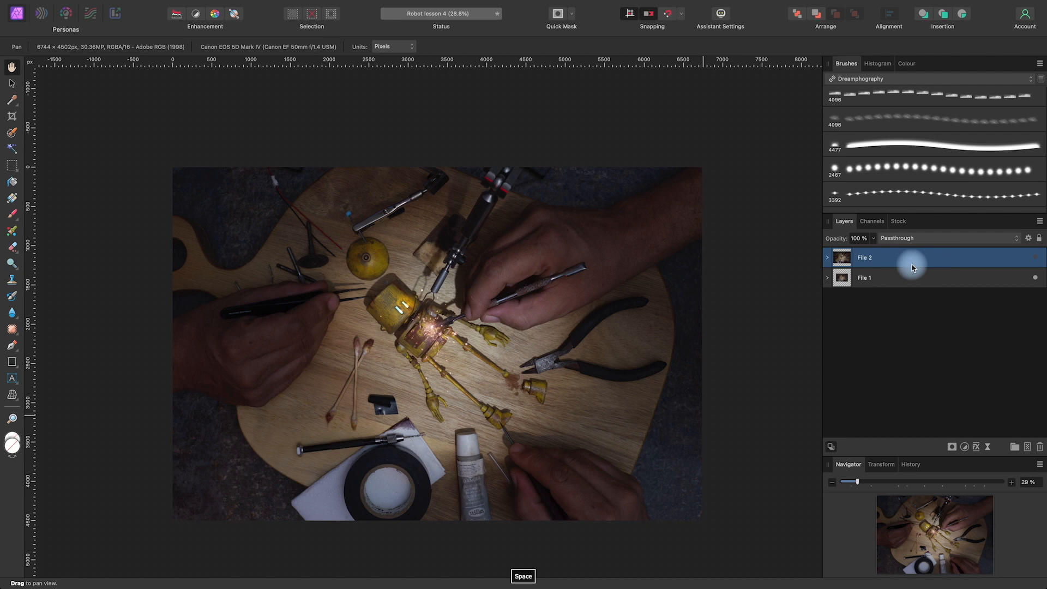
{"action": "left_click", "coordinate": [1027, 448]}
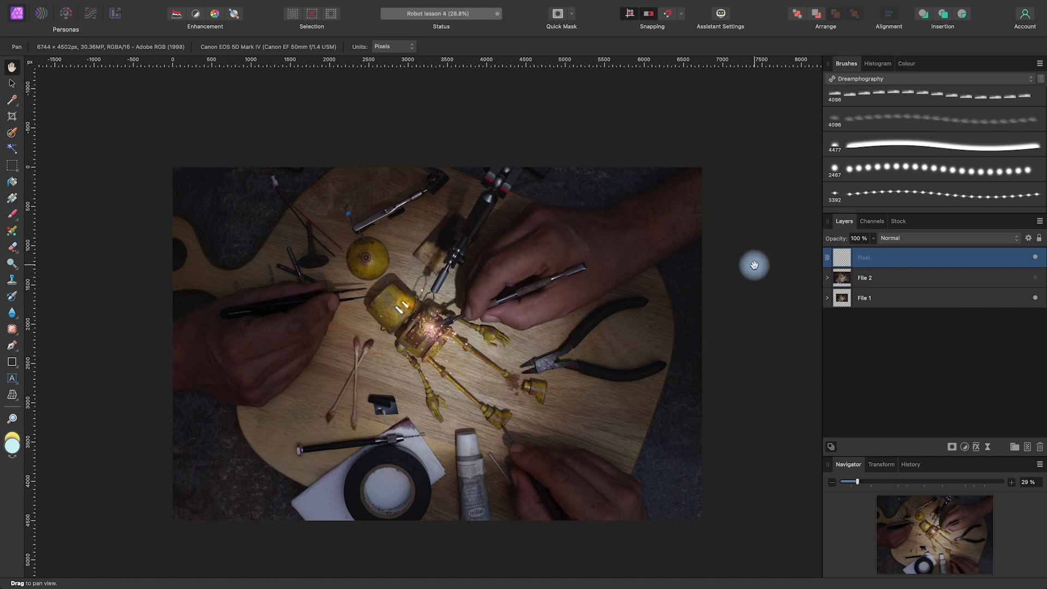
{"action": "mouse_move", "coordinate": [121, 3]}
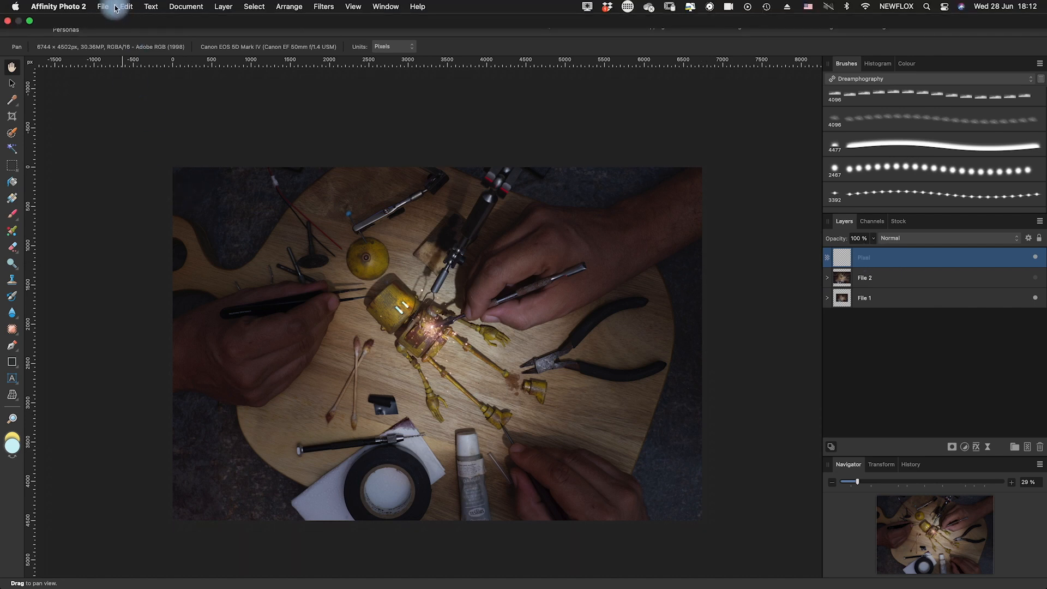
{"action": "left_click", "coordinate": [125, 7]}
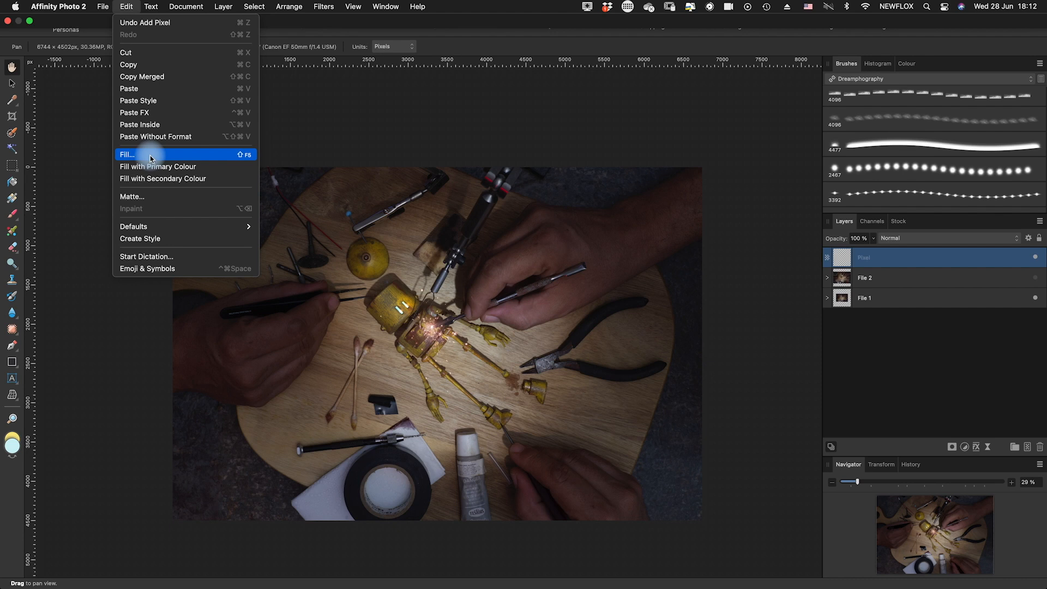
{"action": "left_click", "coordinate": [149, 160]}
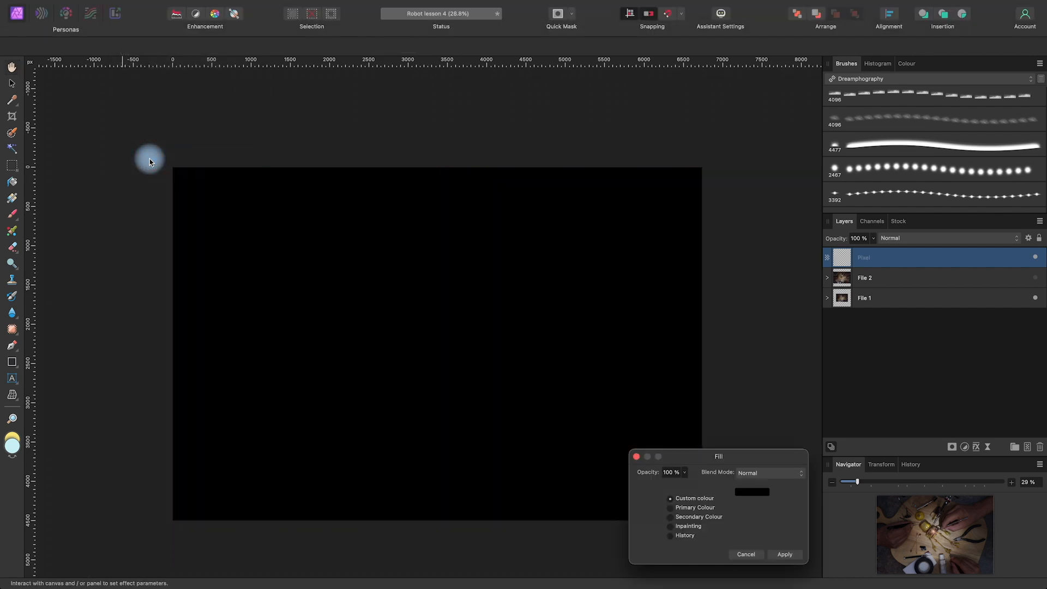
{"action": "left_click", "coordinate": [788, 555]}
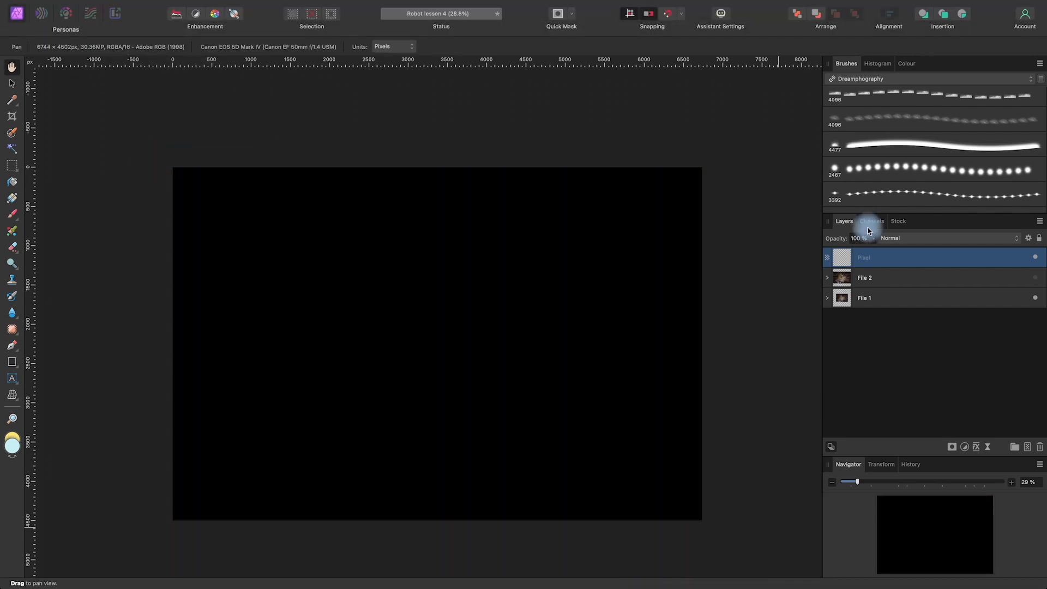
Set the black layer's opacity to 57% and add a mask to it
{"action": "left_click_drag", "start_coordinate": [872, 248], "coordinate": [838, 256]}
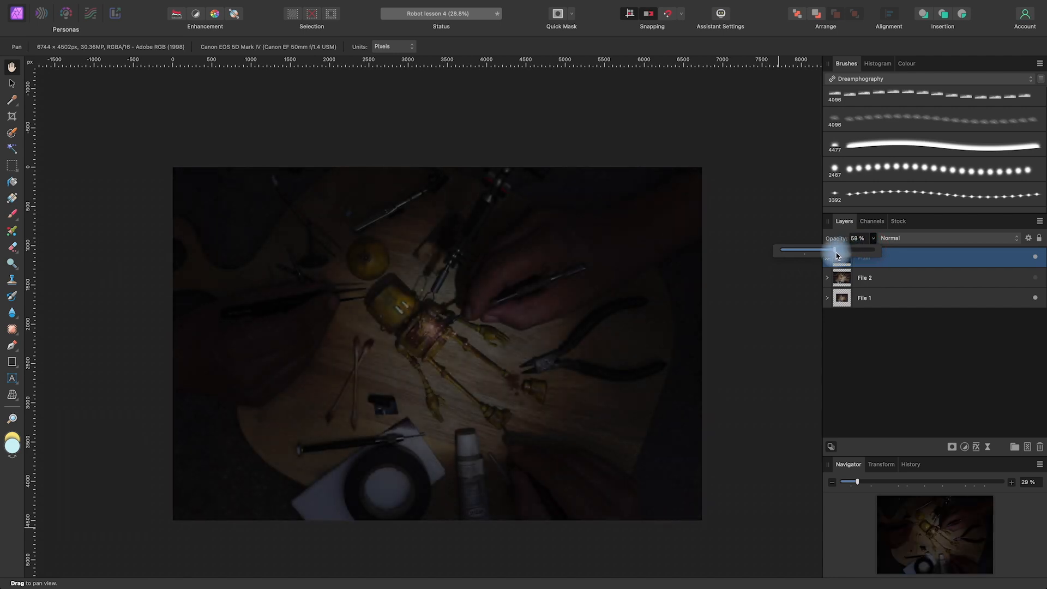
{"action": "left_click", "coordinate": [917, 261]}
{"action": "left_click", "coordinate": [951, 448]}
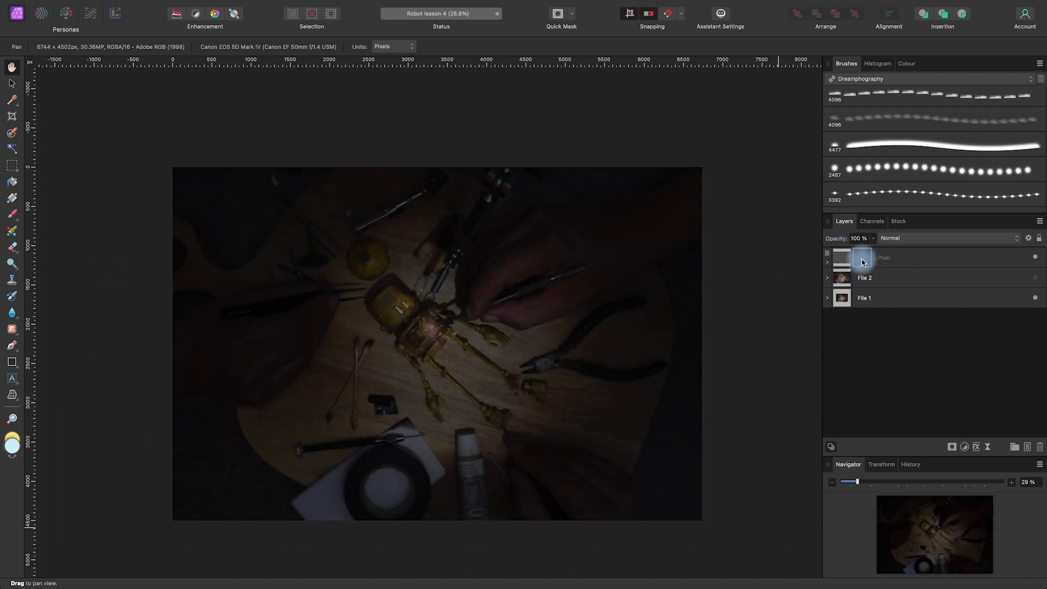
Set the brush colour to black and paint on the mask over the robot at 25% flow to reveal its light
{"action": "left_click", "coordinate": [12, 214]}
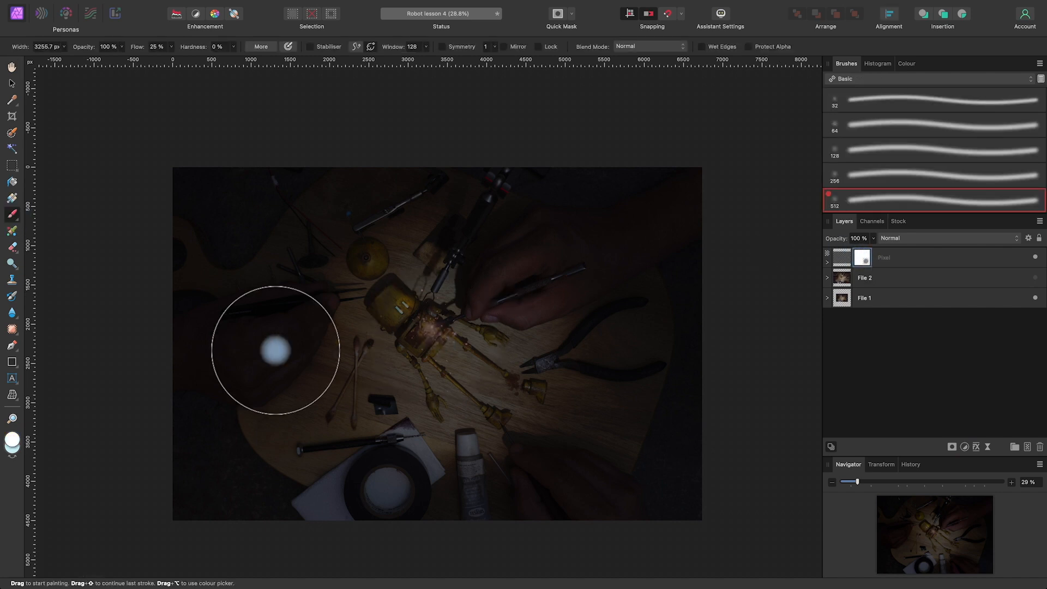
{"action": "double_click", "coordinate": [16, 441]}
{"action": "left_click_drag", "start_coordinate": [628, 520], "coordinate": [596, 538]}
{"action": "left_click", "coordinate": [945, 472]}
{"action": "mouse_move", "coordinate": [417, 334]}
{"action": "left_mouse_down"}
{"action": "mouse_move", "coordinate": [437, 320]}
{"action": "mouse_move", "coordinate": [420, 338]}
{"action": "mouse_move", "coordinate": [479, 322]}
{"action": "left_mouse_up"}
Brighten the hands and tools around the robot by painting the mask with a 4096 px brush, first at 12% and finally at 6% flow
{"action": "left_click", "coordinate": [172, 46]}
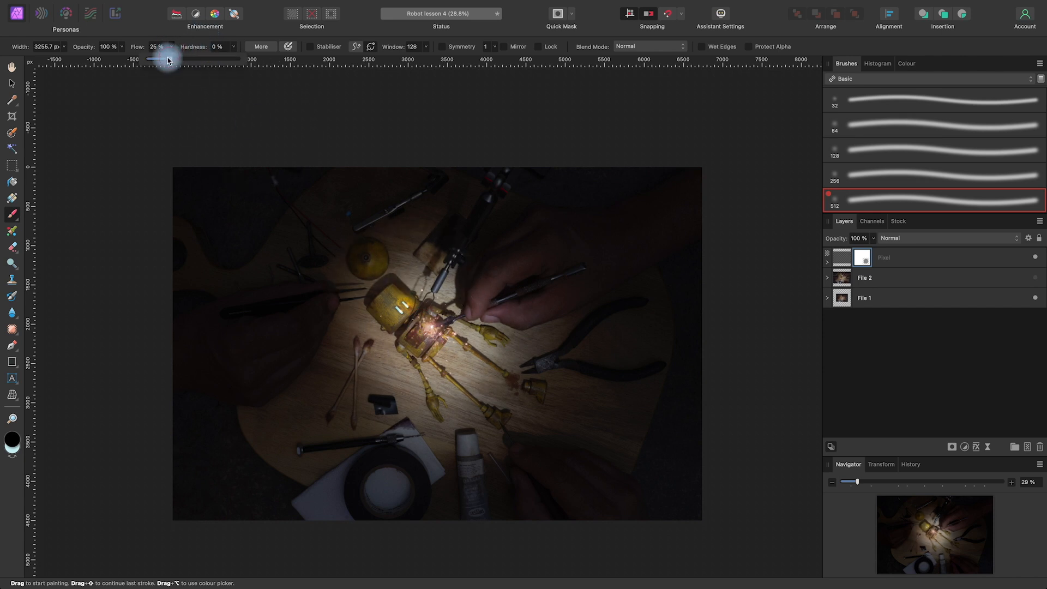
{"action": "left_click_drag", "start_coordinate": [423, 351], "coordinate": [528, 337]}
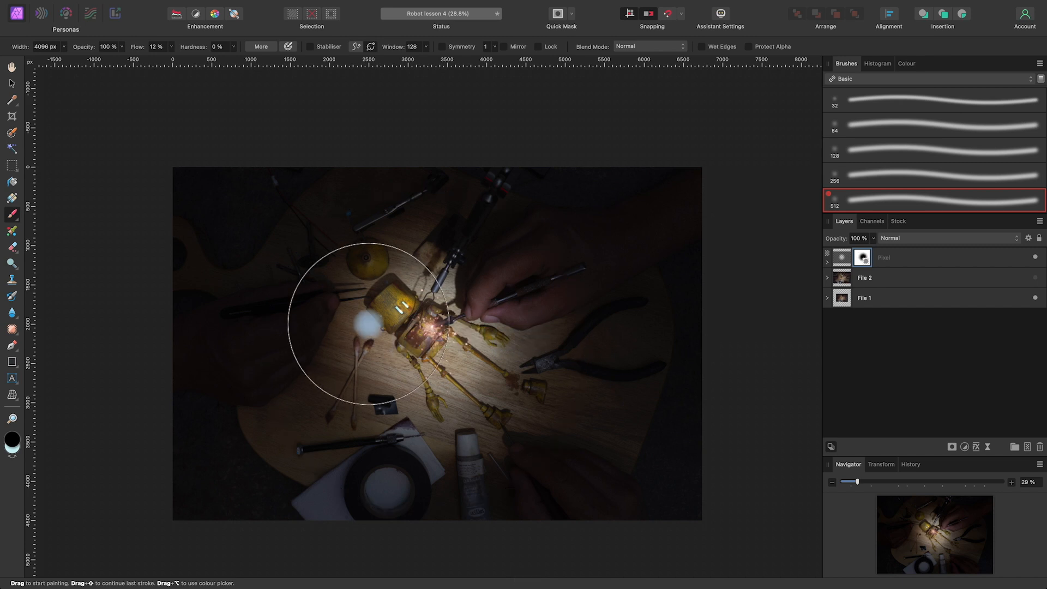
{"action": "mouse_move", "coordinate": [369, 323]}
{"action": "left_mouse_down"}
{"action": "mouse_move", "coordinate": [355, 304]}
{"action": "mouse_move", "coordinate": [308, 307]}
{"action": "mouse_move", "coordinate": [323, 367]}
{"action": "mouse_move", "coordinate": [442, 412]}
{"action": "mouse_move", "coordinate": [534, 313]}
{"action": "mouse_move", "coordinate": [531, 255]}
{"action": "left_mouse_up"}
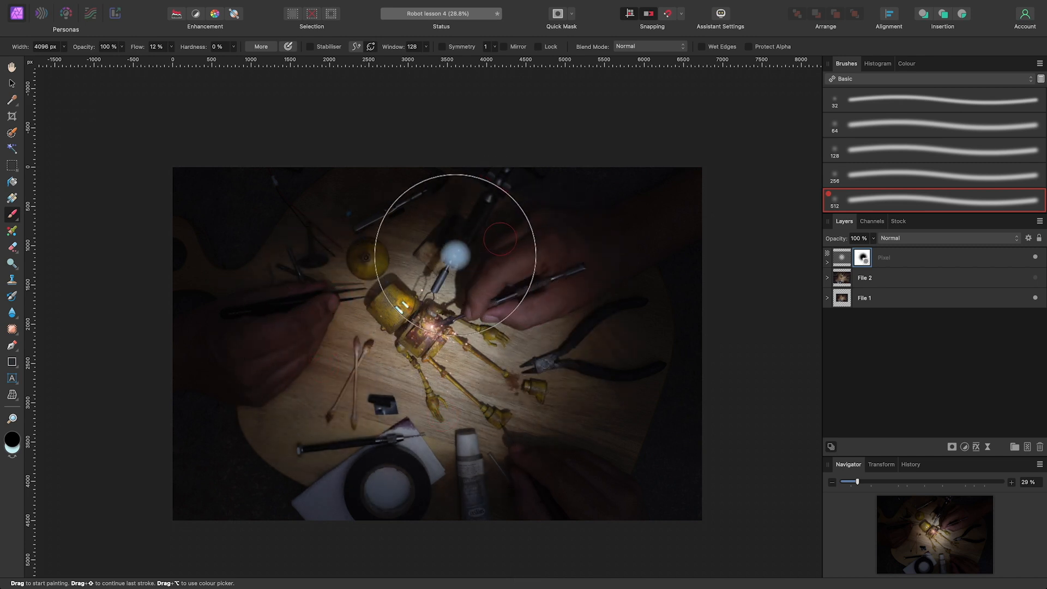
{"action": "left_click", "coordinate": [169, 48]}
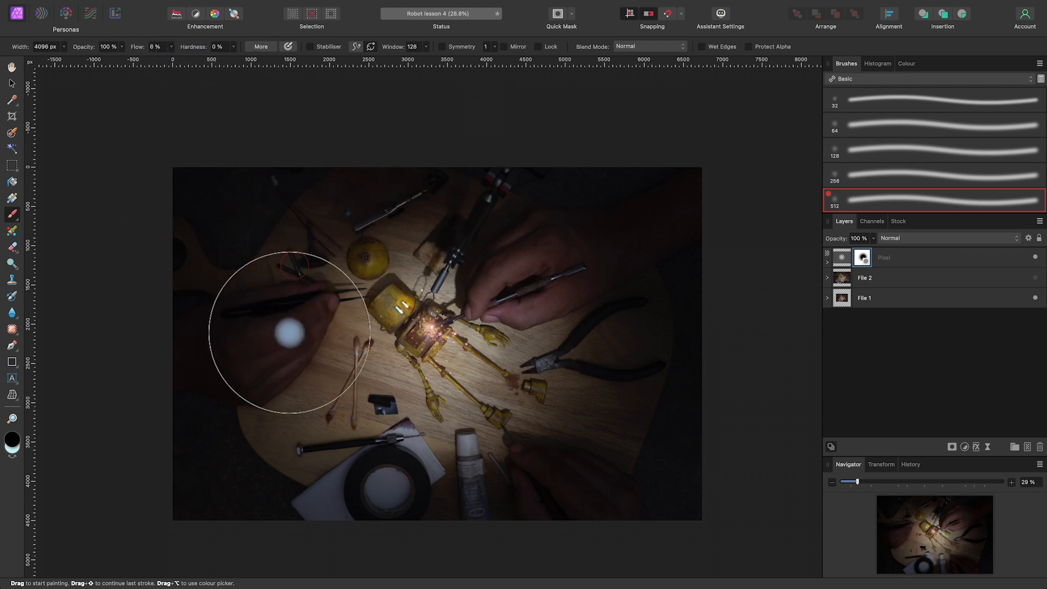
{"action": "mouse_move", "coordinate": [445, 419]}
{"action": "left_mouse_down"}
{"action": "mouse_move", "coordinate": [558, 434]}
{"action": "mouse_move", "coordinate": [548, 418]}
{"action": "mouse_move", "coordinate": [600, 345]}
{"action": "mouse_move", "coordinate": [587, 252]}
{"action": "mouse_move", "coordinate": [584, 262]}
{"action": "mouse_move", "coordinate": [538, 270]}
{"action": "mouse_move", "coordinate": [498, 228]}
{"action": "mouse_move", "coordinate": [401, 247]}
{"action": "mouse_move", "coordinate": [301, 242]}
{"action": "mouse_move", "coordinate": [261, 375]}
{"action": "mouse_move", "coordinate": [428, 424]}
{"action": "mouse_move", "coordinate": [494, 424]}
{"action": "mouse_move", "coordinate": [545, 407]}
{"action": "mouse_move", "coordinate": [559, 342]}
{"action": "mouse_move", "coordinate": [537, 416]}
{"action": "mouse_move", "coordinate": [582, 297]}
{"action": "mouse_move", "coordinate": [526, 275]}
{"action": "mouse_move", "coordinate": [513, 244]}
{"action": "mouse_move", "coordinate": [277, 311]}
{"action": "mouse_move", "coordinate": [276, 408]}
{"action": "mouse_move", "coordinate": [252, 436]}
{"action": "mouse_move", "coordinate": [310, 383]}
{"action": "mouse_move", "coordinate": [282, 298]}
{"action": "mouse_move", "coordinate": [286, 274]}
{"action": "mouse_move", "coordinate": [555, 287]}
{"action": "mouse_move", "coordinate": [565, 253]}
{"action": "mouse_move", "coordinate": [597, 294]}
{"action": "mouse_move", "coordinate": [594, 426]}
{"action": "mouse_move", "coordinate": [583, 436]}
{"action": "mouse_move", "coordinate": [515, 417]}
{"action": "mouse_move", "coordinate": [494, 428]}
{"action": "mouse_move", "coordinate": [554, 464]}
{"action": "mouse_move", "coordinate": [570, 453]}
{"action": "mouse_move", "coordinate": [573, 467]}
{"action": "mouse_move", "coordinate": [557, 461]}
{"action": "mouse_move", "coordinate": [583, 338]}
{"action": "mouse_move", "coordinate": [539, 250]}
{"action": "mouse_move", "coordinate": [475, 234]}
{"action": "mouse_move", "coordinate": [408, 300]}
{"action": "mouse_move", "coordinate": [374, 285]}
{"action": "mouse_move", "coordinate": [310, 349]}
{"action": "mouse_move", "coordinate": [293, 329]}
{"action": "mouse_move", "coordinate": [288, 352]}
{"action": "mouse_move", "coordinate": [301, 351]}
{"action": "mouse_move", "coordinate": [288, 303]}
{"action": "mouse_move", "coordinate": [330, 338]}
{"action": "mouse_move", "coordinate": [337, 363]}
{"action": "left_mouse_up"}
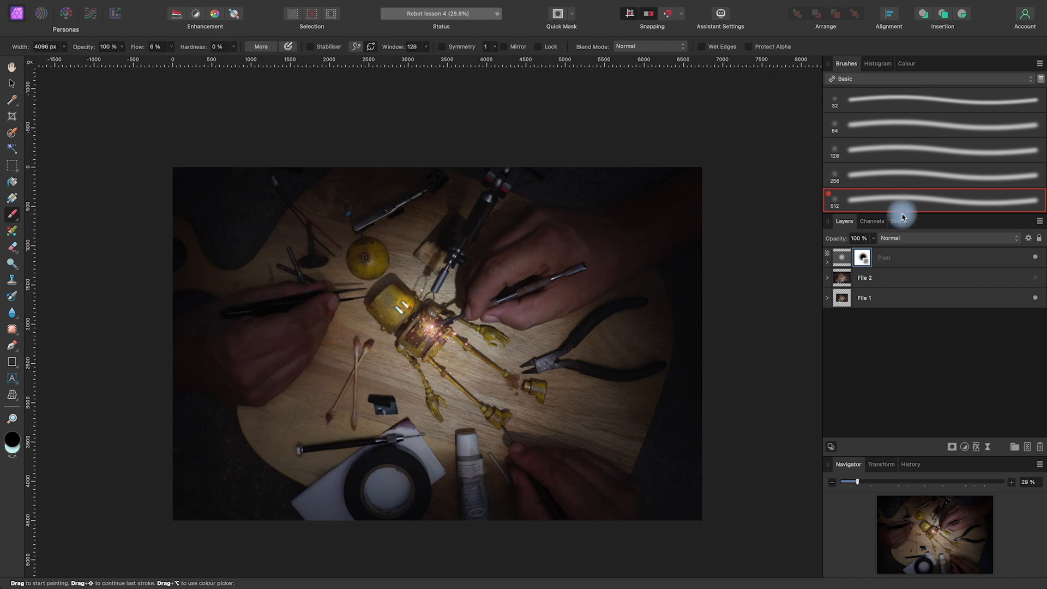
Check the darkening layer by toggling its visibility and set its mask's opacity to 63%
{"action": "left_click", "coordinate": [1036, 257]}
{"action": "left_click", "coordinate": [1036, 257]}
{"action": "left_click", "coordinate": [1036, 257]}
{"action": "left_click", "coordinate": [1036, 257]}
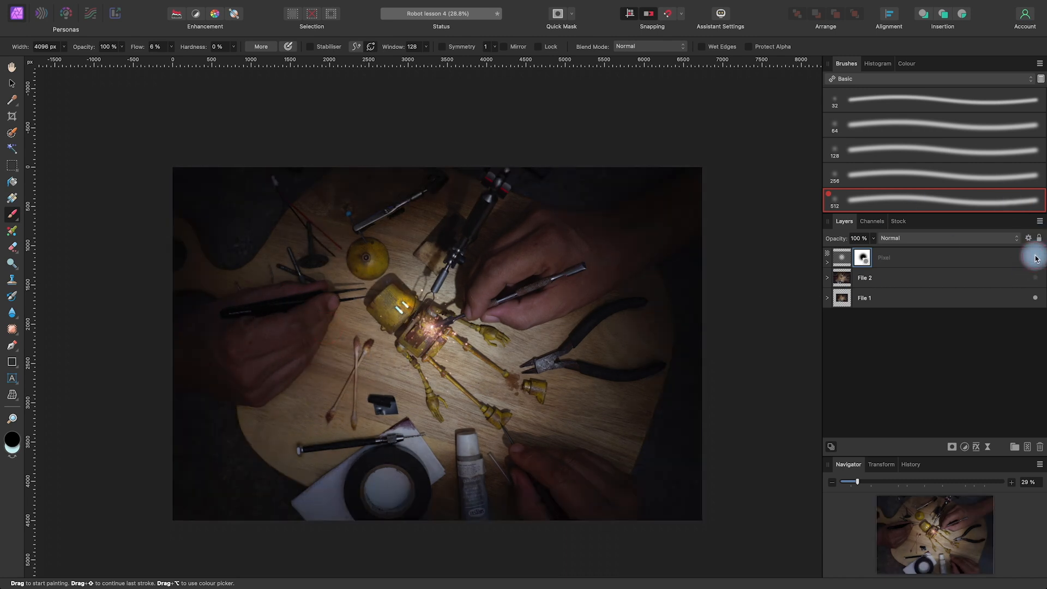
{"action": "left_click", "coordinate": [873, 239]}
{"action": "mouse_move", "coordinate": [872, 253]}
{"action": "left_mouse_down"}
{"action": "mouse_move", "coordinate": [833, 255]}
{"action": "mouse_move", "coordinate": [848, 258]}
{"action": "left_mouse_up"}
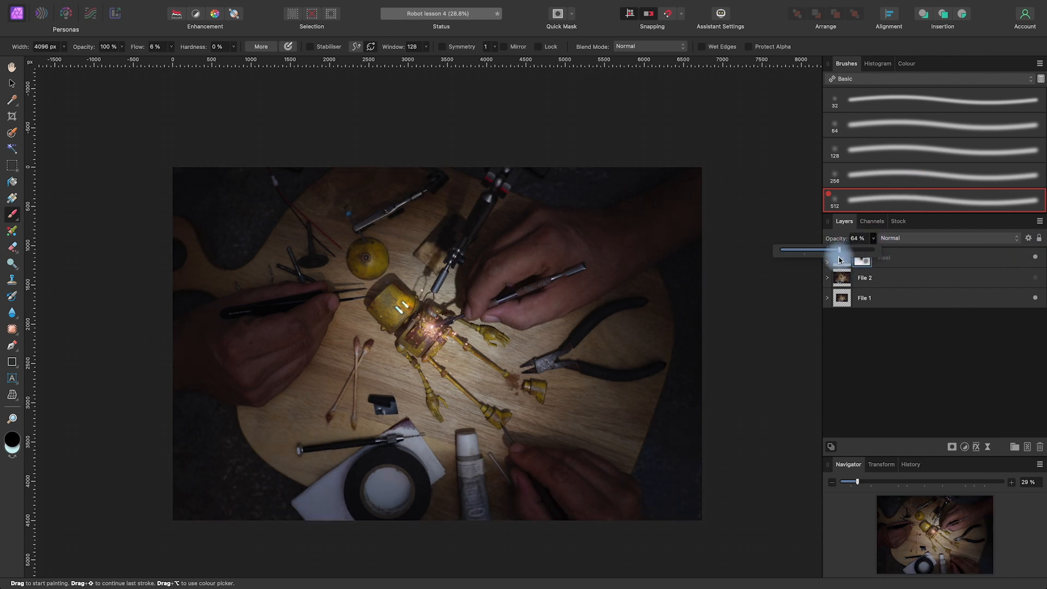
Compare the composite with and without the masked black layer by toggling its visibility repeatedly
{"action": "left_click", "coordinate": [1035, 258]}
{"action": "left_click", "coordinate": [1034, 258]}
{"action": "left_click", "coordinate": [1035, 258]}
{"action": "left_click", "coordinate": [1035, 257]}
{"action": "left_click", "coordinate": [1035, 258]}
{"action": "left_click", "coordinate": [1035, 258]}
{"action": "left_click", "coordinate": [1035, 257]}
{"action": "left_click", "coordinate": [1035, 258]}
{"action": "key", "text": "space"}
{"action": "left_click_drag", "start_coordinate": [672, 381], "coordinate": [675, 388]}
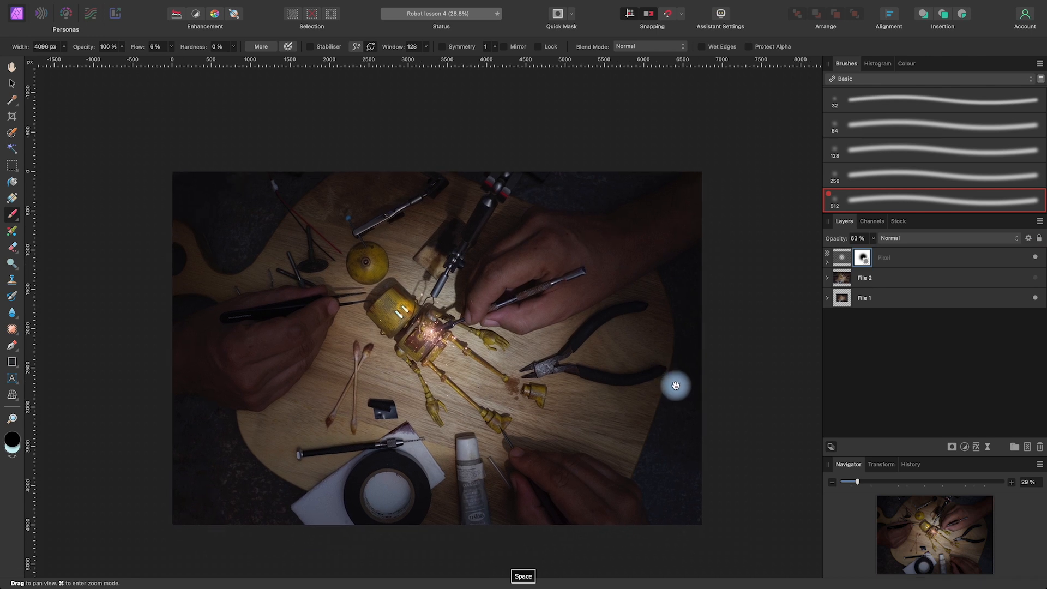
Add an HSL adjustment above the black layer with an 11% saturation shift and fine-tune its luminosity shift
{"action": "left_click", "coordinate": [924, 259]}
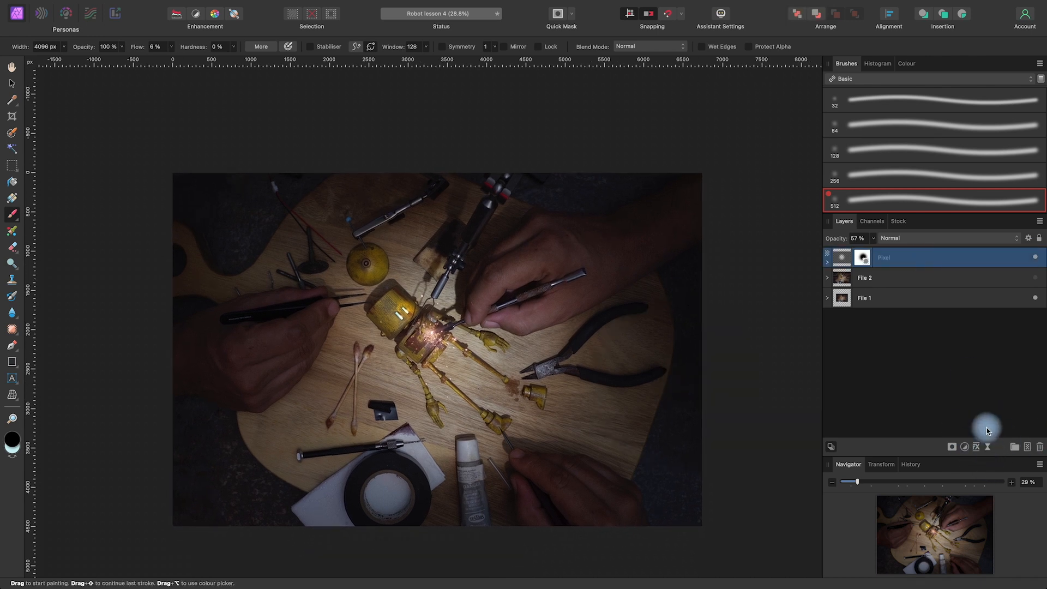
{"action": "left_click", "coordinate": [964, 448]}
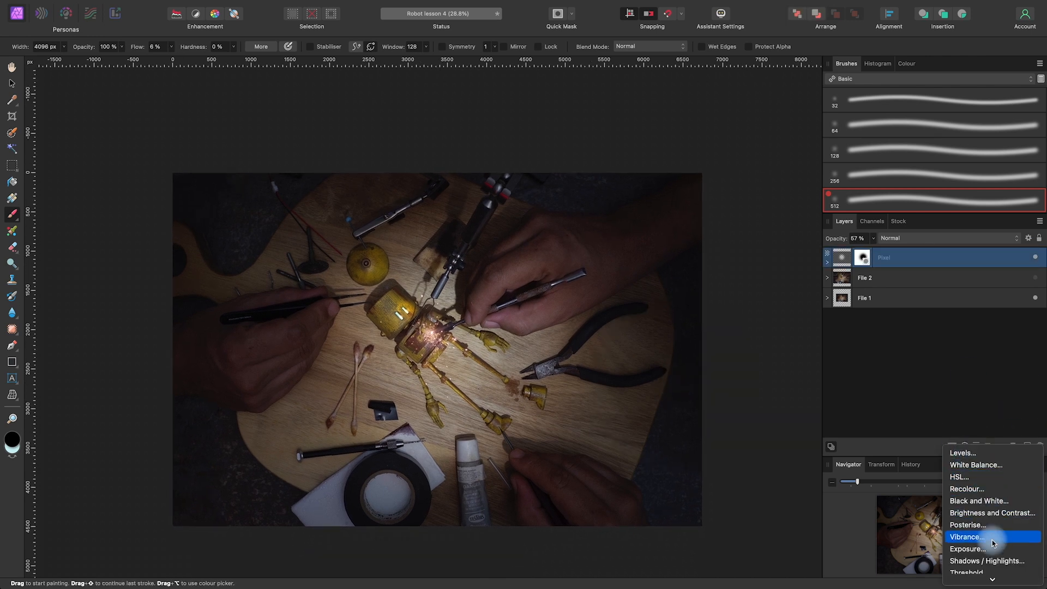
{"action": "left_click", "coordinate": [972, 479]}
{"action": "left_click_drag", "start_coordinate": [730, 315], "coordinate": [830, 232]}
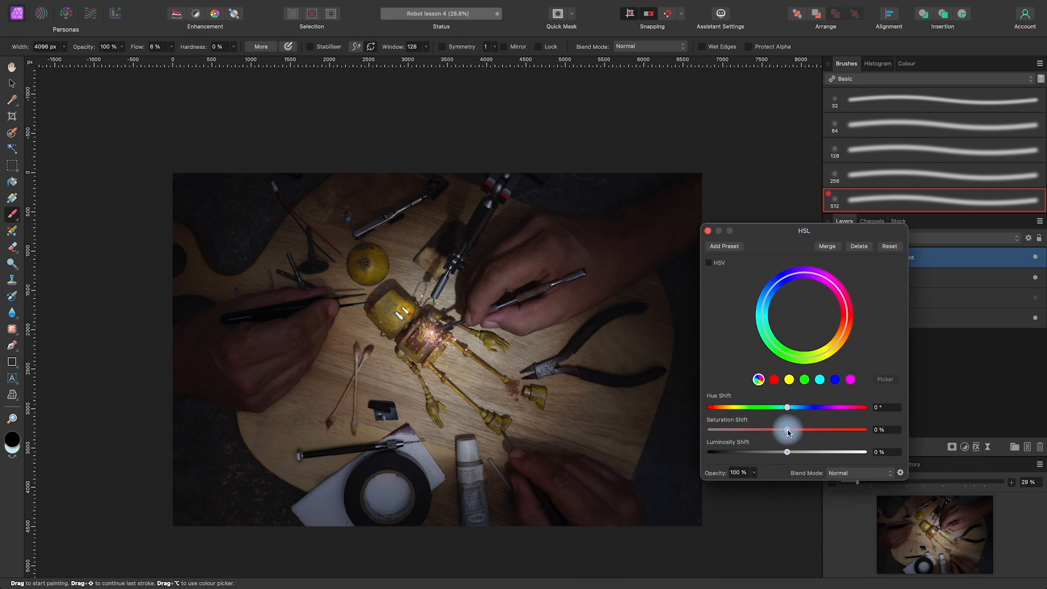
{"action": "left_click_drag", "start_coordinate": [787, 432], "coordinate": [801, 432]}
{"action": "left_click_drag", "start_coordinate": [794, 432], "coordinate": [797, 432]}
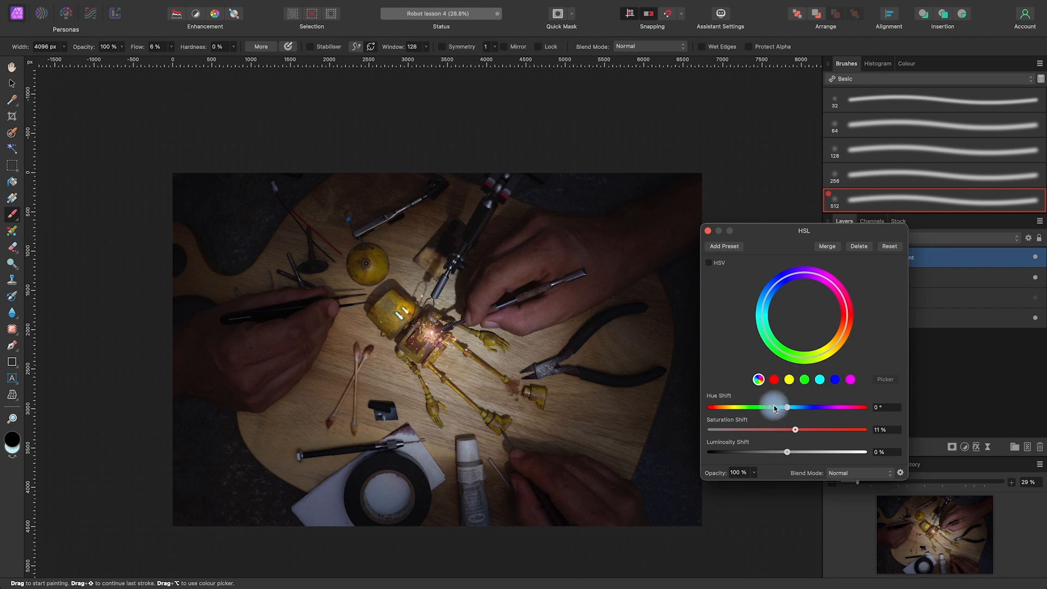
{"action": "left_click_drag", "start_coordinate": [787, 452], "coordinate": [784, 454]}
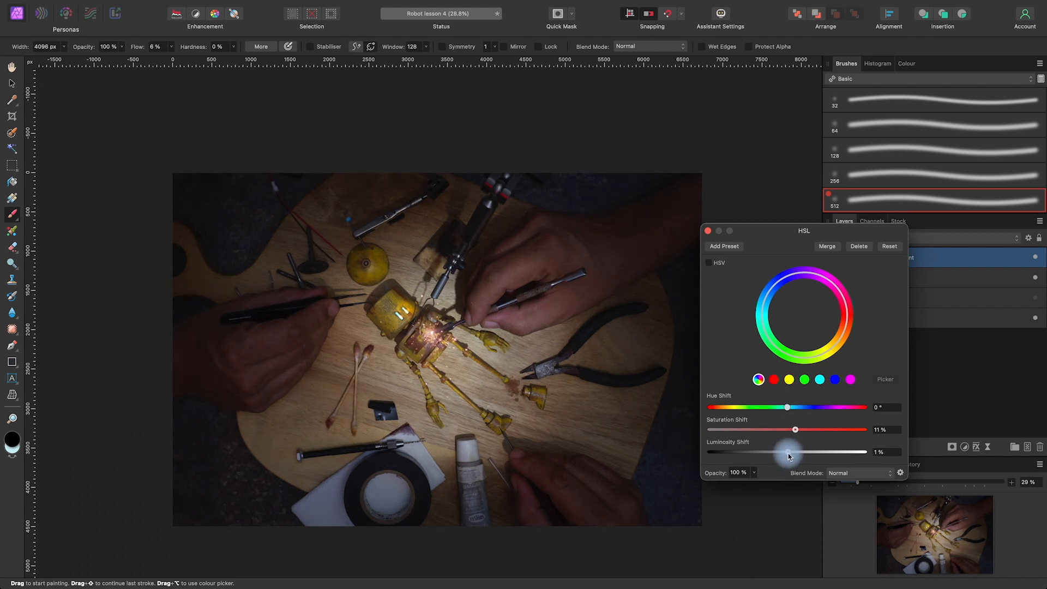
{"action": "left_click", "coordinate": [708, 230]}
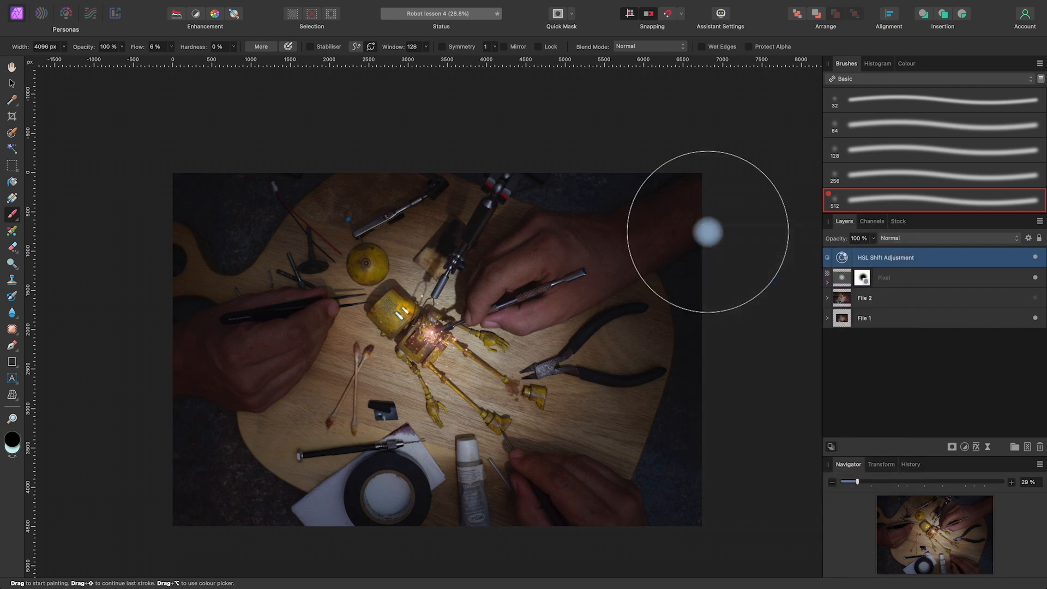
Add a Curves adjustment that slightly lifts the highlights and shadows on the Master channel, and compare the composite with and without it
{"action": "left_click", "coordinate": [965, 448]}
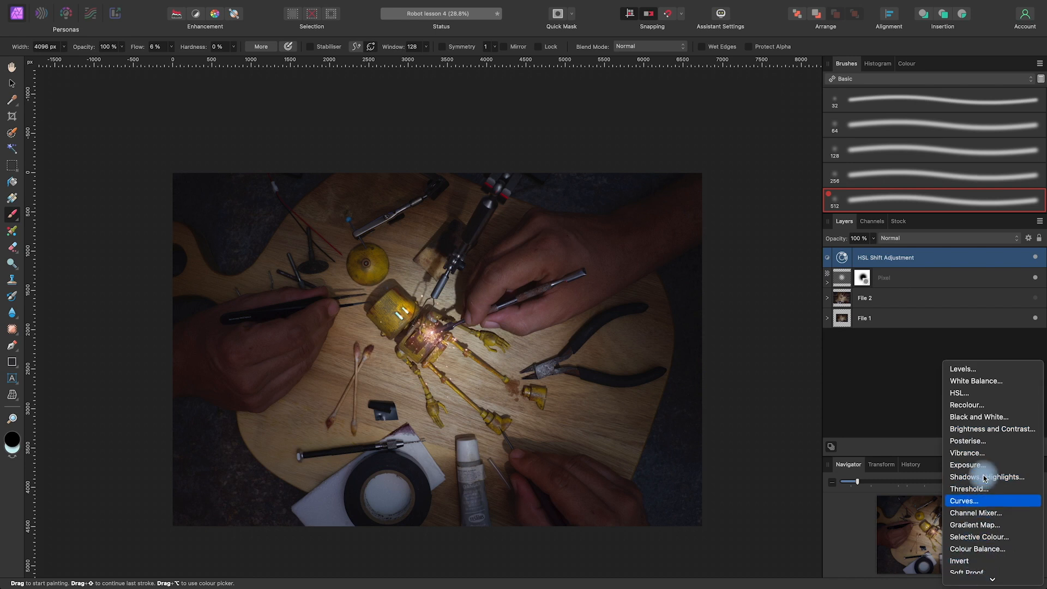
{"action": "left_click", "coordinate": [977, 504]}
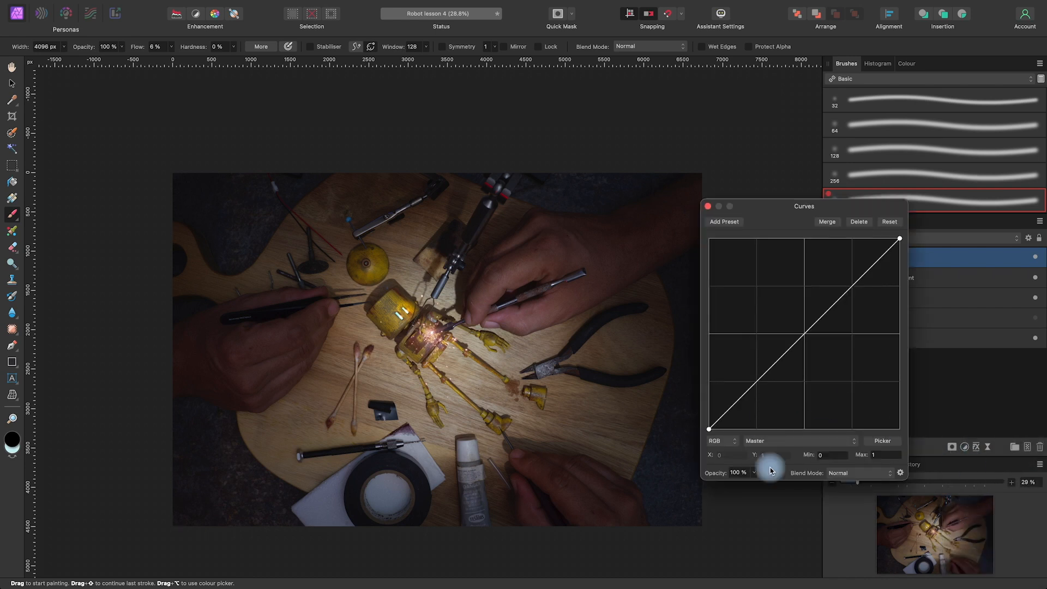
{"action": "left_click", "coordinate": [796, 441]}
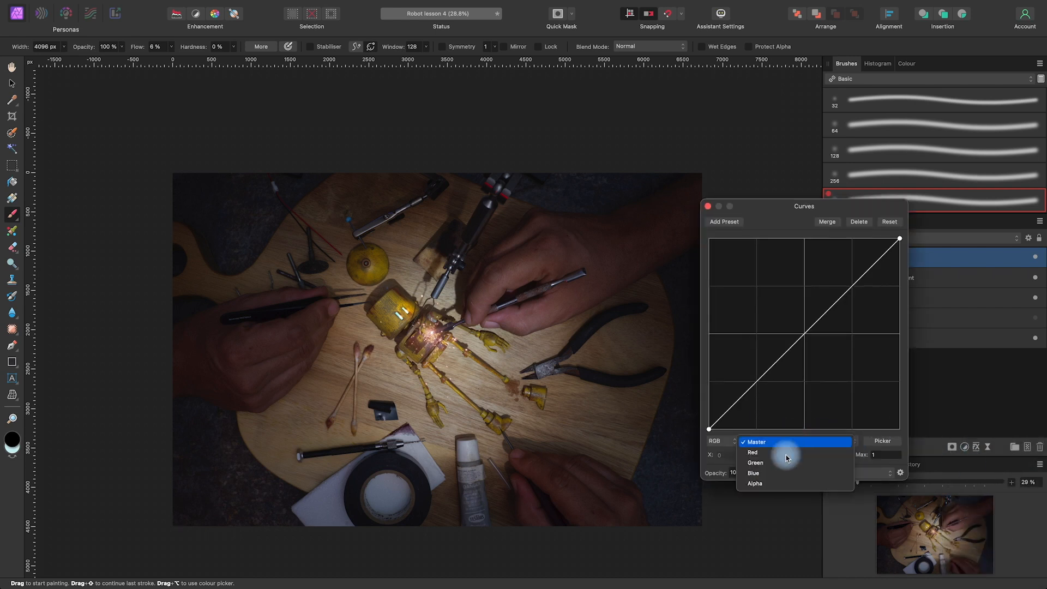
{"action": "left_click", "coordinate": [785, 441]}
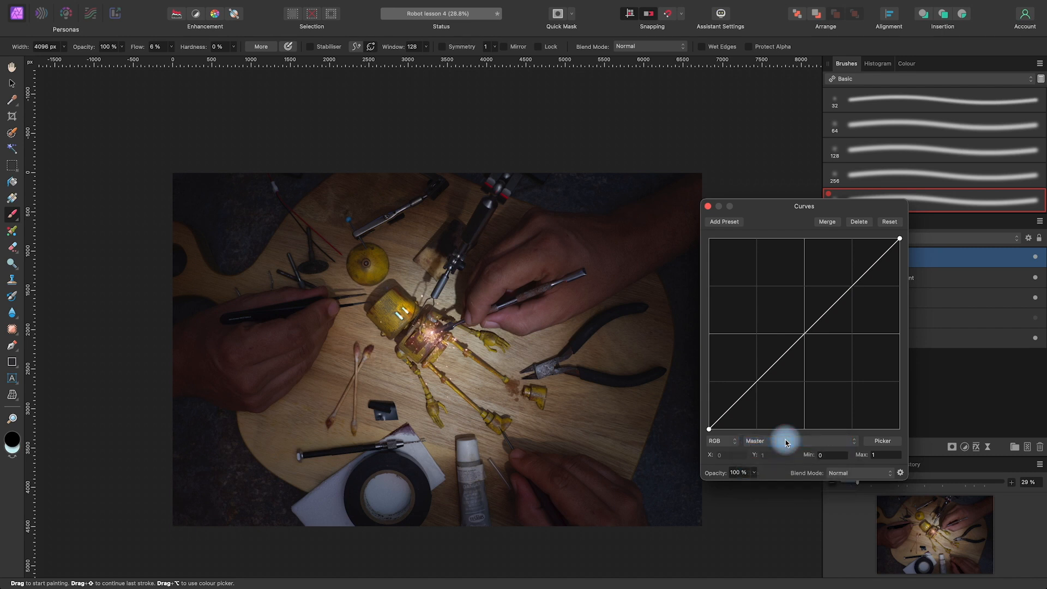
{"action": "left_click_drag", "start_coordinate": [850, 289], "coordinate": [851, 287]}
{"action": "left_click_drag", "start_coordinate": [755, 381], "coordinate": [754, 380]}
{"action": "left_click", "coordinate": [708, 206]}
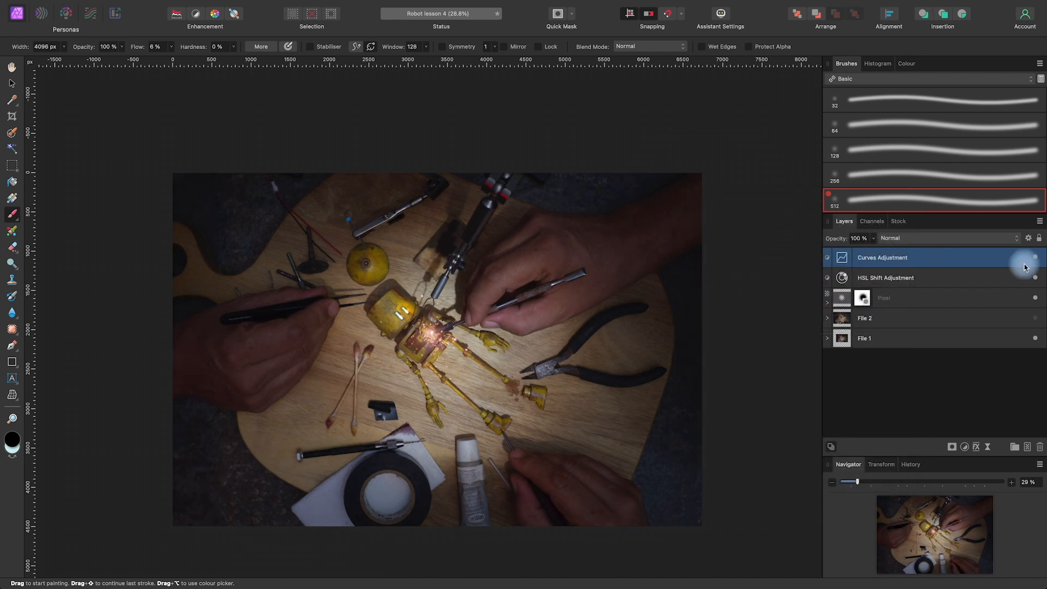
{"action": "left_click", "coordinate": [1035, 258]}
{"action": "left_click", "coordinate": [1035, 258]}
{"action": "left_click", "coordinate": [1034, 258]}
{"action": "left_click", "coordinate": [1035, 258]}
{"action": "left_click", "coordinate": [1035, 258]}
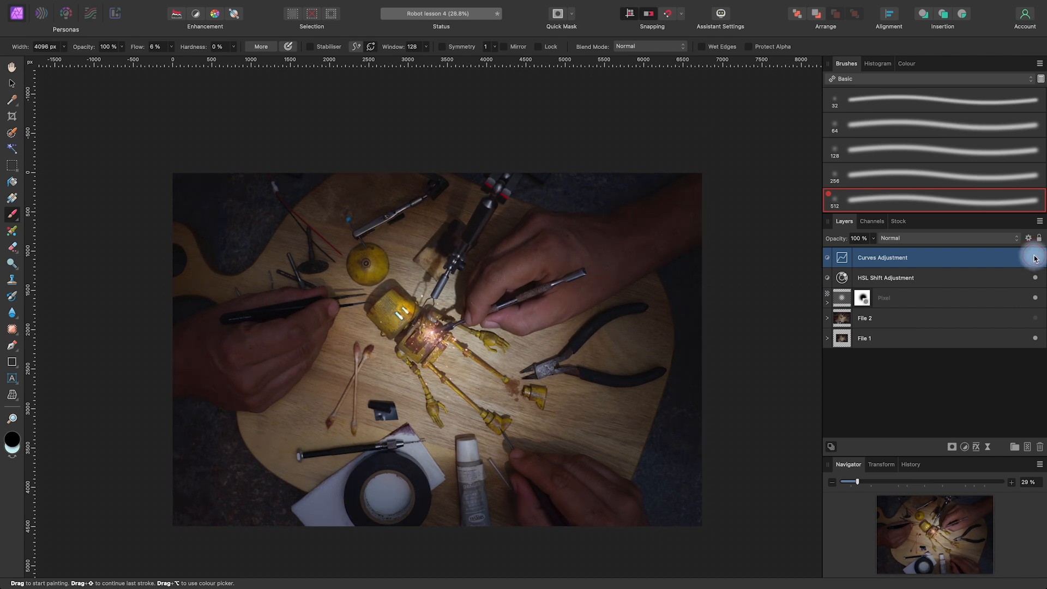
Add a Colour Balance adjustment above the Curves layer and set its Shadows to -2% Cyan/Red and 10% Yellow/Blue
{"action": "left_click", "coordinate": [965, 447]}
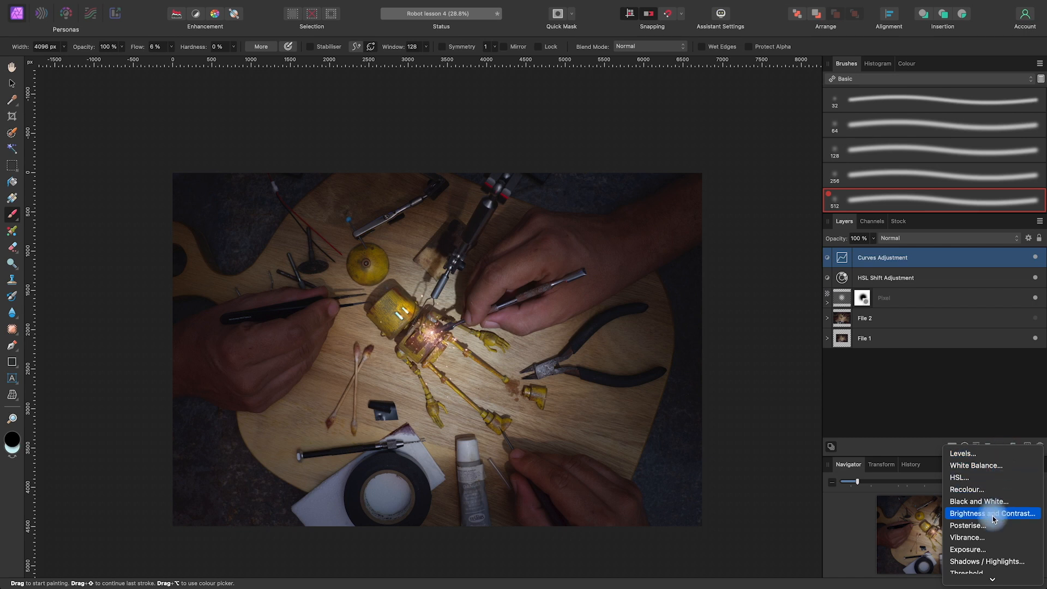
{"action": "mouse_move", "coordinate": [990, 581]}
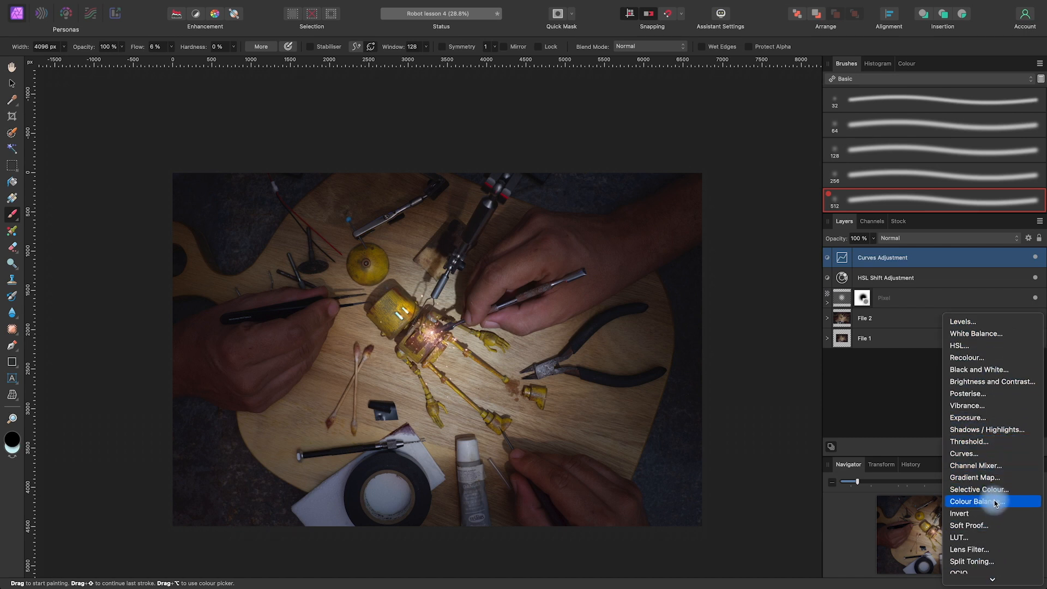
{"action": "left_click", "coordinate": [995, 502]}
{"action": "left_click", "coordinate": [786, 378]}
{"action": "left_click", "coordinate": [758, 373]}
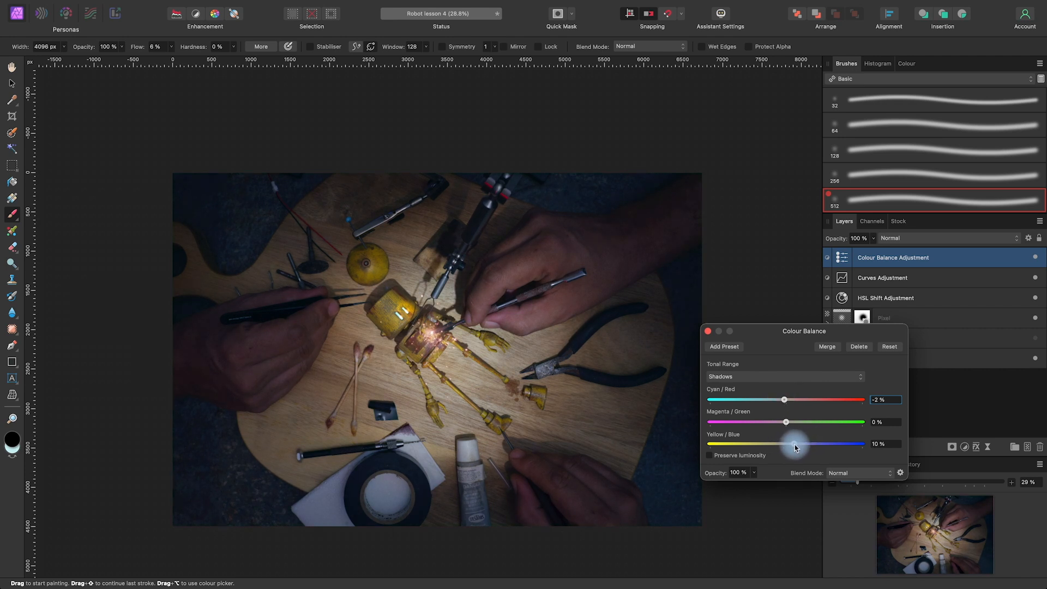
Set the Colour Balance Highlights to 12% Cyan/Red and -8% Yellow/Blue, and close the adjustment
{"action": "left_click", "coordinate": [780, 377]}
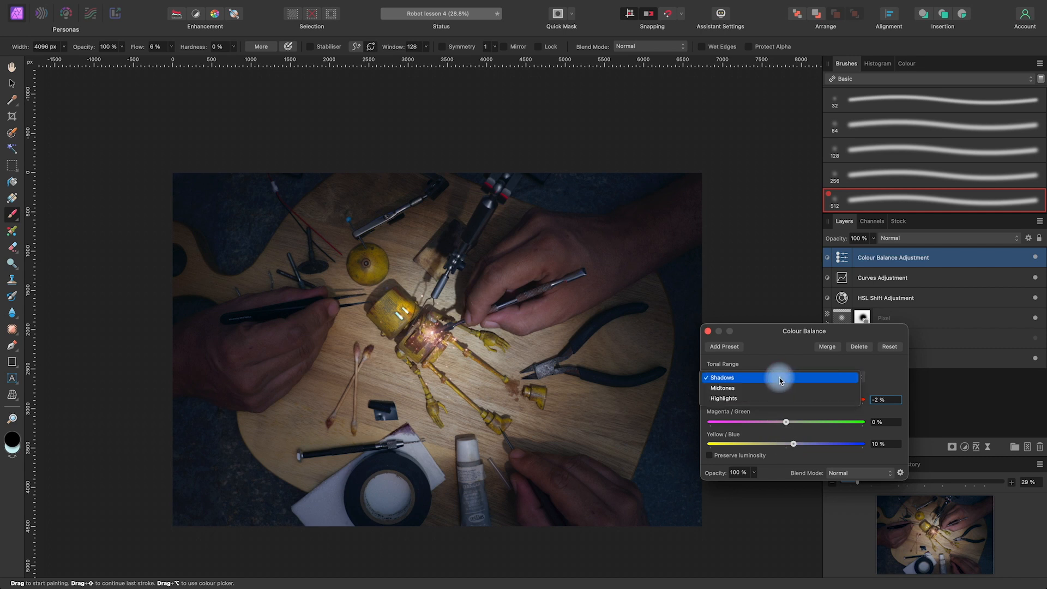
{"action": "left_click", "coordinate": [771, 398]}
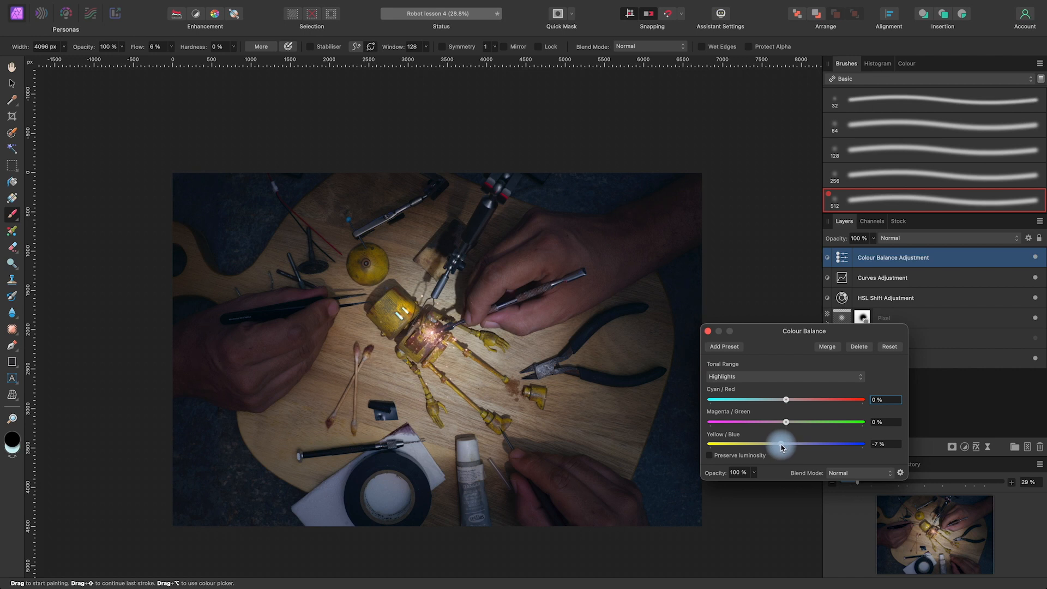
{"action": "left_click_drag", "start_coordinate": [794, 399], "coordinate": [798, 400]}
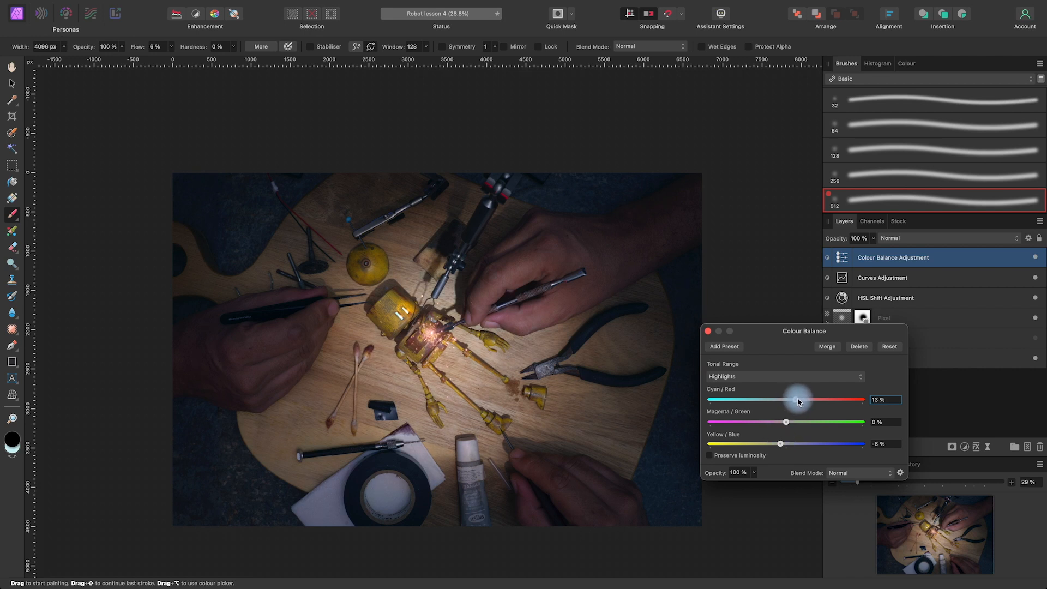
{"action": "left_click", "coordinate": [708, 332]}
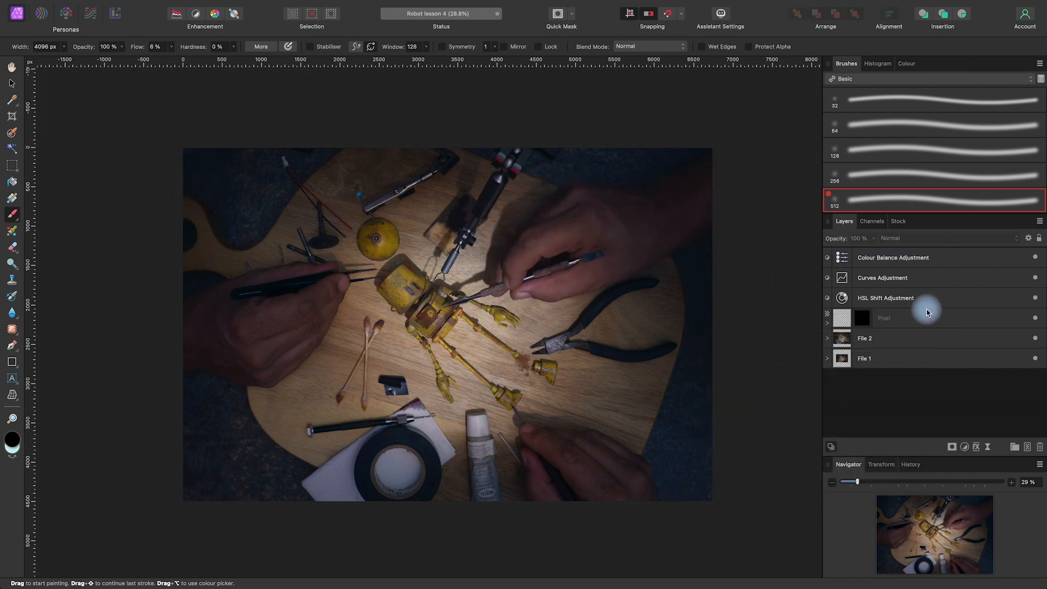
Duplicate the masked black pixel layer together with the HSL, Curves and Colour Balance adjustments above it
{"action": "left_click", "coordinate": [917, 322]}
{"action": "left_click", "coordinate": [914, 298], "text": "super"}
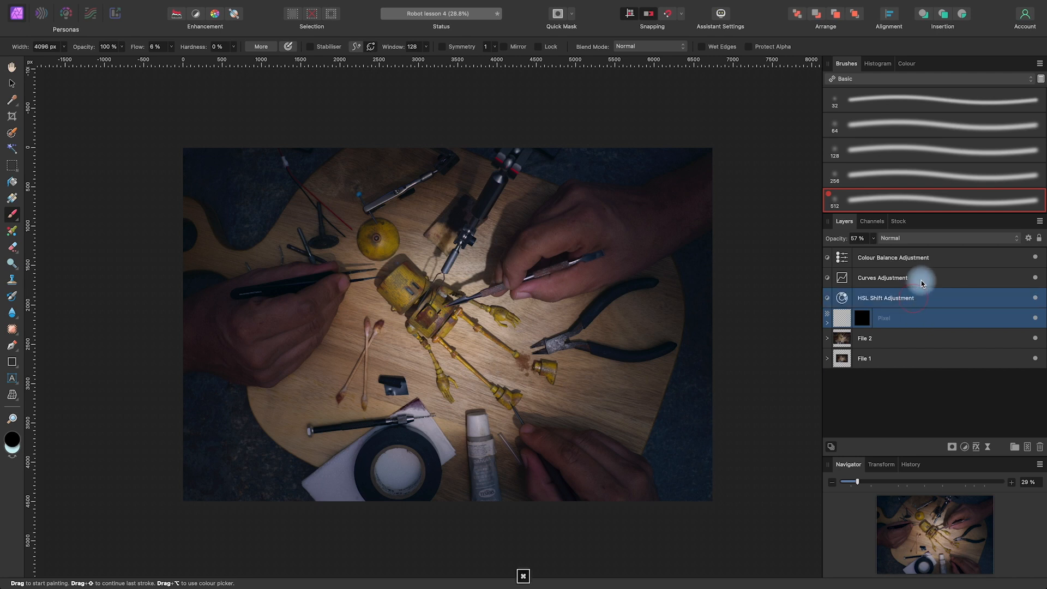
{"action": "left_click", "coordinate": [922, 278], "text": "super"}
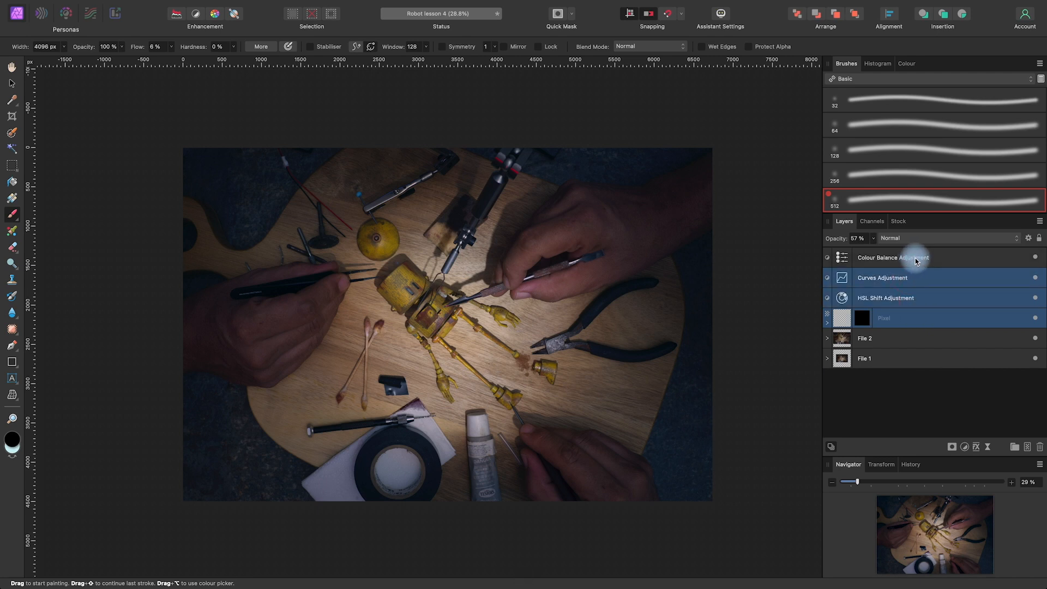
{"action": "left_click", "coordinate": [916, 261], "text": "super"}
{"action": "right_click", "coordinate": [910, 283]}
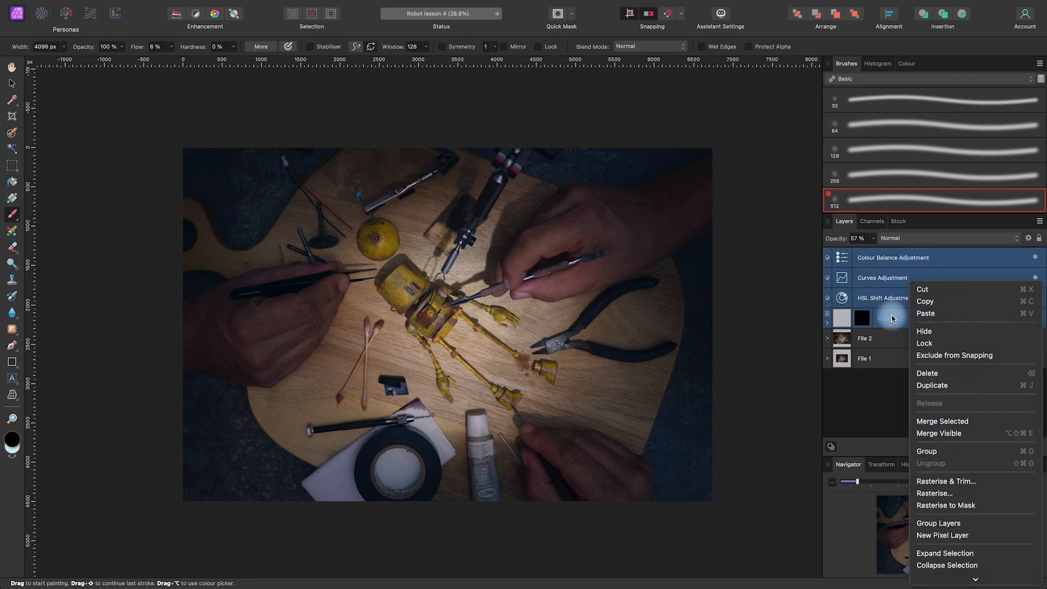
{"action": "left_click", "coordinate": [864, 418]}
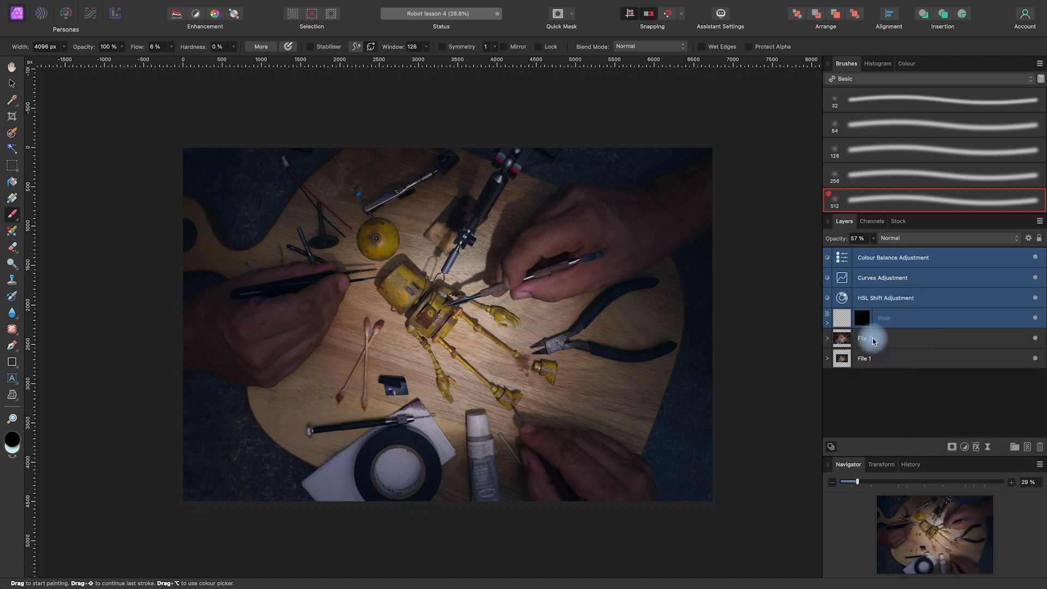
{"action": "right_click", "coordinate": [905, 297]}
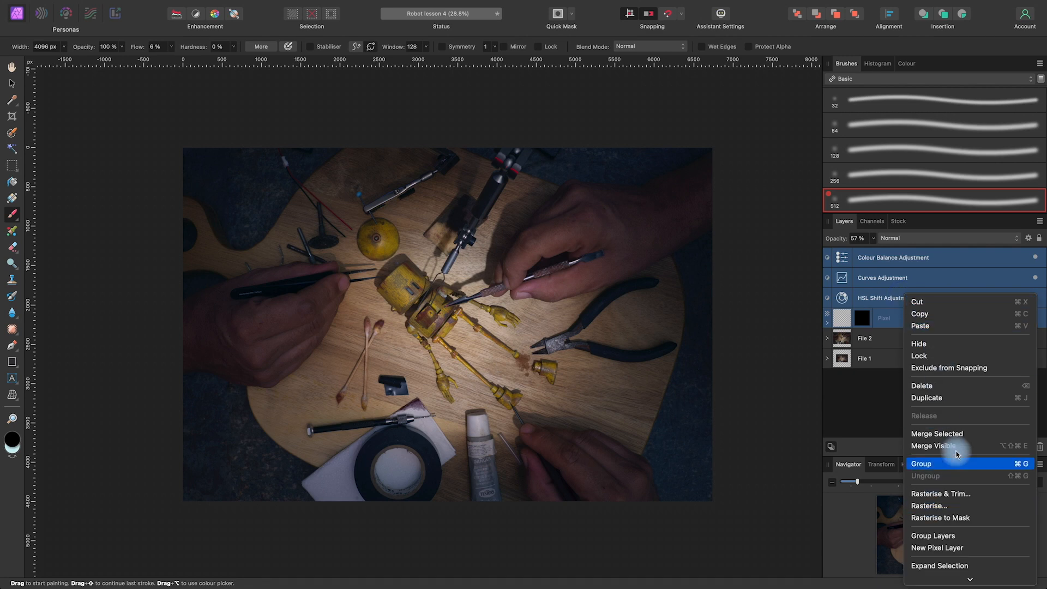
{"action": "left_click", "coordinate": [936, 398]}
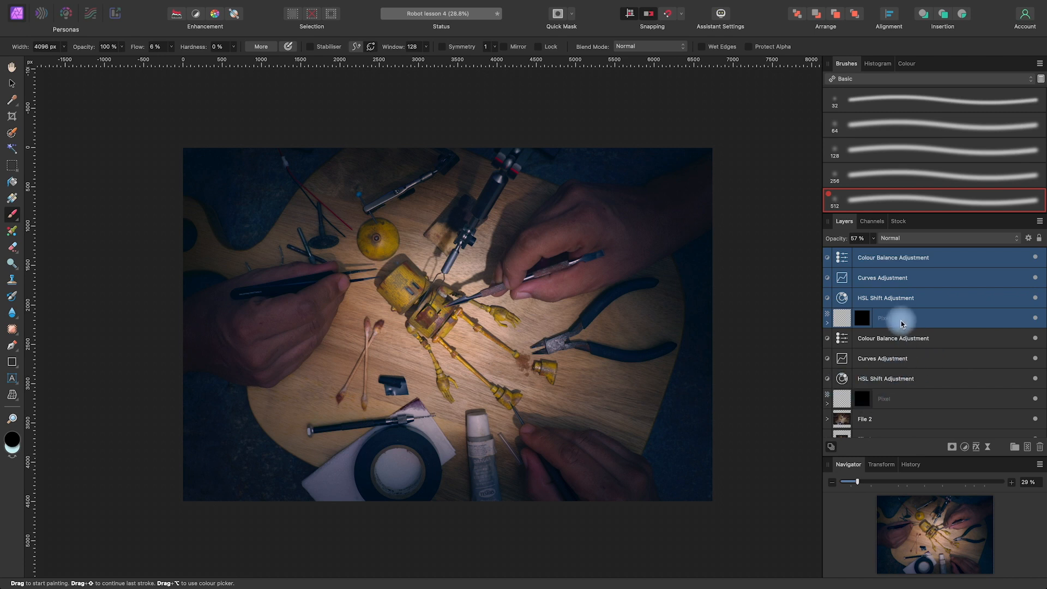
Move the four duplicated grading layers into the File 2 group above its other layers and collapse the group
{"action": "left_click", "coordinate": [827, 419]}
{"action": "left_click_drag", "start_coordinate": [915, 328], "coordinate": [895, 418]}
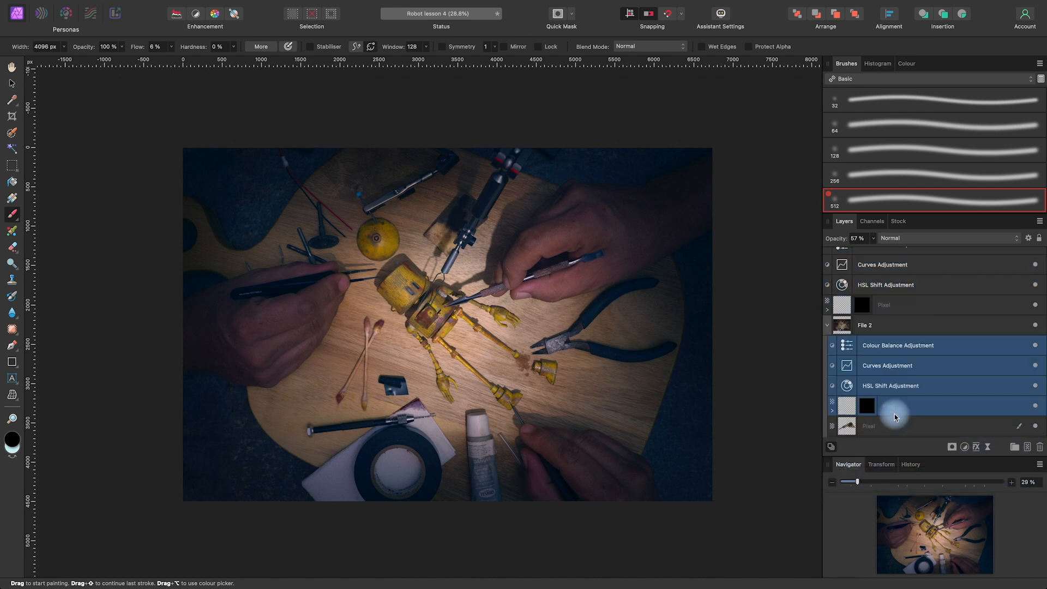
{"action": "left_click", "coordinate": [828, 326]}
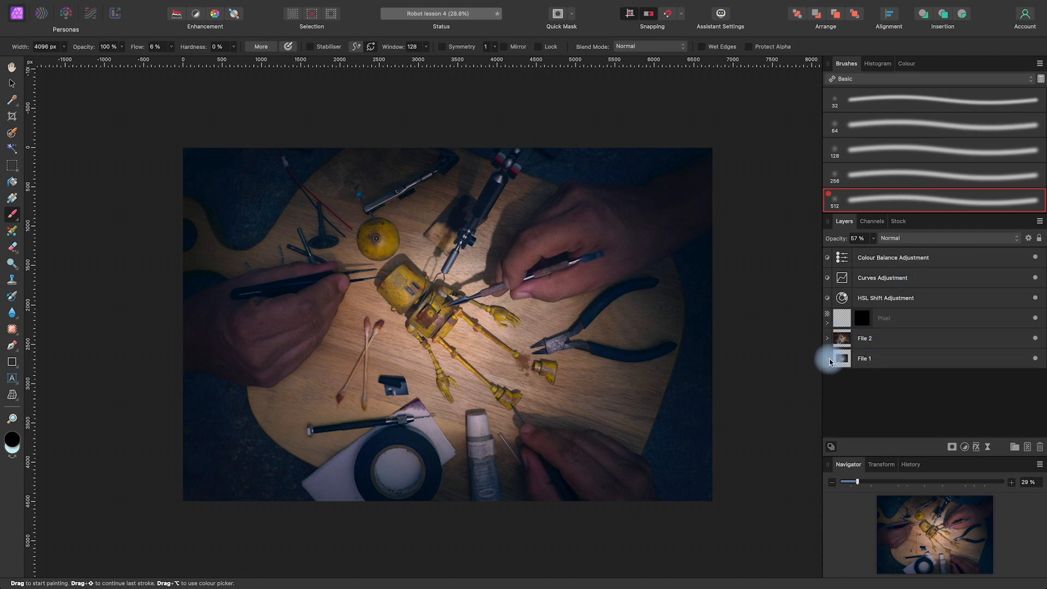
Move the remaining Colour Balance, Curves, HSL and masked black layers into the File 1 group and collapse it
{"action": "left_click", "coordinate": [900, 258]}
{"action": "left_click", "coordinate": [897, 277], "text": "super"}
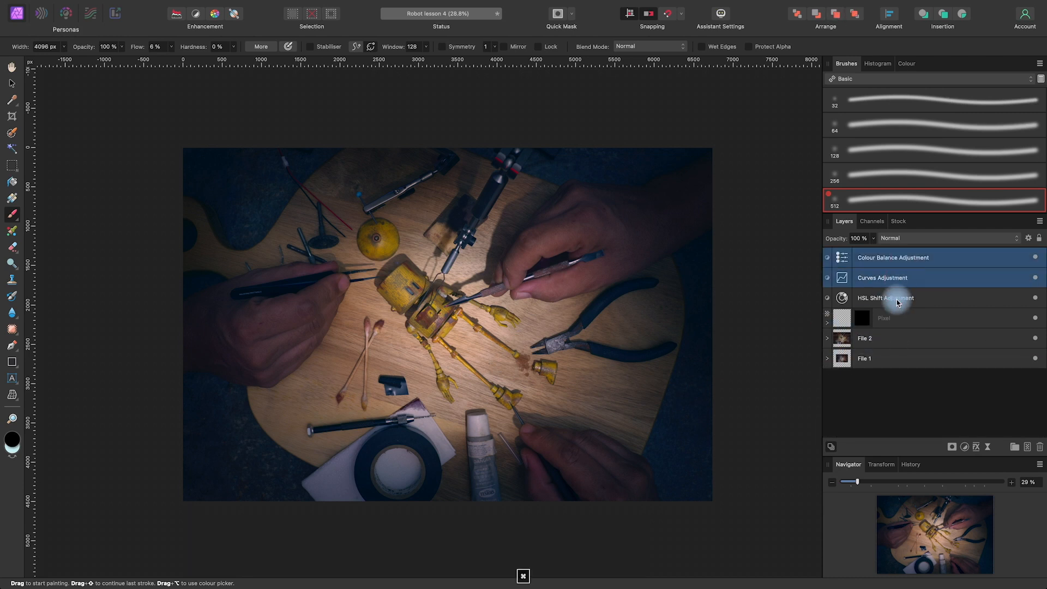
{"action": "left_click", "coordinate": [895, 298], "text": "super"}
{"action": "left_click", "coordinate": [896, 319], "text": "super"}
{"action": "left_click", "coordinate": [827, 358]}
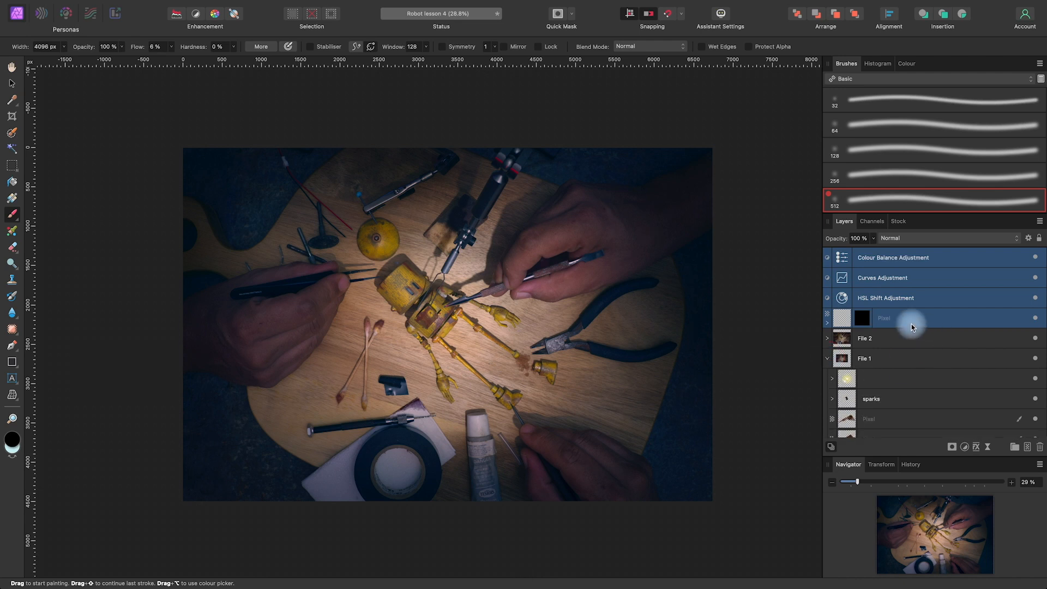
{"action": "left_click_drag", "start_coordinate": [885, 322], "coordinate": [887, 366]}
{"action": "left_click", "coordinate": [827, 278]}
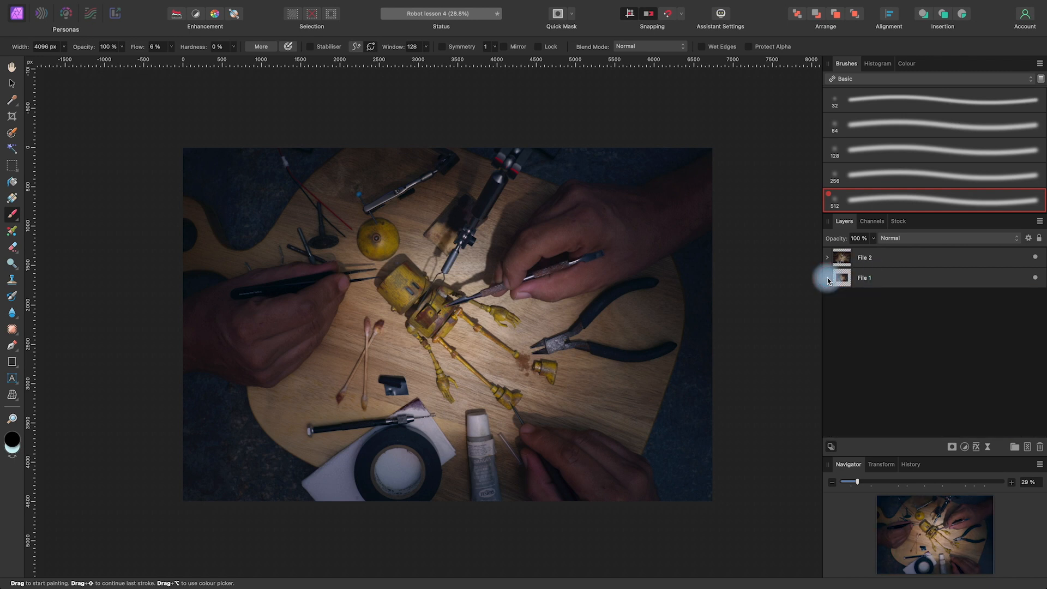
Hide the File 2 group and compare both graded versions by toggling its visibility, leaving only File 1 shown
{"action": "left_click", "coordinate": [1033, 262]}
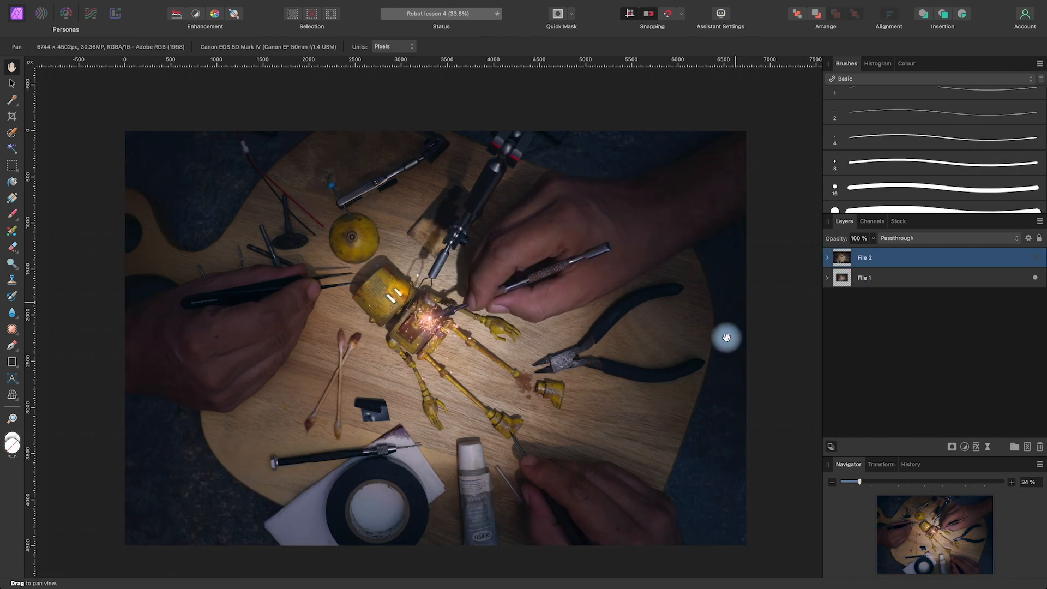
{"action": "key", "text": "space"}
{"action": "mouse_move", "coordinate": [695, 376]}
{"action": "left_mouse_down"}
{"action": "mouse_move", "coordinate": [716, 351]}
{"action": "mouse_move", "coordinate": [707, 360]}
{"action": "left_mouse_up"}
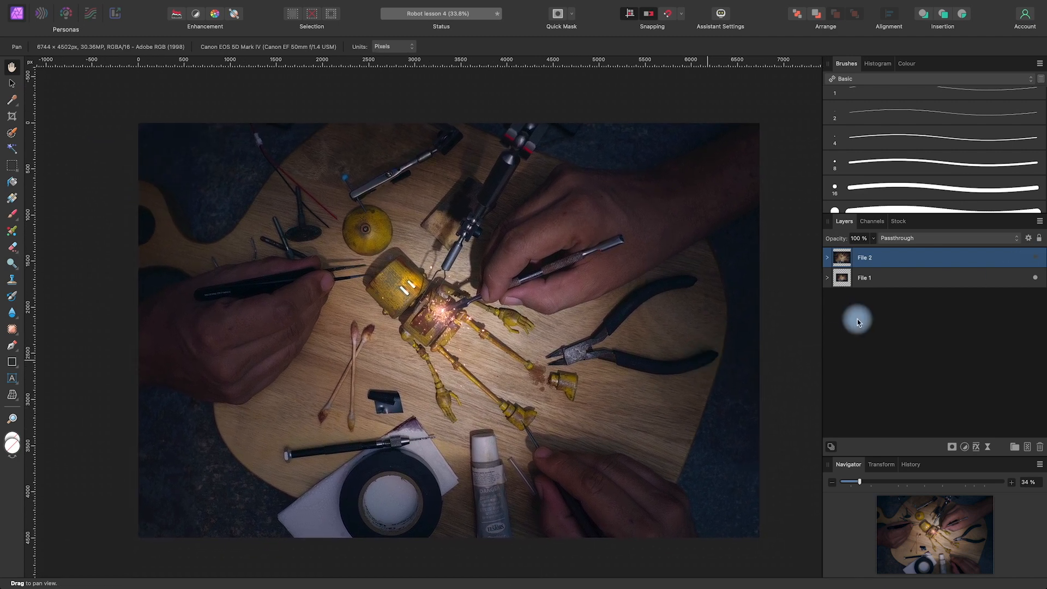
{"action": "key", "text": "space"}
{"action": "left_click_drag", "start_coordinate": [720, 338], "coordinate": [721, 333]}
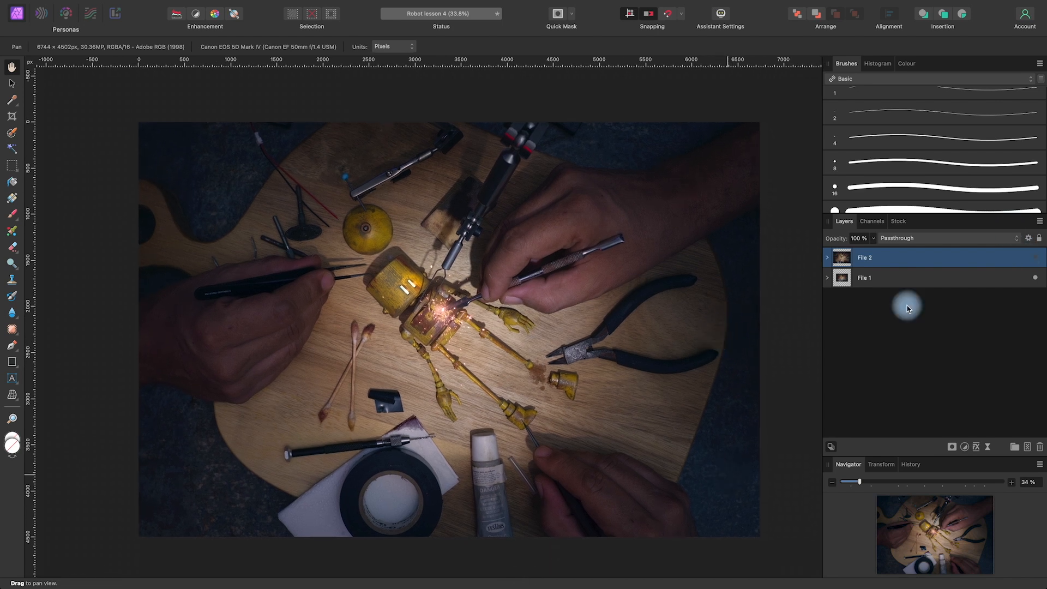
{"action": "left_click", "coordinate": [995, 278]}
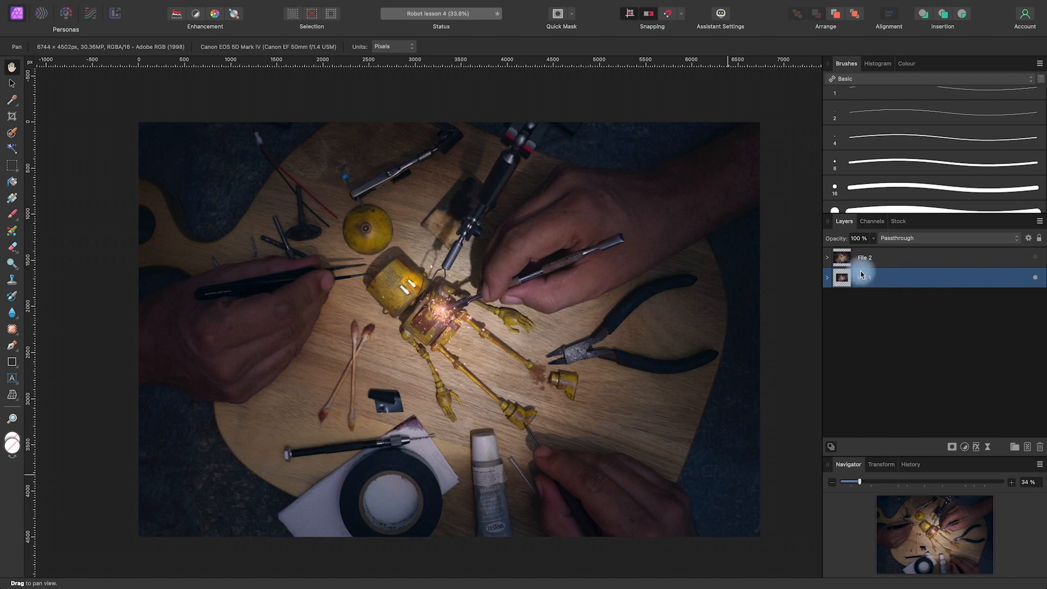
{"action": "left_click", "coordinate": [1035, 258]}
{"action": "left_click", "coordinate": [1035, 259]}
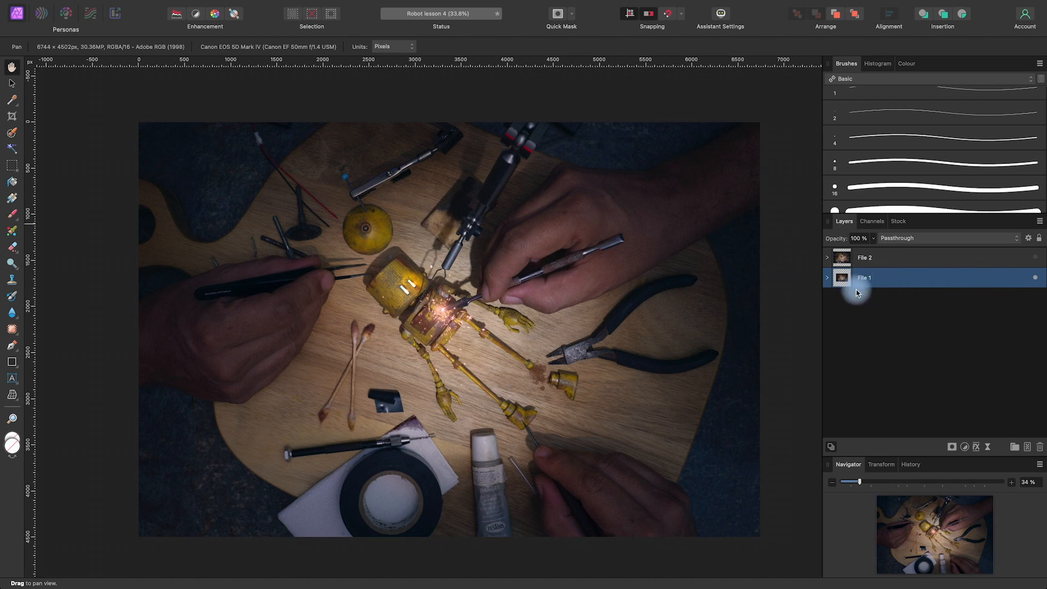
Set up a PNG export of the whole document at 6744 × 4502 px with the RGB 8-bit pixel format
{"action": "left_click", "coordinate": [104, 7]}
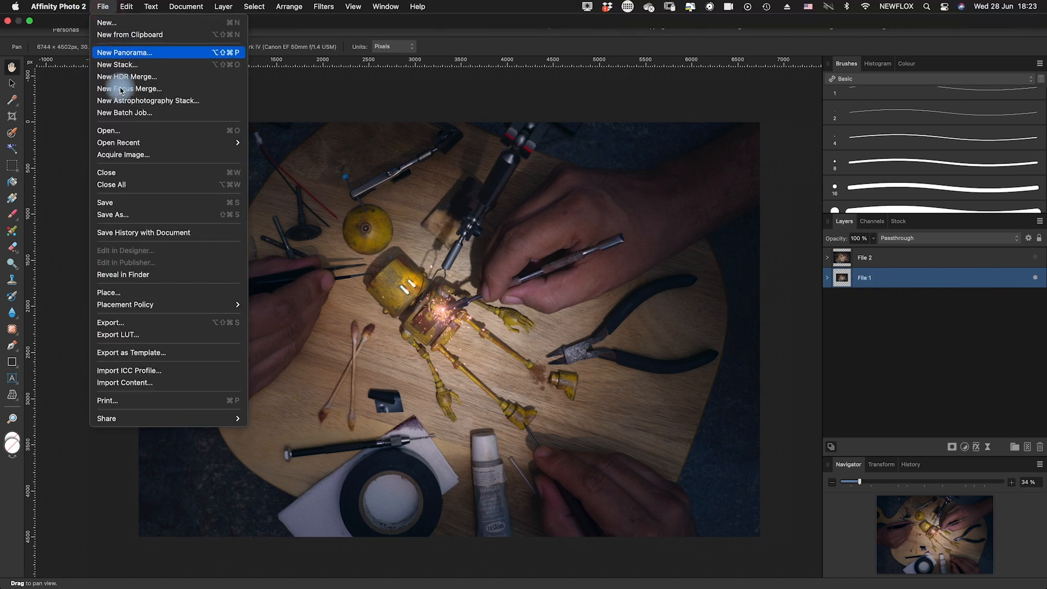
{"action": "left_click", "coordinate": [143, 324]}
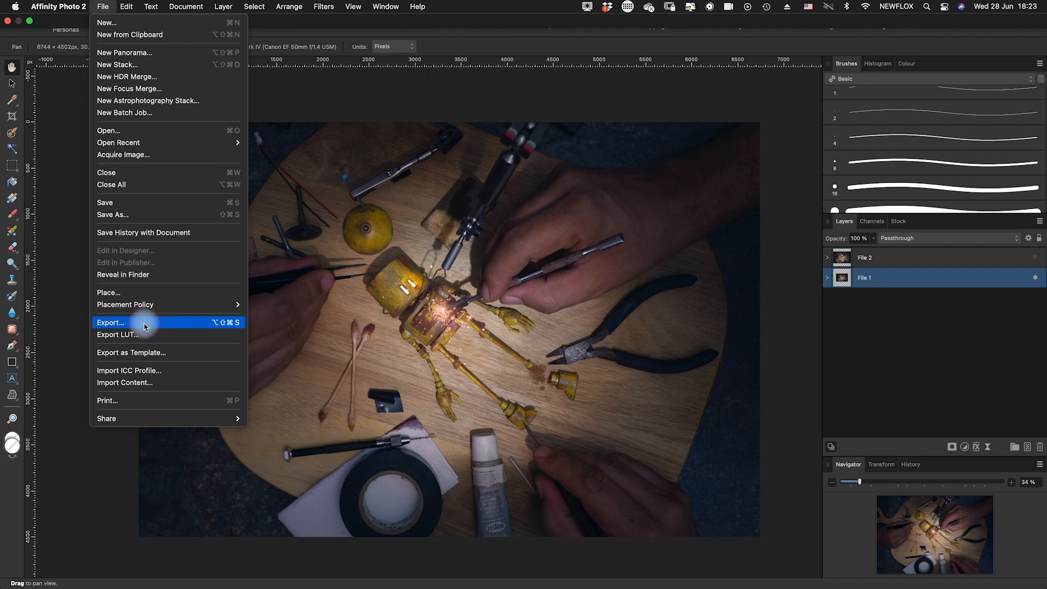
{"action": "left_click", "coordinate": [564, 90]}
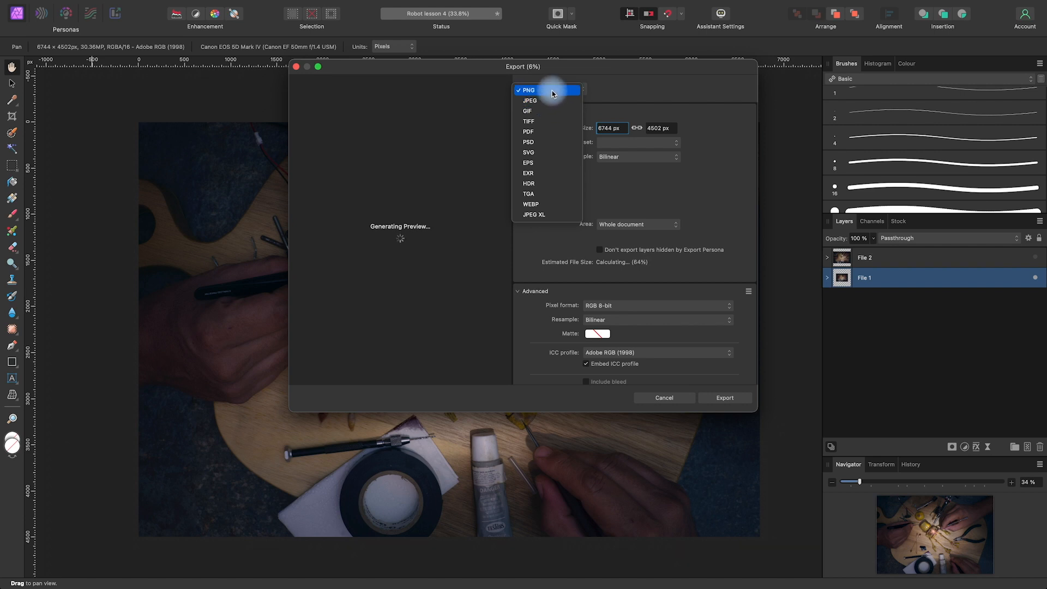
{"action": "left_click", "coordinate": [557, 92]}
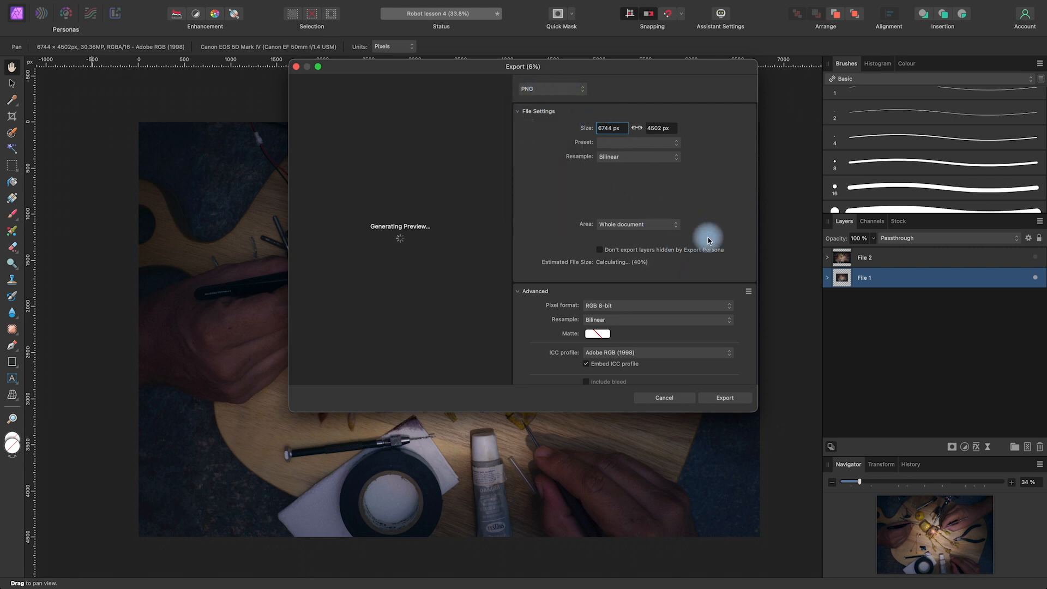
{"action": "left_click", "coordinate": [644, 306]}
{"action": "left_click", "coordinate": [644, 309]}
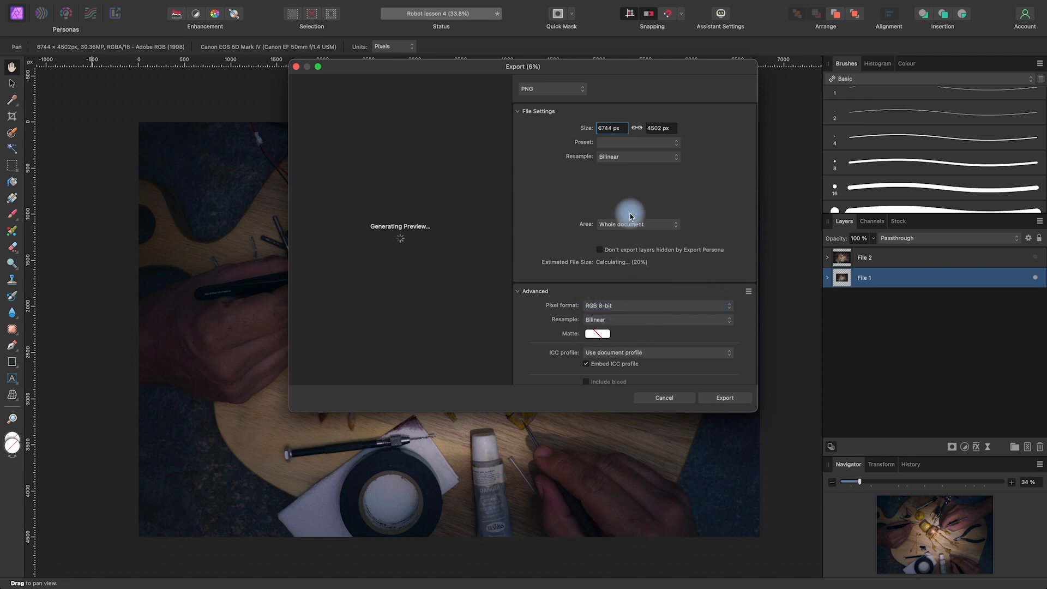
Export the File 1 version to the Desktop under the name Robot 1
{"action": "left_click", "coordinate": [727, 402]}
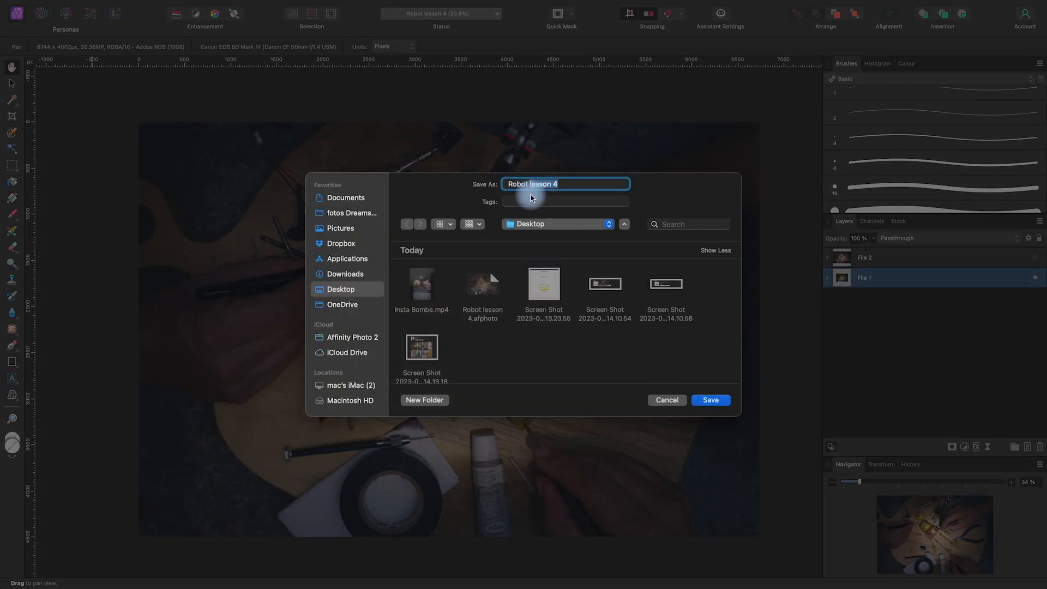
{"action": "type", "text": "1"}
{"action": "left_click", "coordinate": [712, 399]}
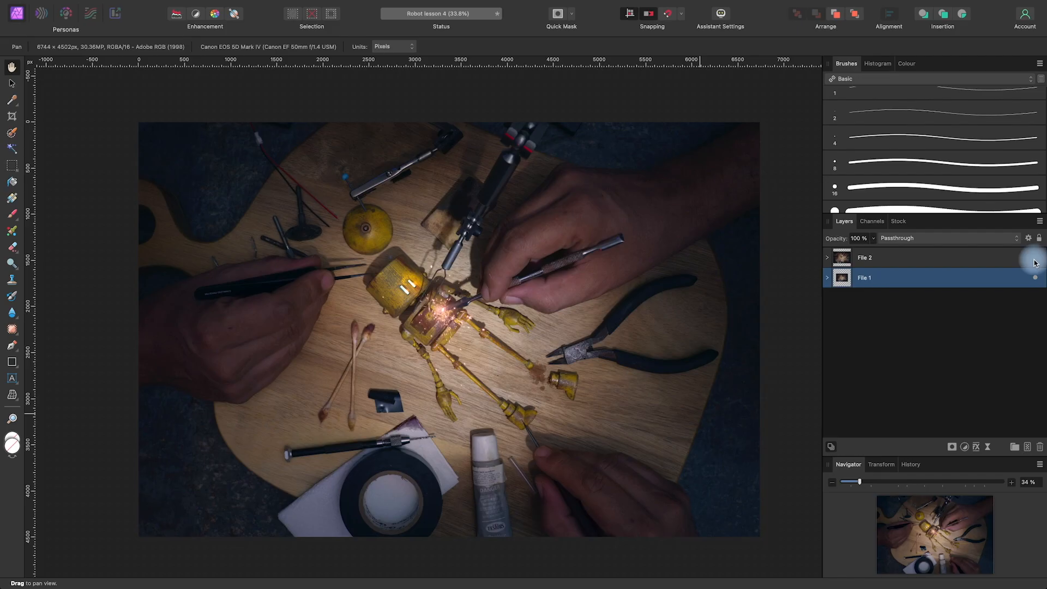
Show File 2 with File 1 hidden, and export this version as a PNG named Robot 2 on the Desktop
{"action": "left_click", "coordinate": [1035, 259]}
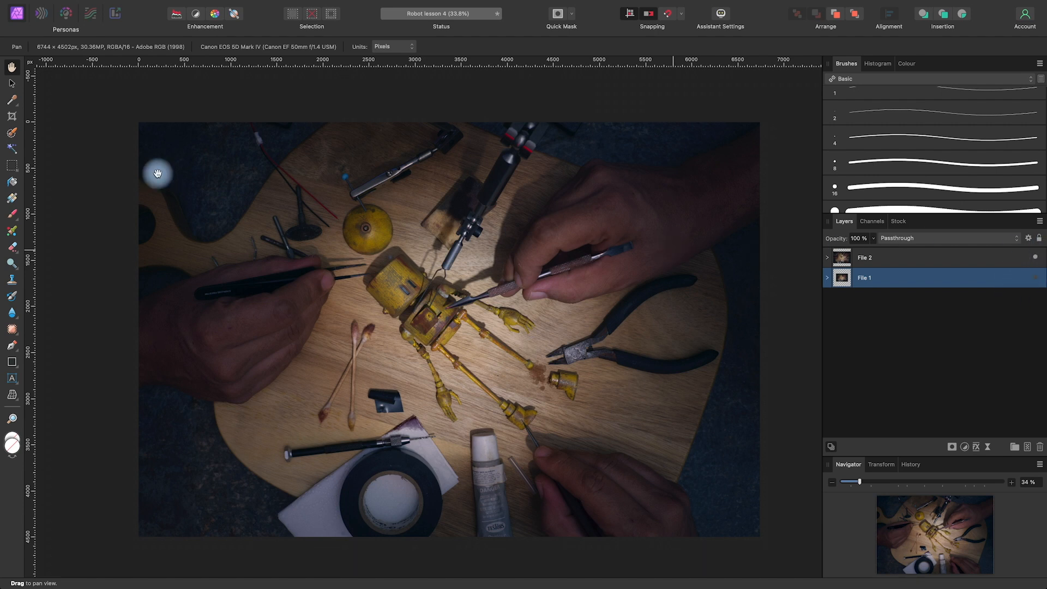
{"action": "left_click", "coordinate": [104, 7]}
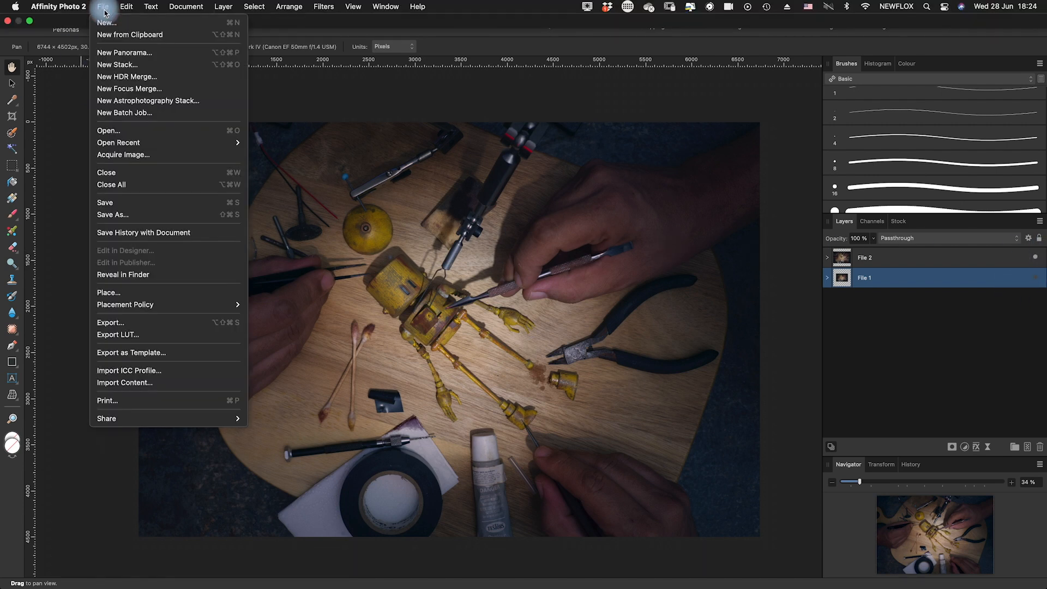
{"action": "left_click", "coordinate": [146, 326]}
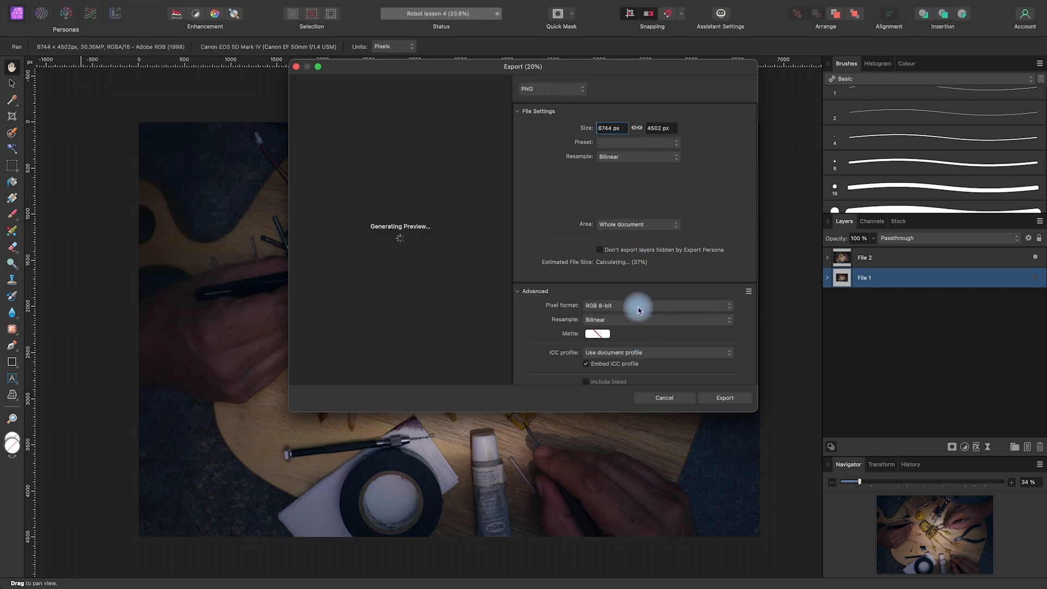
{"action": "left_click", "coordinate": [725, 397]}
{"action": "type", "text": "Robot 2"}
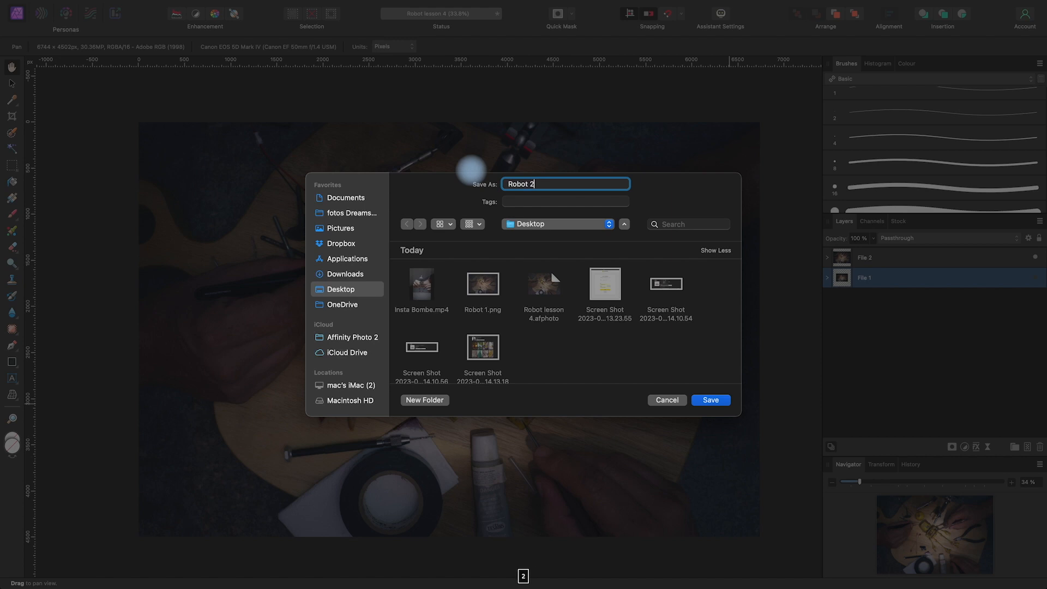
{"action": "left_click", "coordinate": [710, 400]}
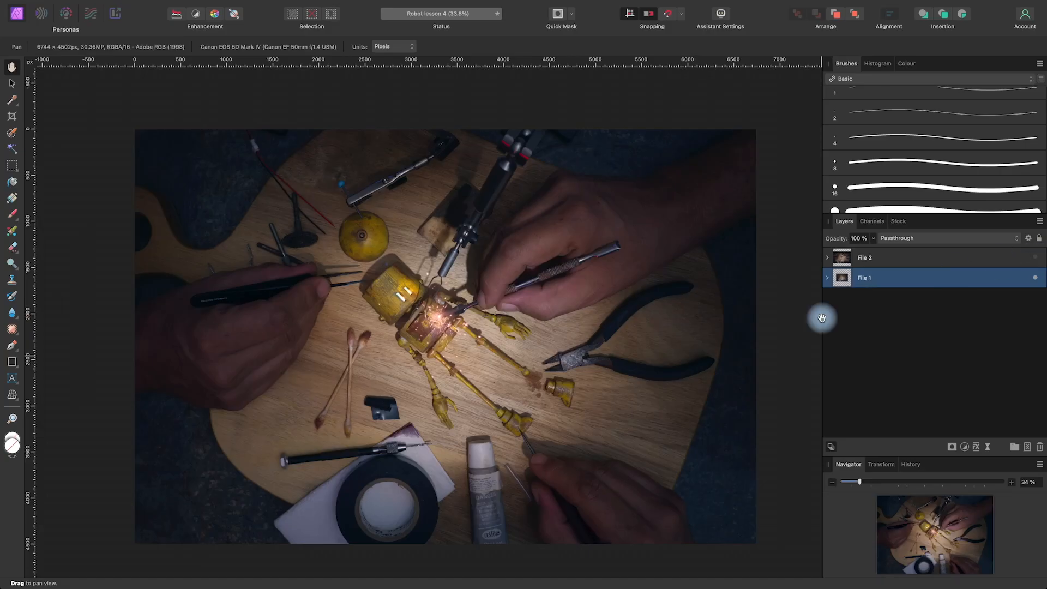
{"action": "key", "text": "space"}
{"action": "mouse_move", "coordinate": [680, 332]}
{"action": "left_mouse_down"}
{"action": "mouse_move", "coordinate": [692, 330]}
{"action": "mouse_move", "coordinate": [681, 327]}
{"action": "left_mouse_up"}
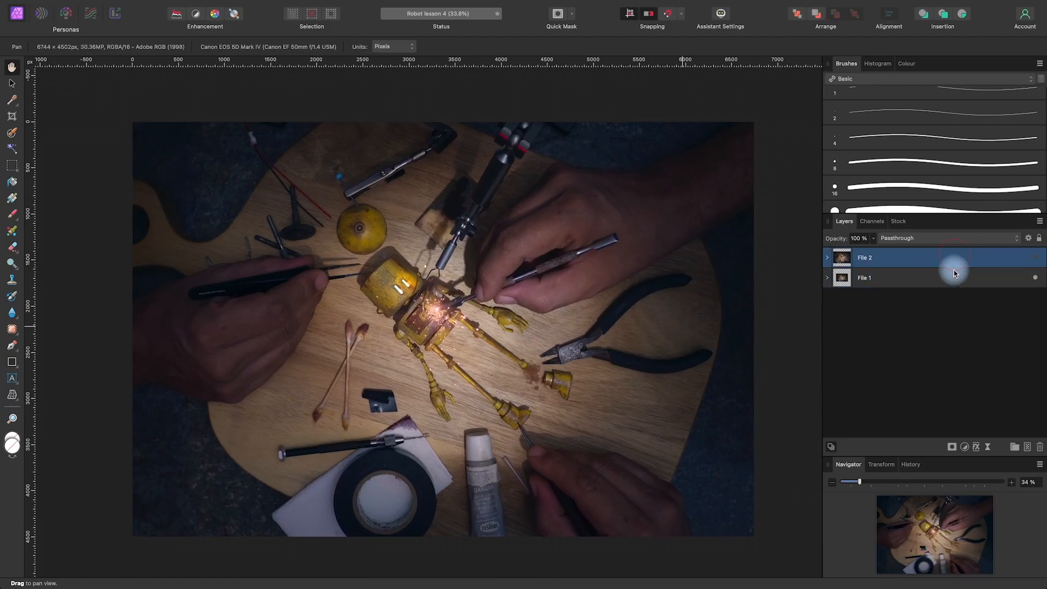
{"action": "key", "text": "space"}
{"action": "mouse_move", "coordinate": [671, 338]}
{"action": "left_mouse_down"}
{"action": "mouse_move", "coordinate": [681, 350]}
{"action": "mouse_move", "coordinate": [664, 334]}
{"action": "left_mouse_up"}
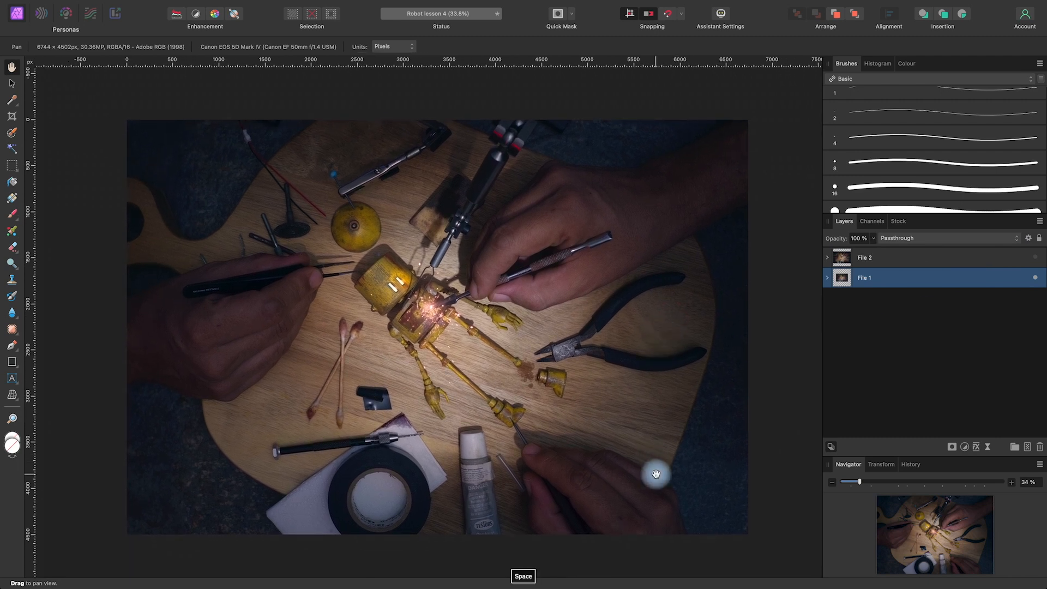
{"action": "left_click_drag", "start_coordinate": [669, 451], "coordinate": [676, 457]}
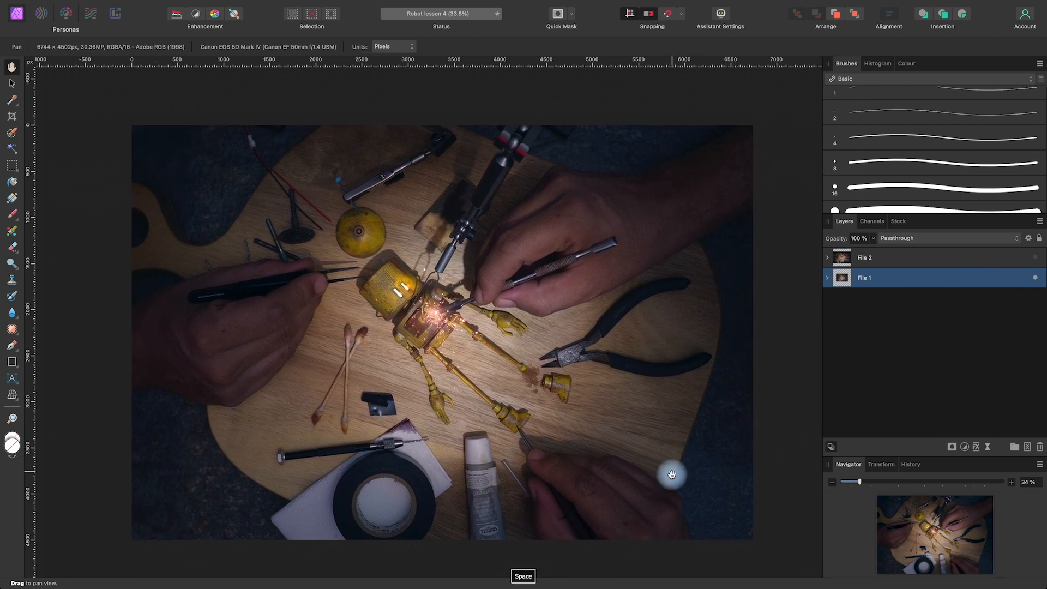
{"action": "key", "text": "space"}
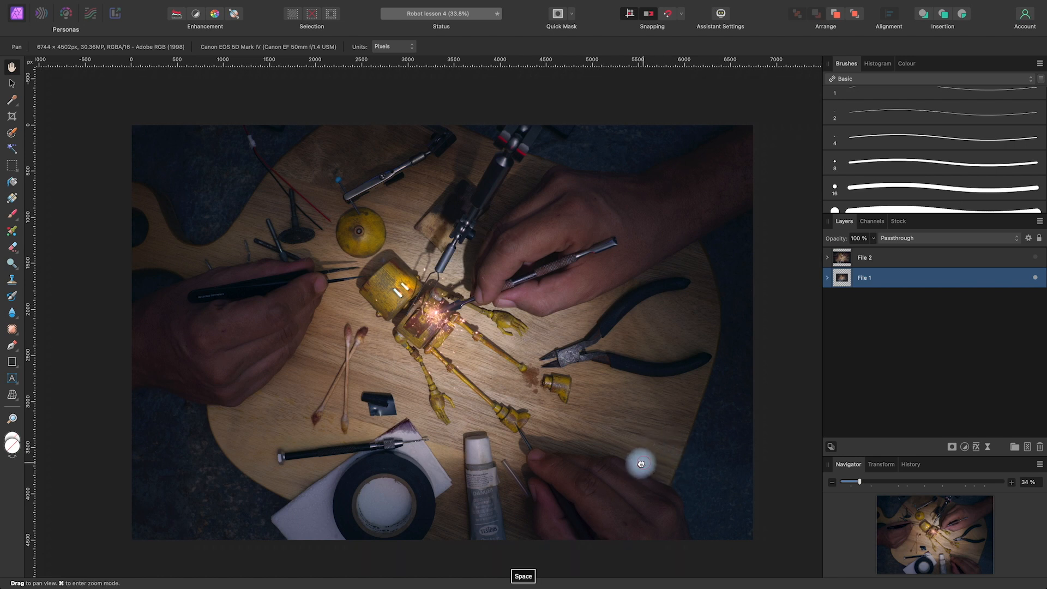
{"action": "left_click_drag", "start_coordinate": [637, 463], "coordinate": [646, 452]}
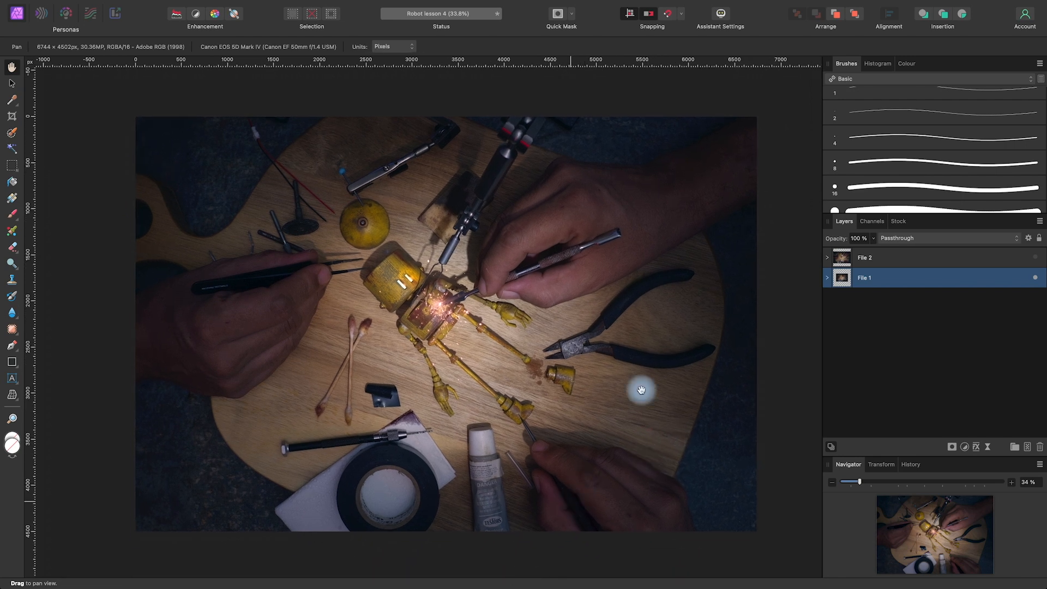
{"action": "left_click_drag", "start_coordinate": [630, 440], "coordinate": [637, 446]}
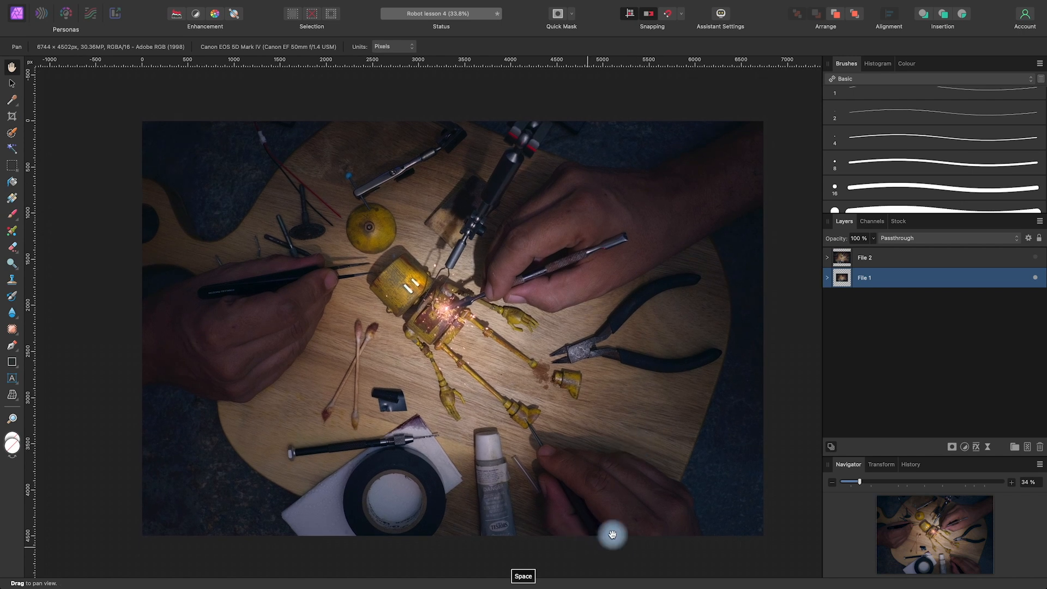
{"action": "left_click_drag", "start_coordinate": [690, 471], "coordinate": [694, 468]}
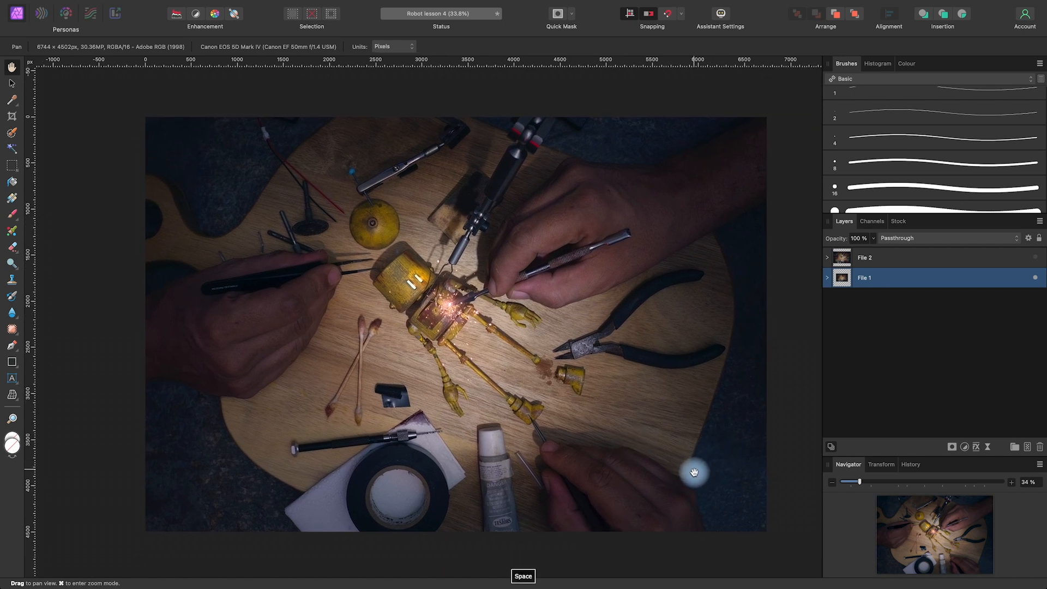